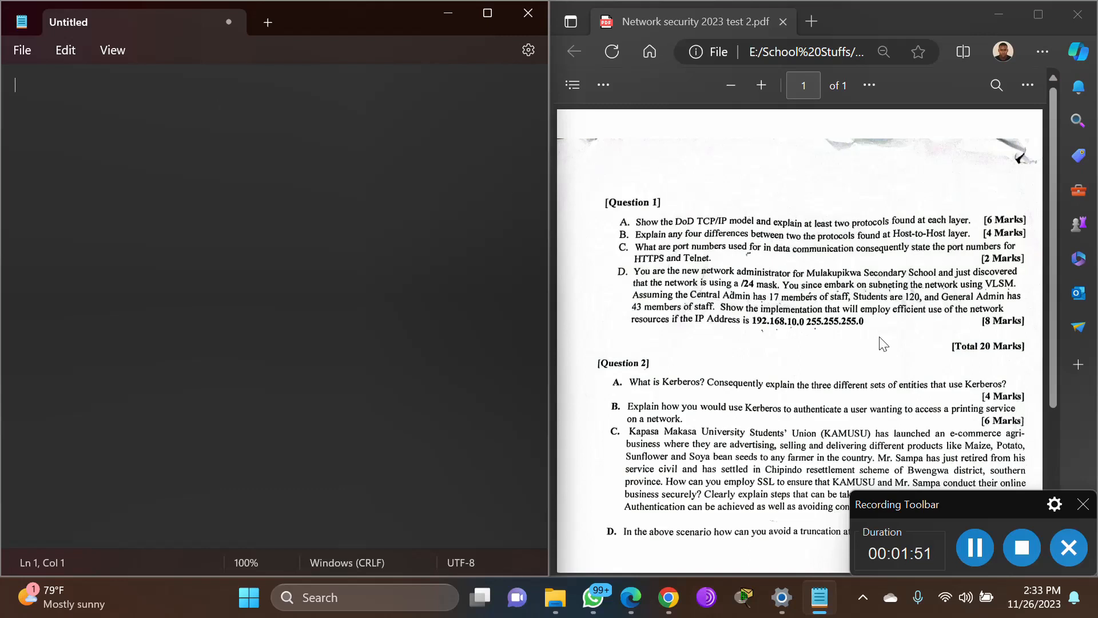
# - Add a "Class A" heading with the default mask 255.0.0.0 below the school's network details
pyautogui.click(975, 547)
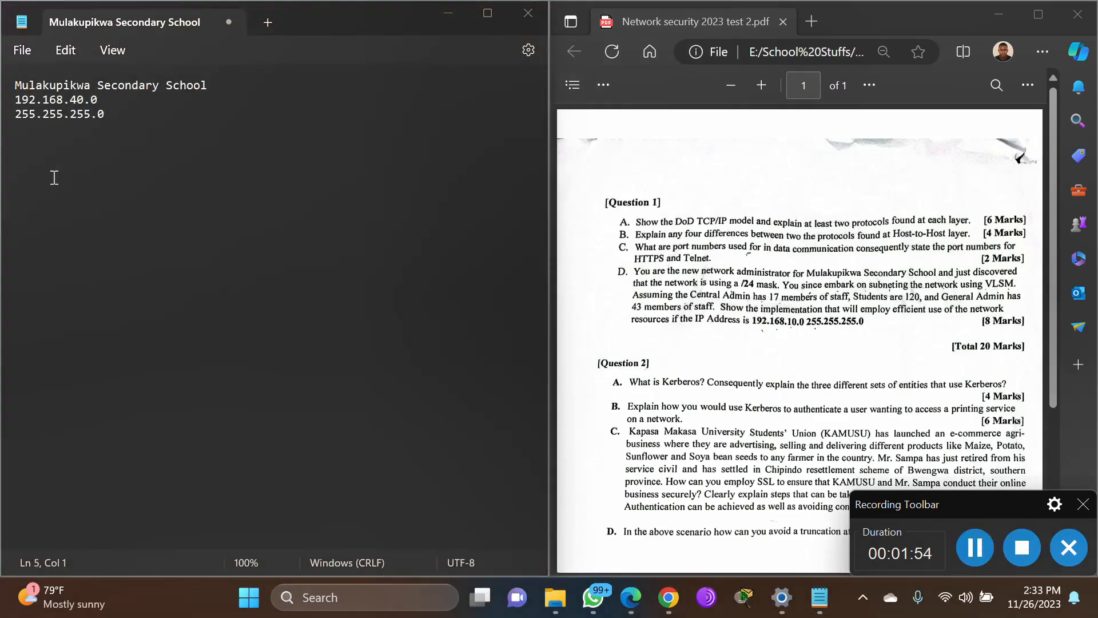
pyautogui.click(44, 146)
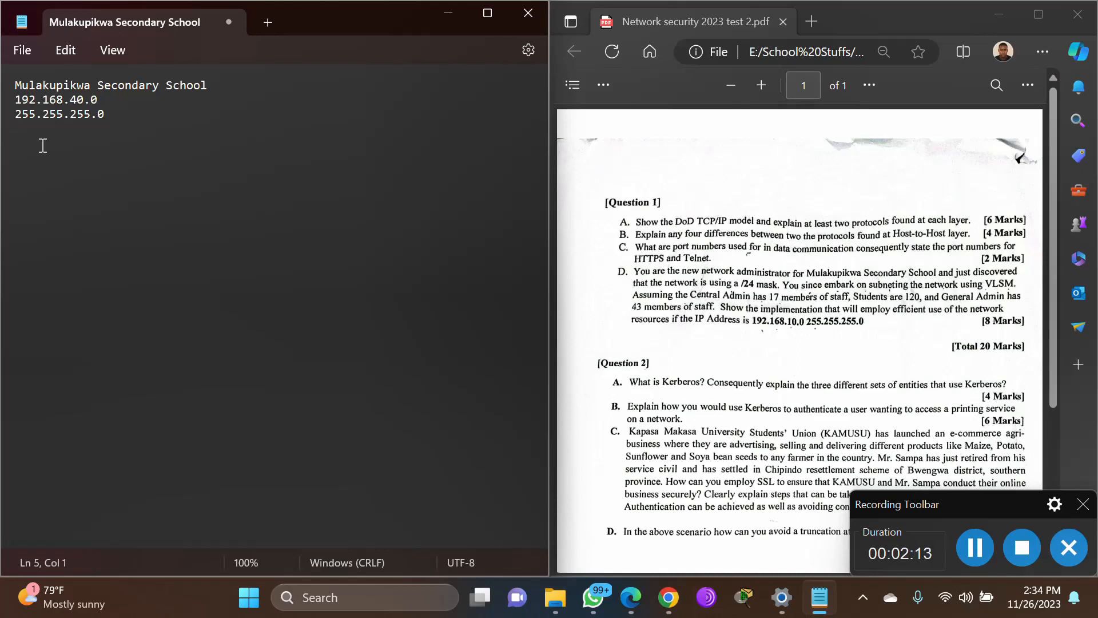
pyautogui.write('Class ')
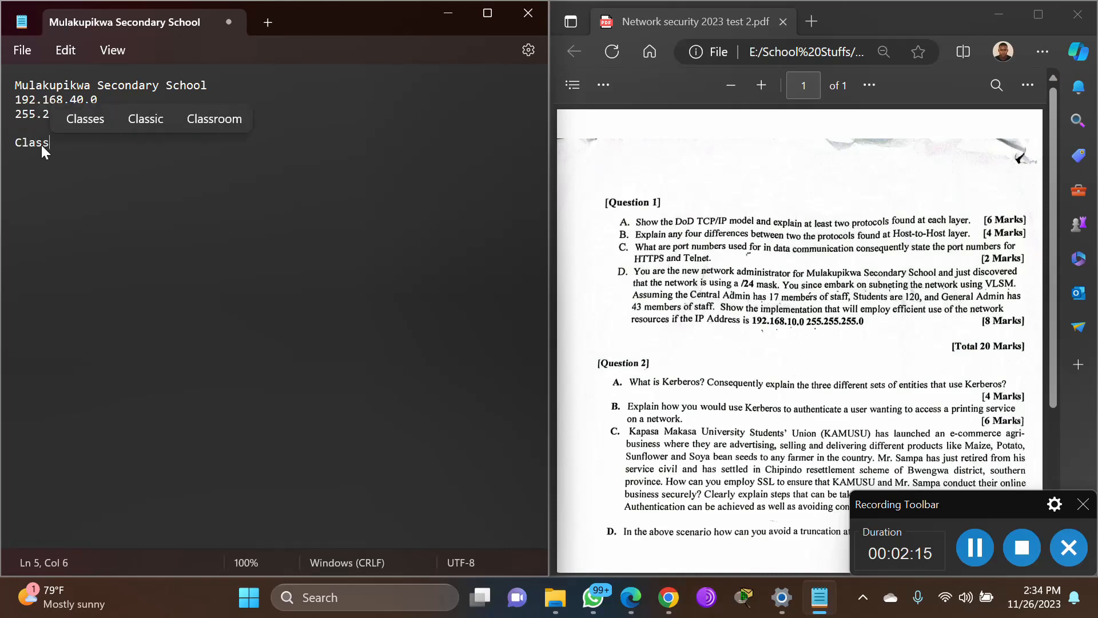
pyautogui.write('A')
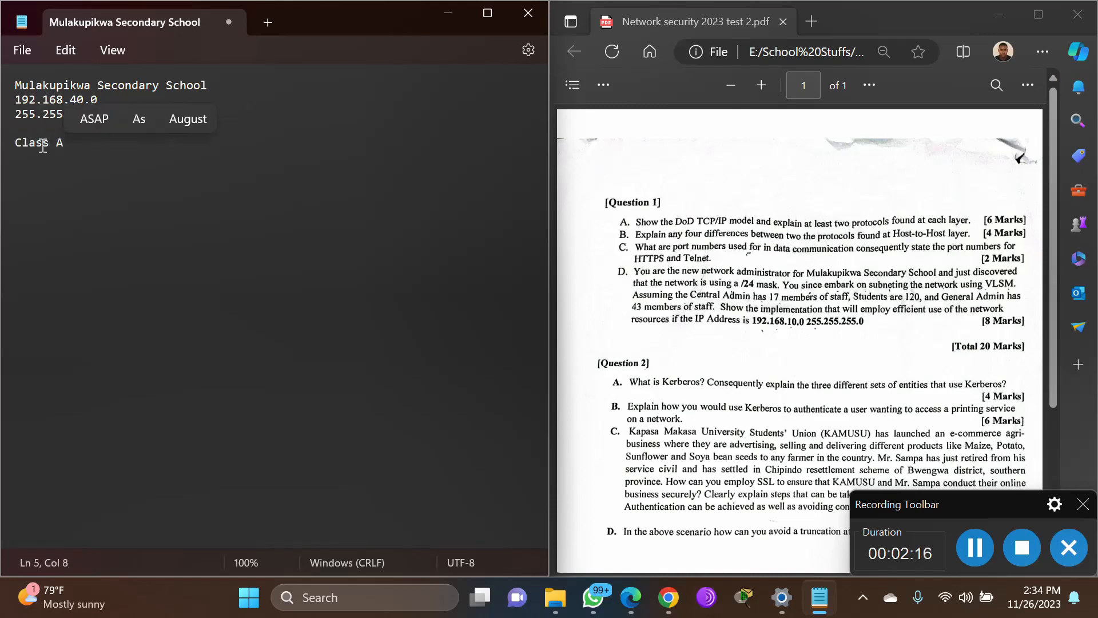
pyautogui.press('Return')
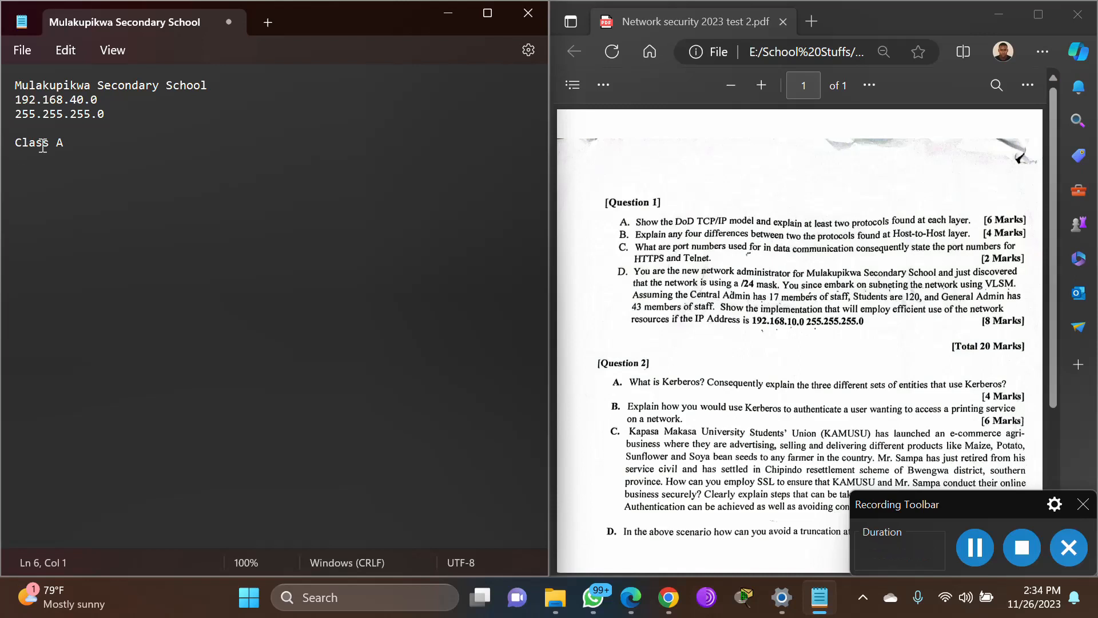
pyautogui.write('255.0.0.')
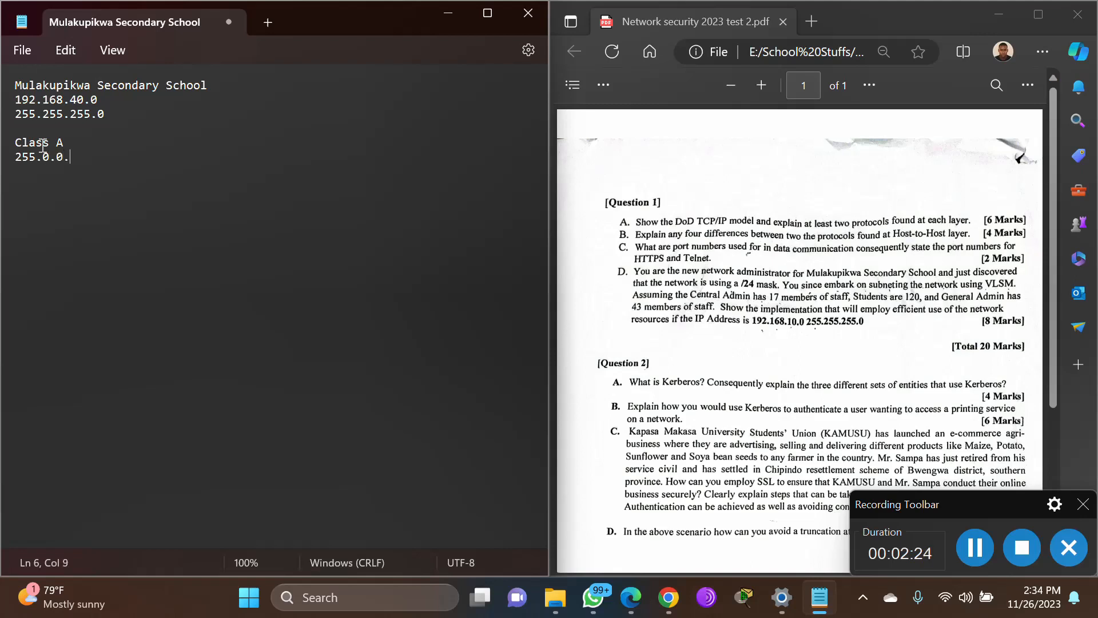
pyautogui.write('0')
pyautogui.press('Return')
pyautogui.press('Return')
# - Add a "Class B" heading with the default mask 255.255.0.0 below the Class A entry
pyautogui.write('Cl')
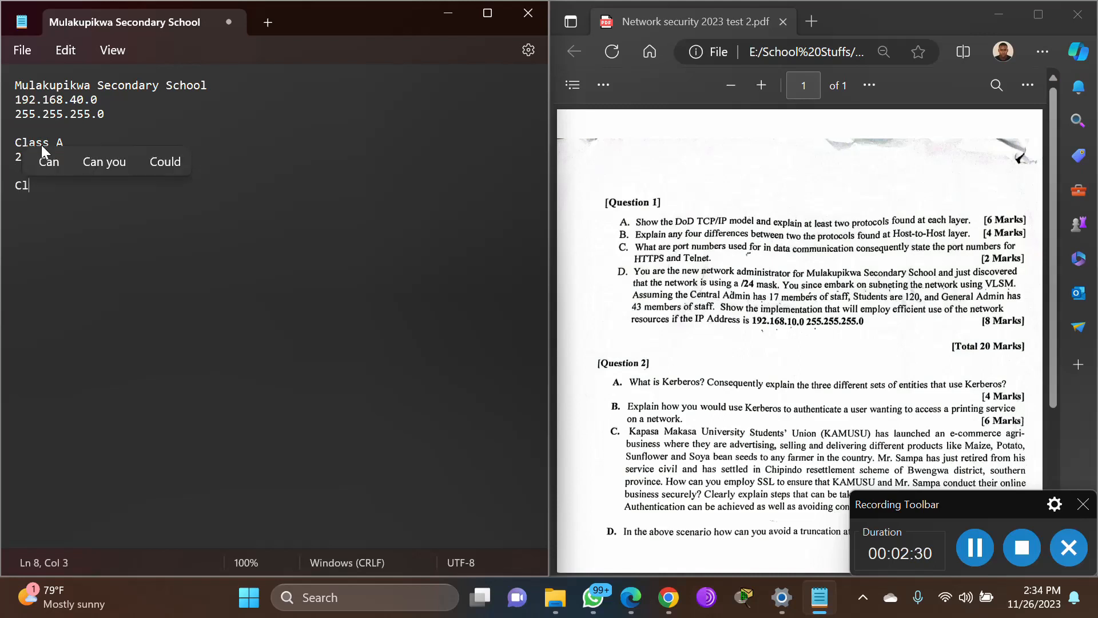
pyautogui.write('ass ')
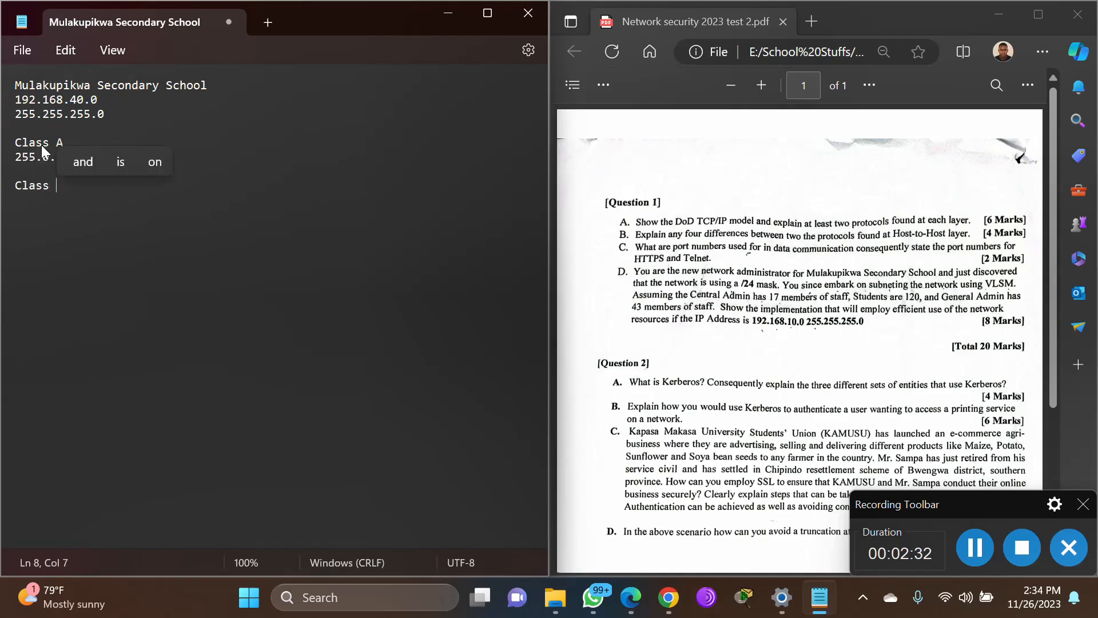
pyautogui.write('B')
pyautogui.press('Return')
pyautogui.write('25')
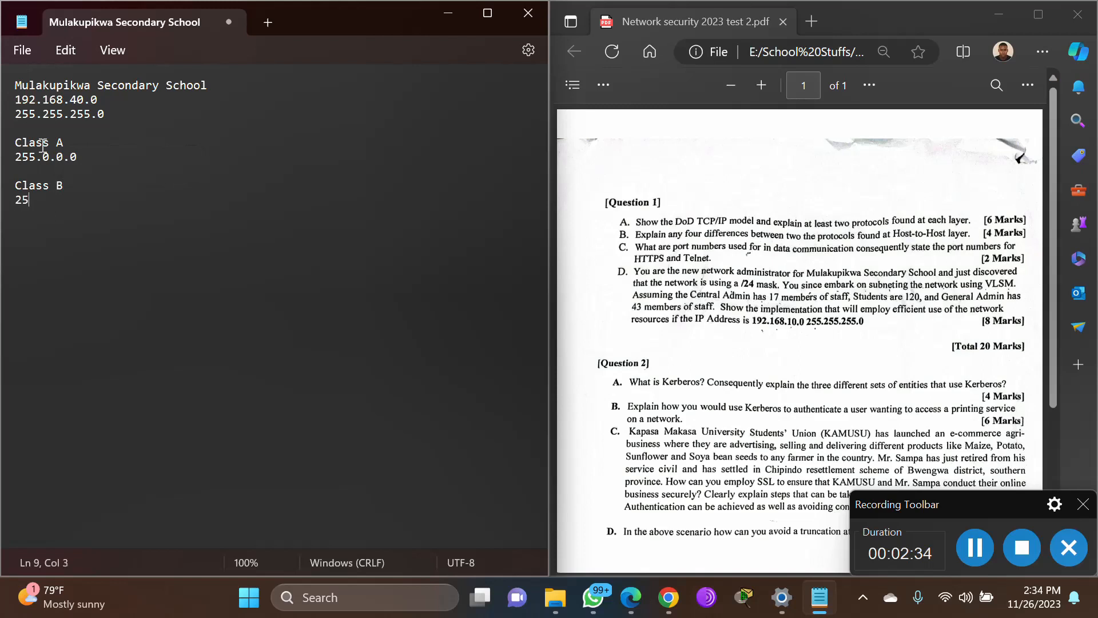
pyautogui.write('5.255.0.0')
pyautogui.press('Return')
pyautogui.press('Return')
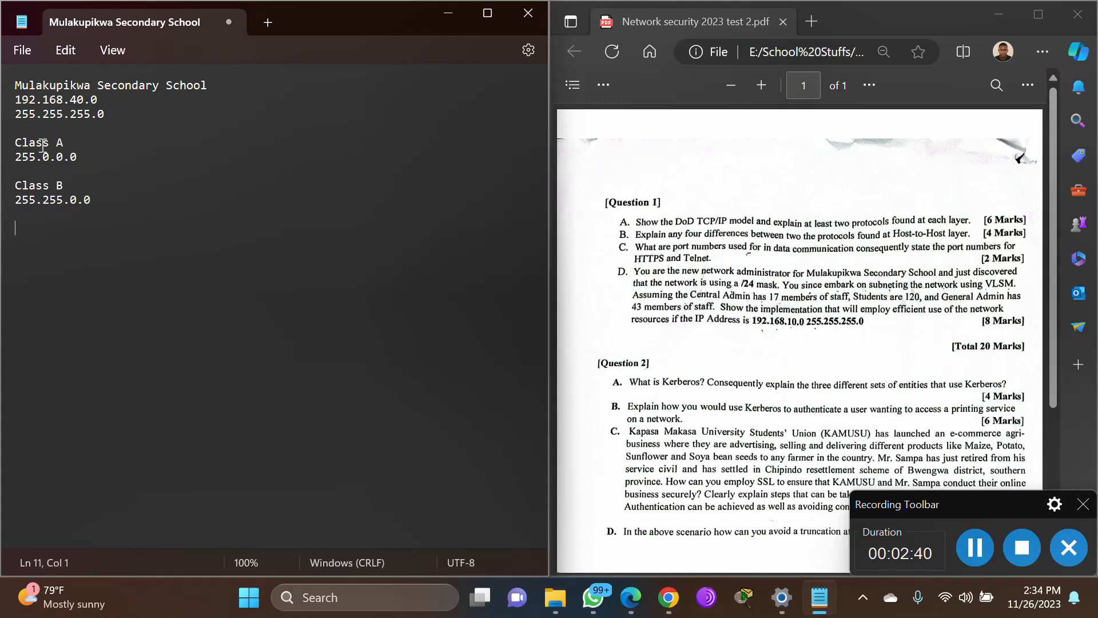
# - Add a "Class C" heading with the default mask 255.255.255.0 below the Class B entry
pyautogui.write('Class C')
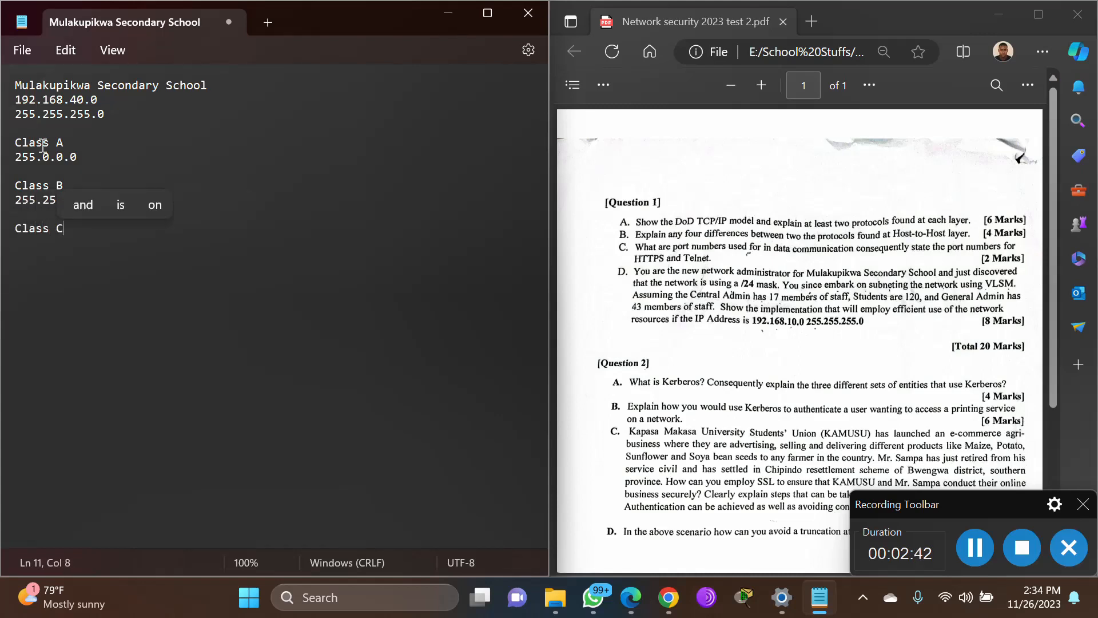
pyautogui.press('Return')
pyautogui.write('255.2')
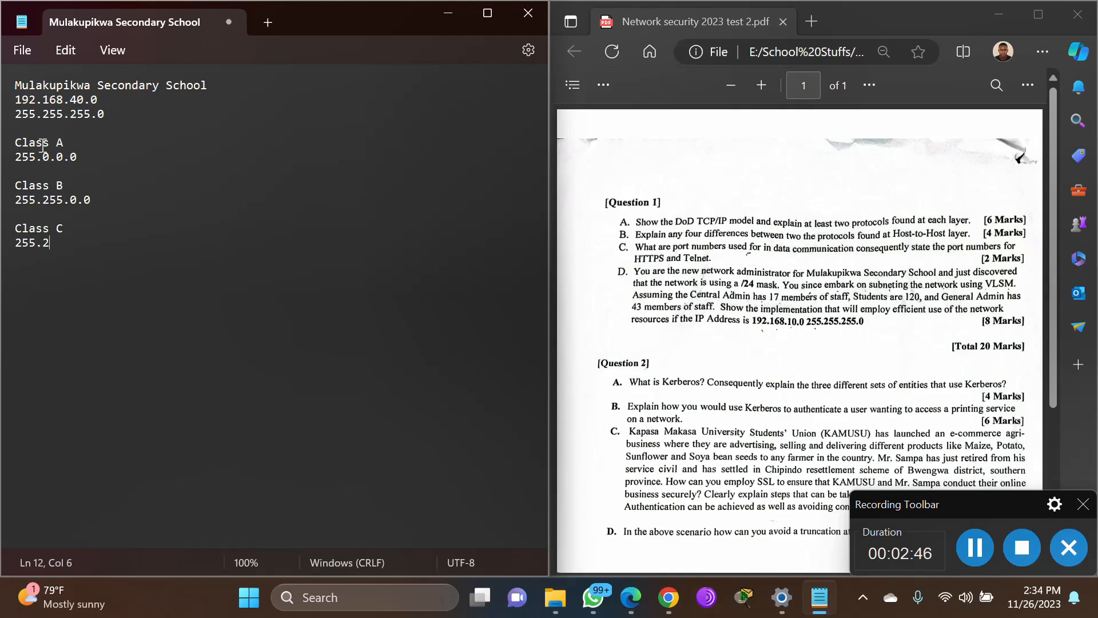
pyautogui.write('55.255.0')
pyautogui.click(974, 549)
pyautogui.click(974, 549)
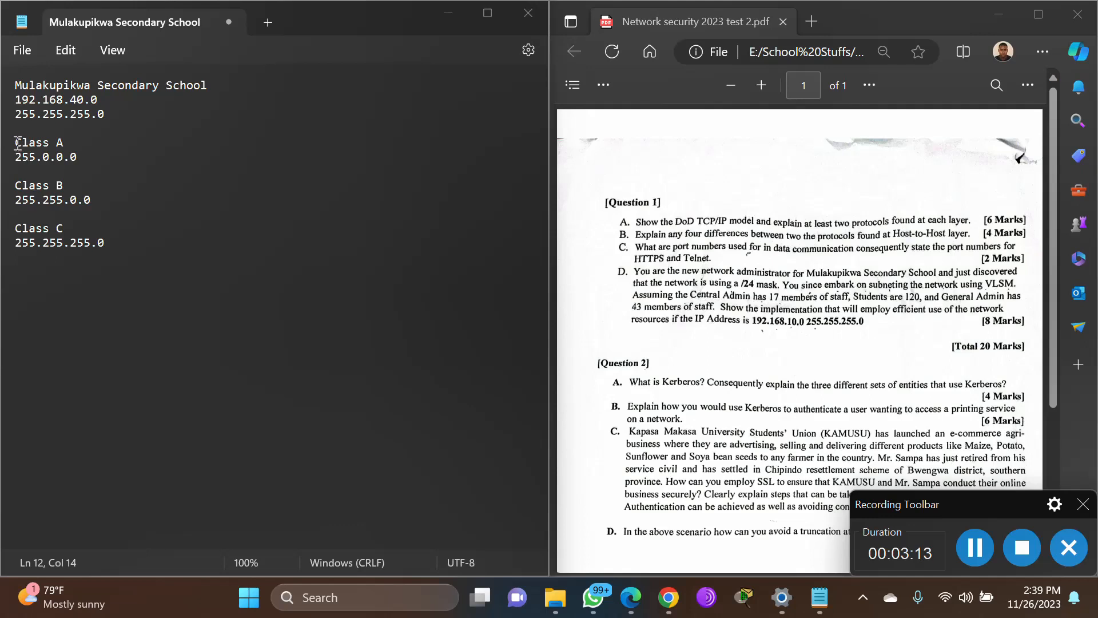
# - Delete the Class A, B and C entries, keeping only the school's network details and blank lines below
pyautogui.moveTo(18, 142); pyautogui.dragTo(148, 253)
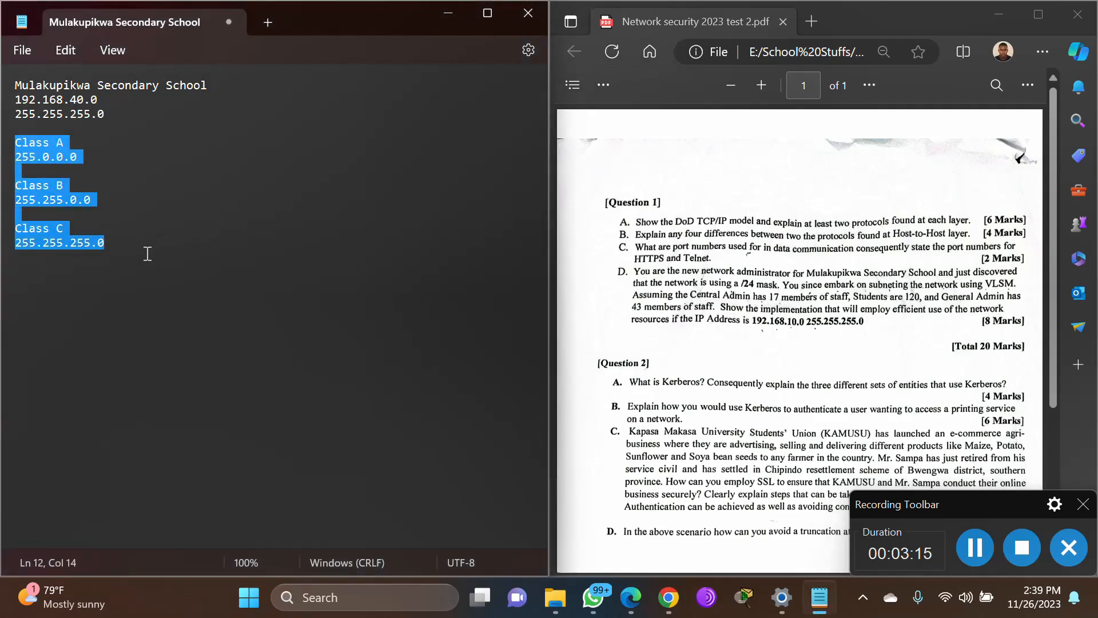
pyautogui.press('BackSpace')
pyautogui.press('BackSpace')
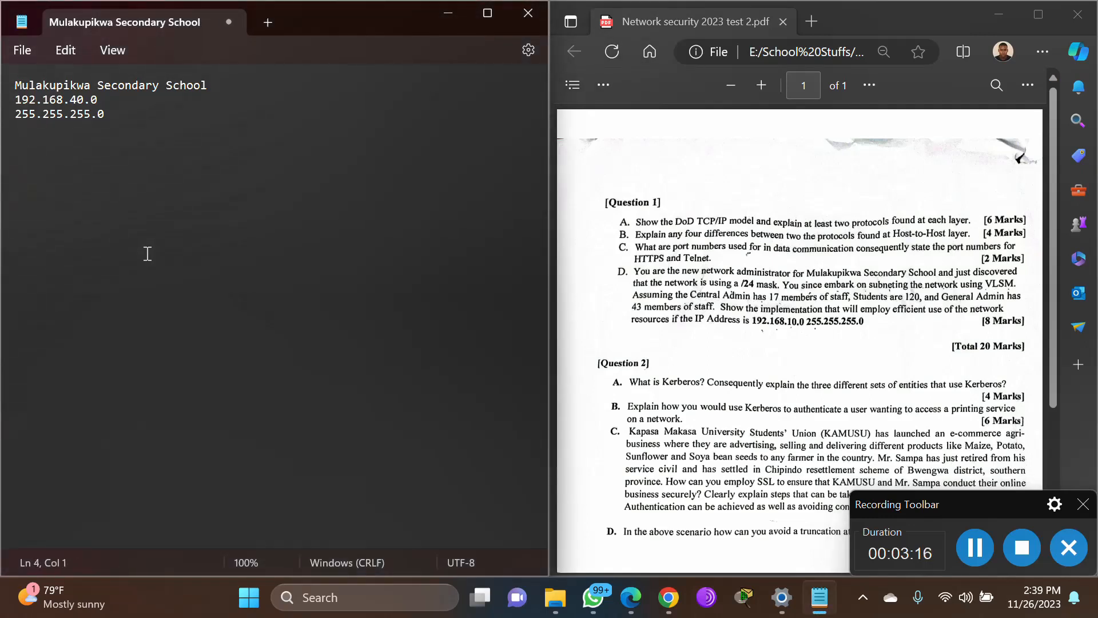
pyautogui.press('Return')
# - Append the prefix length /24 to the school's subnet mask 255.255.255.0
pyautogui.click(16, 115)
pyautogui.moveTo(16, 114); pyautogui.dragTo(114, 114)
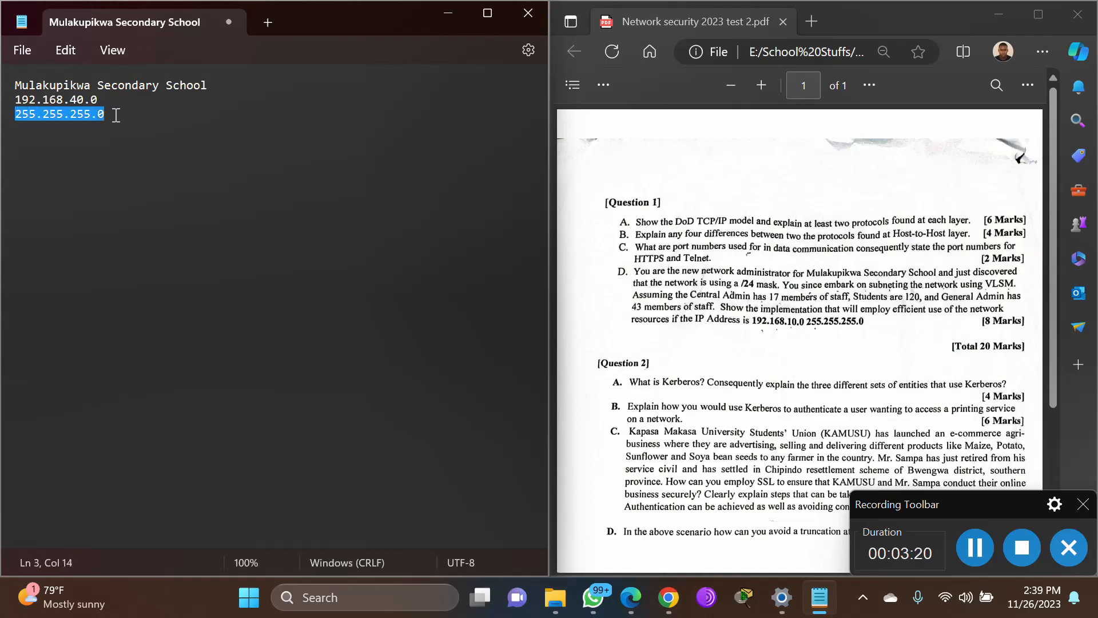
pyautogui.click(111, 114)
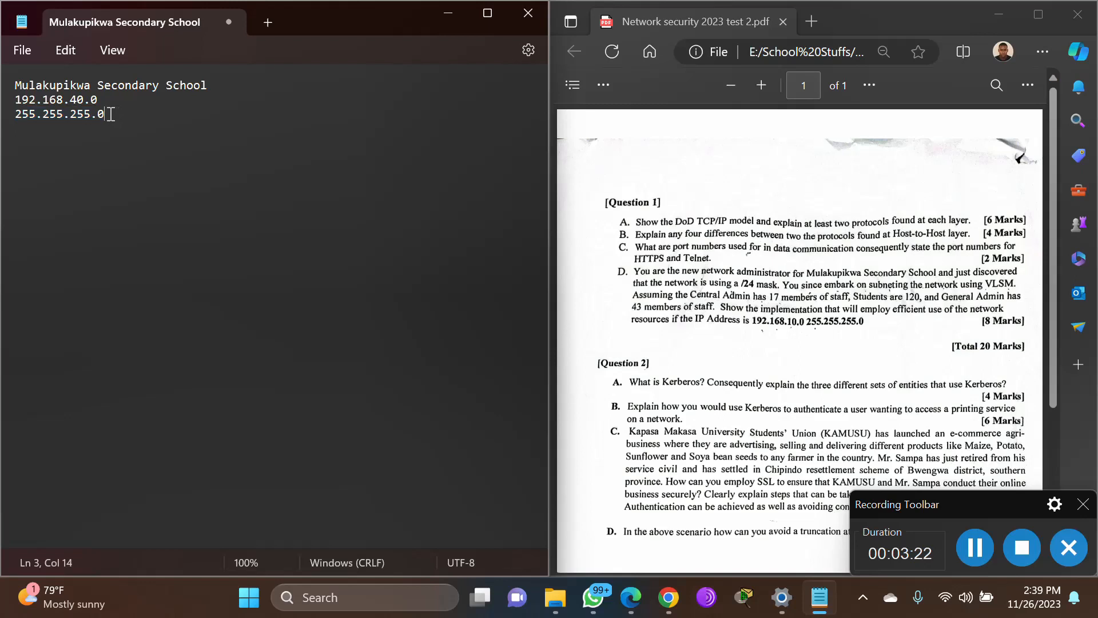
pyautogui.write('/24')
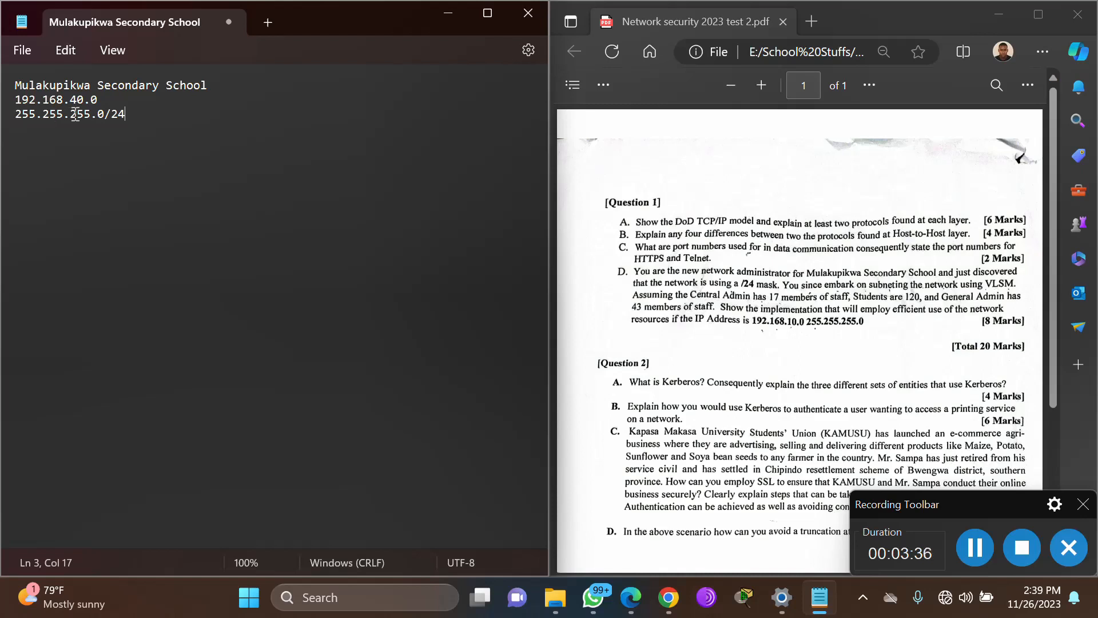
# - Examine the network octets, the host octet and the /24 prefix in the subnet mask line
pyautogui.moveTo(15, 115); pyautogui.dragTo(93, 117)
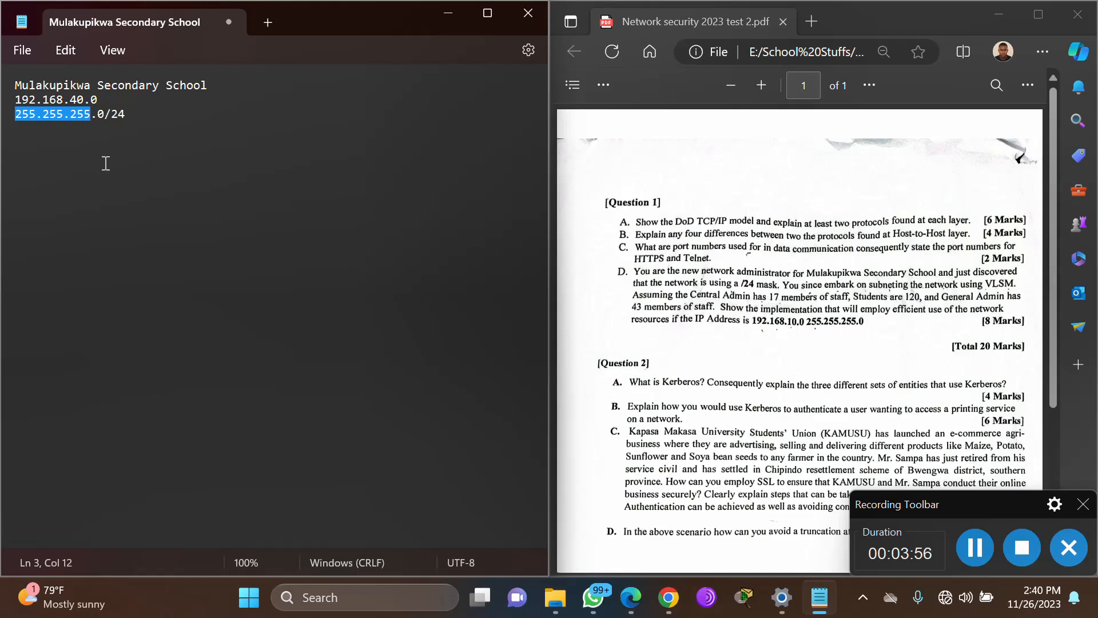
pyautogui.moveTo(103, 164); pyautogui.dragTo(128, 182)
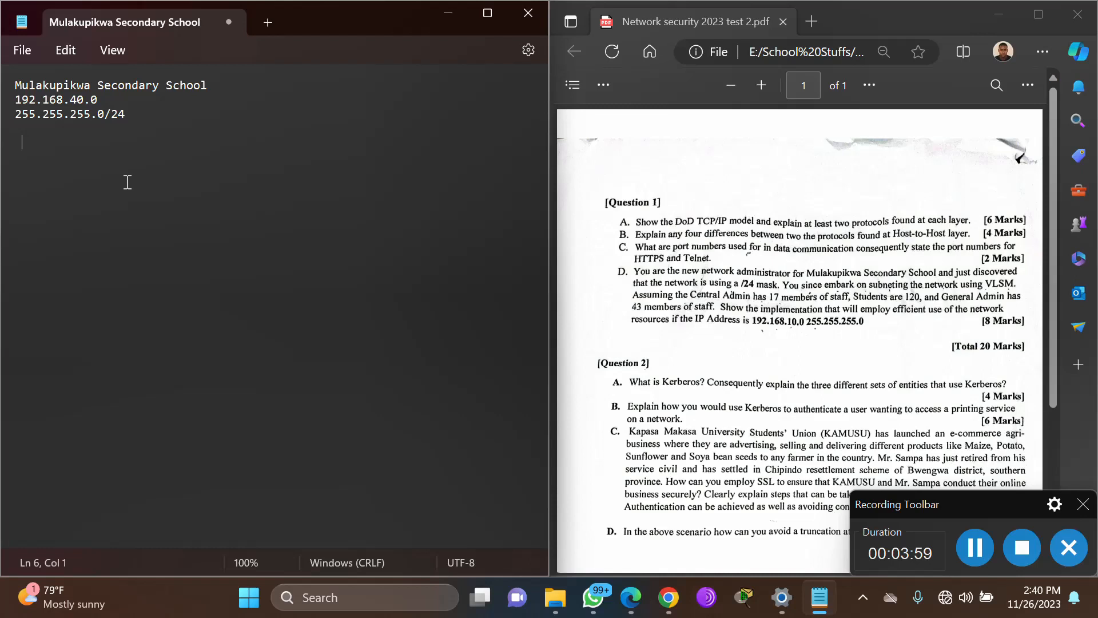
pyautogui.click(101, 113)
pyautogui.moveTo(102, 113); pyautogui.dragTo(105, 113)
pyautogui.click(161, 201)
pyautogui.moveTo(107, 113); pyautogui.dragTo(138, 113)
pyautogui.click(123, 153)
pyautogui.moveTo(104, 113); pyautogui.dragTo(143, 113)
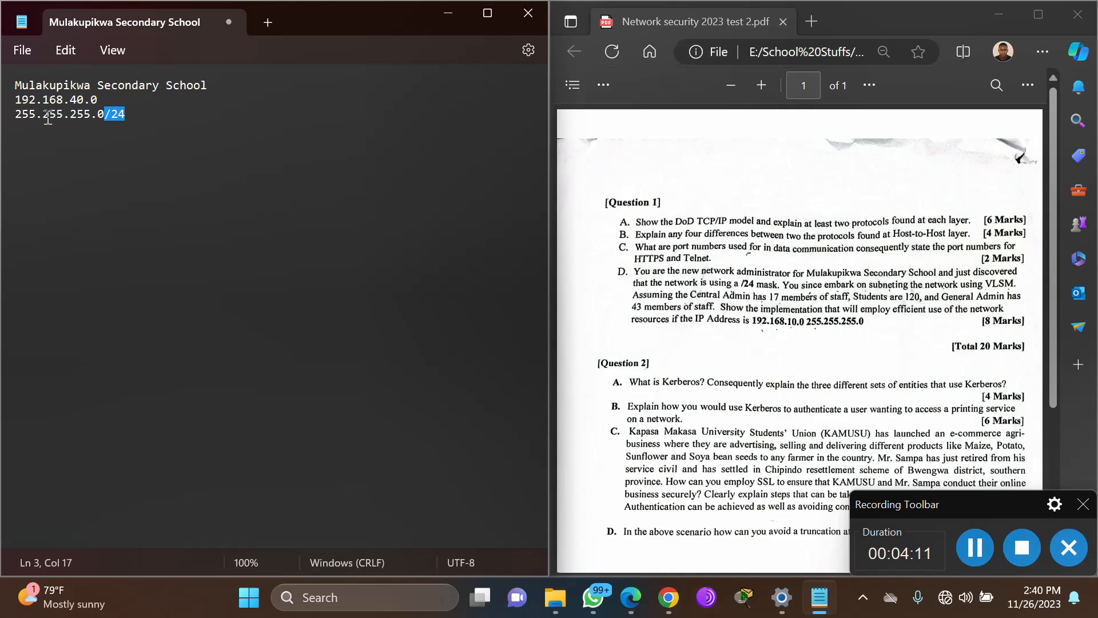
# - Start a binary conversion table below the mask with the row "2 255 R"
pyautogui.click(133, 117)
pyautogui.press('Return')
pyautogui.write('2 255 R')
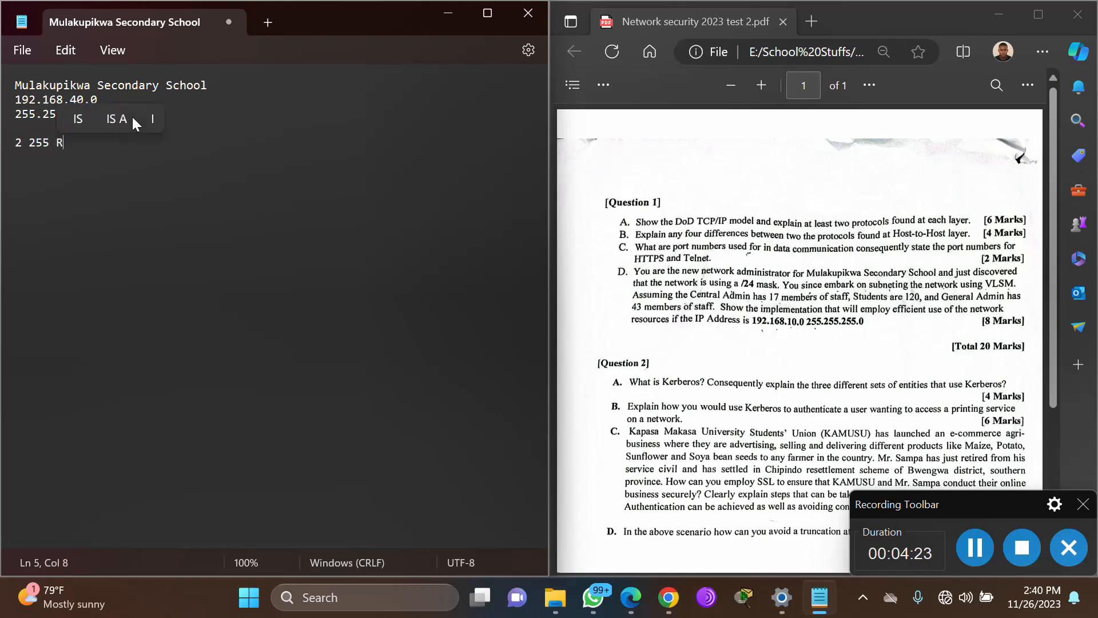
pyautogui.press('Return')
# - Open Calculator and move its window over the PDF so that the notes stay uncovered
pyautogui.click(316, 597)
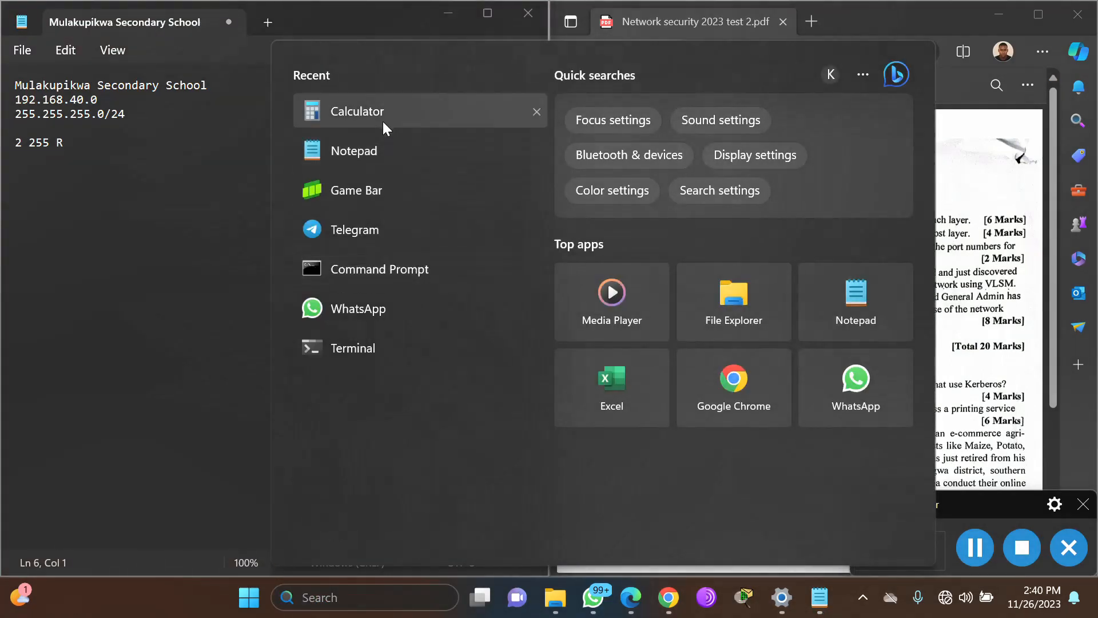
pyautogui.click(382, 120)
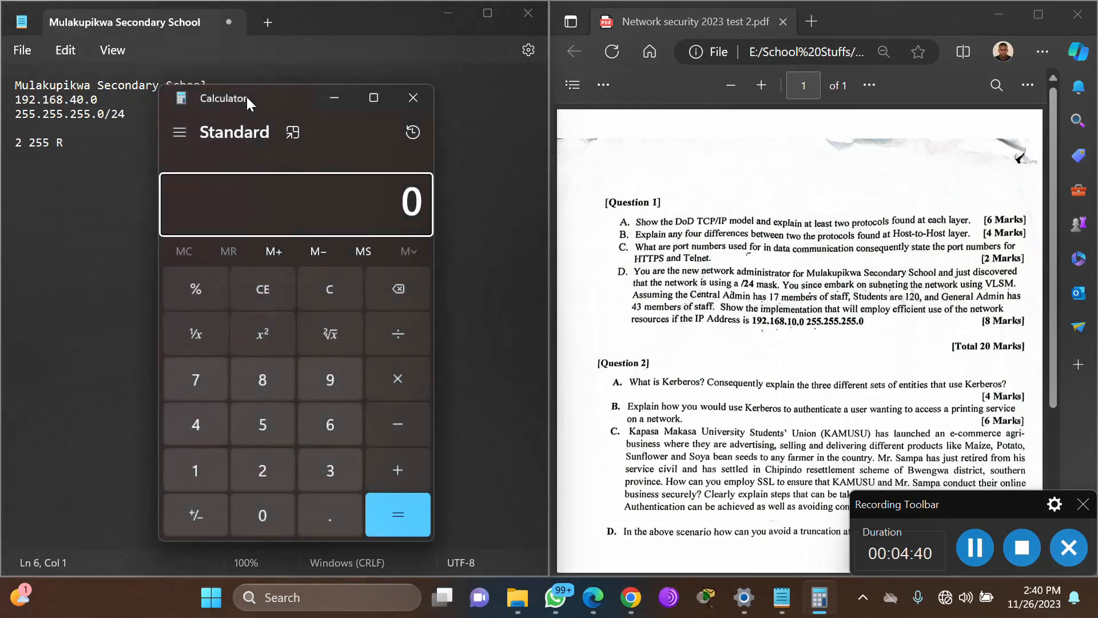
pyautogui.moveTo(275, 95); pyautogui.dragTo(719, 70)
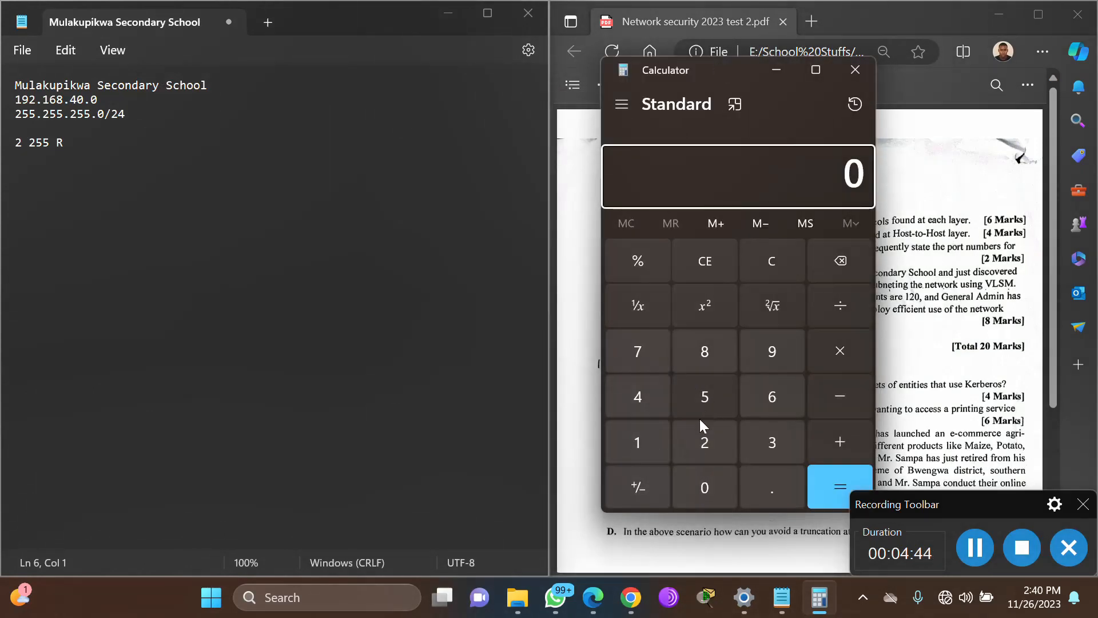
# - Calculate 255 divided by 2 in Calculator
pyautogui.click(700, 440)
pyautogui.click(716, 403)
pyautogui.click(716, 403)
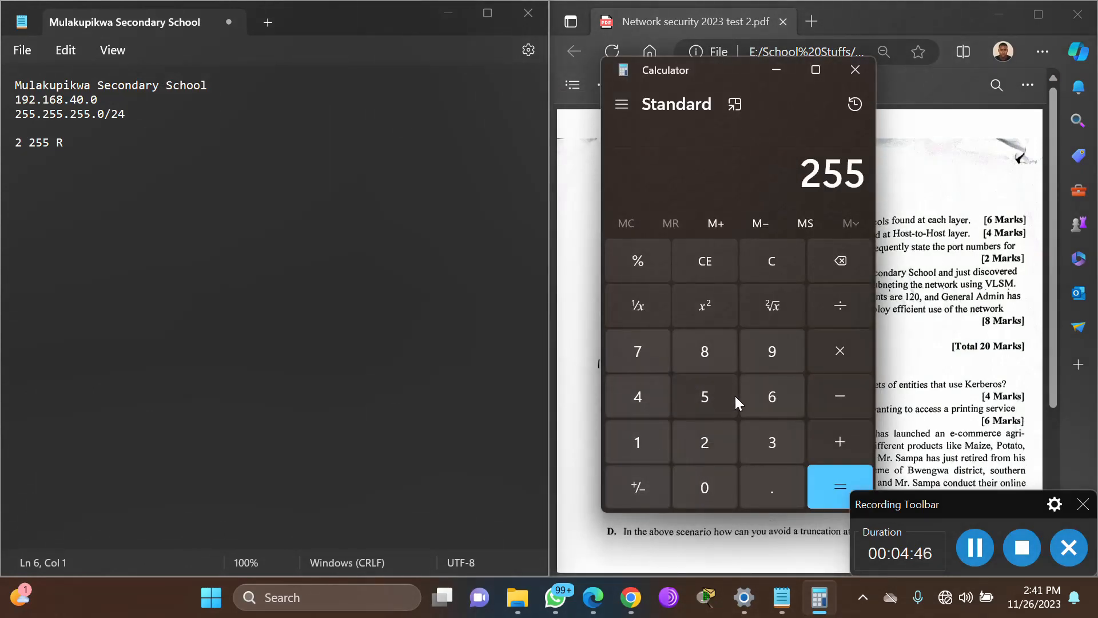
pyautogui.click(841, 314)
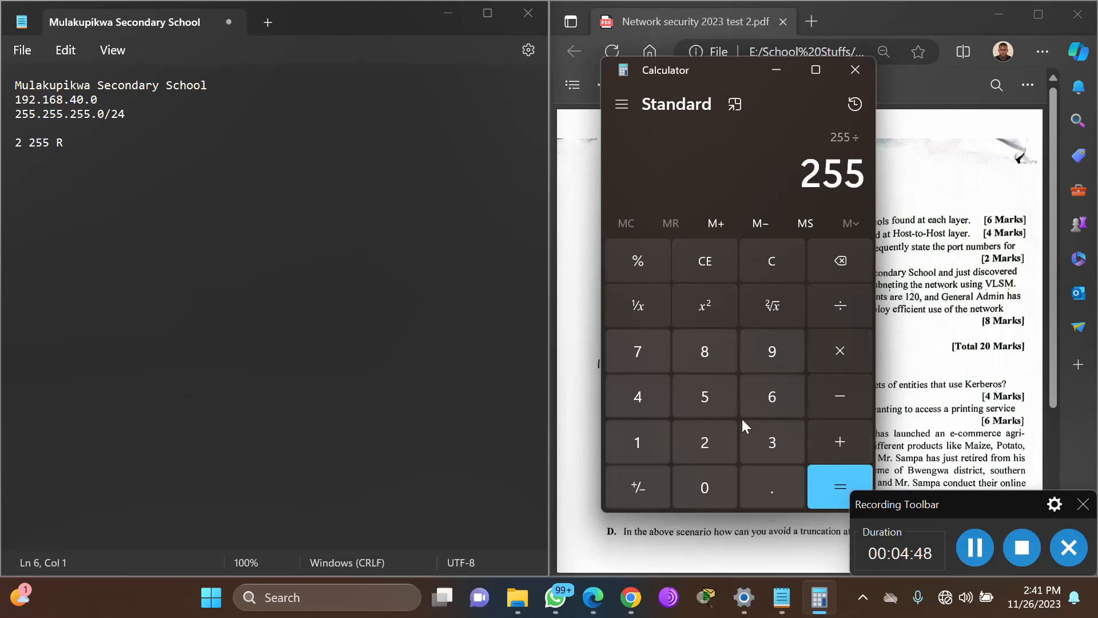
pyautogui.click(716, 437)
pyautogui.click(823, 487)
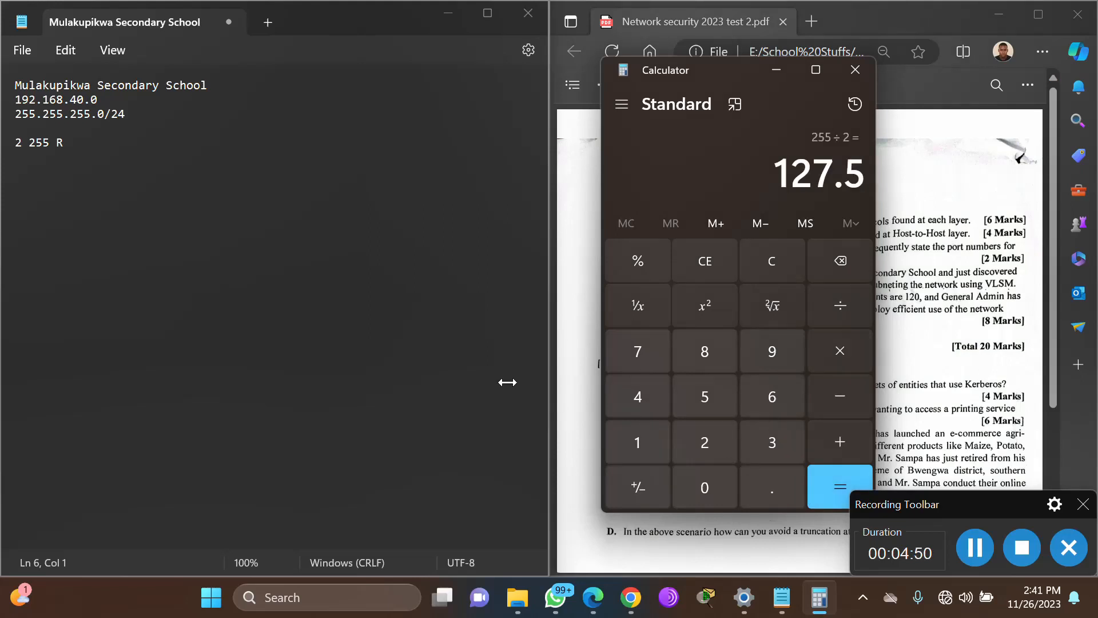
# - Add the row "2 127 1" to the conversion table in Notepad and begin the next row with the divisor 2
pyautogui.click(41, 170)
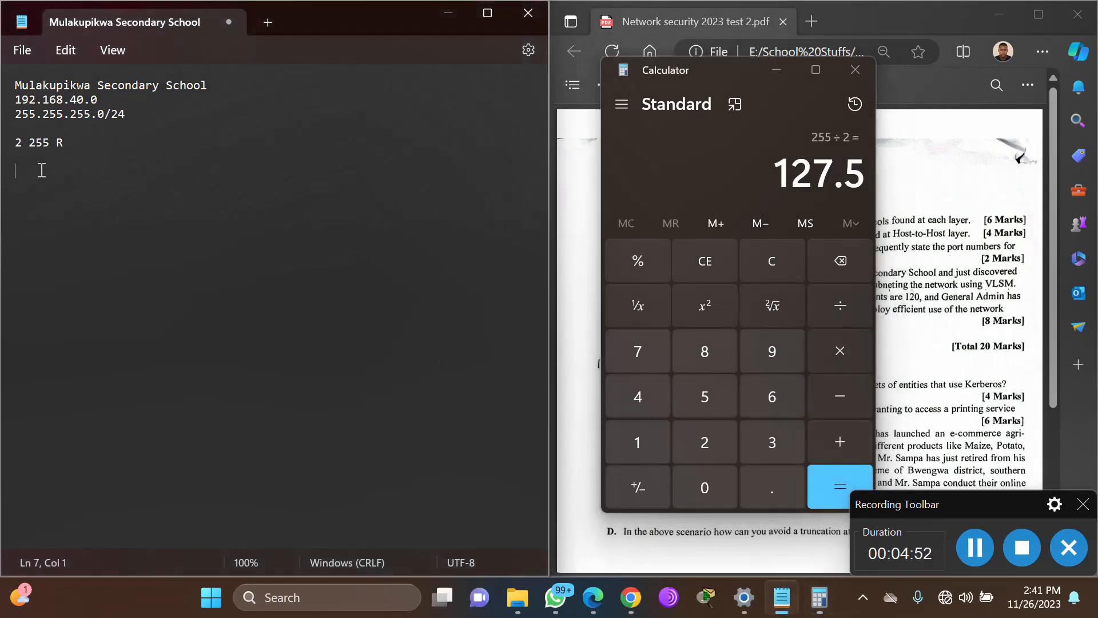
pyautogui.press('BackSpace')
pyautogui.write('12')
pyautogui.press('BackSpace')
pyautogui.press('BackSpace')
pyautogui.write('2 127 1')
pyautogui.press('Return')
pyautogui.write('2')
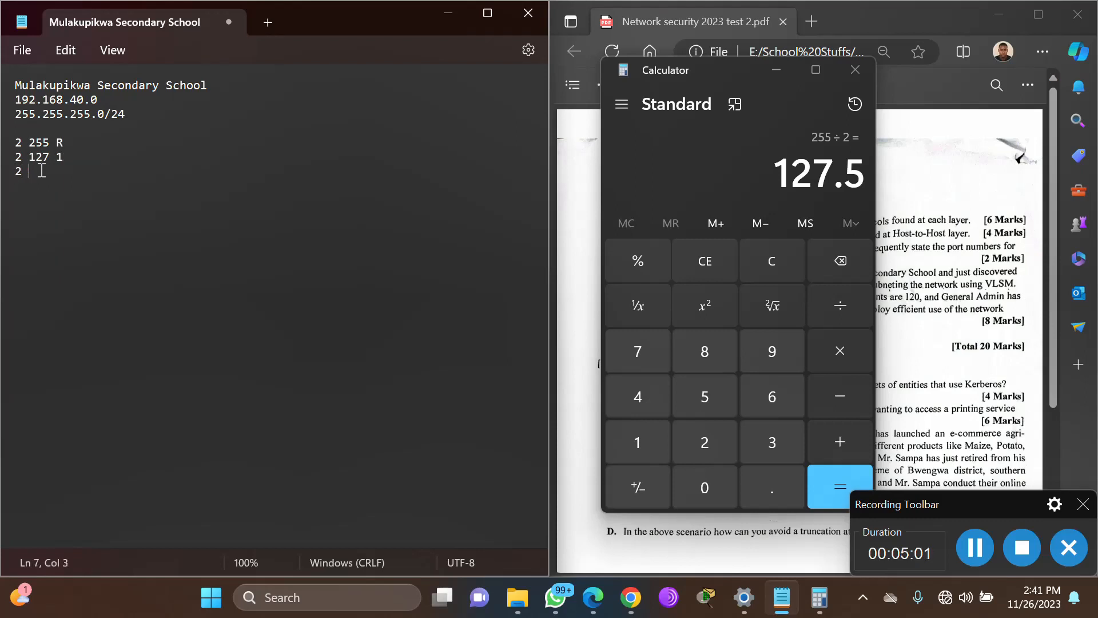
# - Clear the previous result in Calculator and calculate 127 divided by 2
pyautogui.click(783, 262)
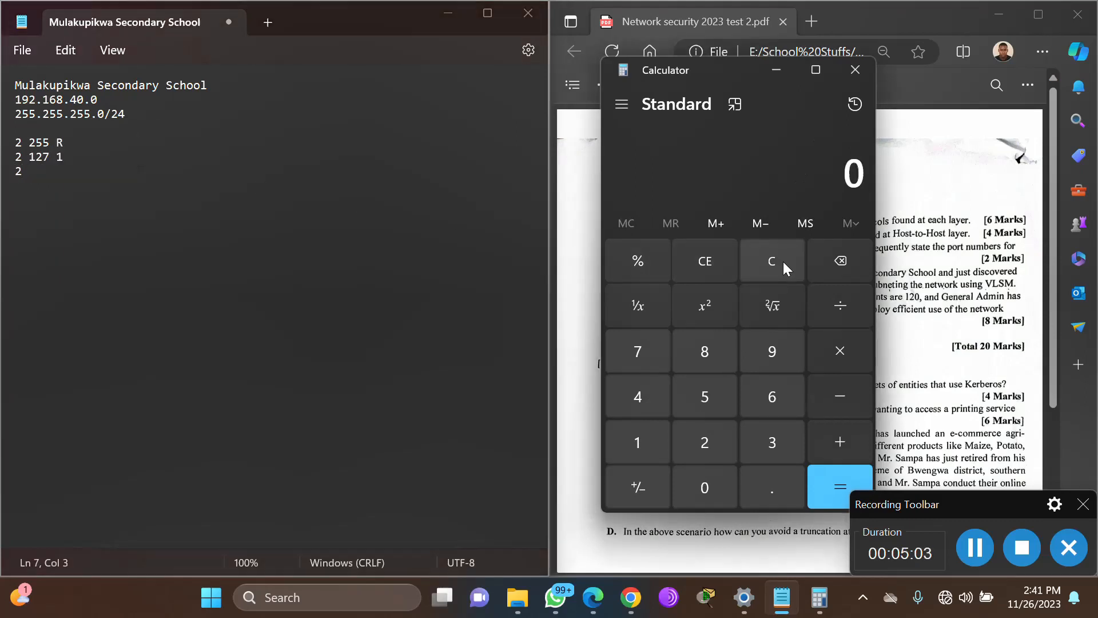
pyautogui.click(706, 448)
pyautogui.click(827, 262)
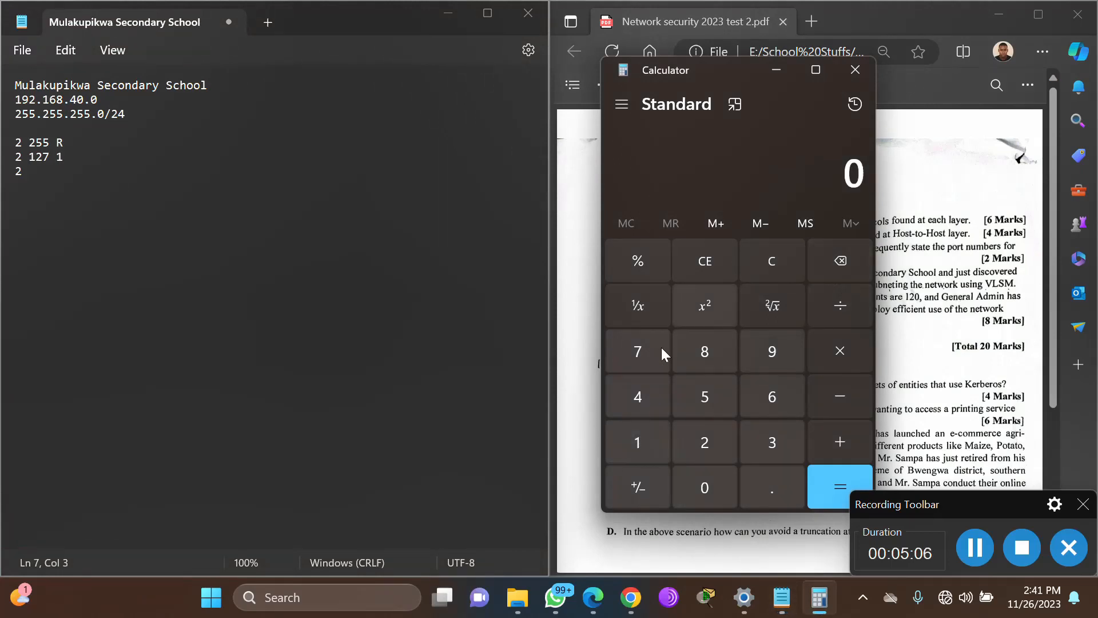
pyautogui.click(645, 437)
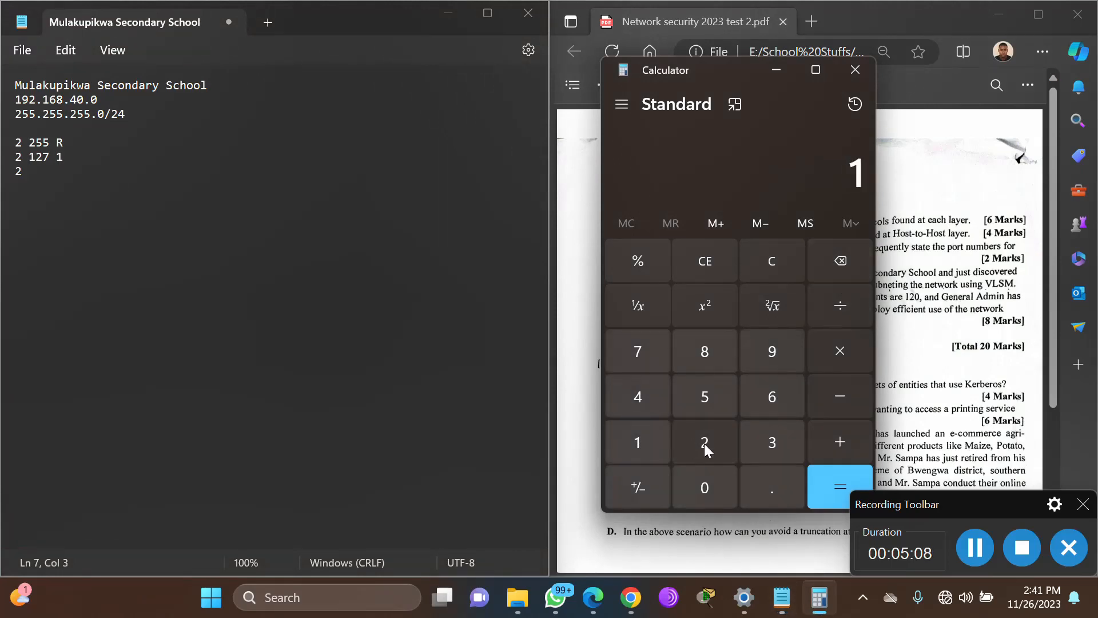
pyautogui.click(705, 444)
pyautogui.click(647, 361)
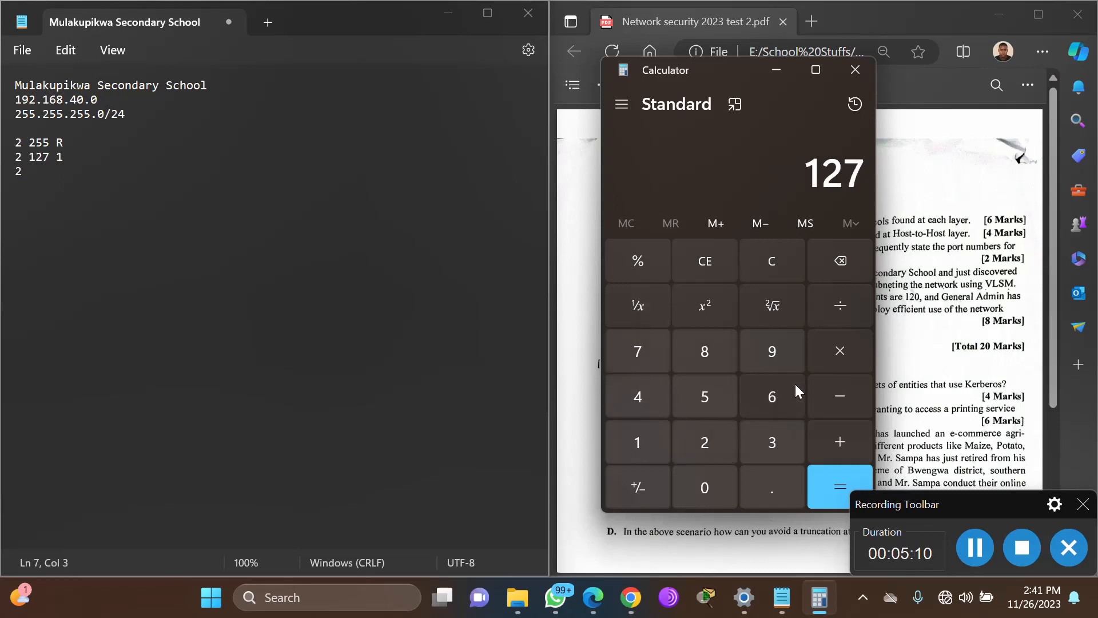
pyautogui.click(843, 318)
pyautogui.click(712, 445)
pyautogui.click(816, 487)
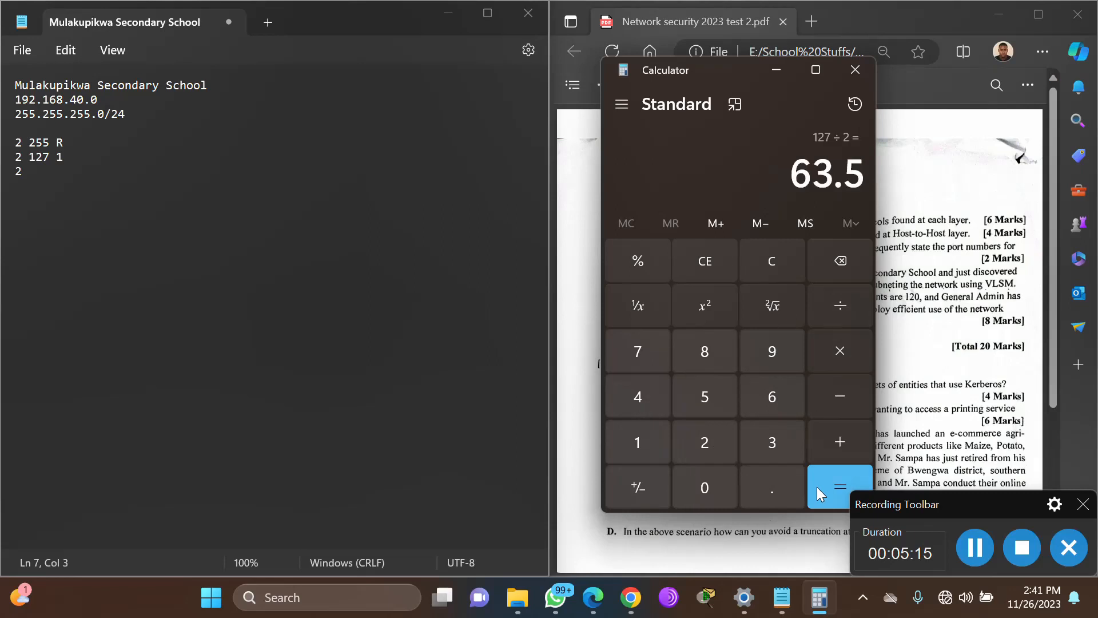
# - Continue the division table in the notes with the rows "2 63 1", "2 31 1", "2 15 1" and "2 7 1"
pyautogui.click(34, 167)
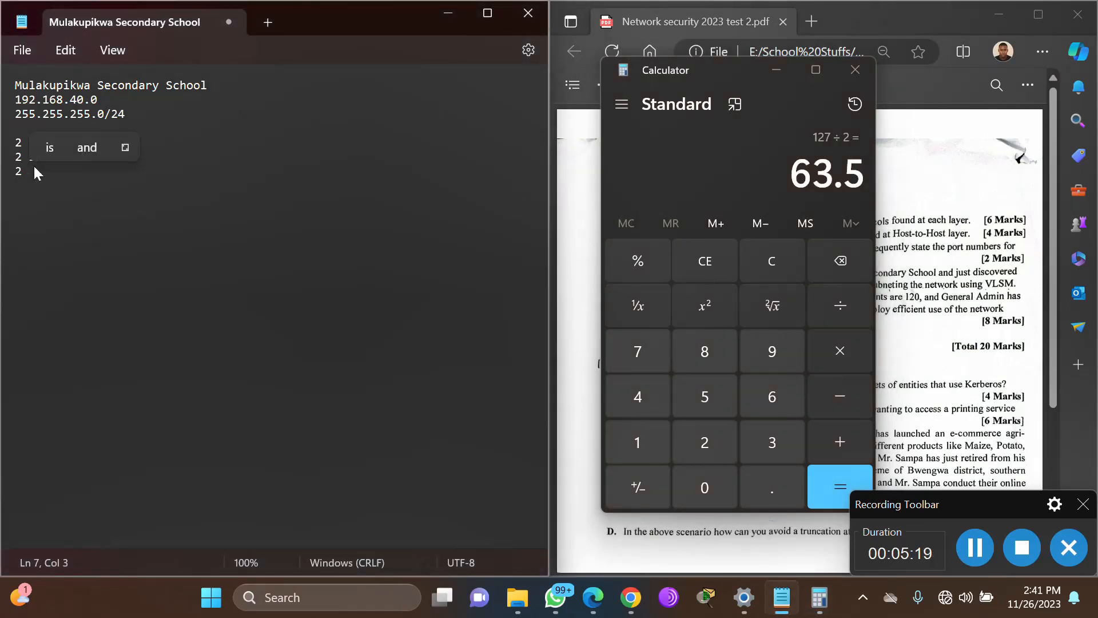
pyautogui.write('63  1')
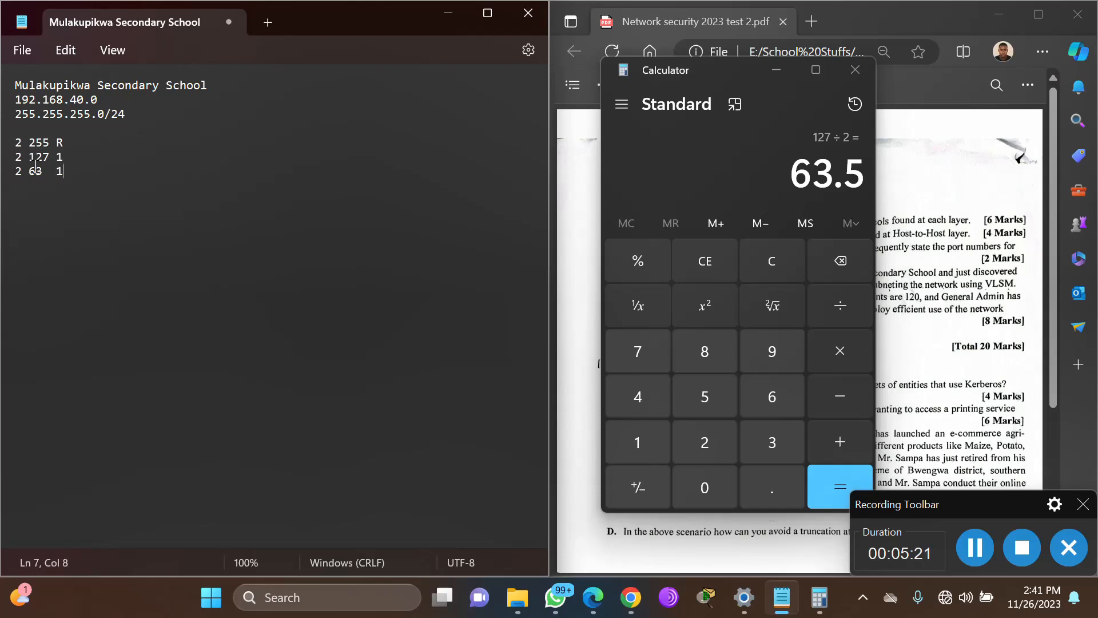
pyautogui.press('Return')
pyautogui.write('2 31  1 2 ')
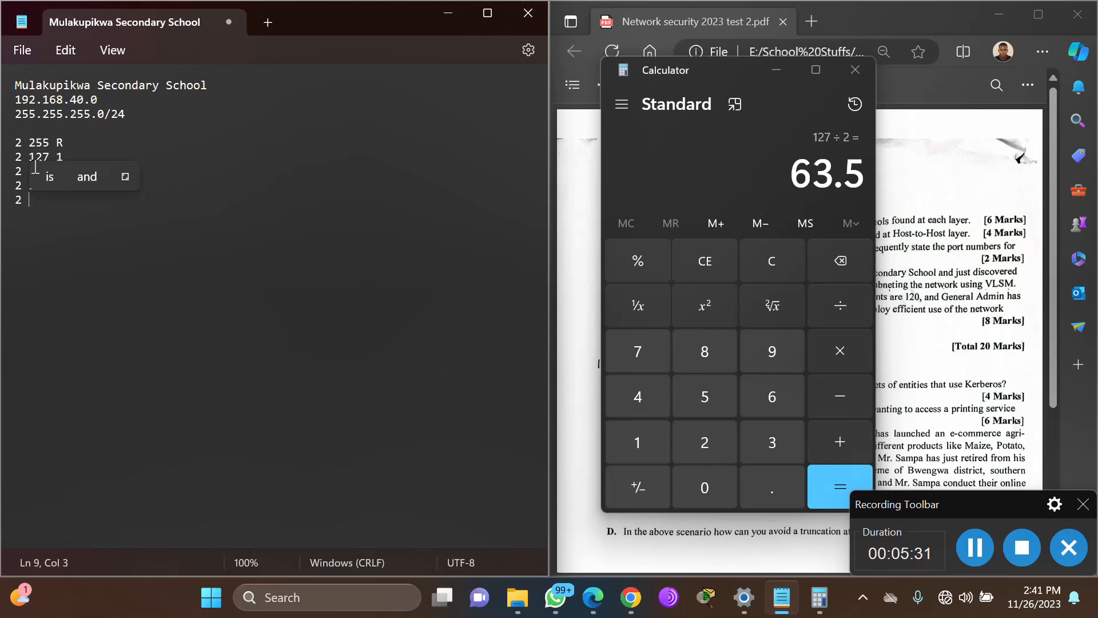
pyautogui.write('15')
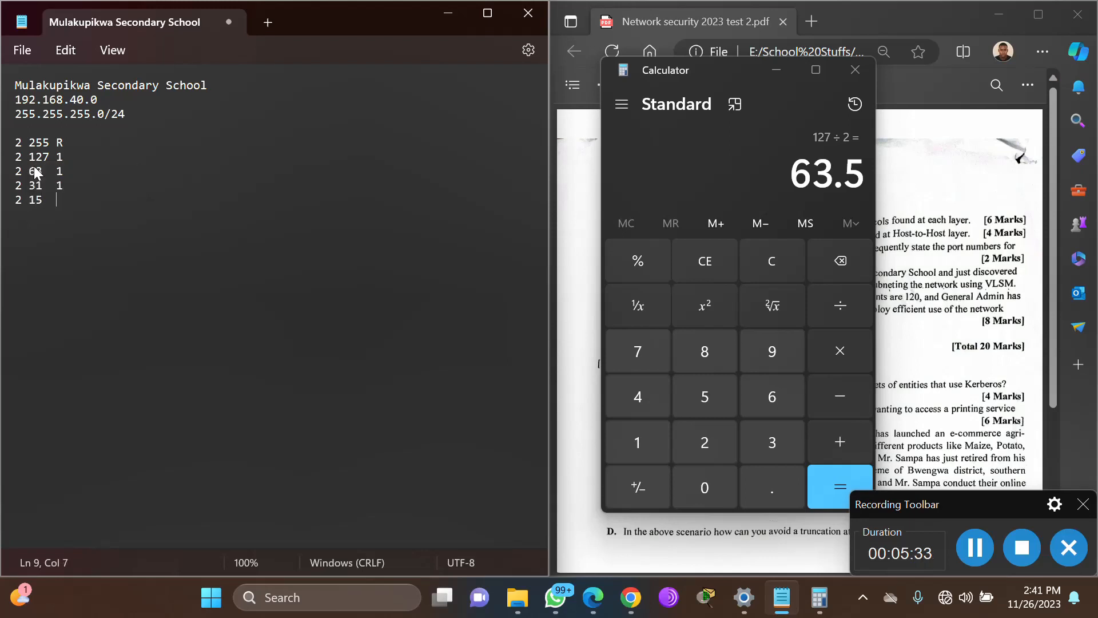
pyautogui.write('  1')
pyautogui.press('Return')
pyautogui.write('2 7   1')
pyautogui.click(974, 558)
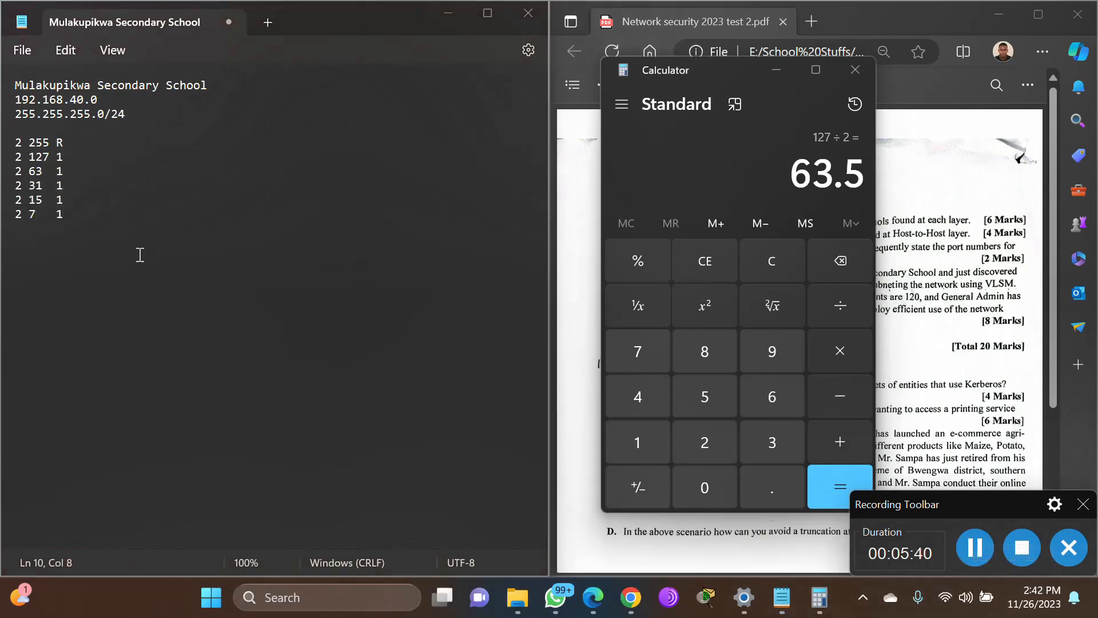
# - Finish the division table with the rows "2 3 1", "2 1 1" and "2 0 1"
pyautogui.click(81, 216)
pyautogui.press('Return')
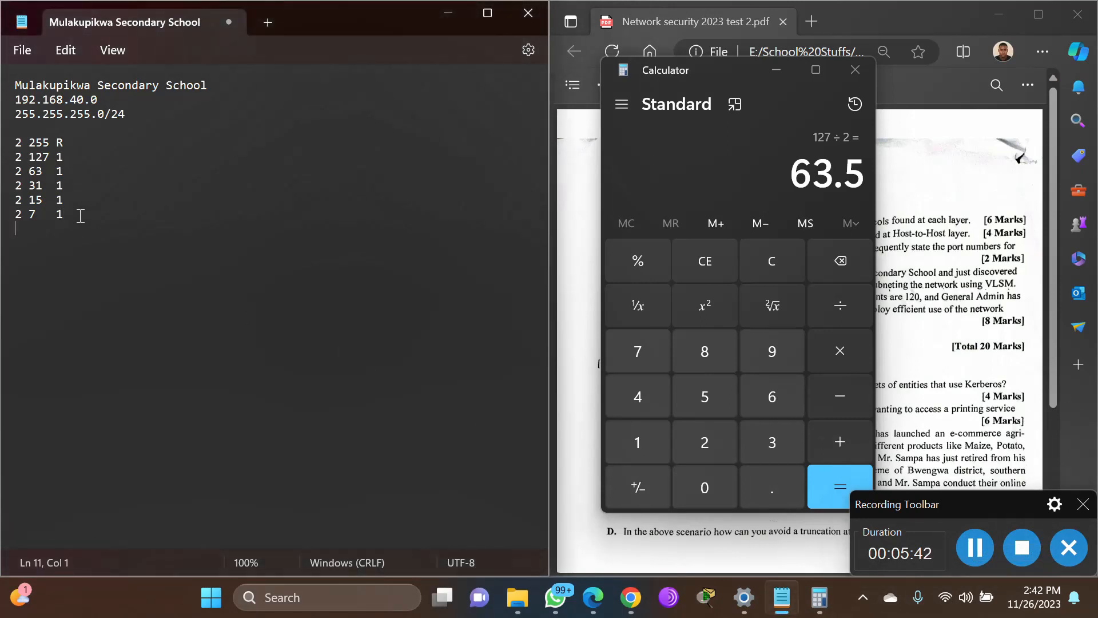
pyautogui.write('2 3   1')
pyautogui.press('Return')
pyautogui.write('2 1   1 ')
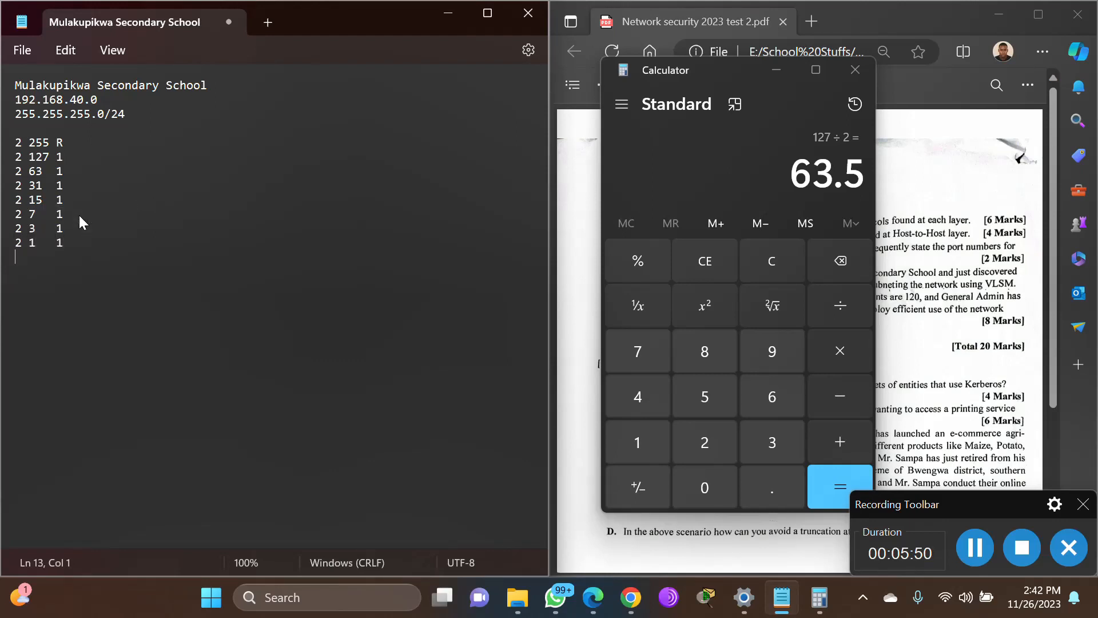
pyautogui.write('2 0   1')
# - Write the subnet mask in binary below the division table as 11111111.11111111.11111111.00000000
pyautogui.press('Return')
pyautogui.write('11111111')
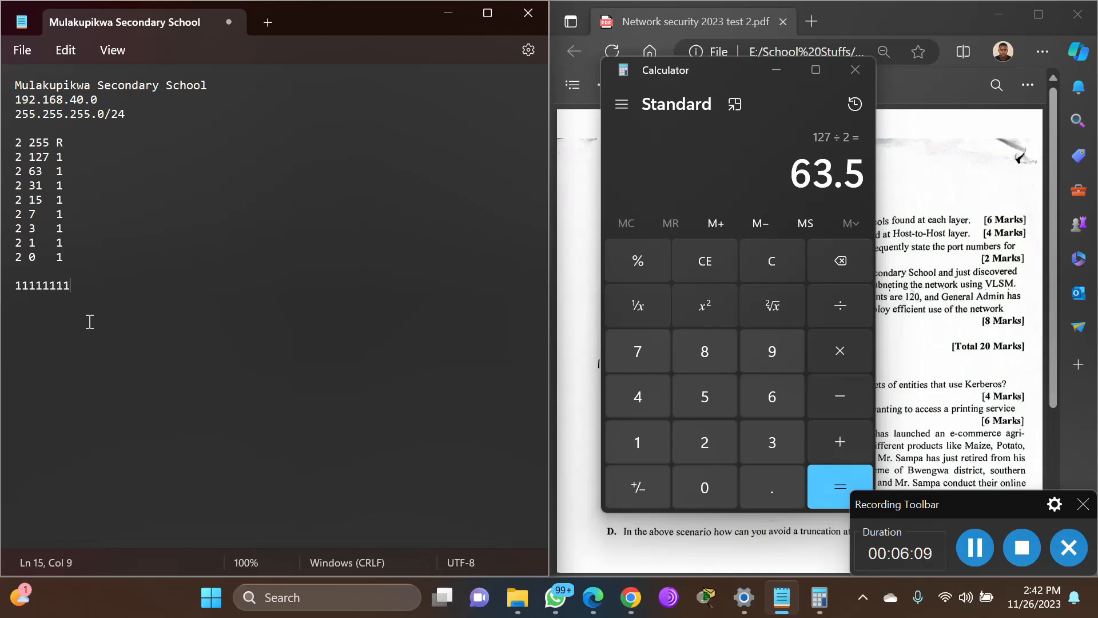
pyautogui.write('.11111111.11111111.00000000')
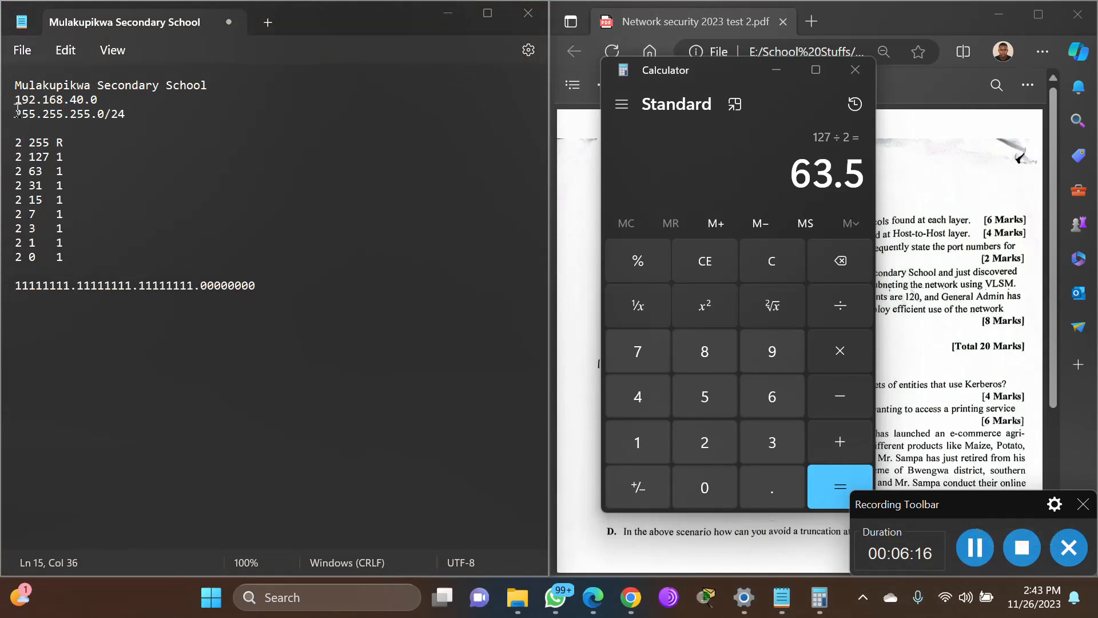
# - Compare the network and host parts of 255.255.255.0 and 192.168.40.0 with the matching octets of the binary mask
pyautogui.moveTo(17, 112); pyautogui.dragTo(92, 112)
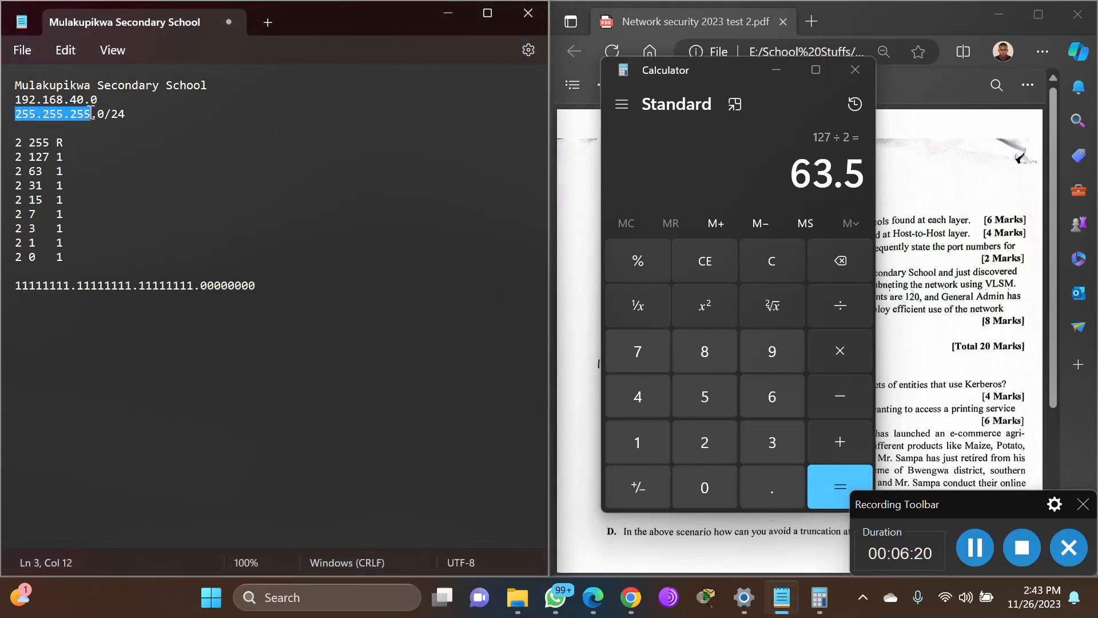
pyautogui.tripleClick(15, 287)
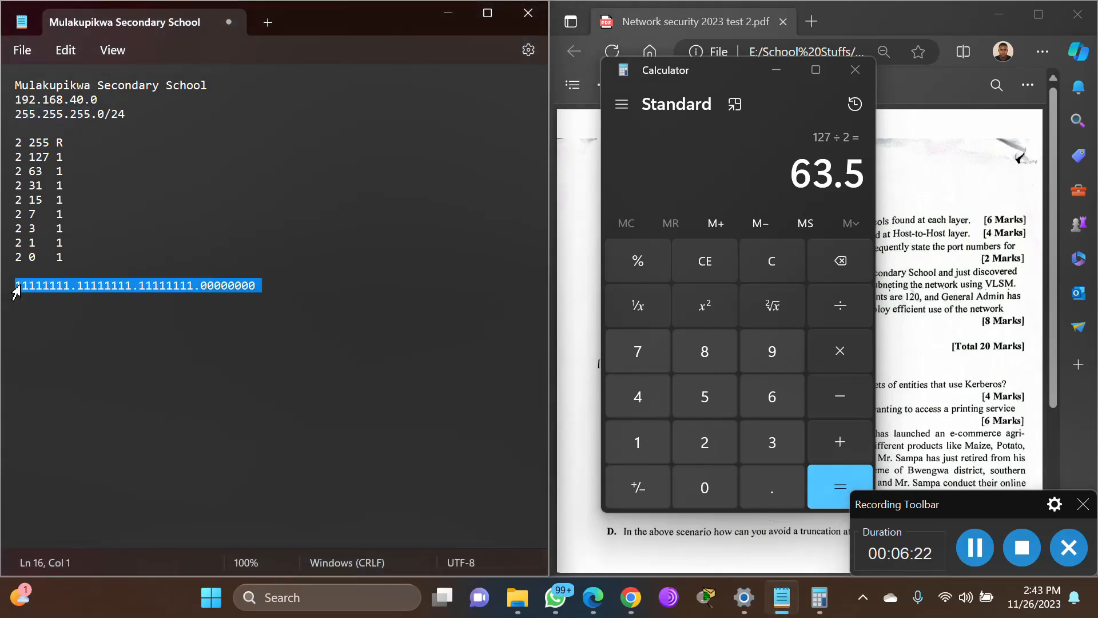
pyautogui.click(68, 313)
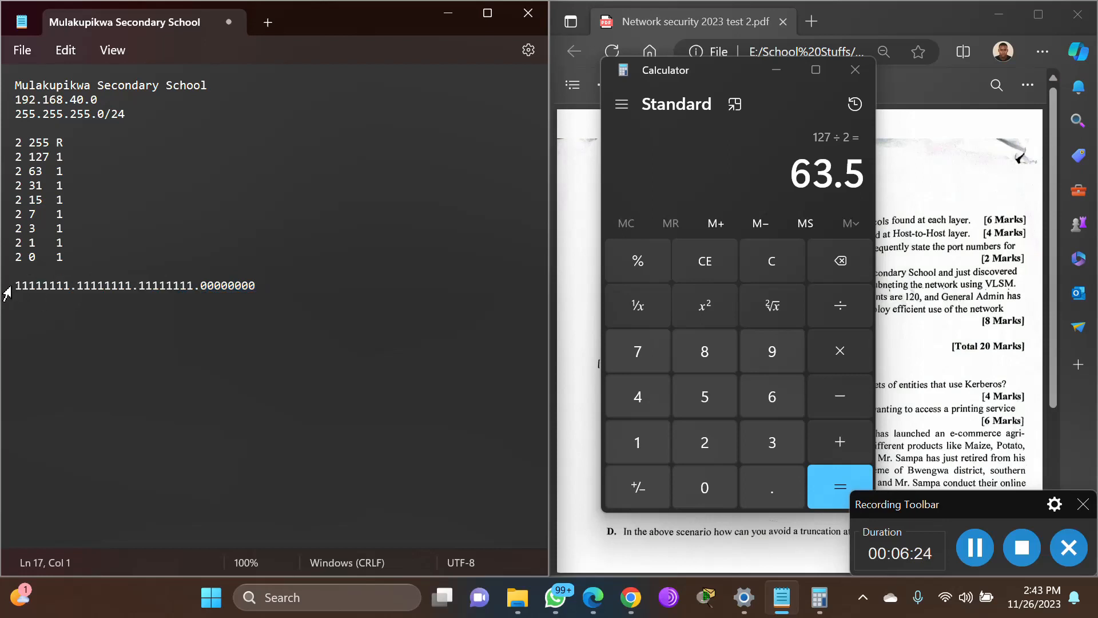
pyautogui.moveTo(14, 286); pyautogui.dragTo(198, 283)
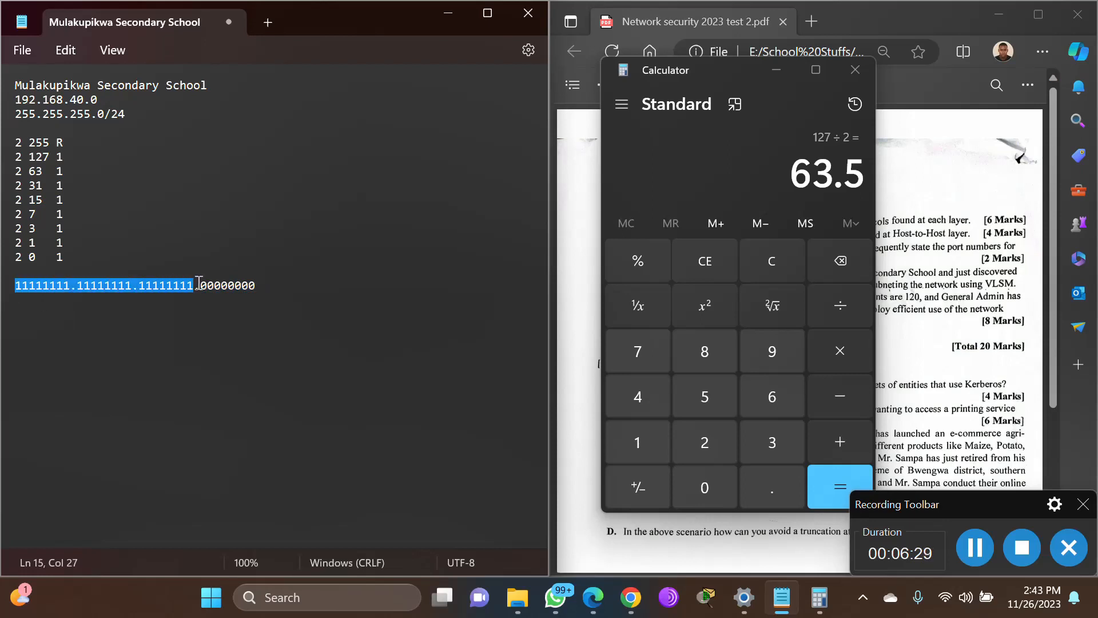
pyautogui.moveTo(93, 99); pyautogui.dragTo(114, 97)
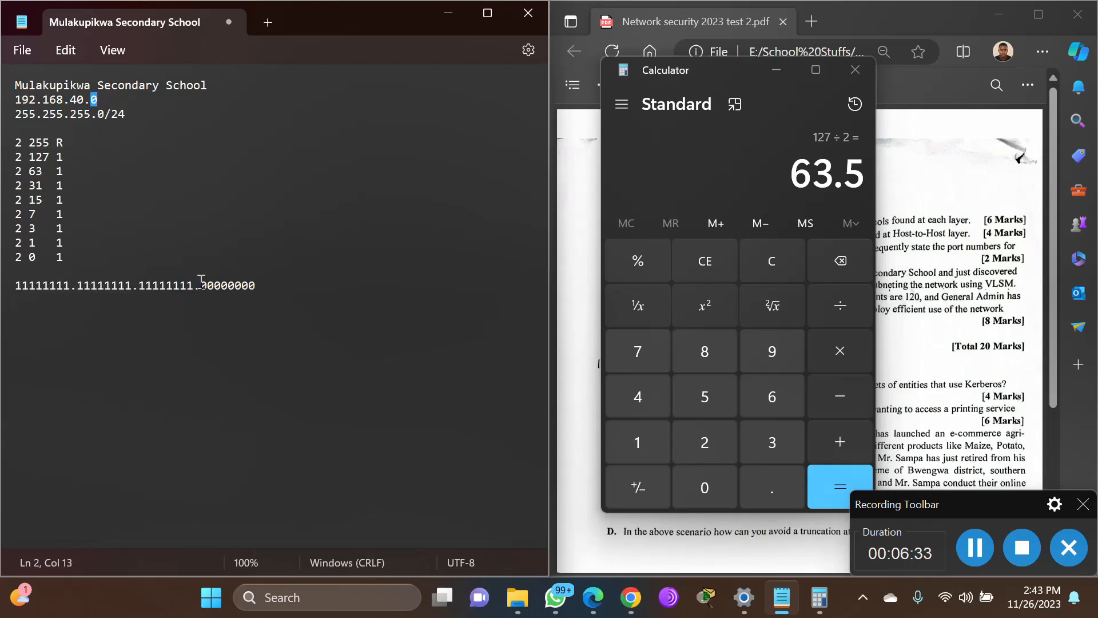
pyautogui.moveTo(201, 280); pyautogui.dragTo(262, 288)
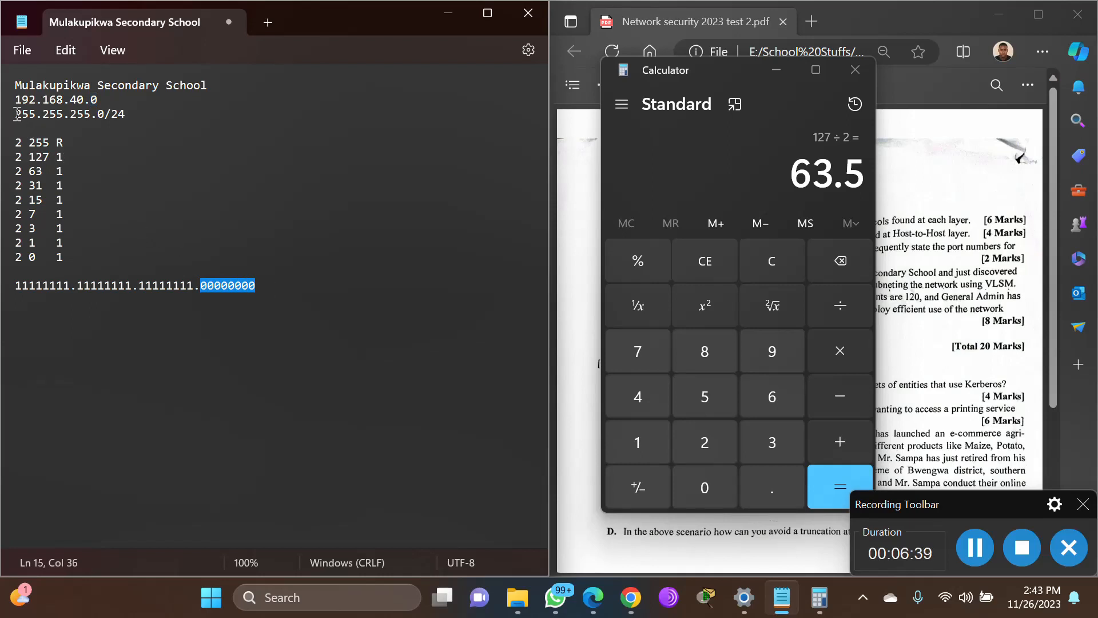
pyautogui.moveTo(16, 113); pyautogui.dragTo(104, 119)
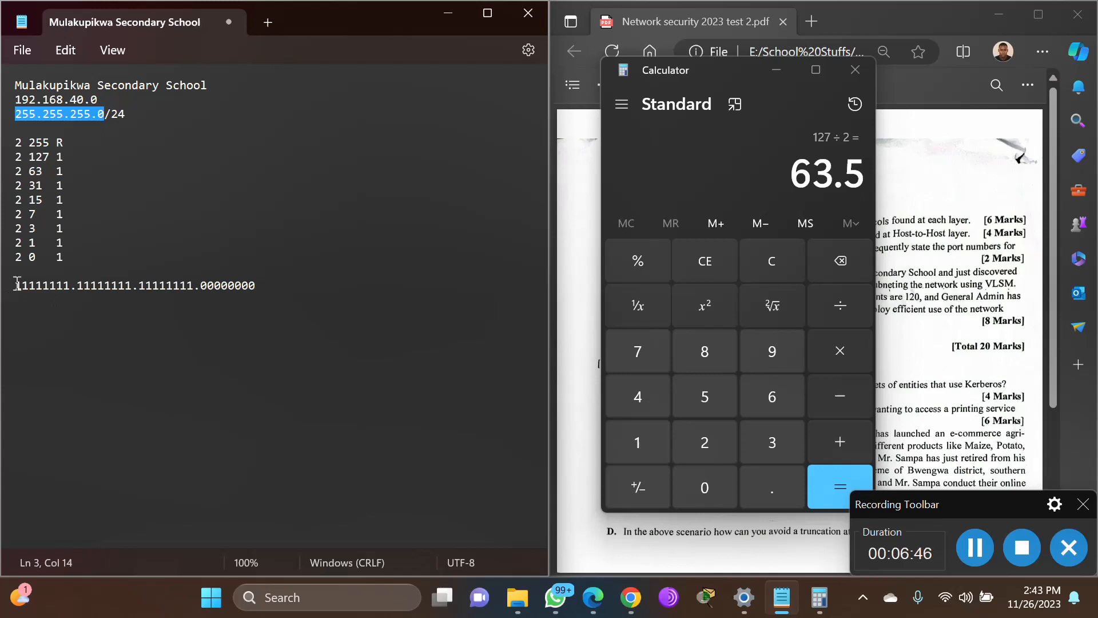
pyautogui.moveTo(17, 284); pyautogui.dragTo(193, 284)
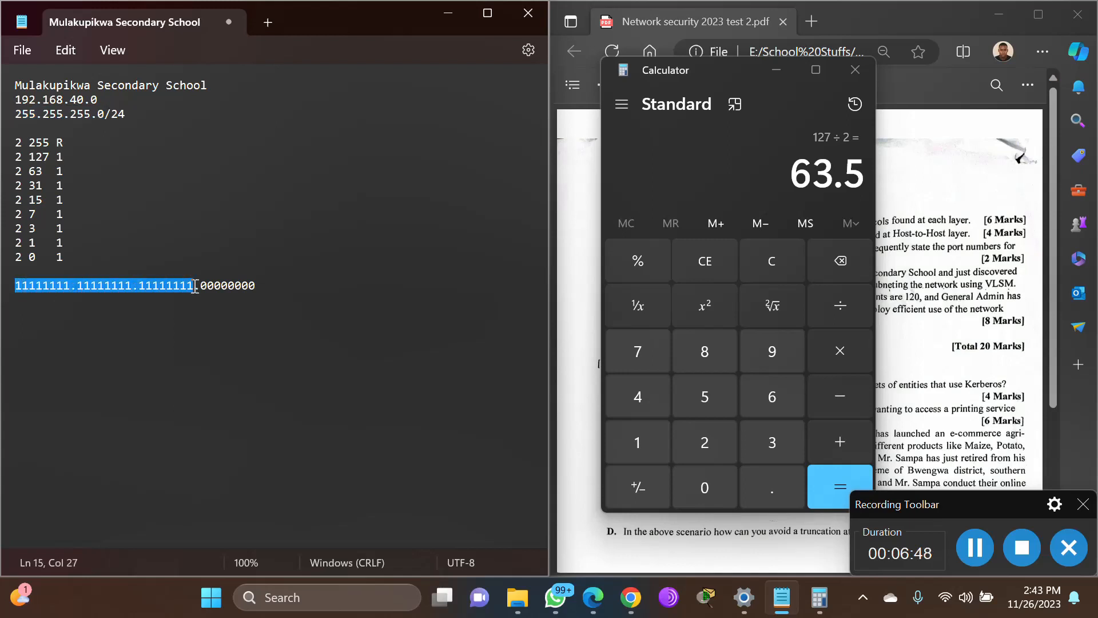
# - Append the prefix "/24" to the binary mask and close Calculator
pyautogui.click(262, 285)
pyautogui.write('/24')
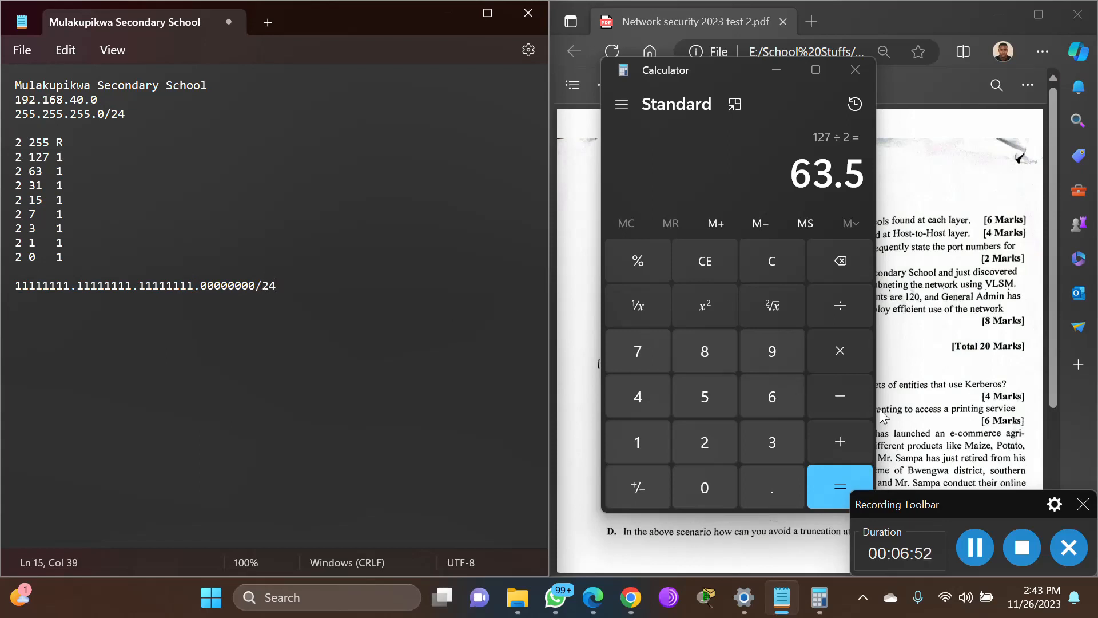
pyautogui.click(983, 539)
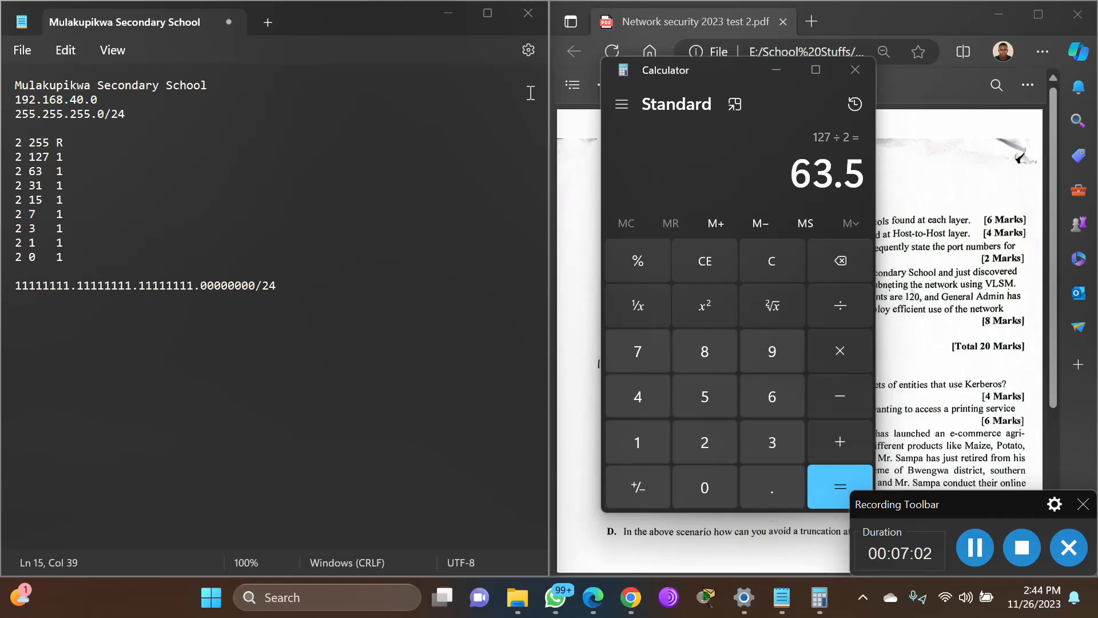
pyautogui.click(856, 70)
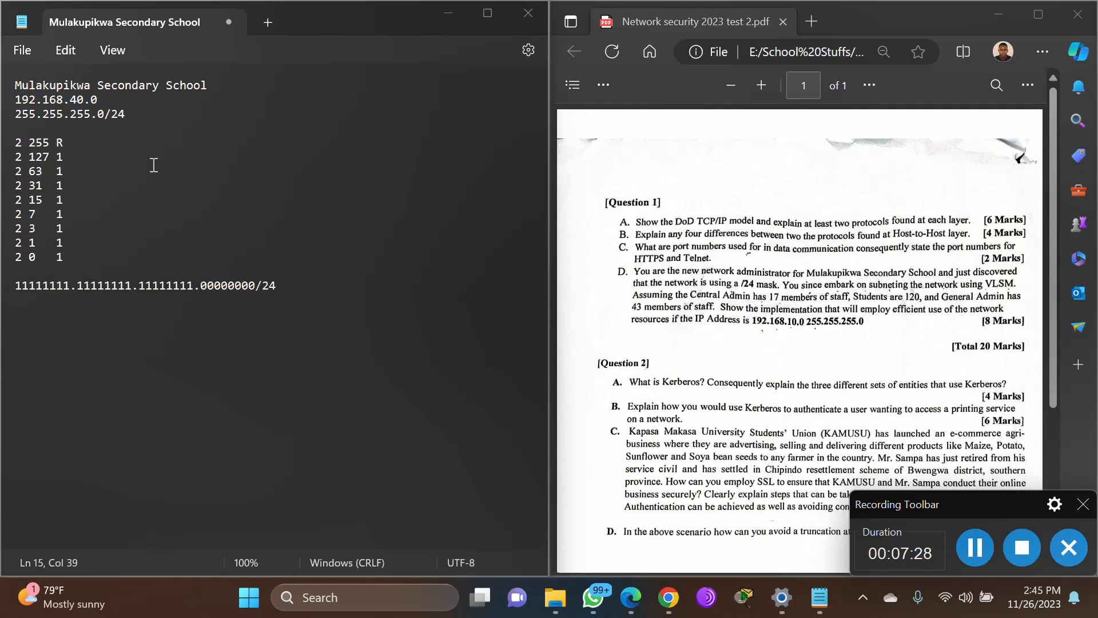
# - Compare the /24 prefixes of both mask notations and add the heading "VLSM TABLE" below the binary mask, separated by a blank line
pyautogui.moveTo(104, 114); pyautogui.dragTo(140, 112)
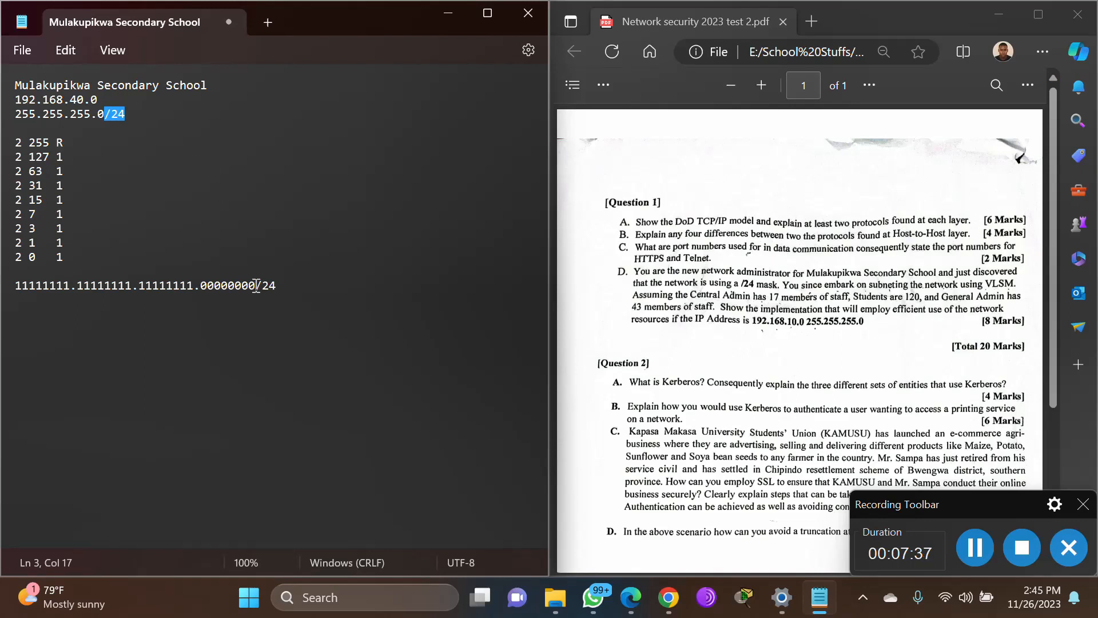
pyautogui.moveTo(256, 285); pyautogui.dragTo(287, 286)
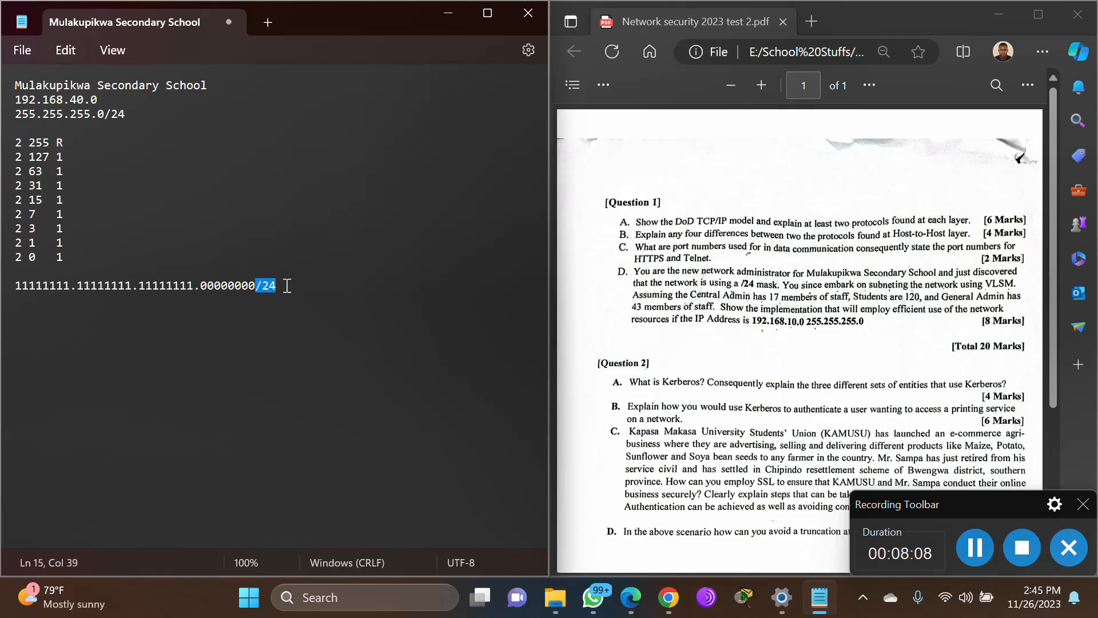
pyautogui.click(287, 285)
pyautogui.press('Return')
pyautogui.press('Return')
pyautogui.write('VLSM T')
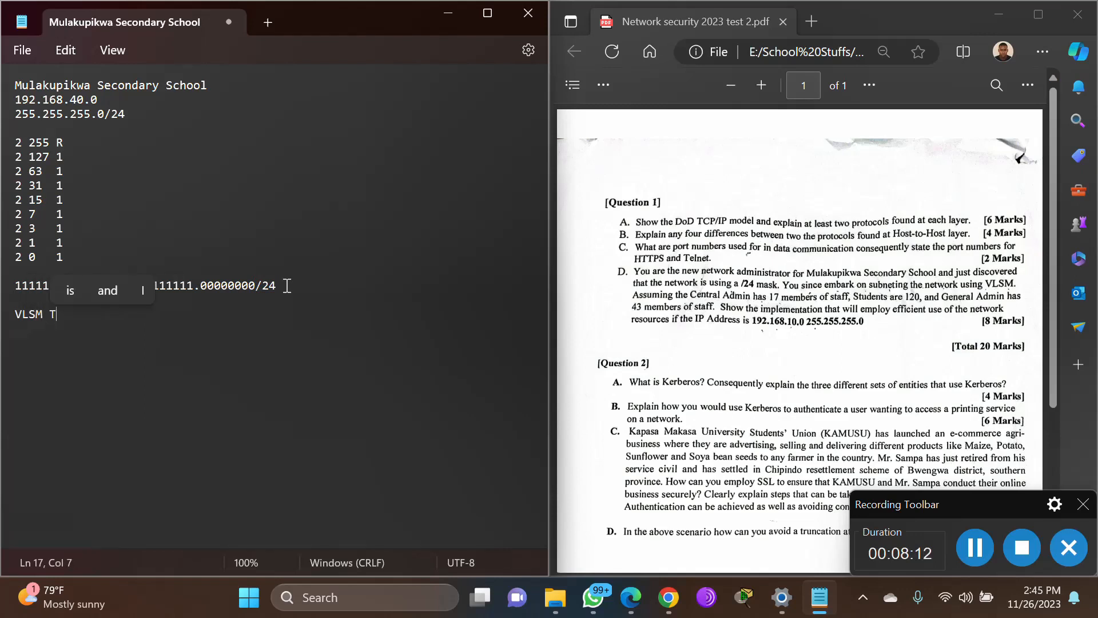
pyautogui.write('ABLE')
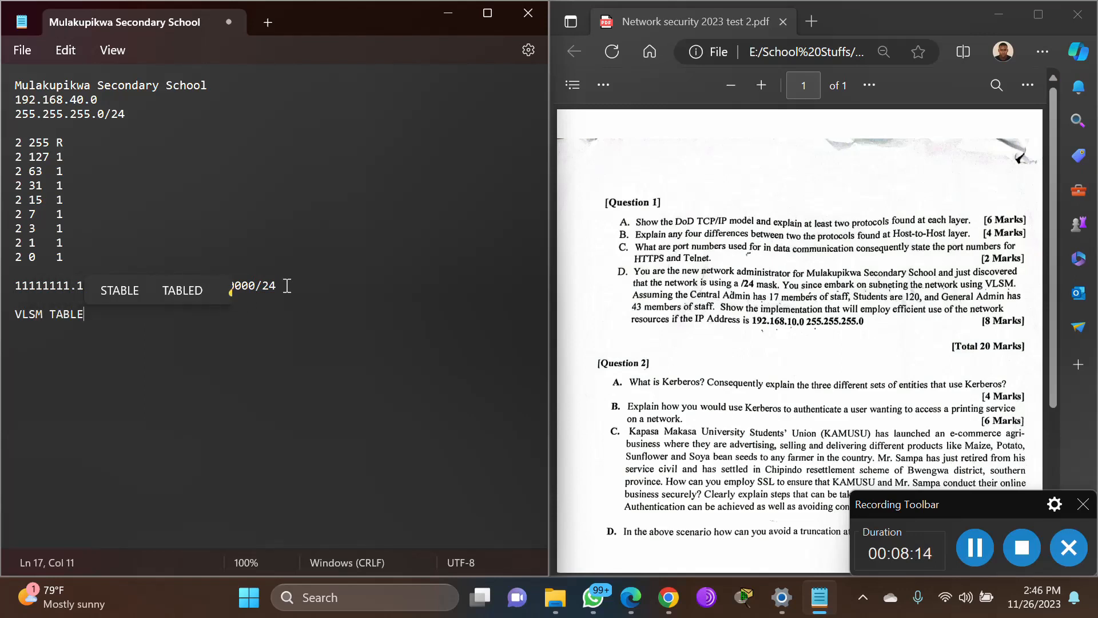
pyautogui.press('Return')
# - Add a tab-separated header row under the VLSM TABLE heading with the columns "Block Size", "CIDR" and "Subnet Mask"
pyautogui.write('lock')
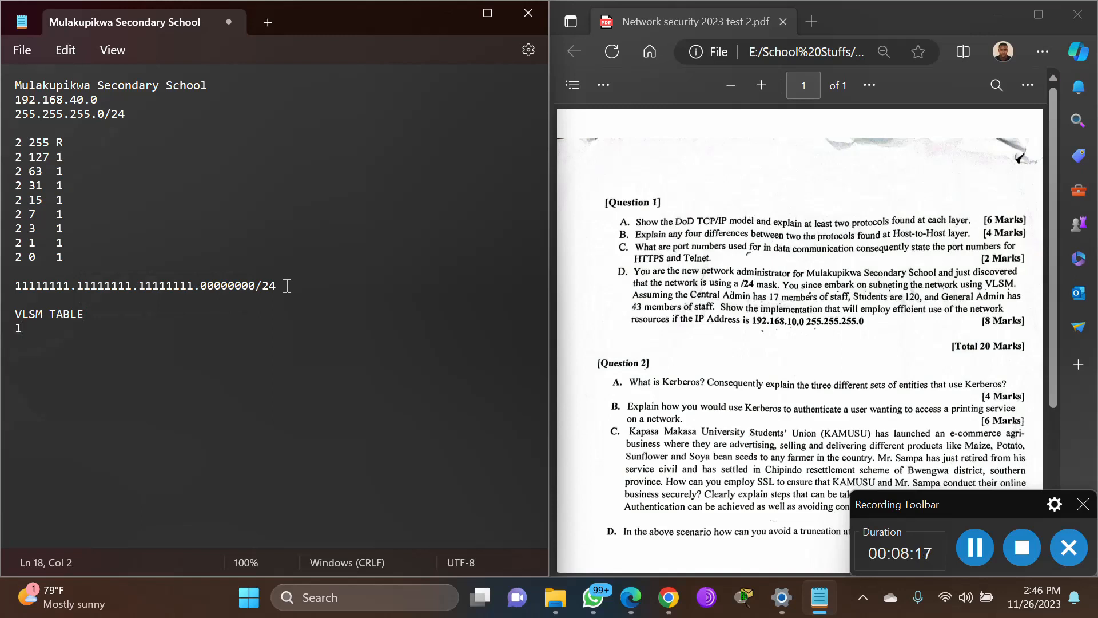
pyautogui.press('BackSpace')
pyautogui.press('BackSpace')
pyautogui.press('BackSpace')
pyautogui.press('BackSpace')
pyautogui.write('Blo')
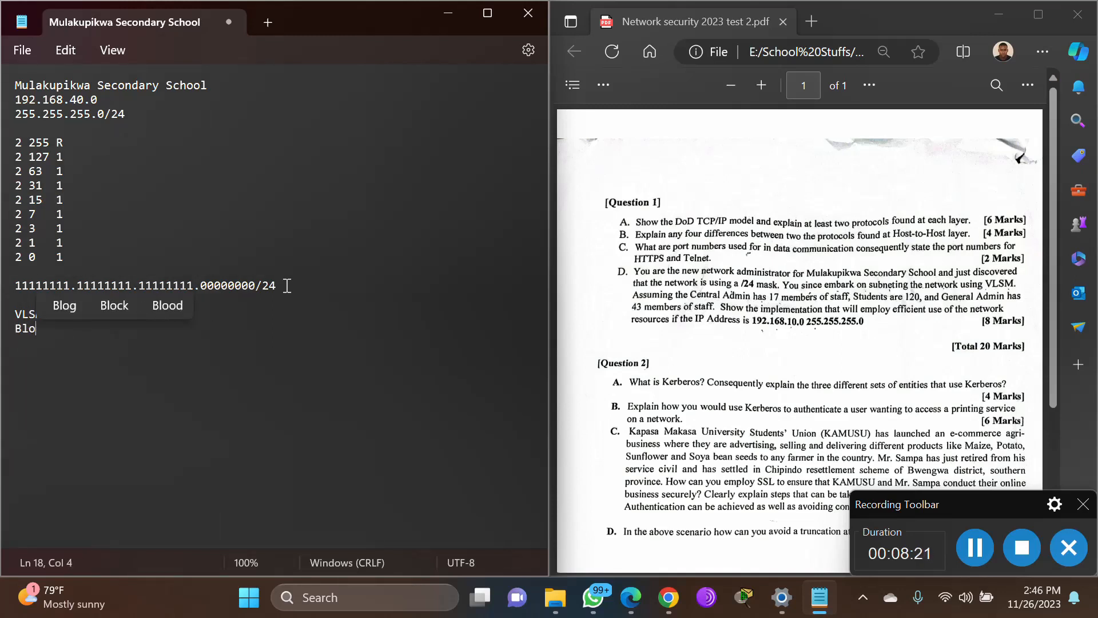
pyautogui.write('ck Size')
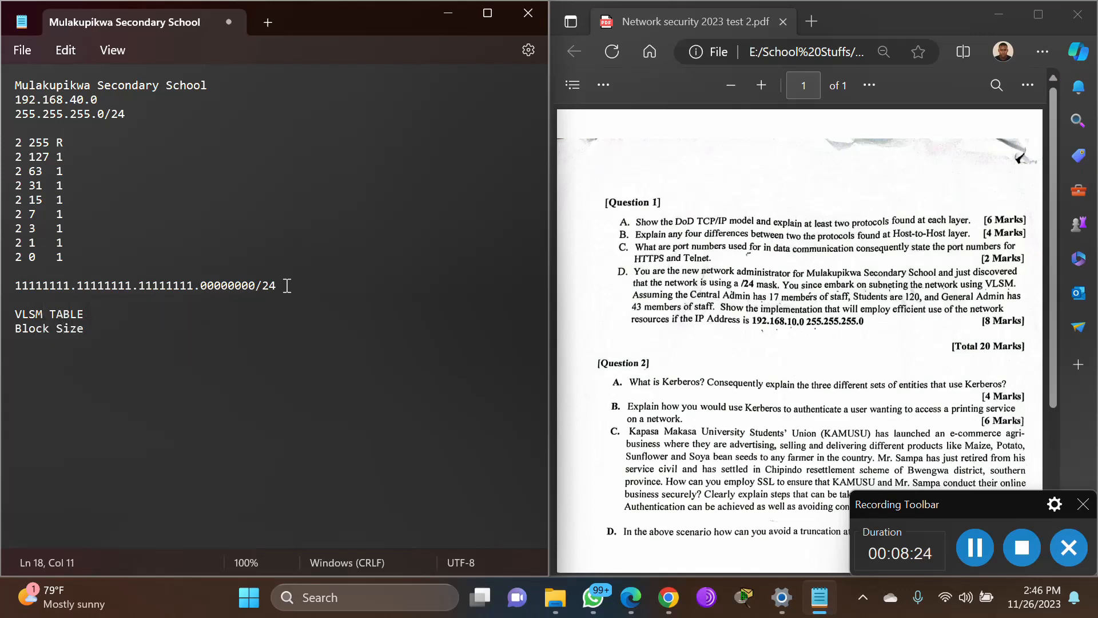
pyautogui.press('Tab')
pyautogui.write('CIDR')
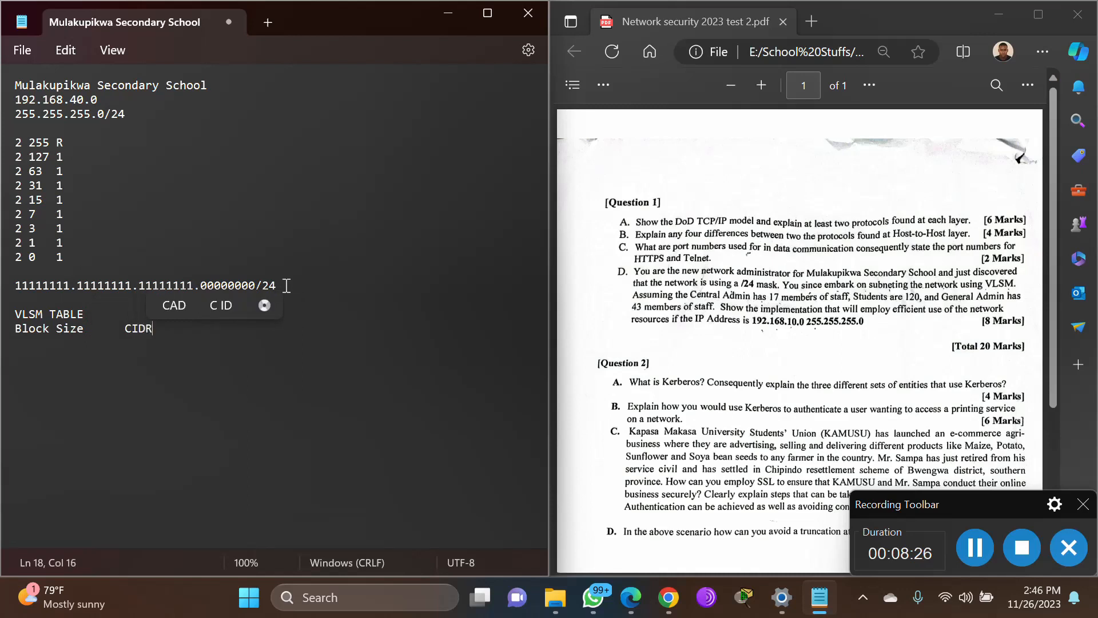
pyautogui.press('Tab')
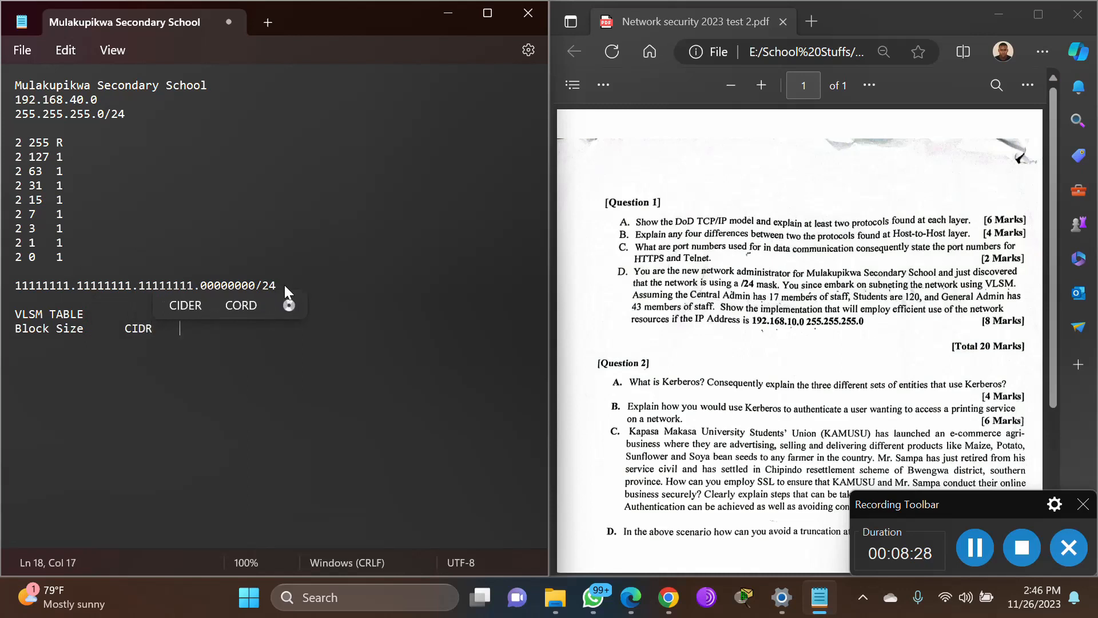
pyautogui.write('Subn')
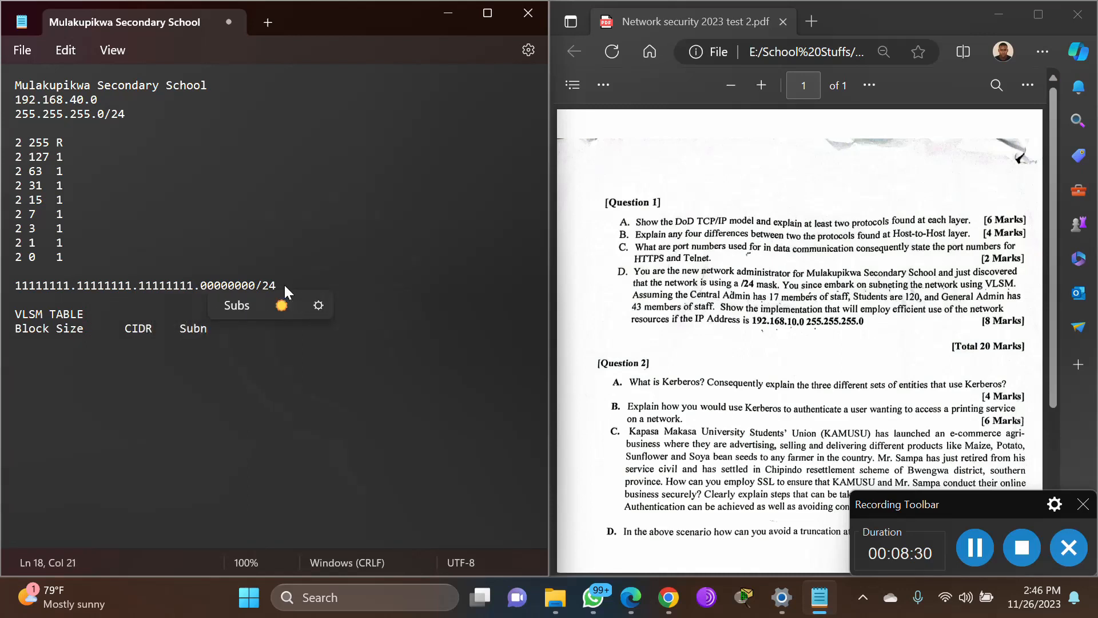
pyautogui.write('et Ma')
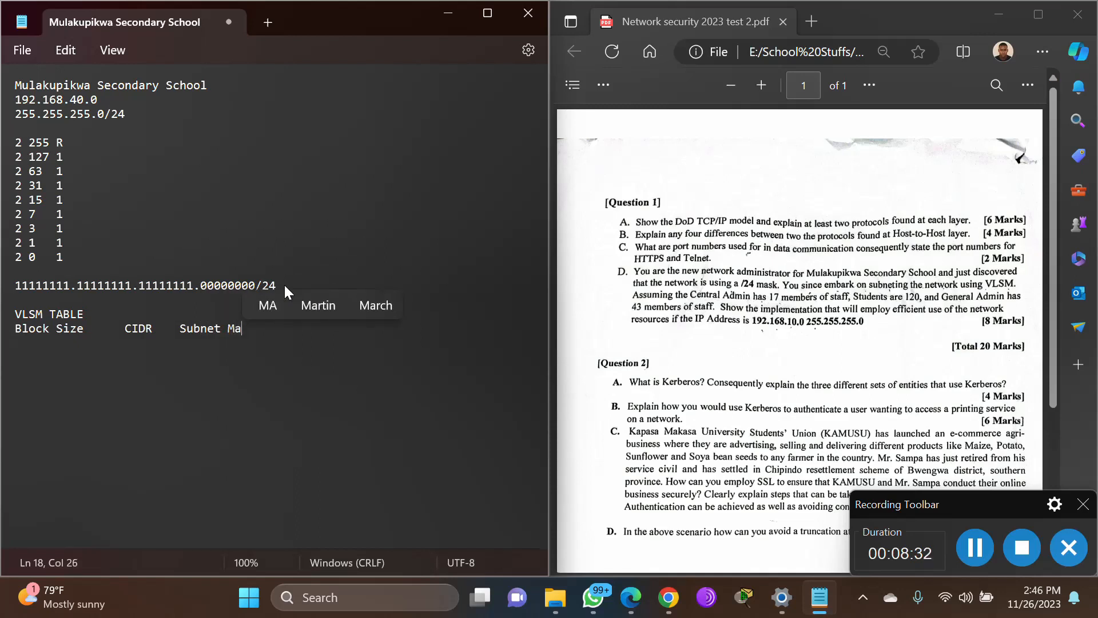
pyautogui.write('sk')
pyautogui.press('Return')
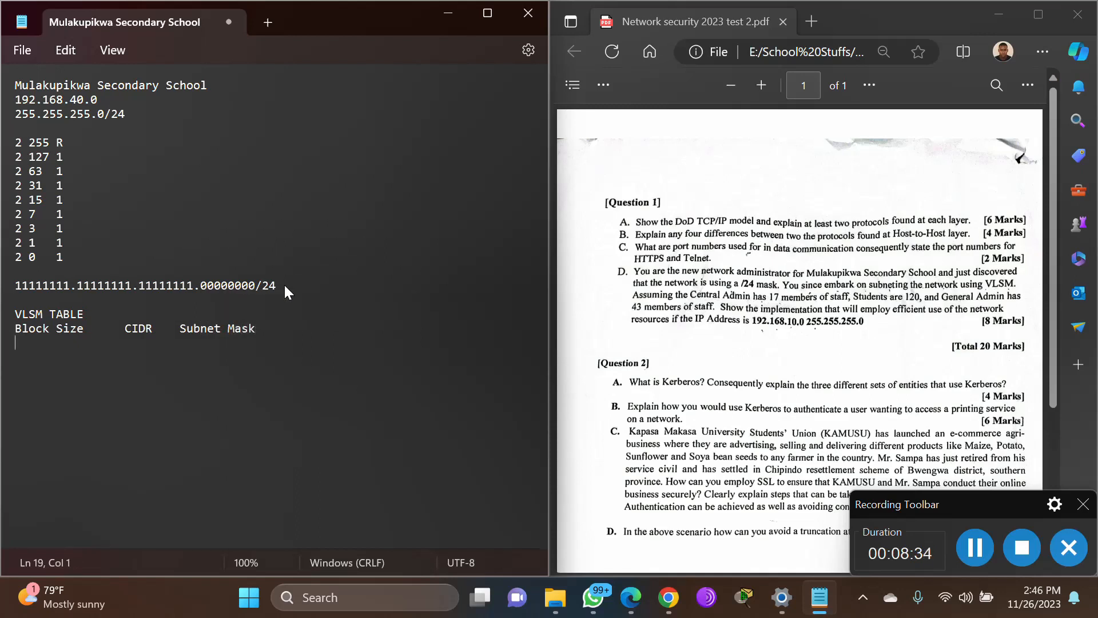
# - Fill in the first VLSM table row with block size 1, CIDR /32 and subnet mask 255
pyautogui.write('1')
pyautogui.press('Tab')
pyautogui.write('/32')
pyautogui.press('Tab')
pyautogui.write('255')
pyautogui.press('Return')
pyautogui.press('Return')
# - Below the table, write the host calculation "1-2=-1" and the /32 mask 11111111.11111111.11111111.11111111, and match its last octet to 255
pyautogui.click(32, 391)
pyautogui.write('1')
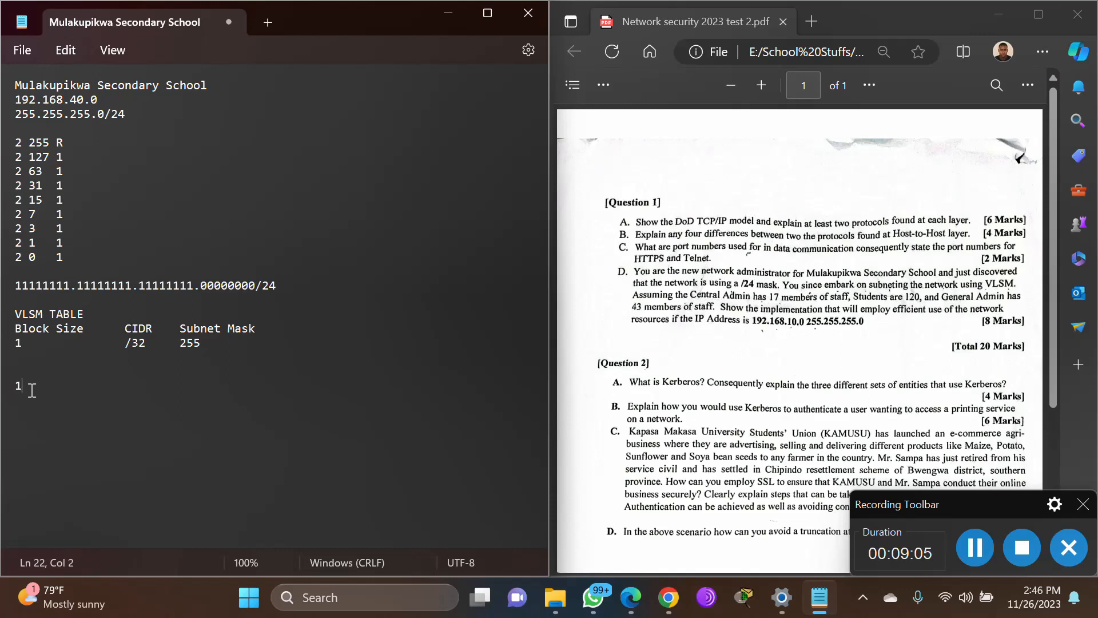
pyautogui.write('-2=-1')
pyautogui.click(973, 540)
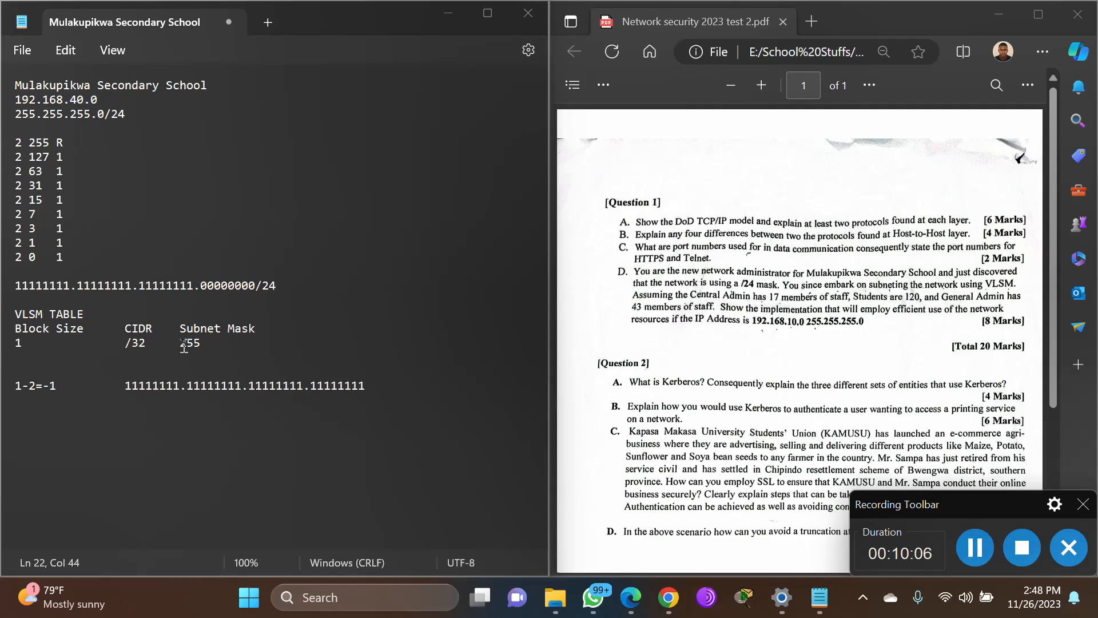
pyautogui.moveTo(180, 343); pyautogui.dragTo(212, 340)
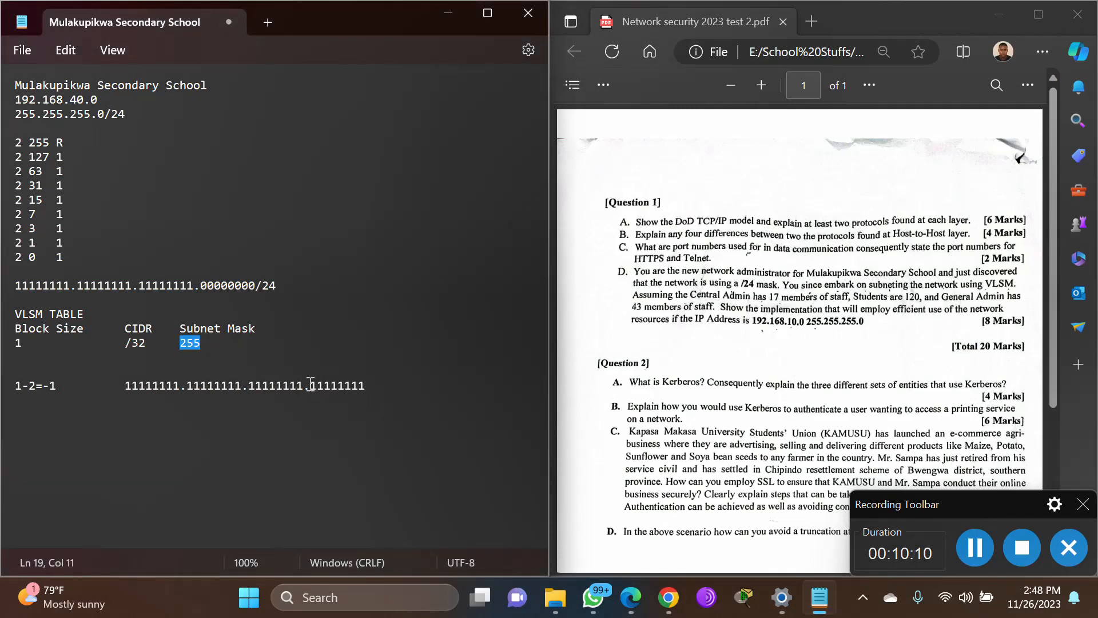
# - Review the /32 binary mask and write its decimal form 255.255.255.255/32 on the line below it
pyautogui.moveTo(311, 385); pyautogui.dragTo(369, 385)
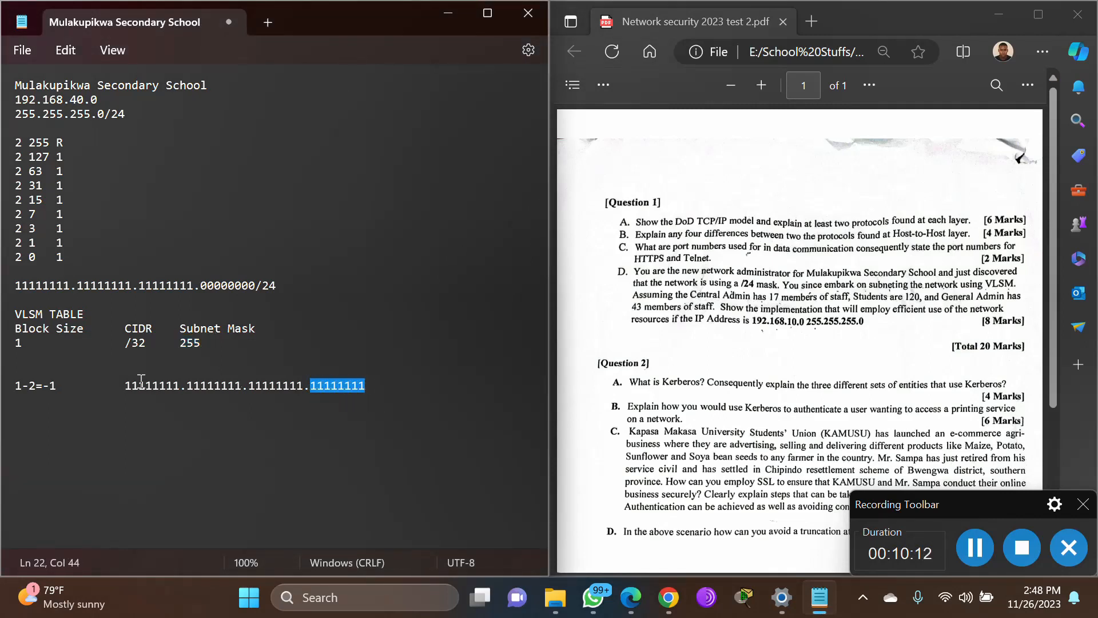
pyautogui.moveTo(125, 385); pyautogui.dragTo(389, 381)
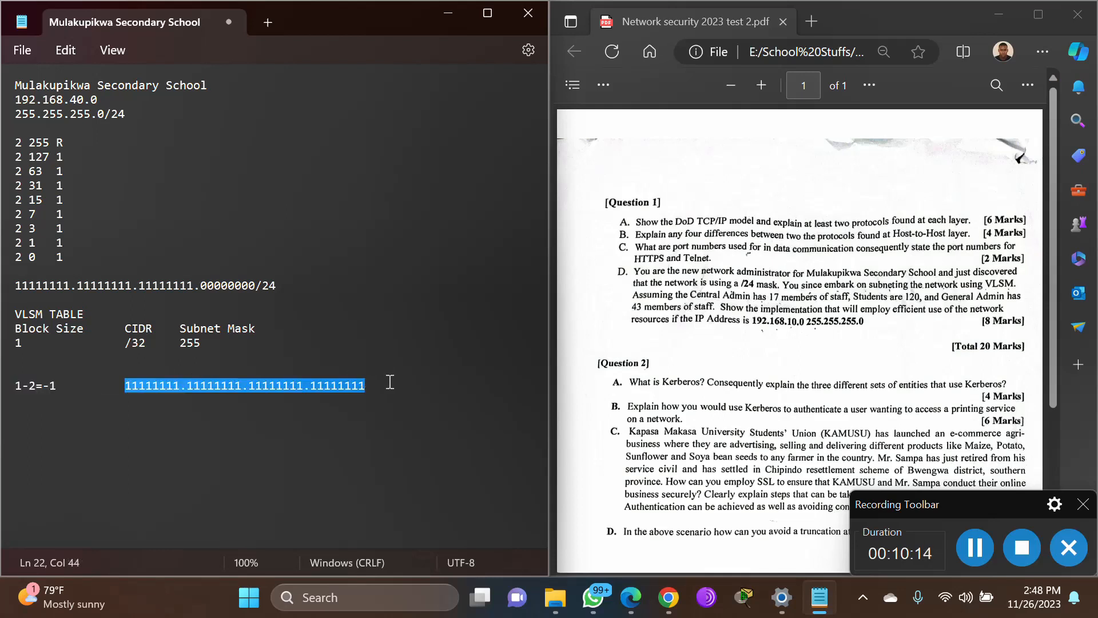
pyautogui.click(371, 391)
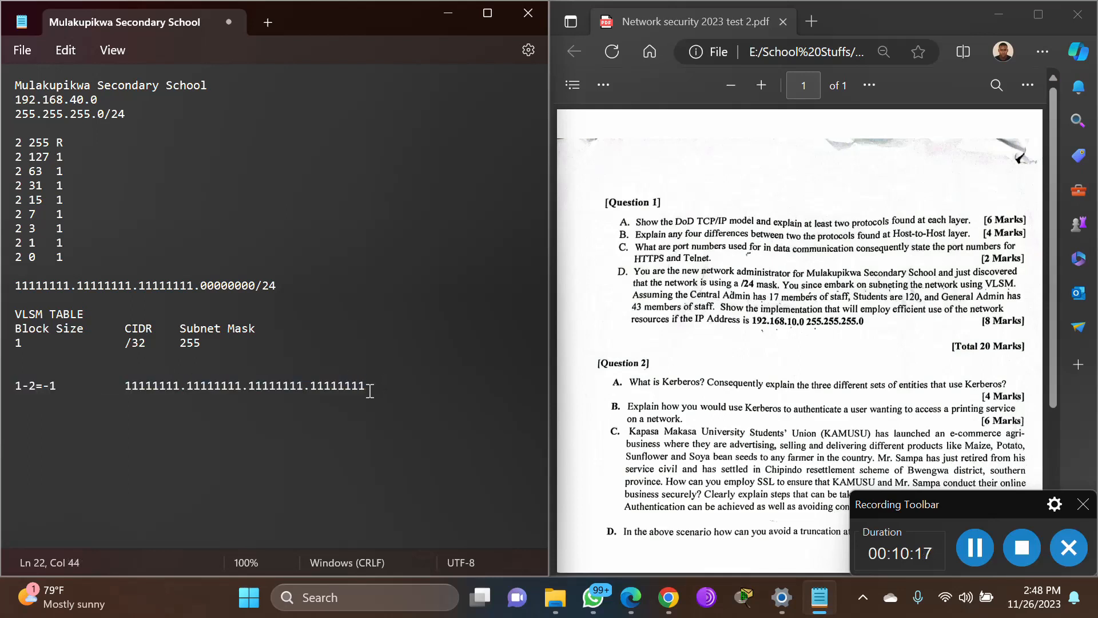
pyautogui.press('Return')
pyautogui.press('Tab')
pyautogui.press('Tab')
pyautogui.write('255.255.255.255')
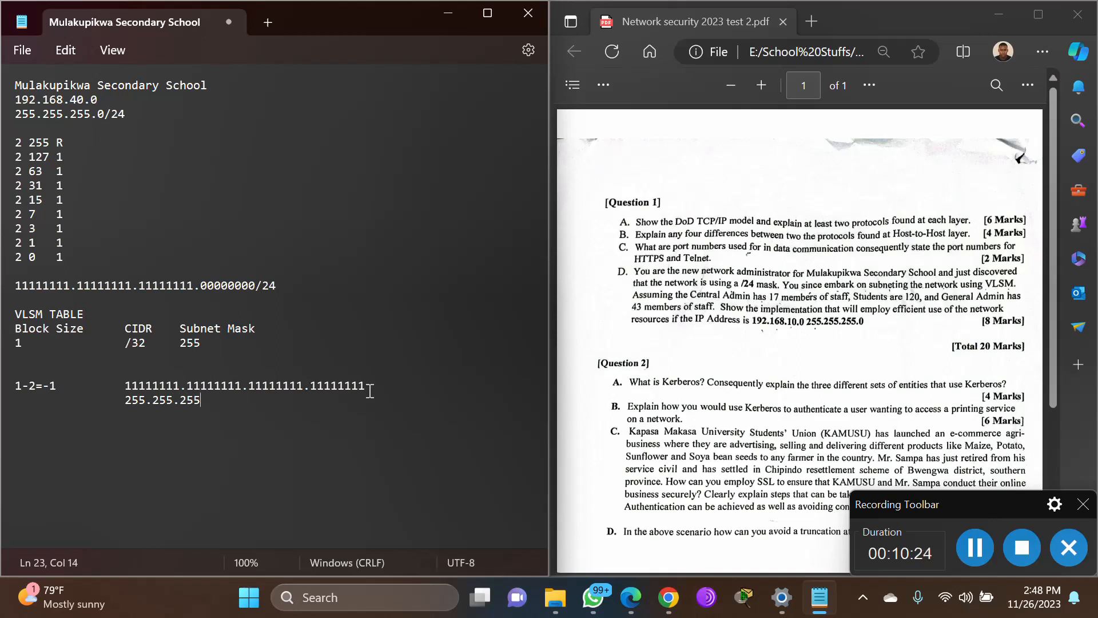
pyautogui.write('/32')
pyautogui.click(972, 548)
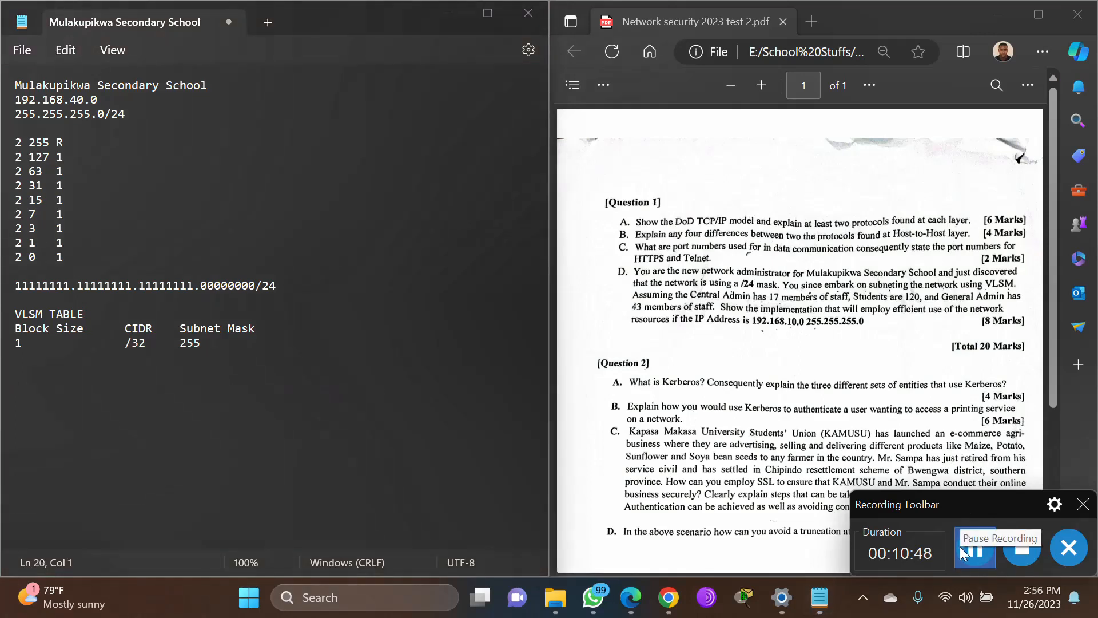
# - Extend the first VLSM table heading to "Block Size (x2)" and realign the /32 entry under the CIDR column
pyautogui.click(100, 334)
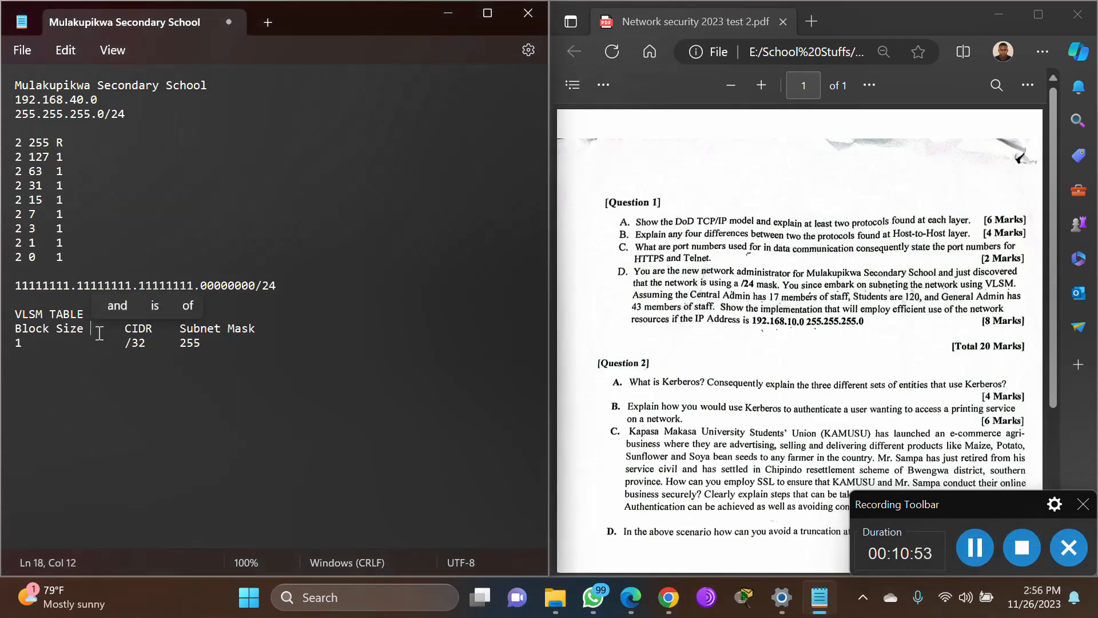
pyautogui.write('(x2')
pyautogui.press('Tab')
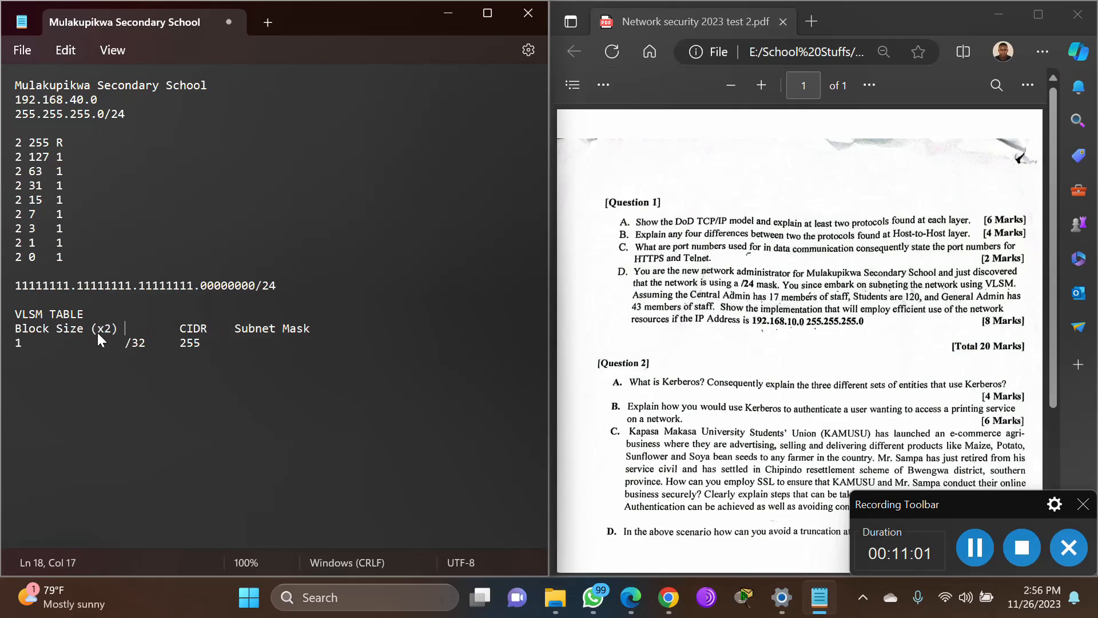
pyautogui.click(128, 345)
pyautogui.press('Tab')
pyautogui.click(963, 547)
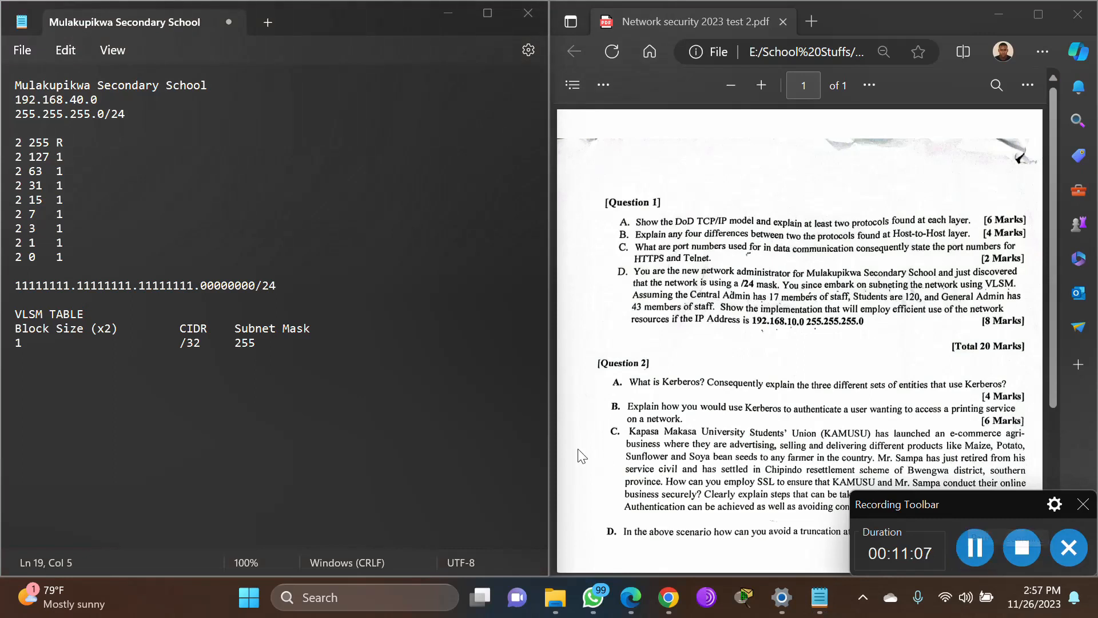
# - Extend the CIDR heading to "CIDR (-1)" and realign the 255 entry under the Subnet Mask column
pyautogui.click(211, 327)
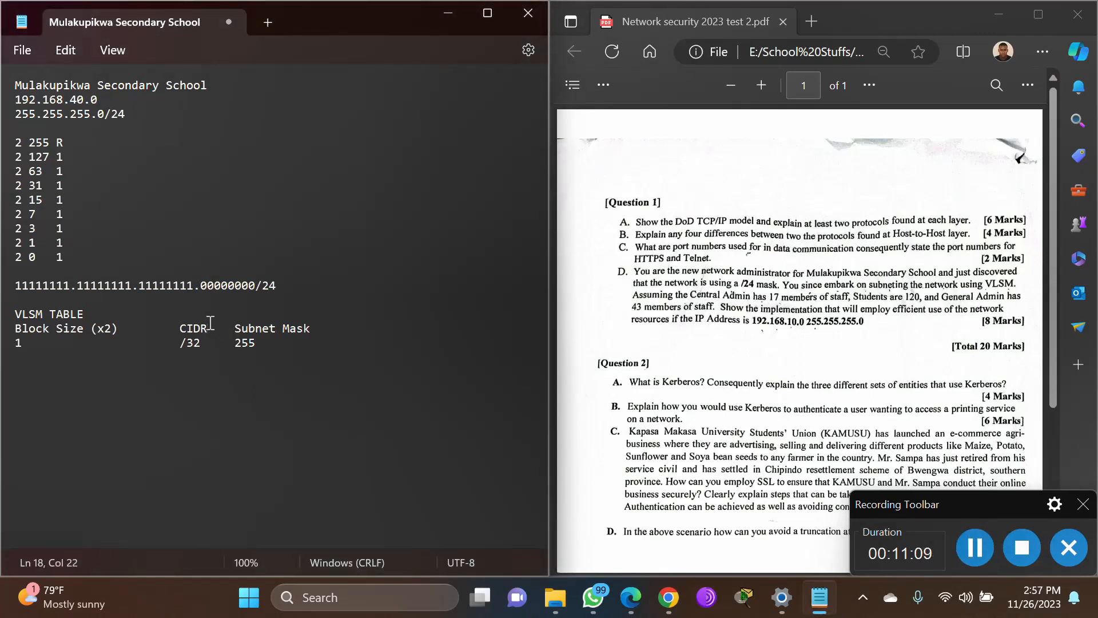
pyautogui.write('(-1)')
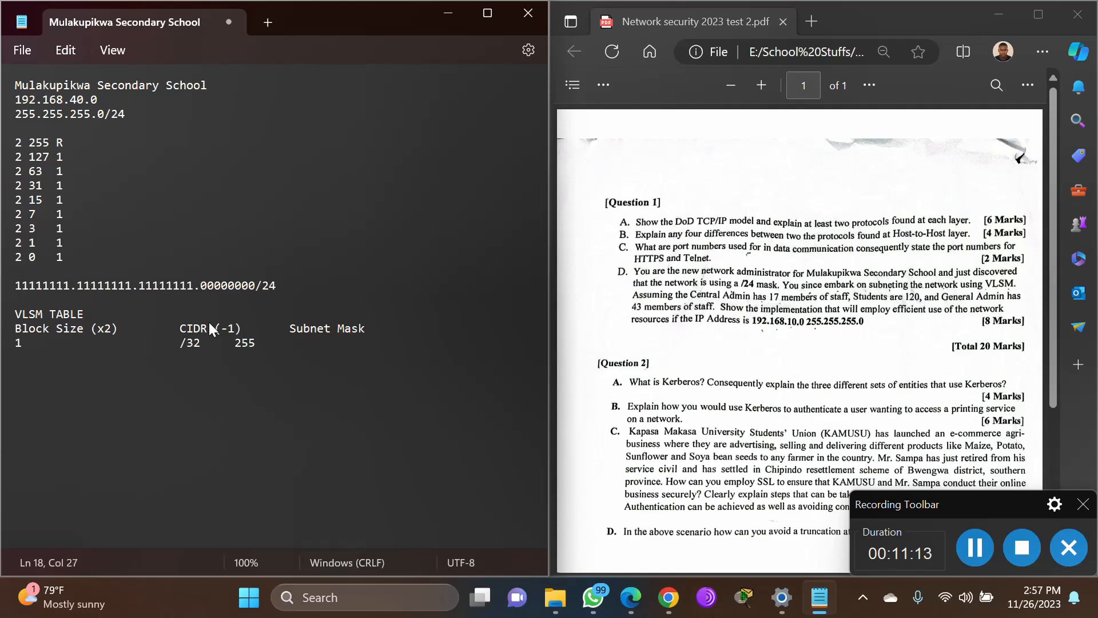
pyautogui.write('`')
pyautogui.press('BackSpace')
pyautogui.press('Tab')
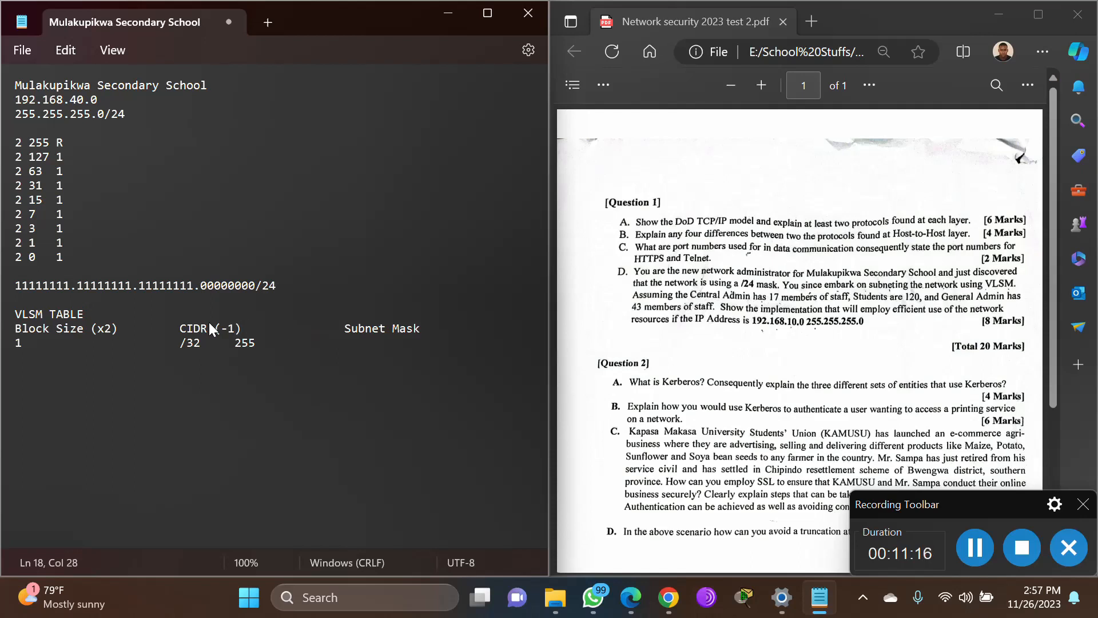
pyautogui.press('BackSpace')
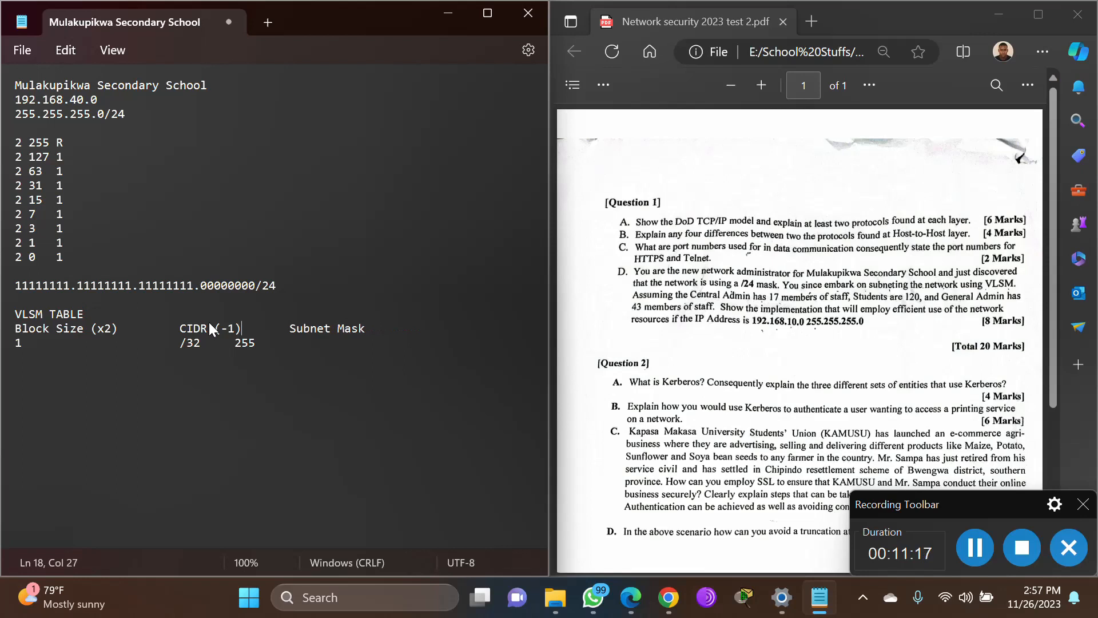
pyautogui.click(237, 343)
pyautogui.press('Tab')
# - Extend the last VLSM table heading to "Subnet Mask (-Top Block Size)"
pyautogui.click(377, 330)
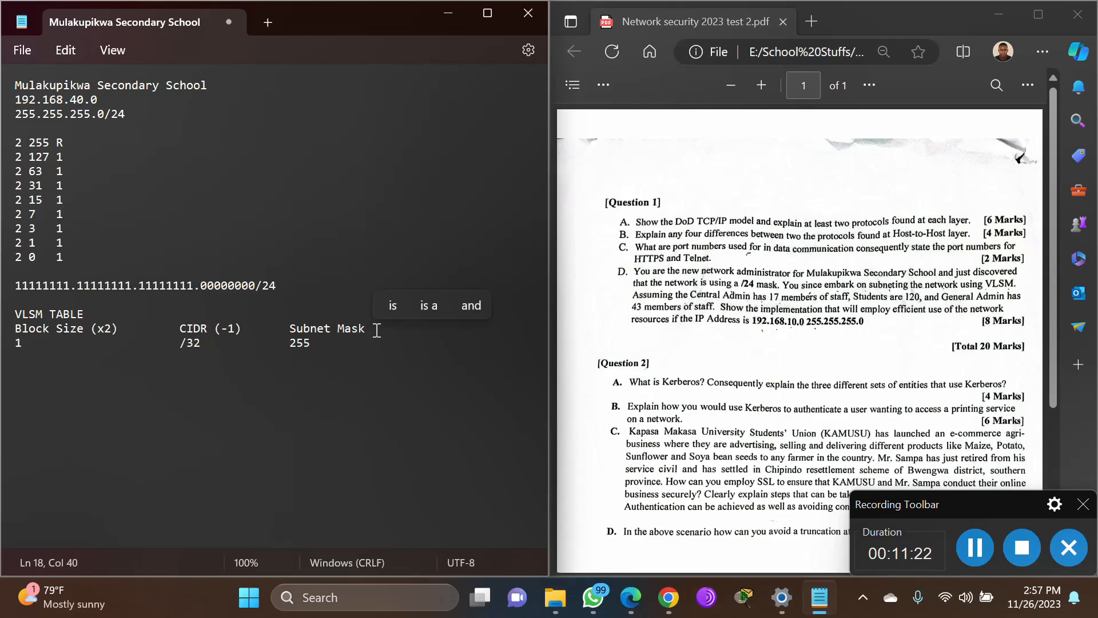
pyautogui.write('(-Top Block ')
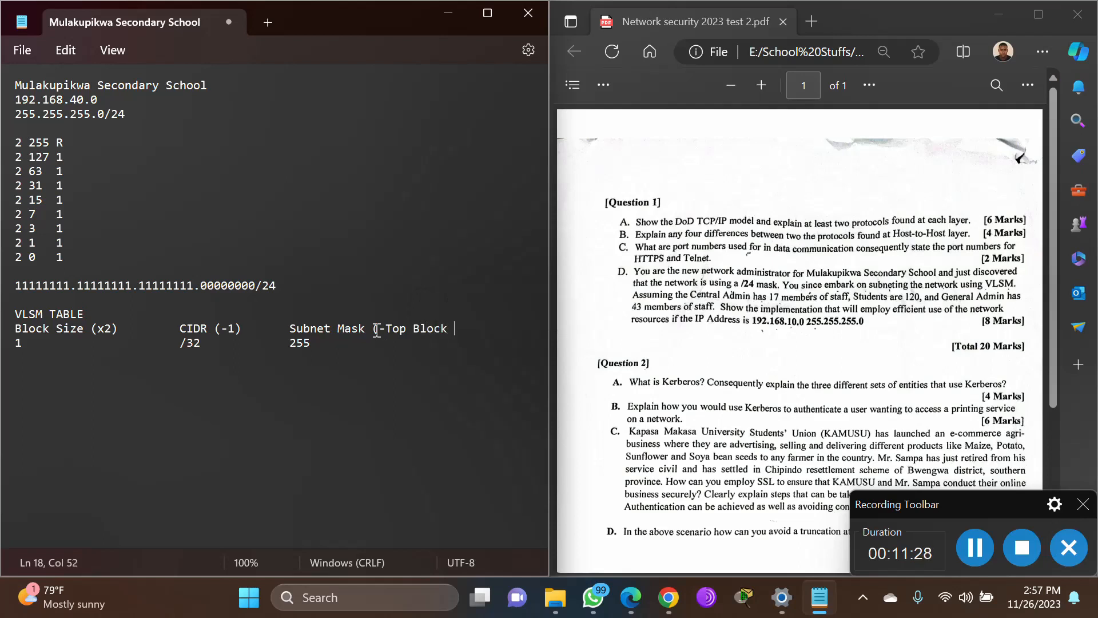
pyautogui.write('Size')
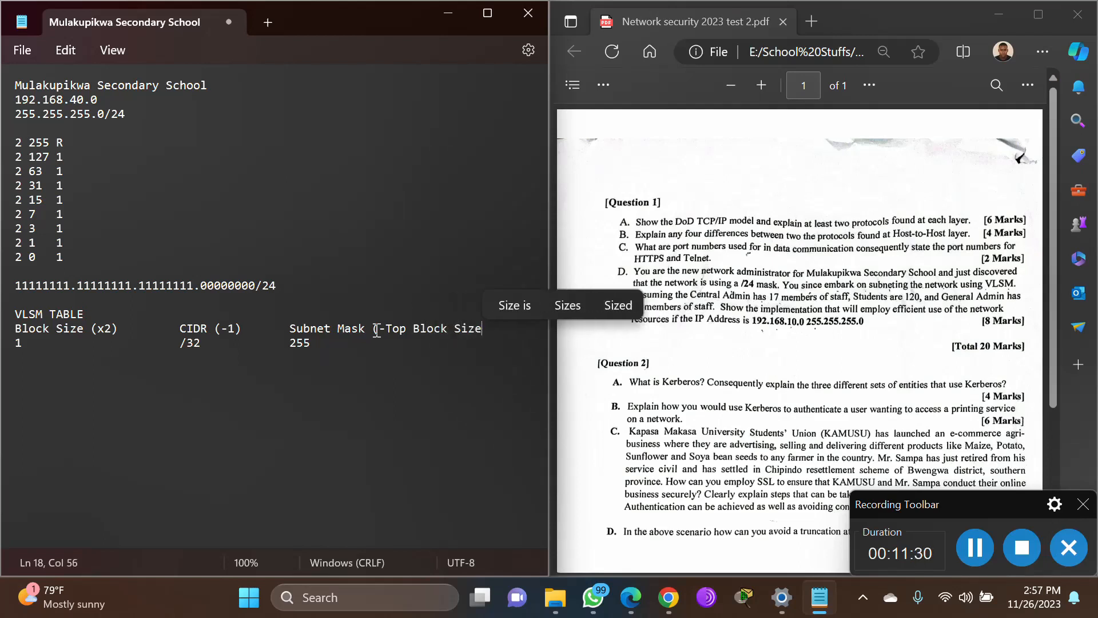
pyautogui.write(')')
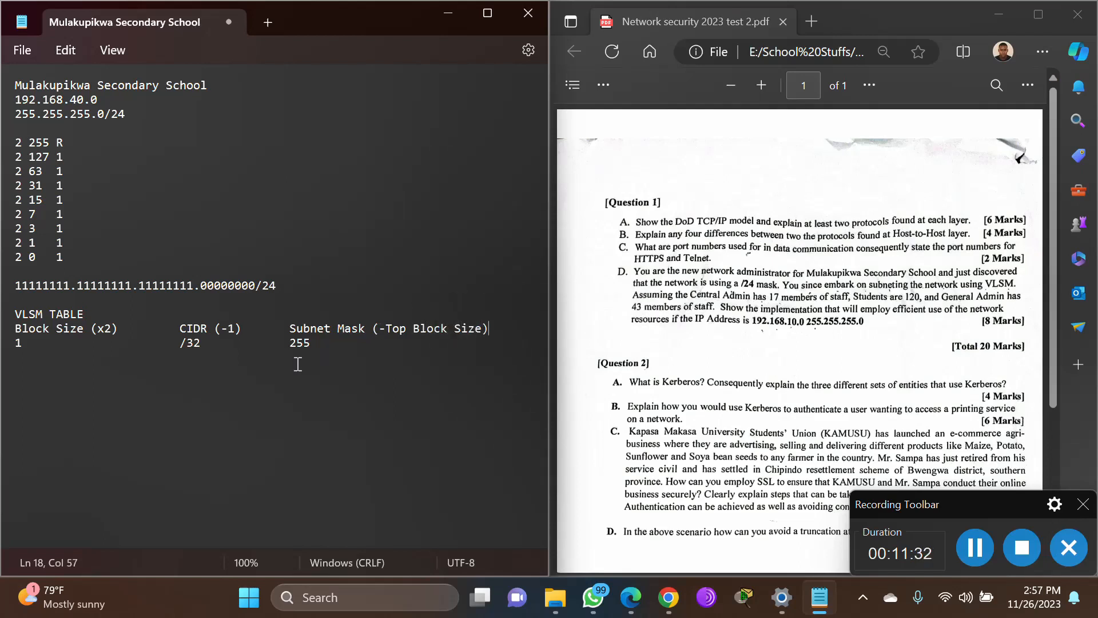
# - Add the second VLSM table row with block size 2, CIDR /31 and subnet mask 254
pyautogui.press('Down')
pyautogui.press('Down')
pyautogui.write('2')
pyautogui.press('Tab')
pyautogui.press('Tab')
pyautogui.press('Tab')
pyautogui.write('/31')
pyautogui.press('Tab')
pyautogui.press('Tab')
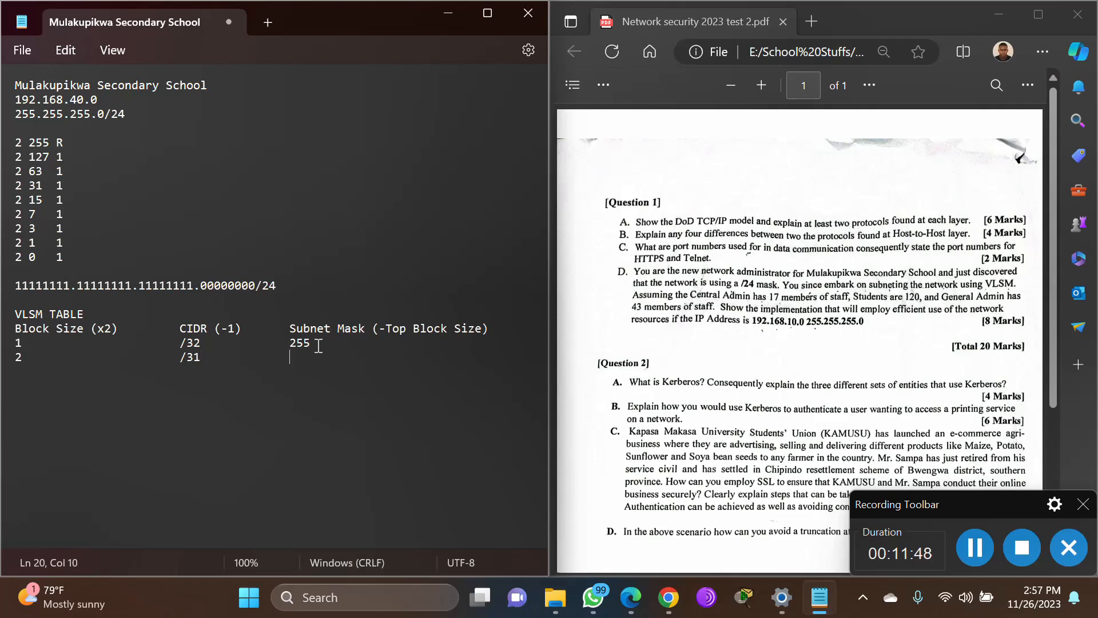
pyautogui.write('254')
# - Add the third VLSM table row with block size 4, CIDR /30 and subnet mask 252
pyautogui.press('Return')
pyautogui.write('4')
pyautogui.press('Tab')
pyautogui.press('Tab')
pyautogui.press('Tab')
pyautogui.write('/30')
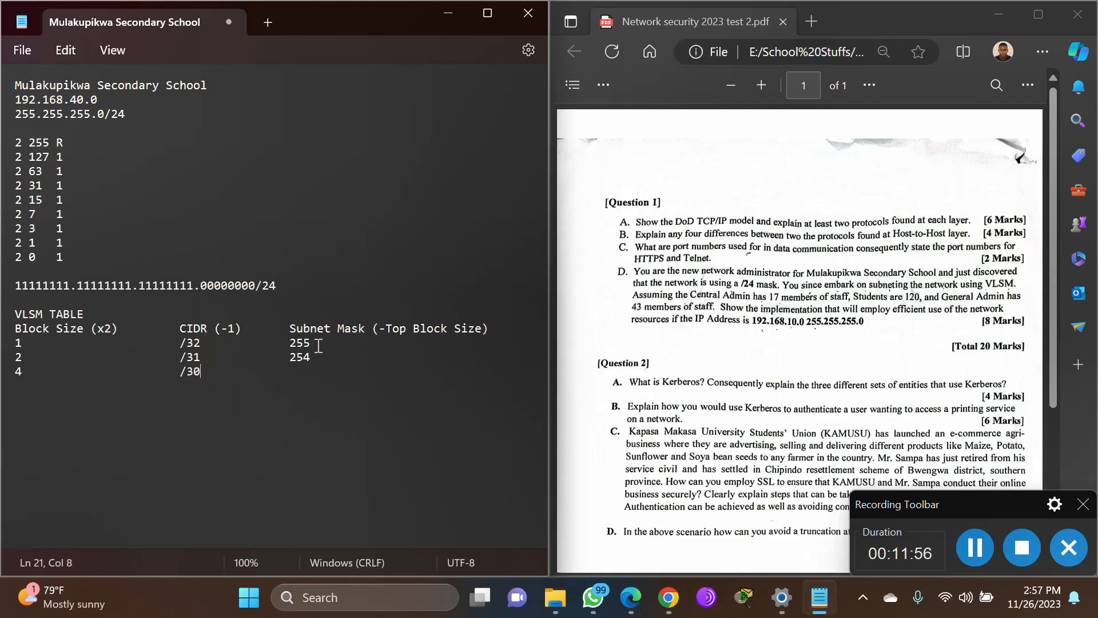
pyautogui.press('Tab')
pyautogui.press('Tab')
pyautogui.write('252')
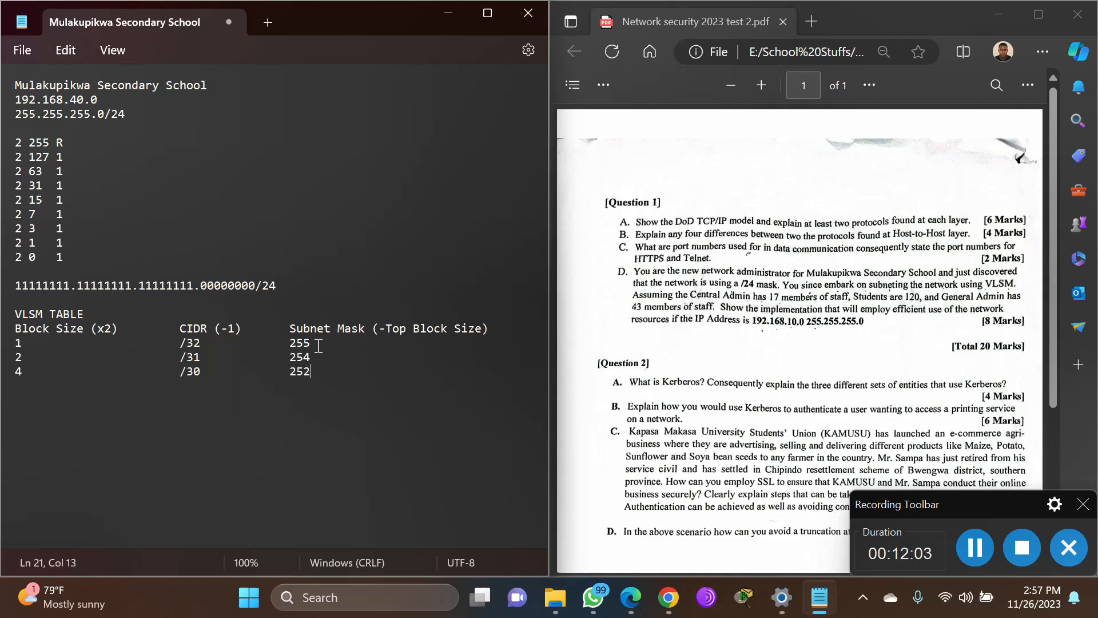
pyautogui.click(993, 548)
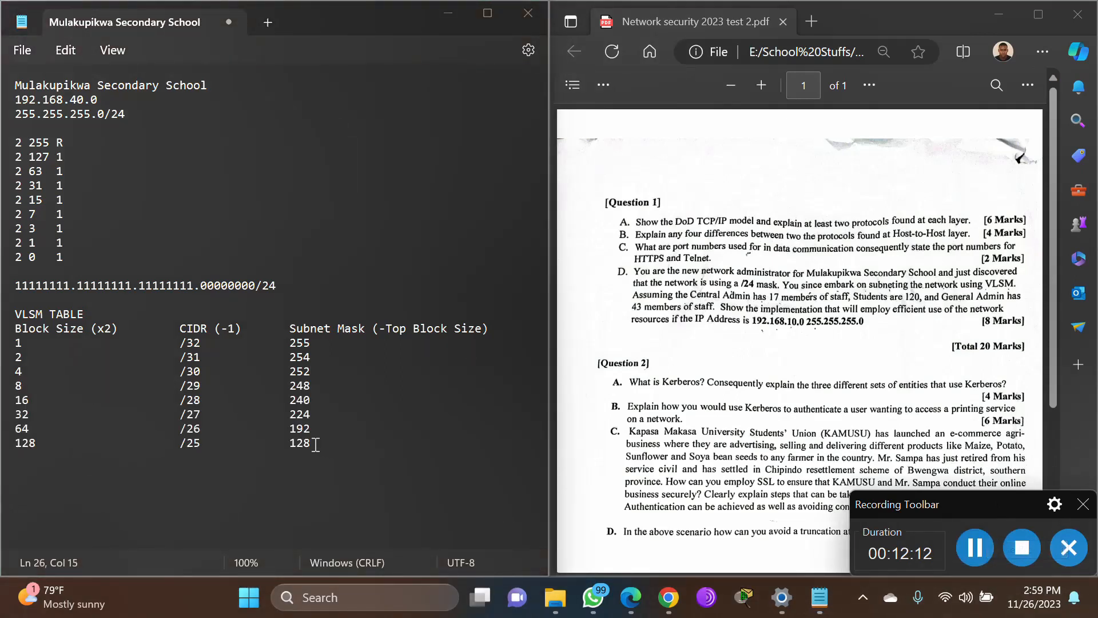
# - Add the final VLSM table row with block size 0, CIDR /24 and subnet mask 0, followed by a blank line
pyautogui.click(315, 444)
pyautogui.press('Return')
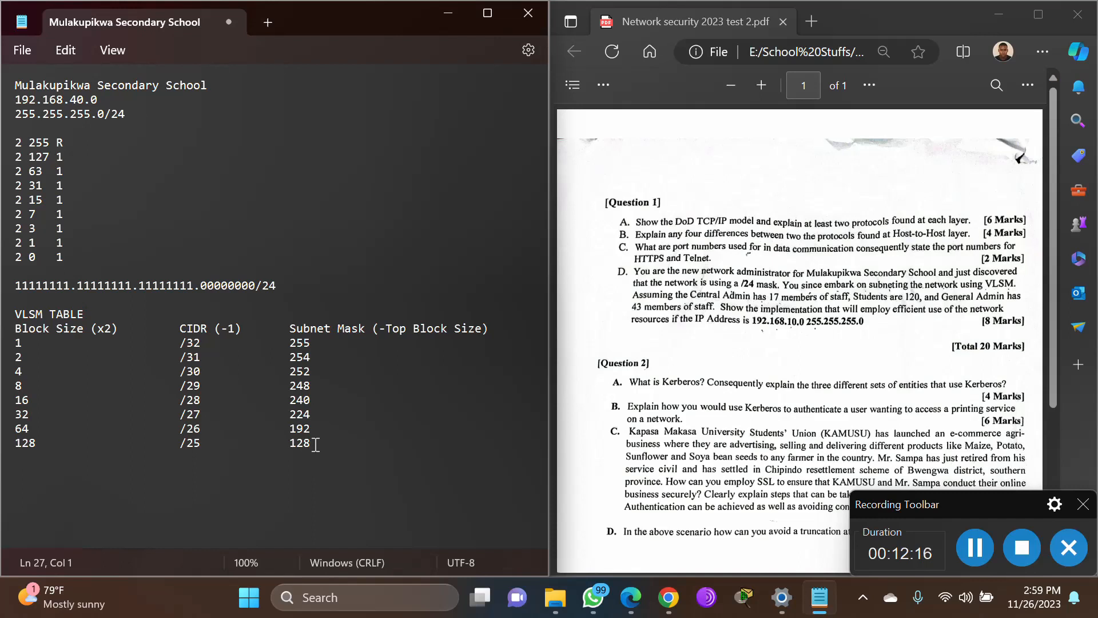
pyautogui.write('0')
pyautogui.press('Tab')
pyautogui.press('Tab')
pyautogui.press('Tab')
pyautogui.write('/24')
pyautogui.press('Tab')
pyautogui.press('Tab')
pyautogui.write('0')
pyautogui.press('Return')
pyautogui.press('Return')
# - Compare the final table row's CIDR and mask with the given network mask, and check the /27 row's subnet mask
pyautogui.moveTo(180, 457); pyautogui.dragTo(201, 457)
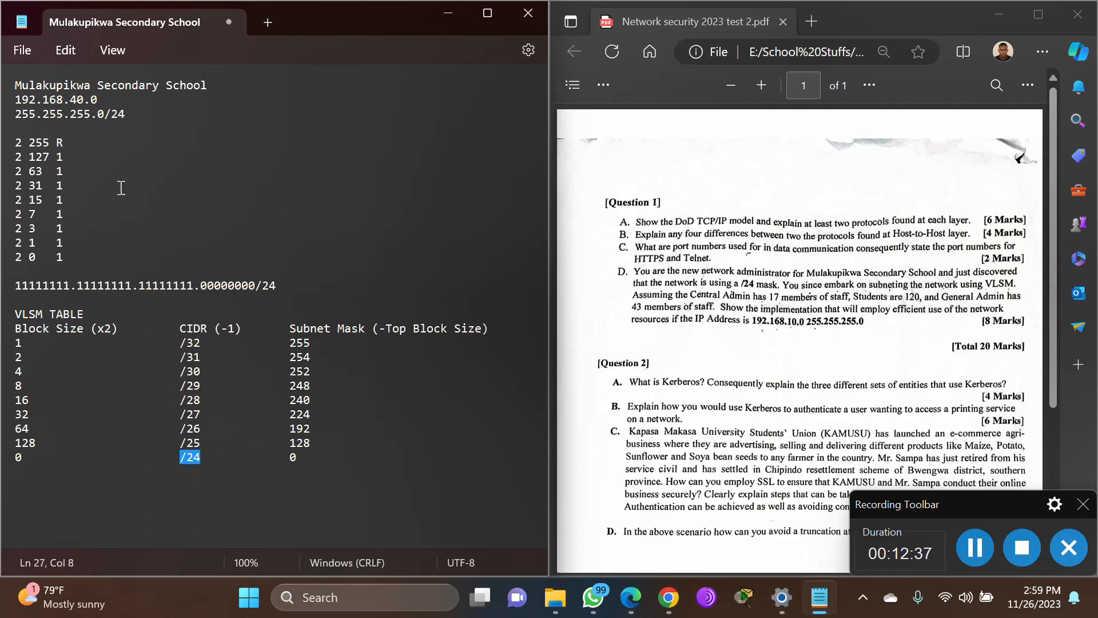
pyautogui.moveTo(104, 113); pyautogui.dragTo(125, 114)
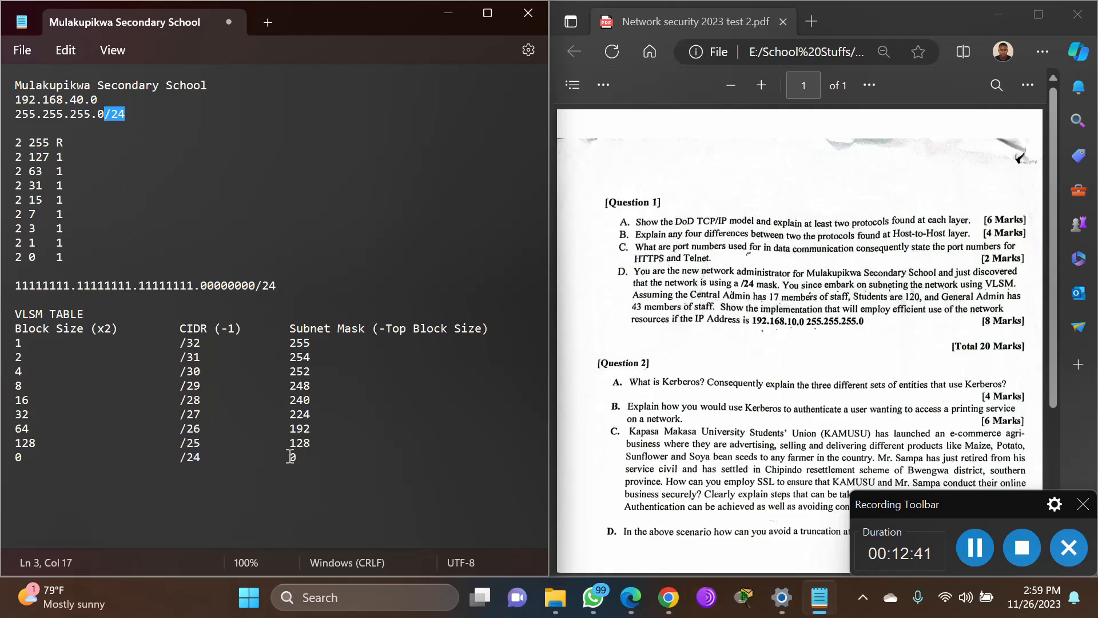
pyautogui.moveTo(288, 457); pyautogui.dragTo(311, 456)
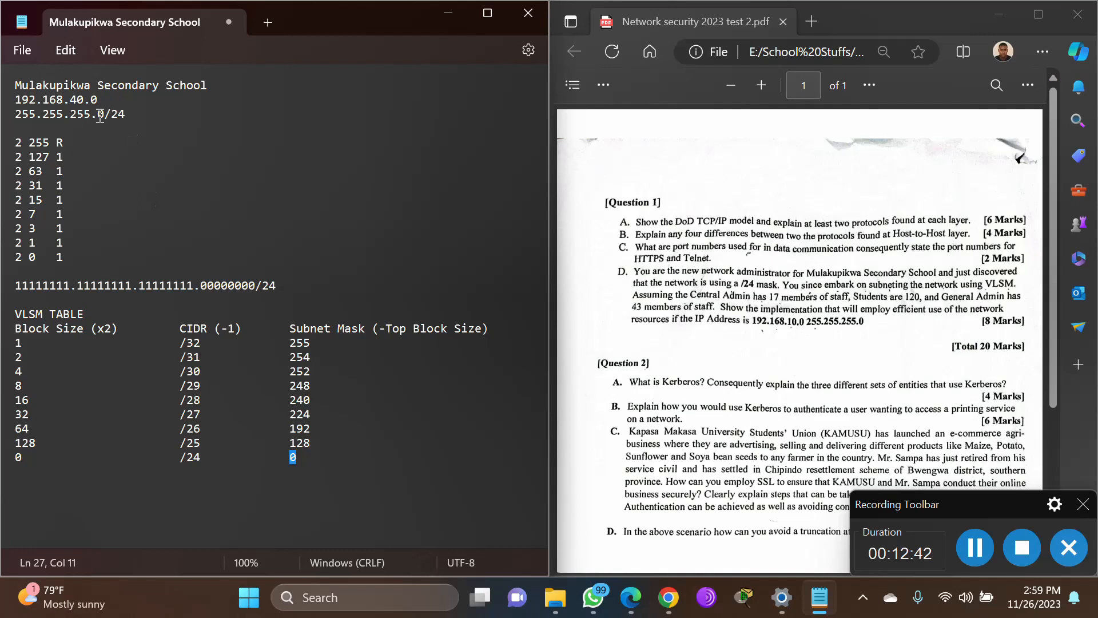
pyautogui.moveTo(99, 114); pyautogui.dragTo(105, 114)
pyautogui.moveTo(182, 419); pyautogui.dragTo(202, 416)
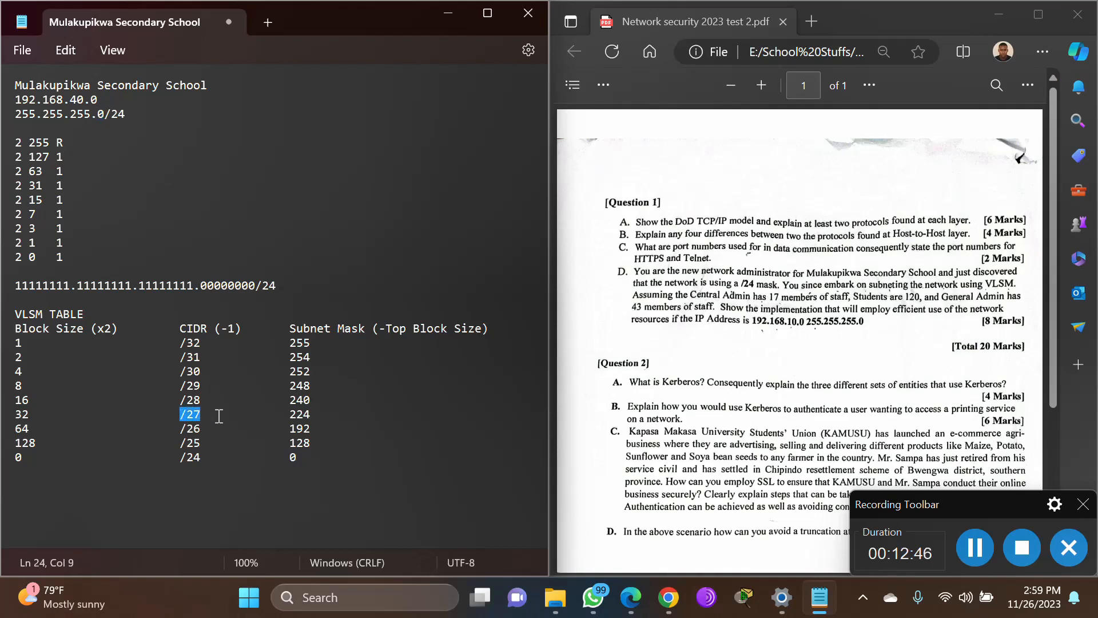
pyautogui.moveTo(292, 416); pyautogui.dragTo(334, 416)
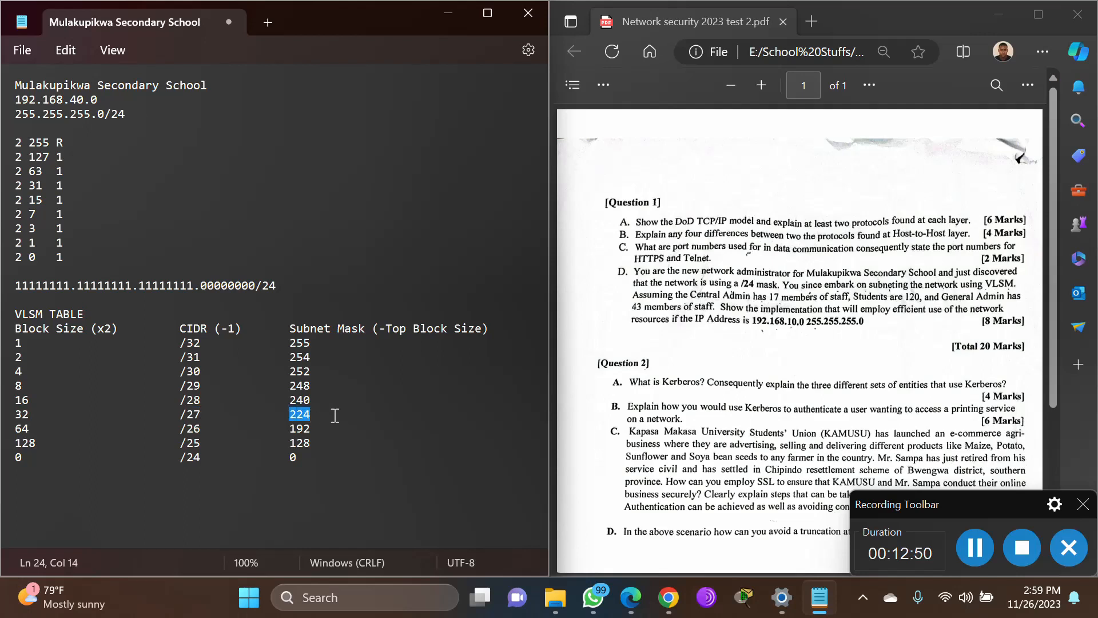
pyautogui.click(314, 474)
pyautogui.click(973, 547)
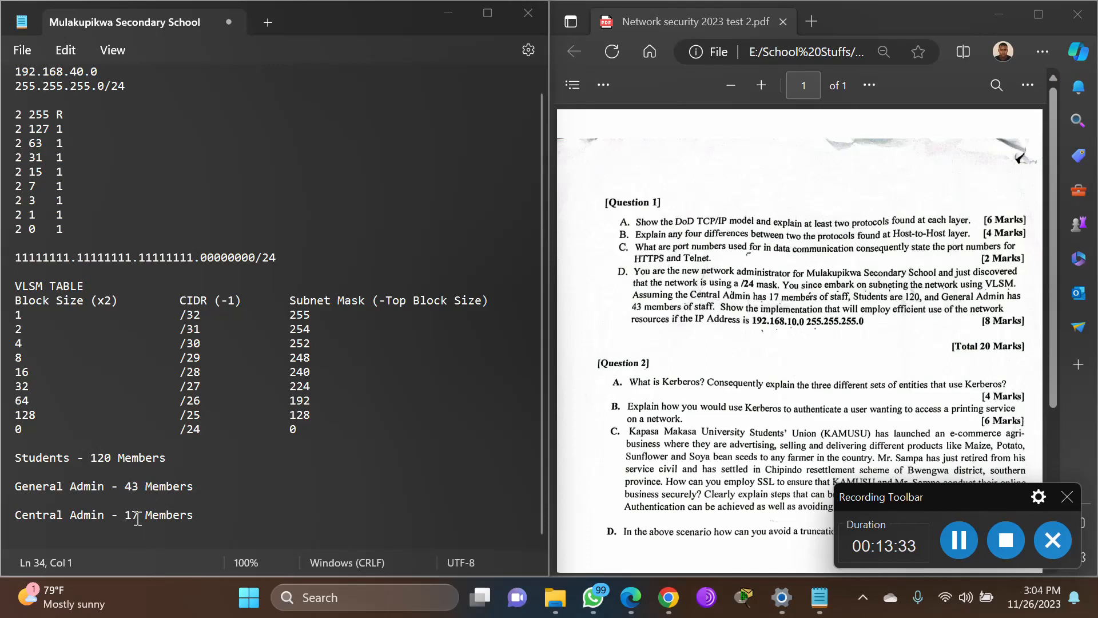
# - Add the line "Block Size: 128" under the Students entry, based on the matching block size in the VLSM table
pyautogui.click(179, 460)
pyautogui.press('Return')
pyautogui.write('B')
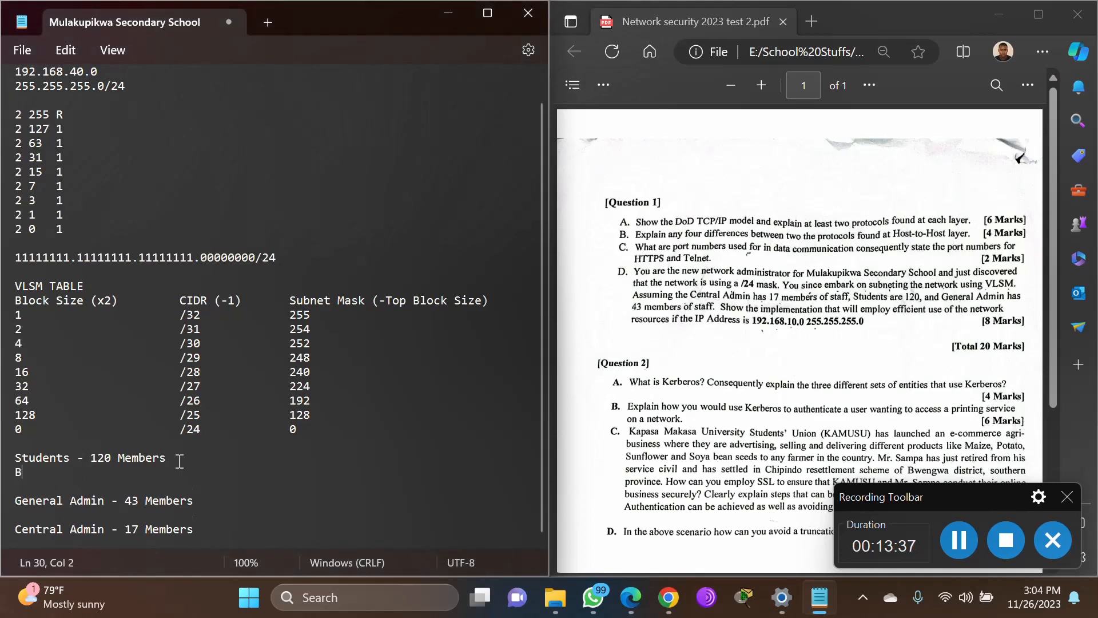
pyautogui.write('lock S')
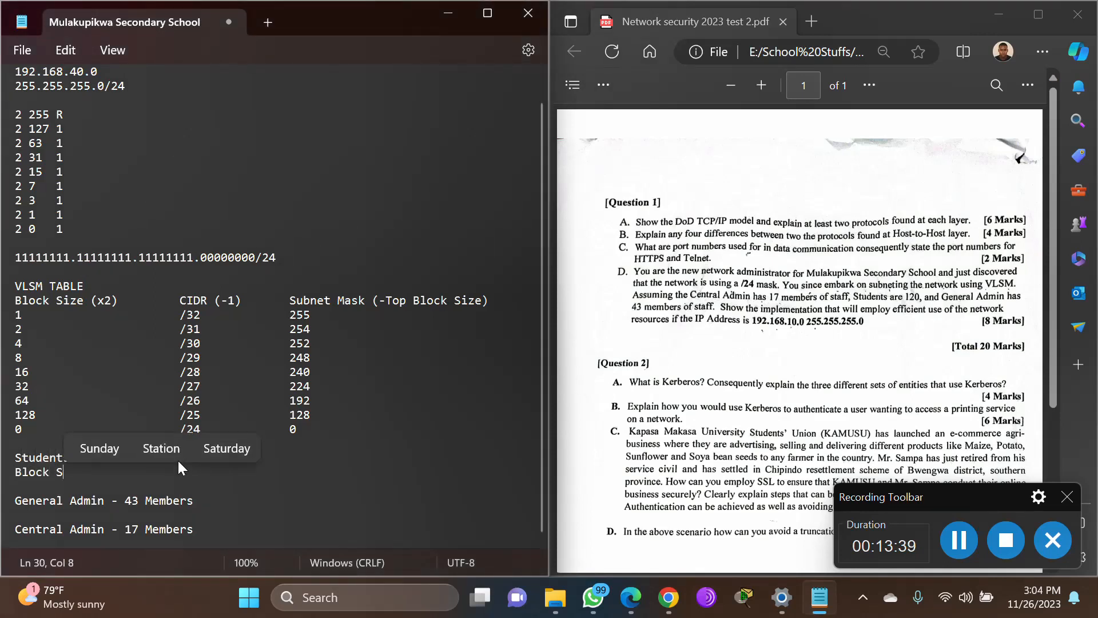
pyautogui.write('ize')
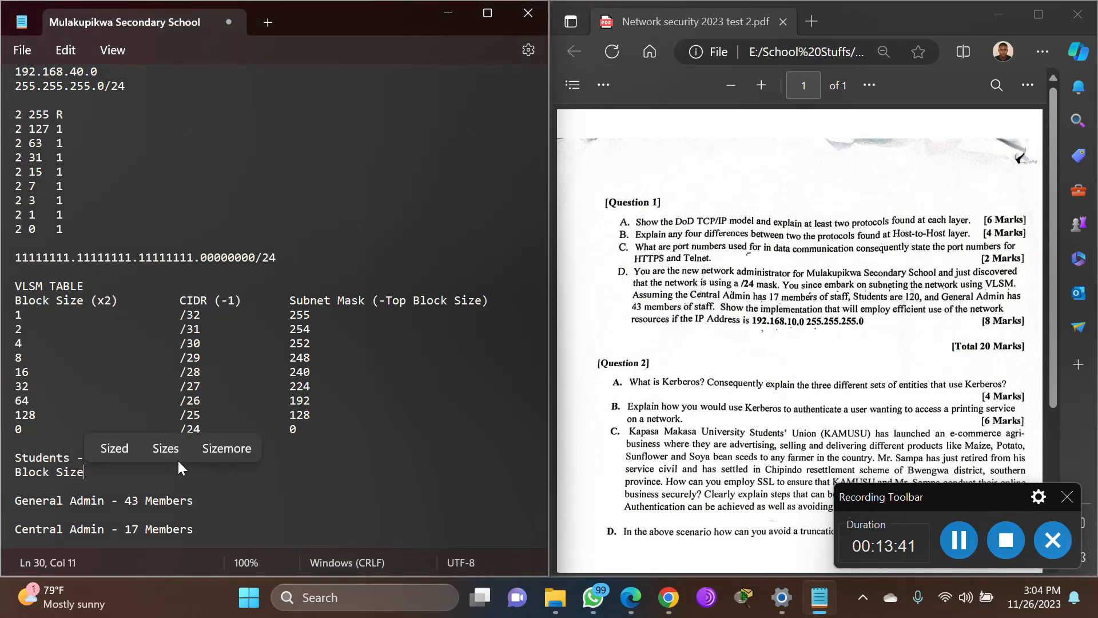
pyautogui.write(':')
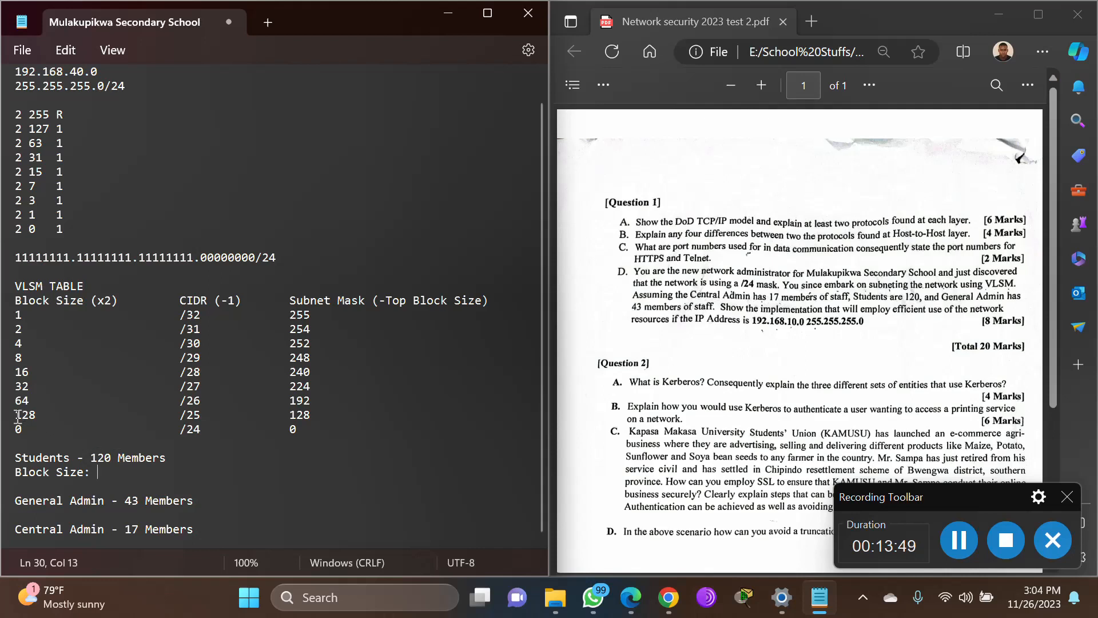
pyautogui.moveTo(18, 415); pyautogui.dragTo(50, 412)
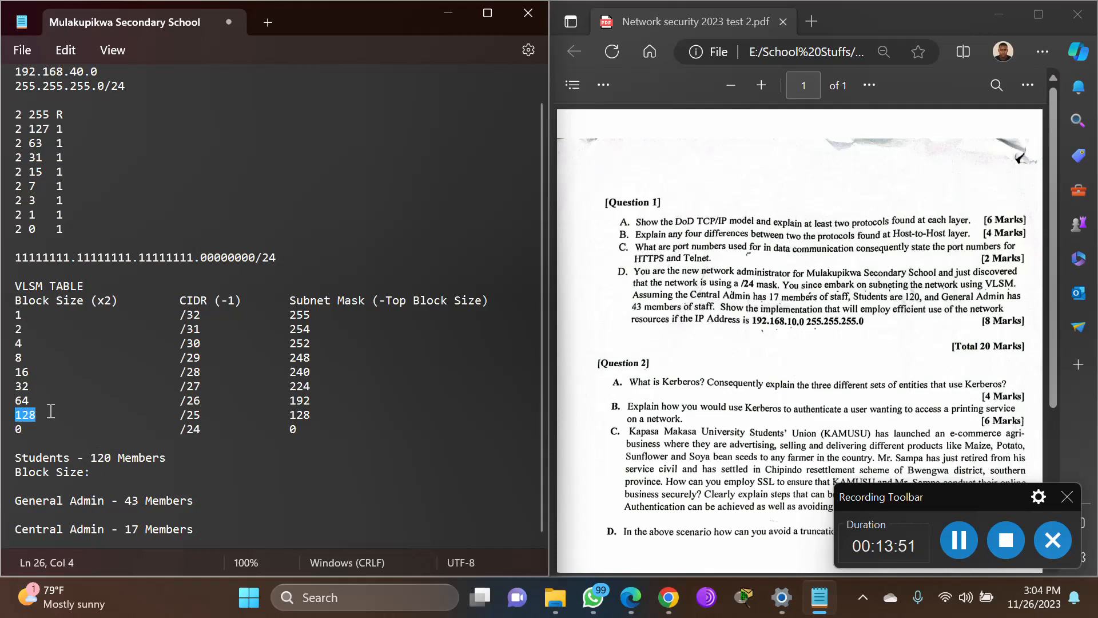
pyautogui.click(105, 475)
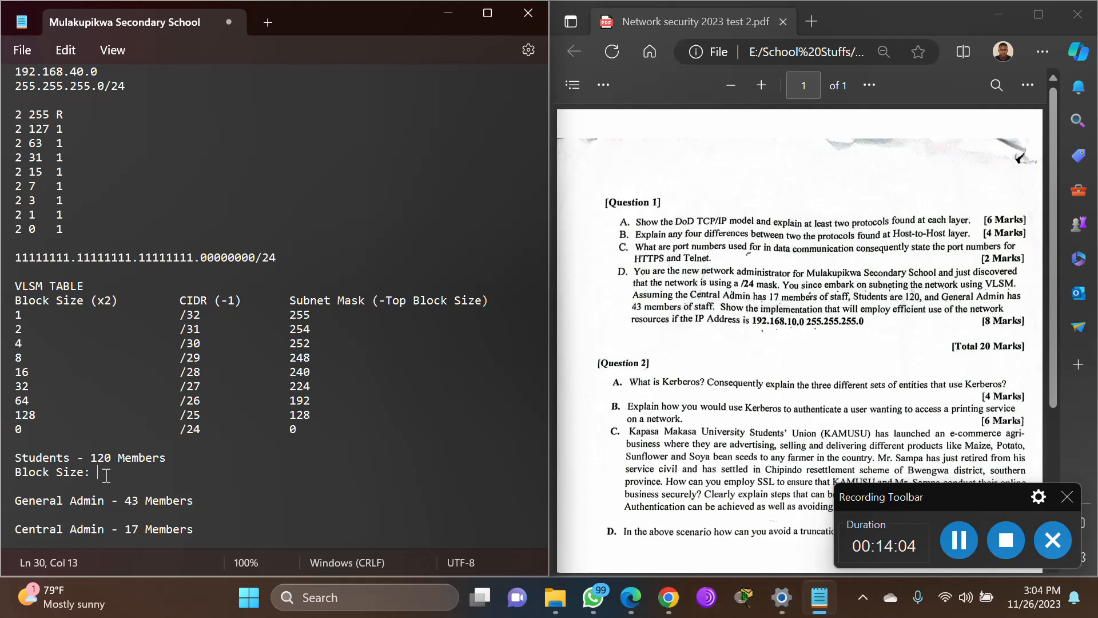
pyautogui.write('128')
# - Add the line "Hosts: 128-2= 126" below the Students block size
pyautogui.press('Return')
pyautogui.write('Hos')
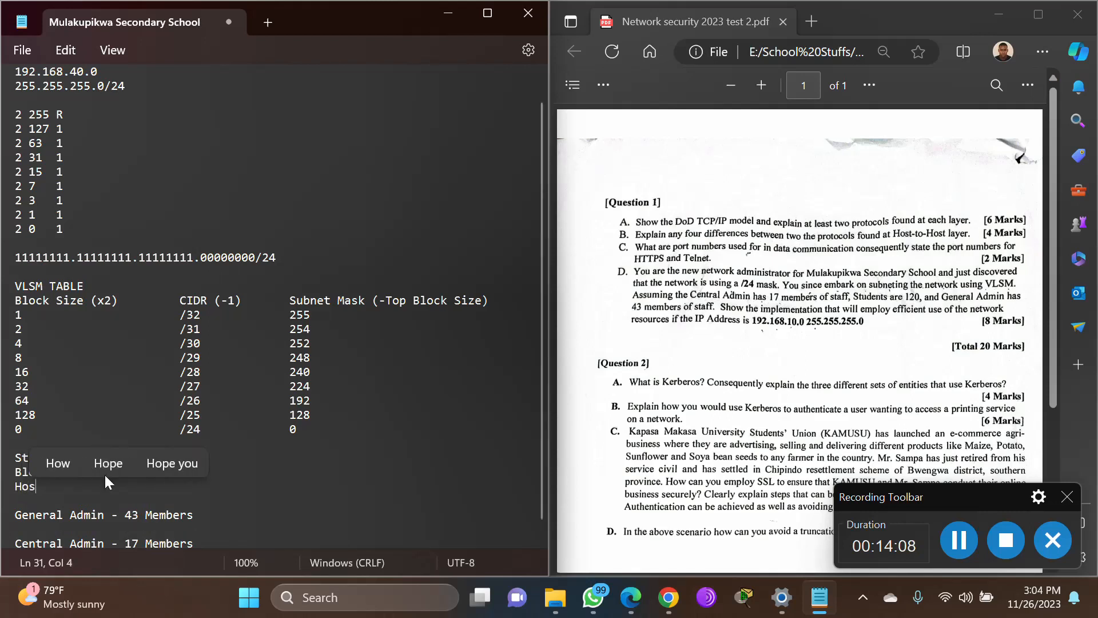
pyautogui.write('ts: ')
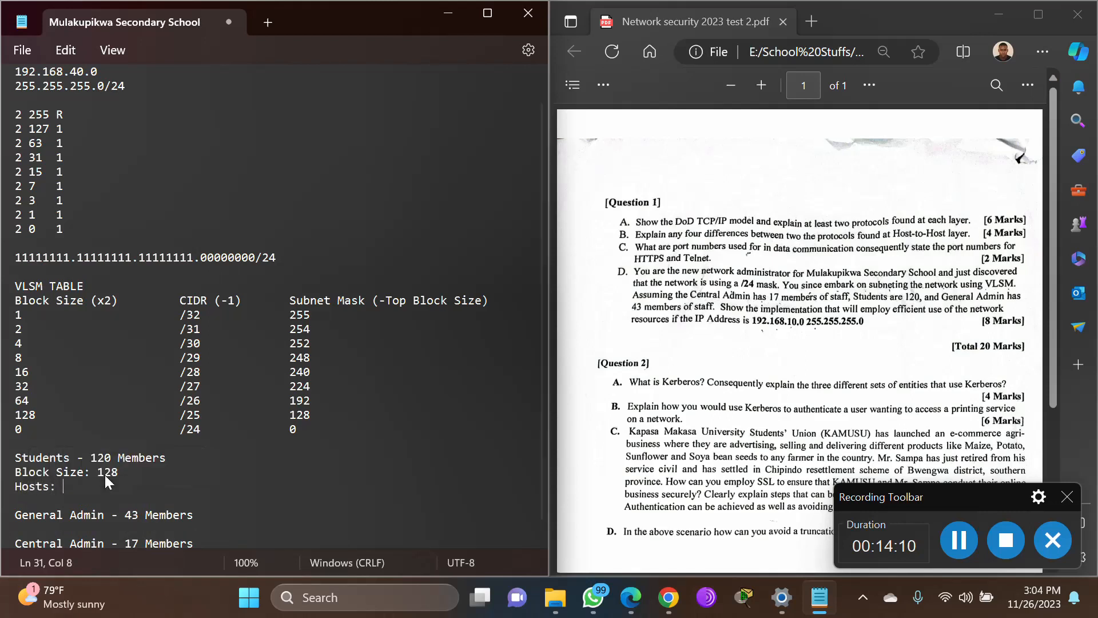
pyautogui.write('128-')
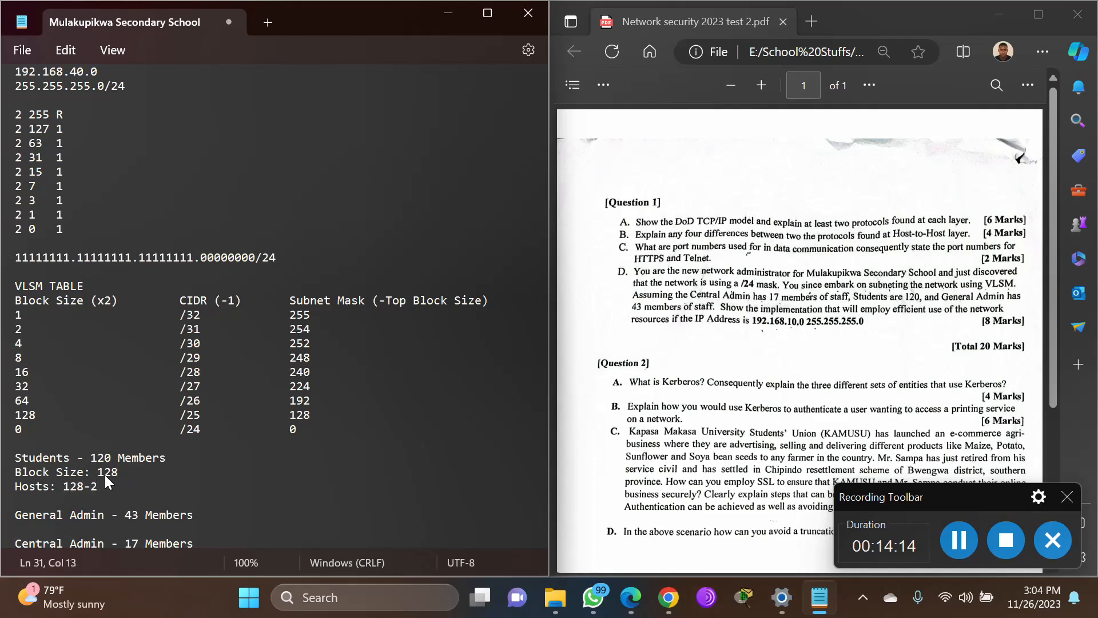
pyautogui.write('2= 126')
# - Add the line "Subnet Mask: 255.255.255.128/25" to the Students entry, using the given network mask and the VLSM table's block size 128 row
pyautogui.press('Return')
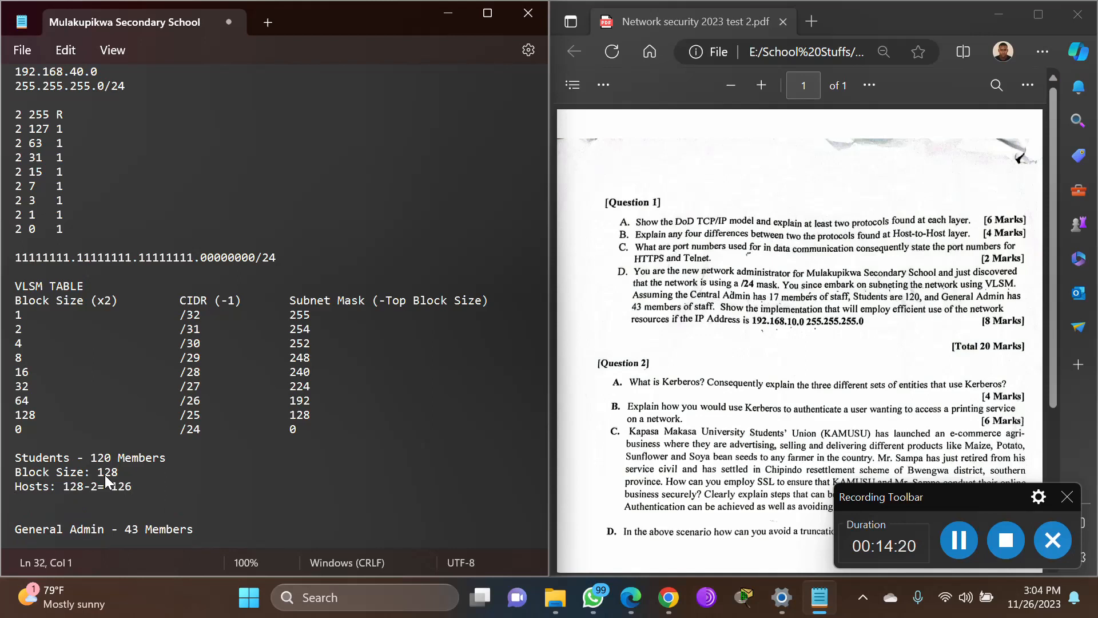
pyautogui.write('Subnet Mask:')
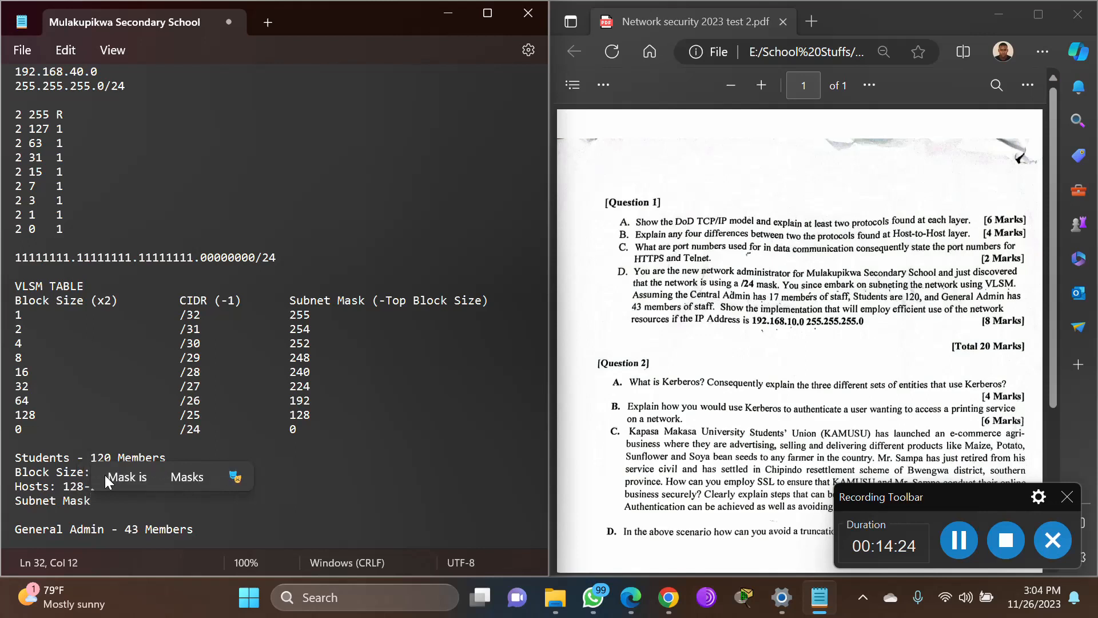
pyautogui.click(17, 86)
pyautogui.moveTo(17, 86); pyautogui.dragTo(109, 86)
pyautogui.hotkey('ctrl', 'c')
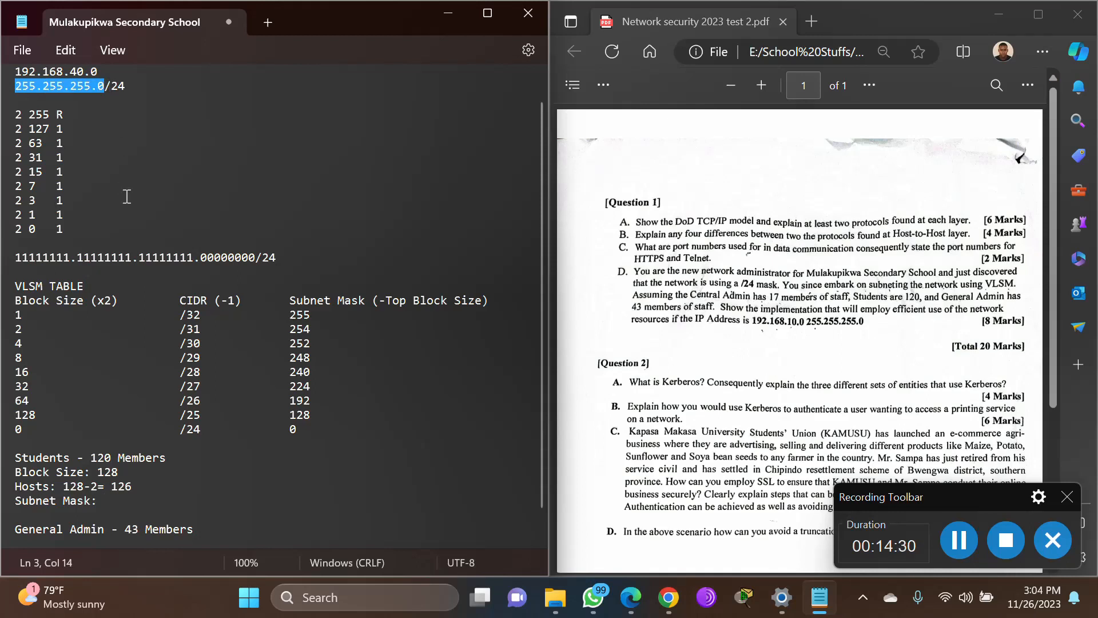
pyautogui.click(114, 506)
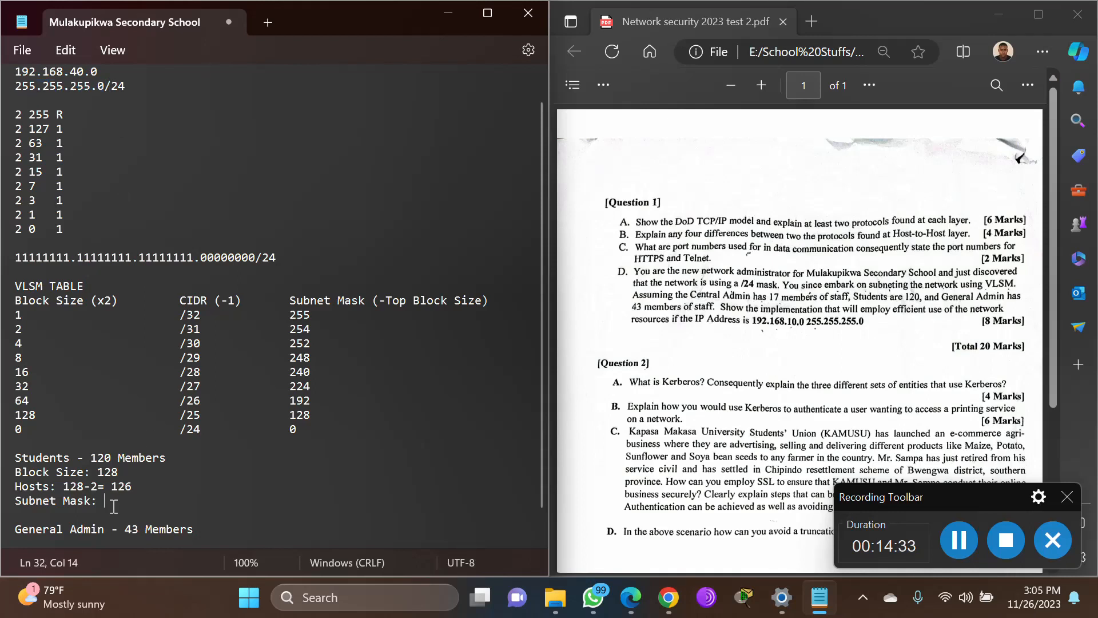
pyautogui.hotkey('ctrl', 'v')
pyautogui.press('BackSpace')
pyautogui.moveTo(15, 414); pyautogui.dragTo(329, 408)
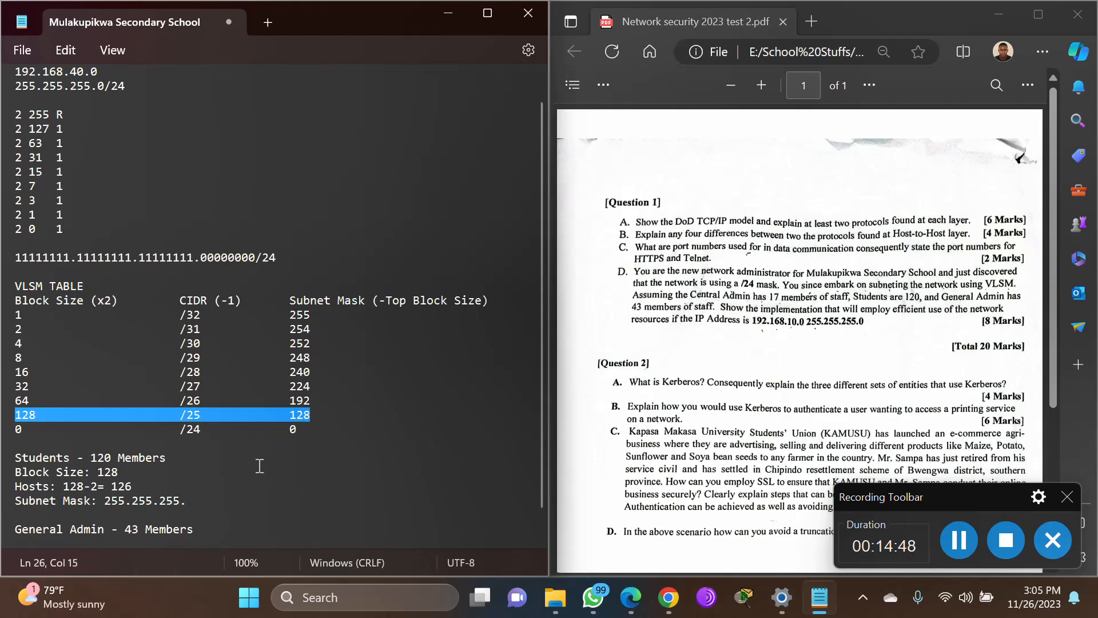
pyautogui.click(199, 504)
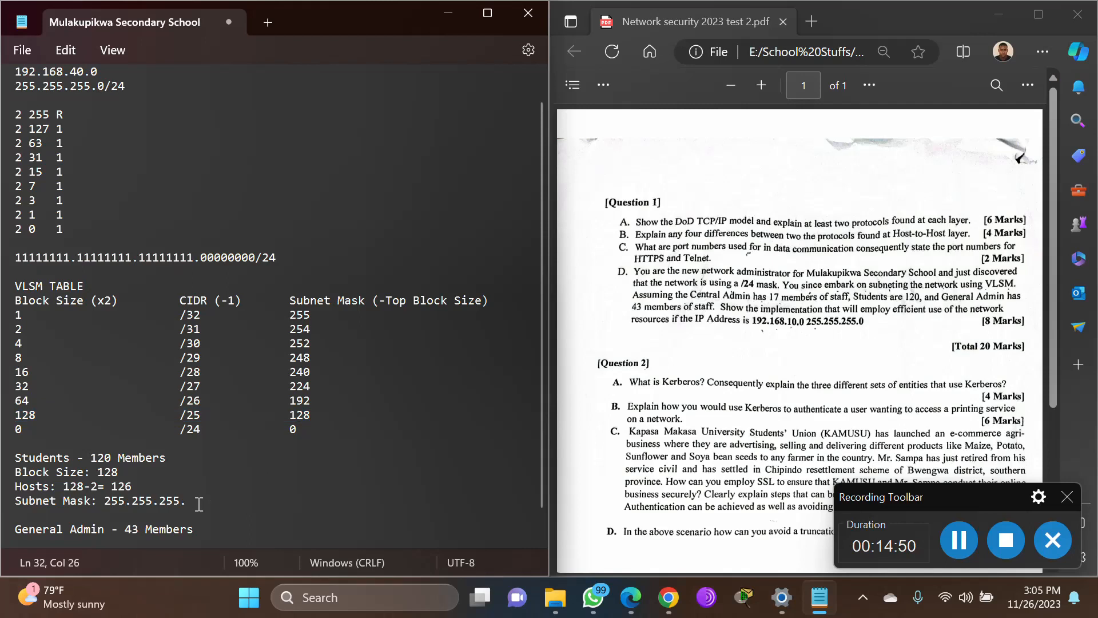
pyautogui.write('12')
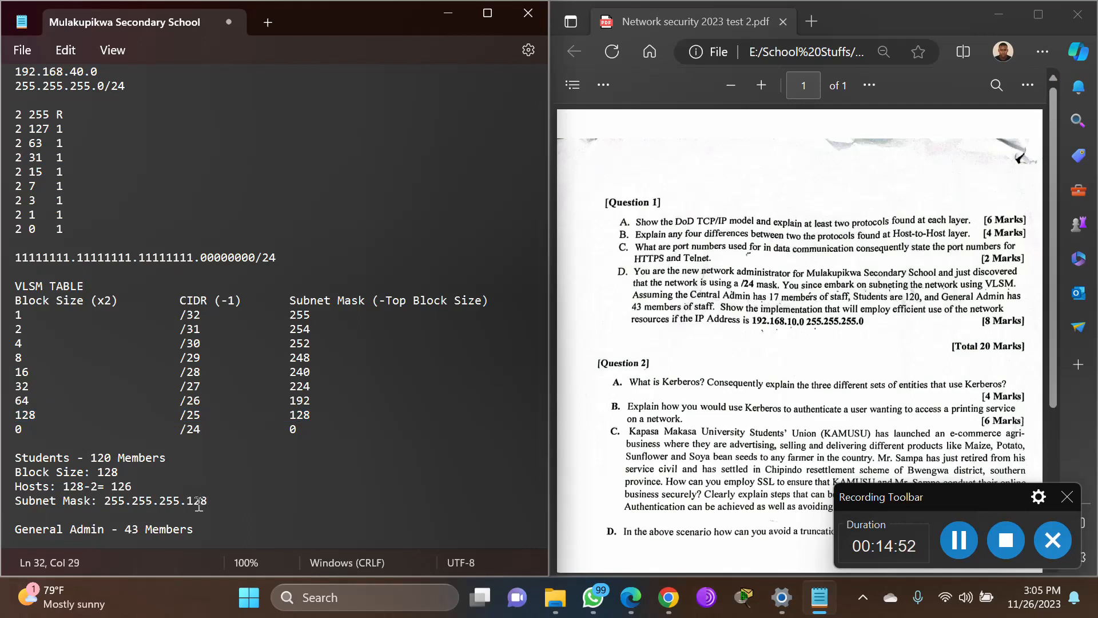
pyautogui.write('8/25')
# - Add an "IP Address Range:" line to the Students entry, starting with the copied network address 192.168.40.0 and a dash
pyautogui.press('Return')
pyautogui.write('IP ')
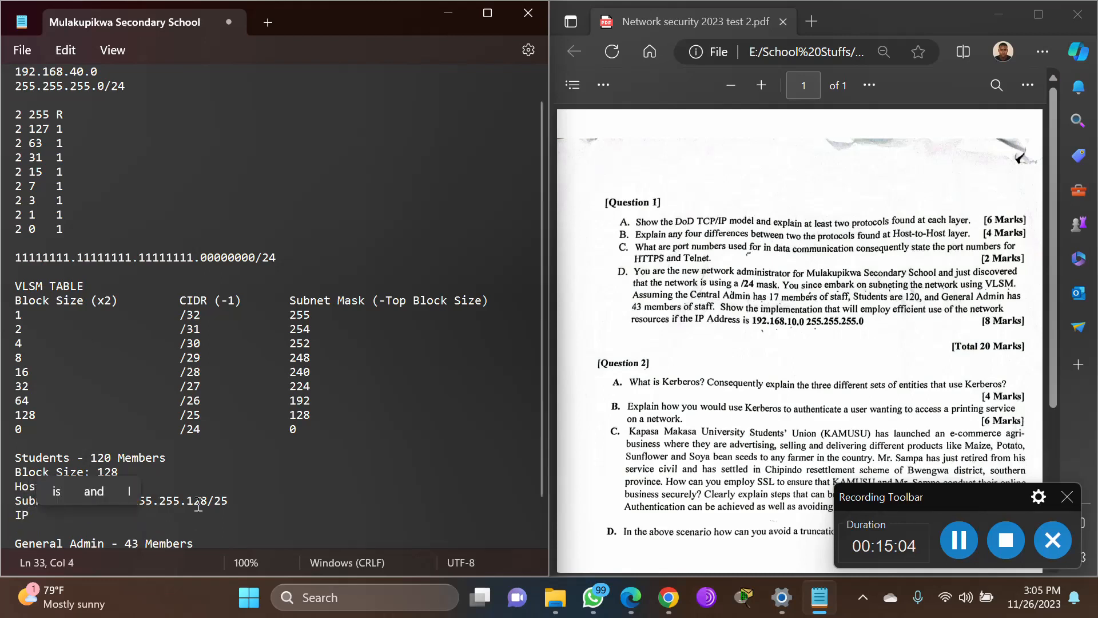
pyautogui.write('Addre')
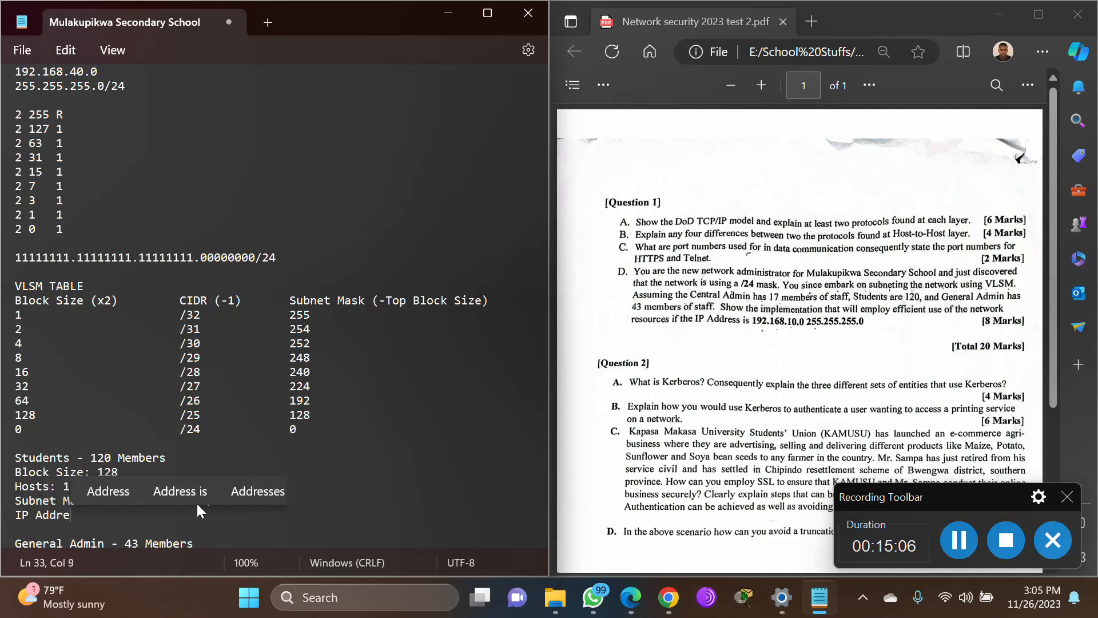
pyautogui.write('ss Ra')
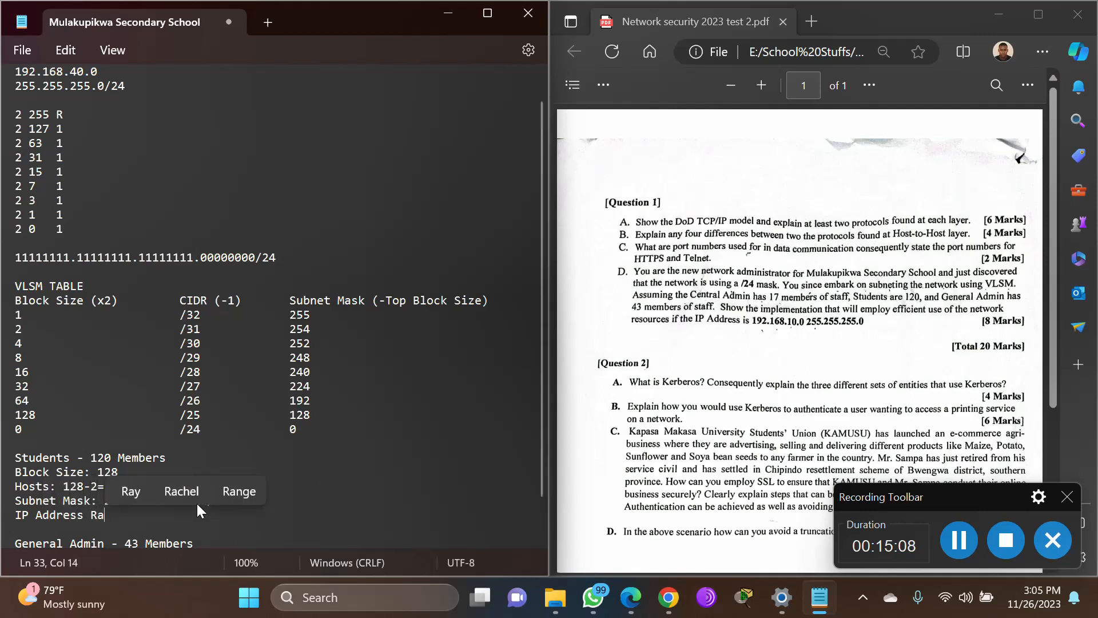
pyautogui.write('nge:')
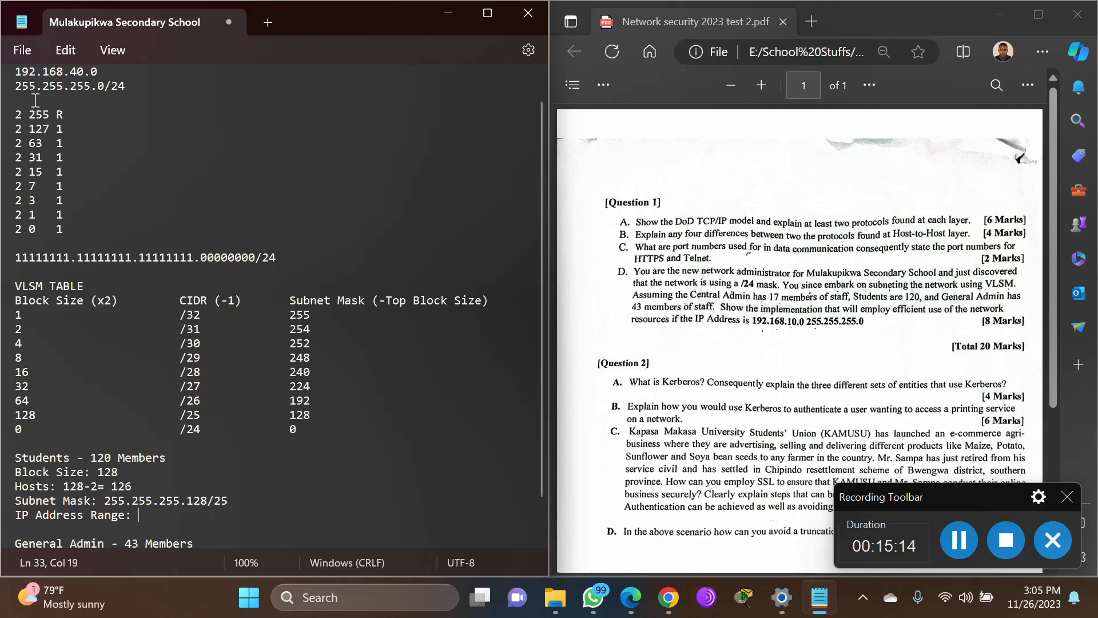
pyautogui.moveTo(17, 72); pyautogui.dragTo(108, 71)
pyautogui.hotkey('ctrl', 'c')
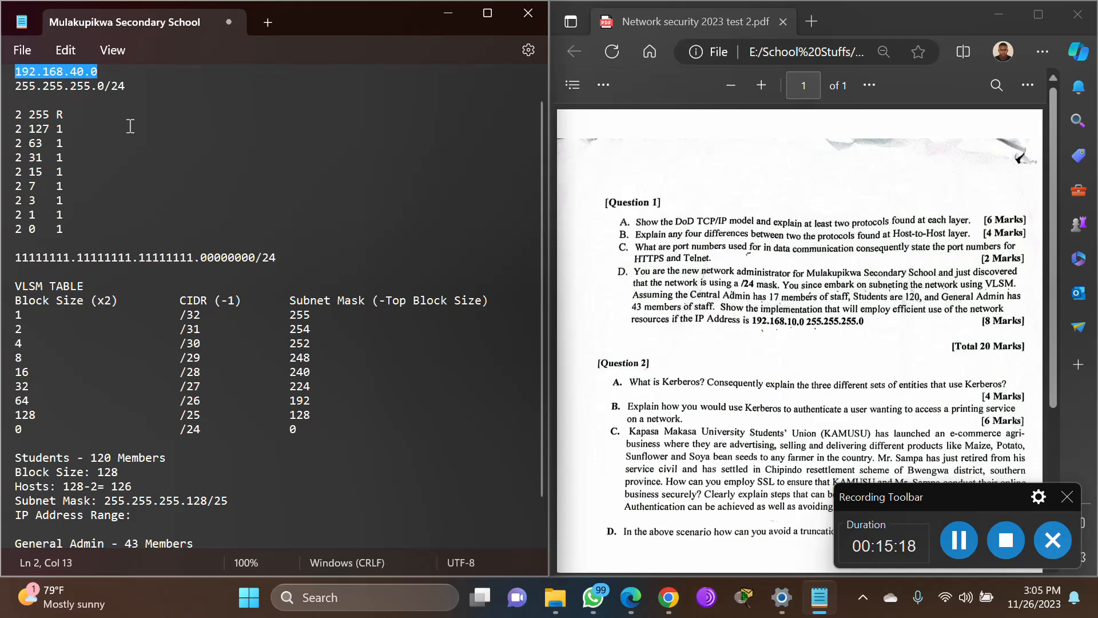
pyautogui.click(158, 516)
pyautogui.hotkey('ctrl', 'v')
pyautogui.write('-')
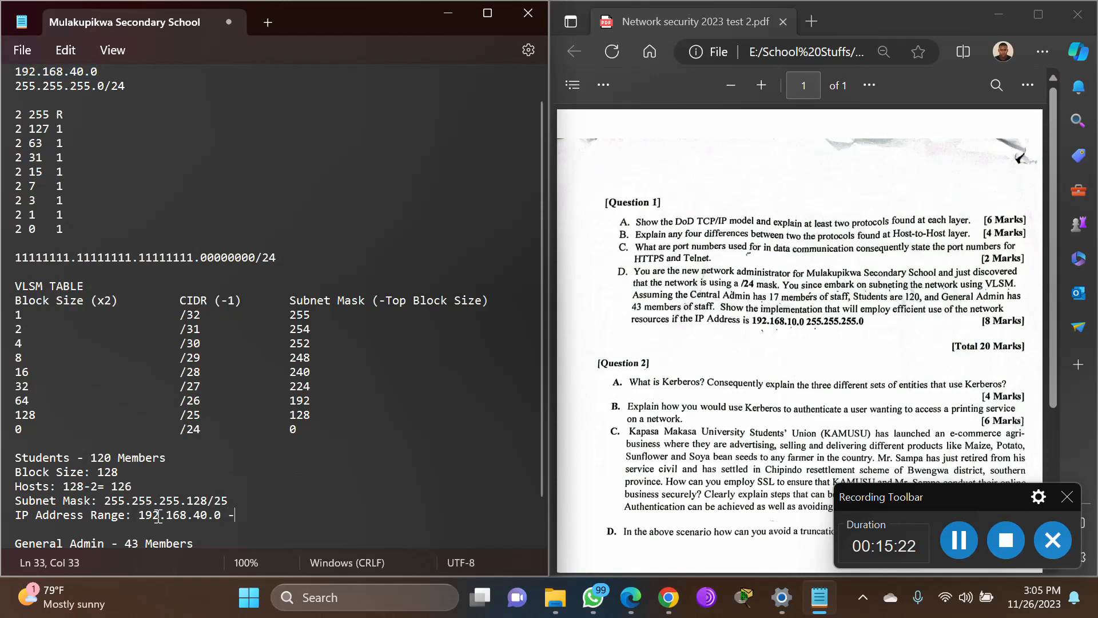
# - Complete the Students IP address range with the end address 192.168.40.127, based on the block size
pyautogui.hotkey('ctrl', 'v')
pyautogui.press('BackSpace')
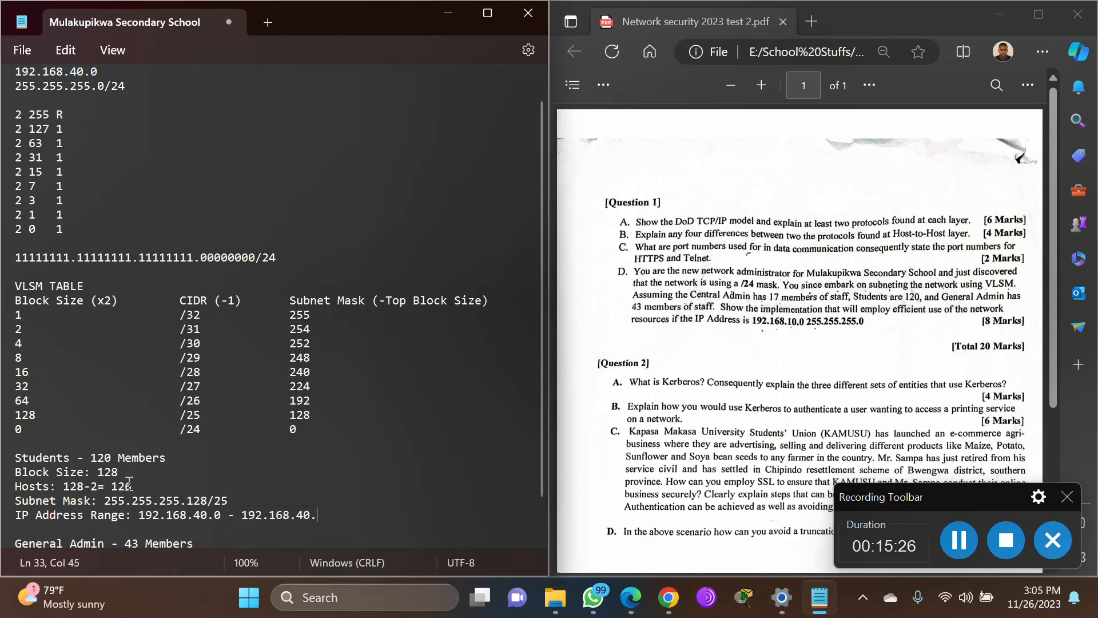
pyautogui.moveTo(98, 471); pyautogui.dragTo(119, 472)
pyautogui.doubleClick(217, 514)
pyautogui.click(333, 518)
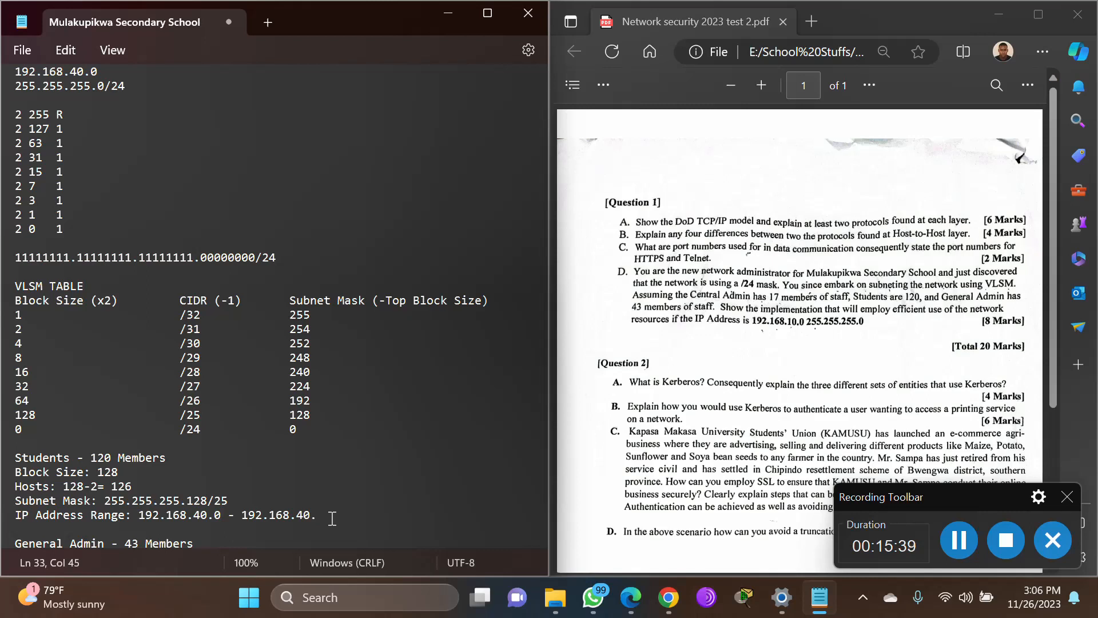
pyautogui.write('127')
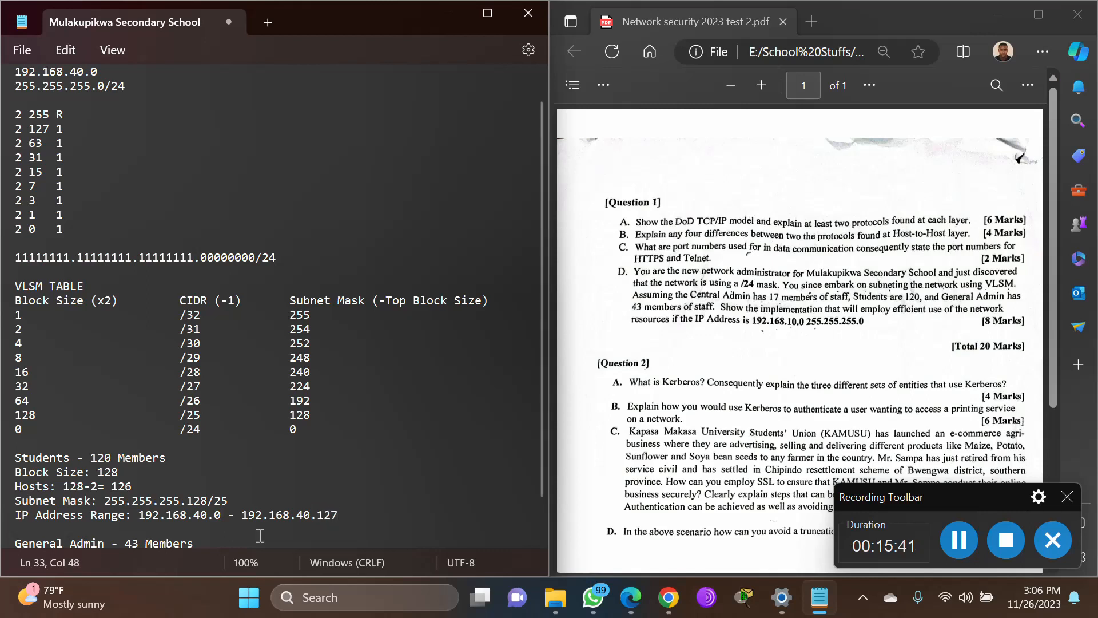
pyautogui.moveTo(140, 515); pyautogui.dragTo(339, 511)
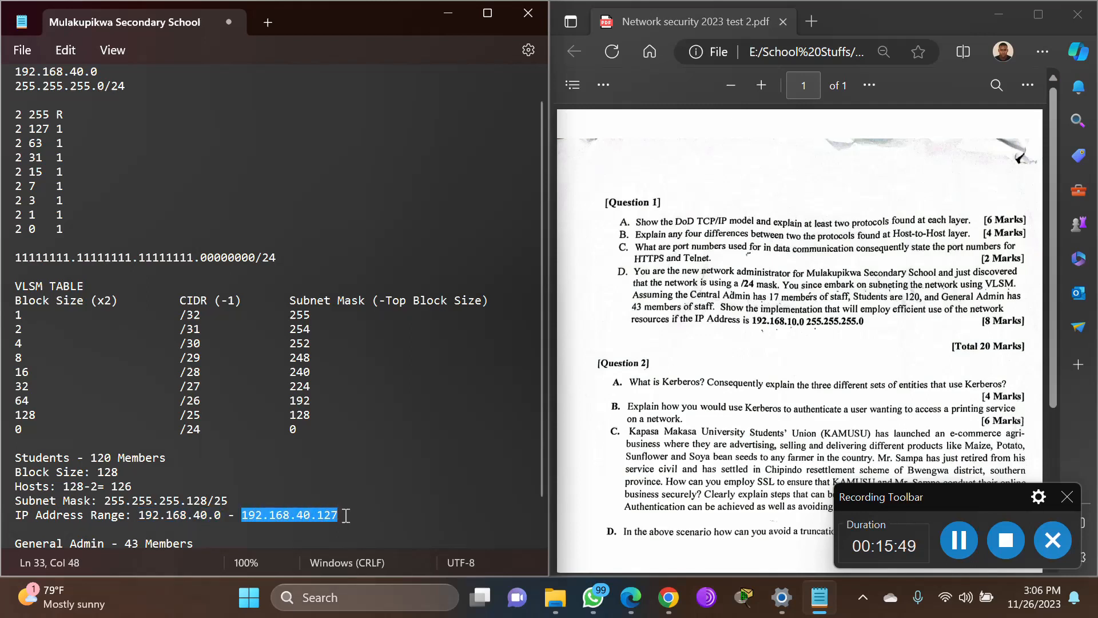
# - Add the line "Default Gateway: 192.168.40.1" below the Students IP address range
pyautogui.click(346, 515)
pyautogui.press('Return')
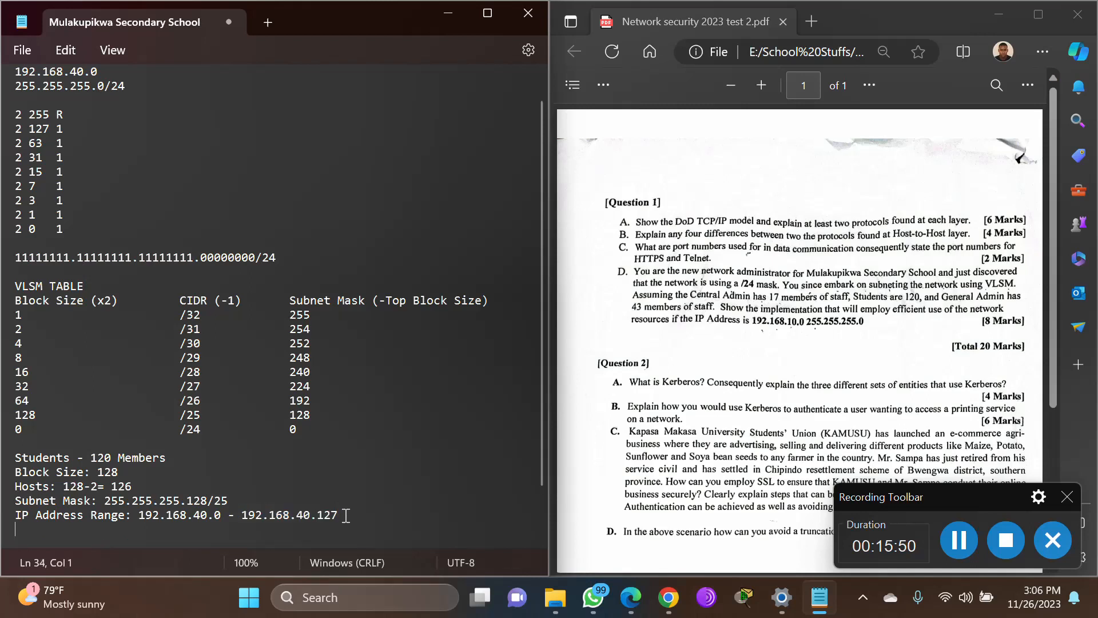
pyautogui.write('Defau')
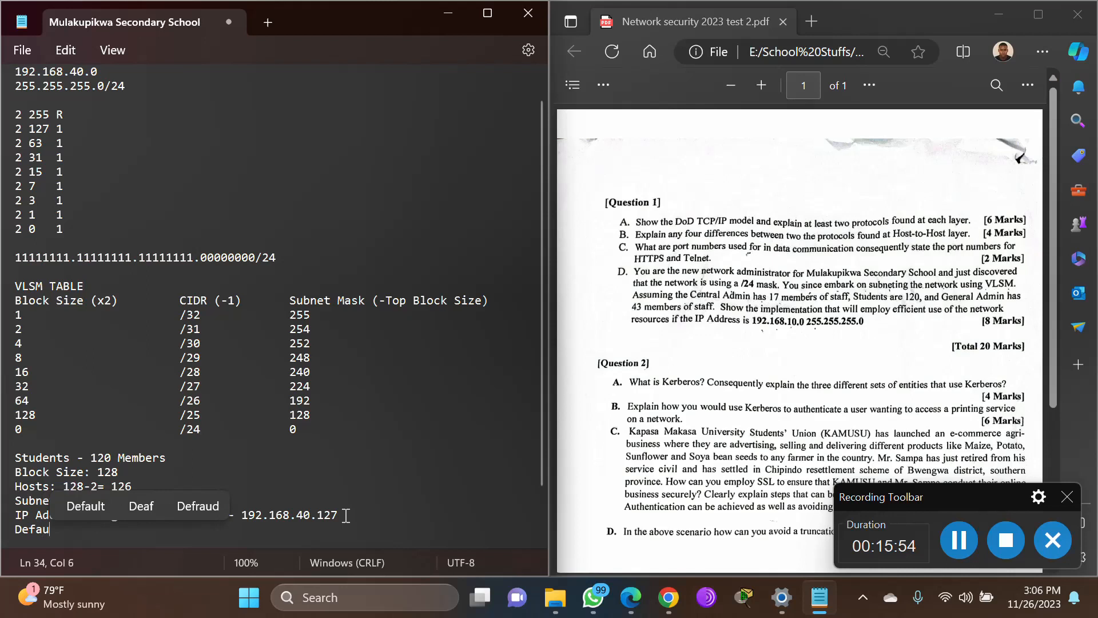
pyautogui.write('lt Gar')
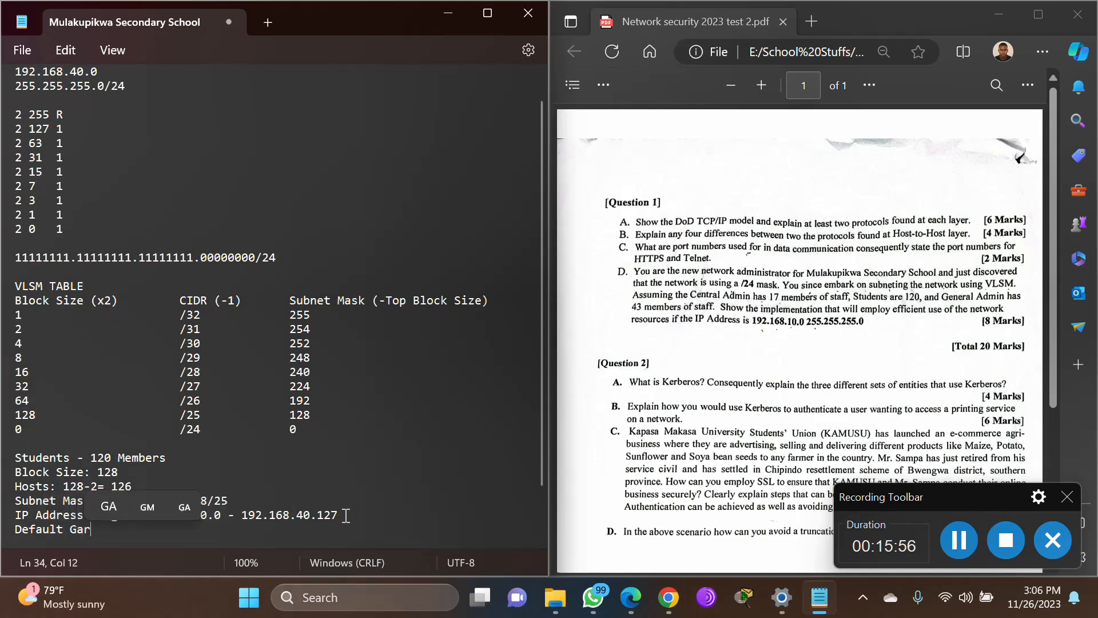
pyautogui.write('ew')
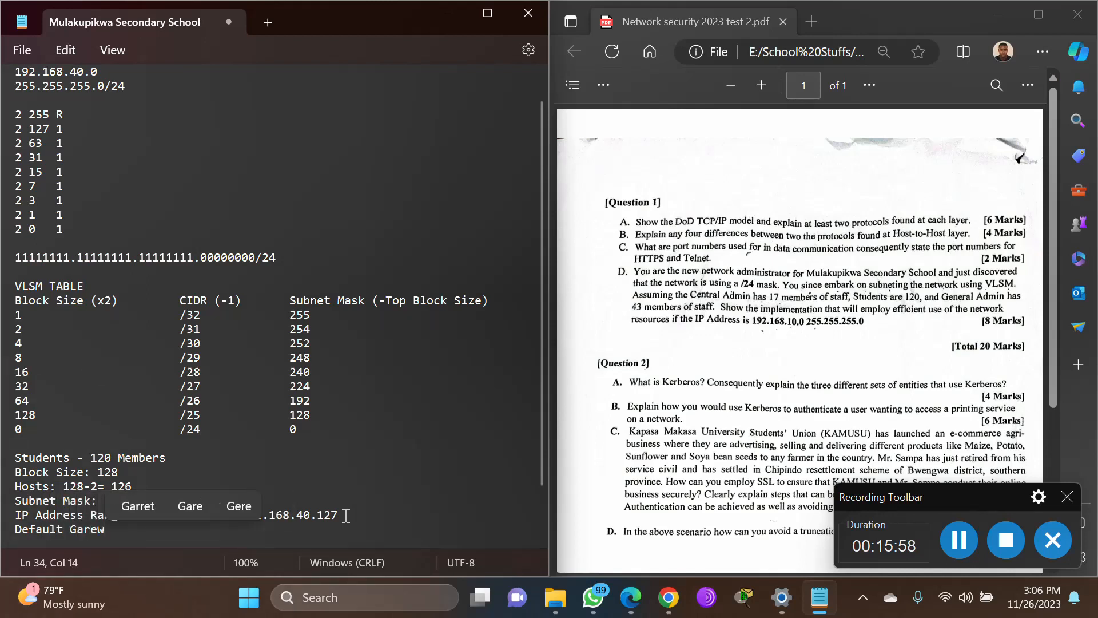
pyautogui.press('BackSpace')
pyautogui.press('BackSpace')
pyautogui.press('BackSpace')
pyautogui.write('te')
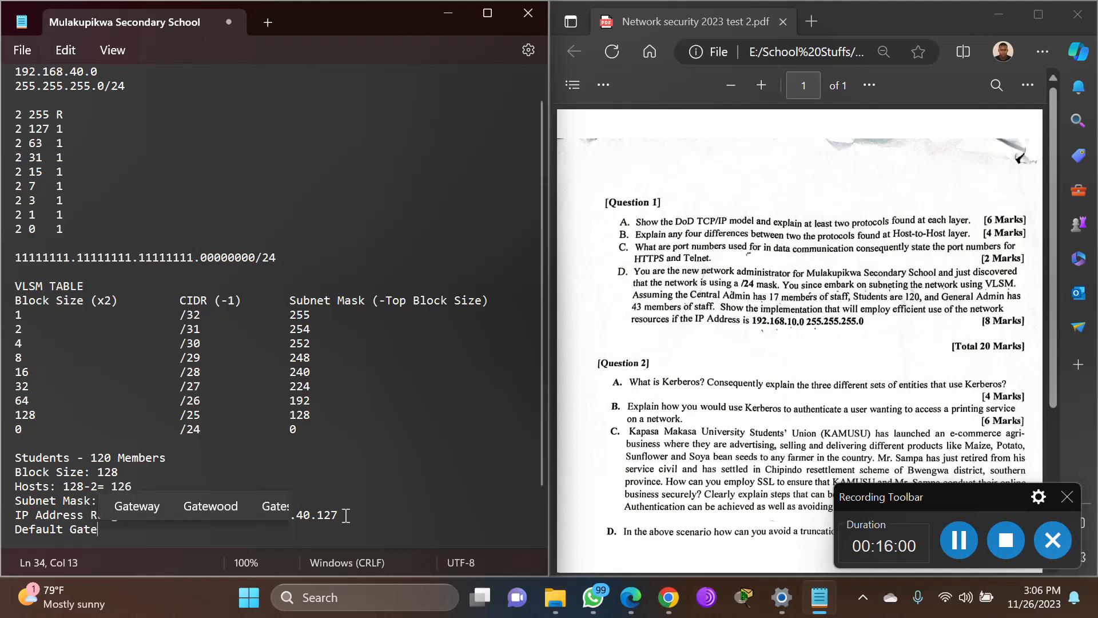
pyautogui.write('way:')
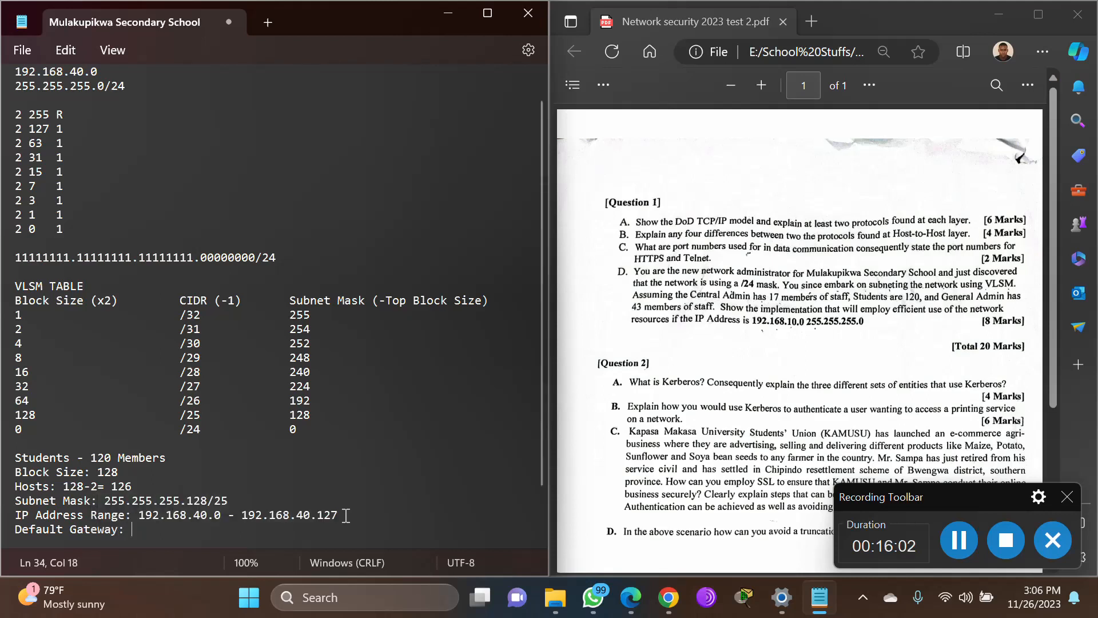
pyautogui.write(' 192.168.40.0')
pyautogui.press('BackSpace')
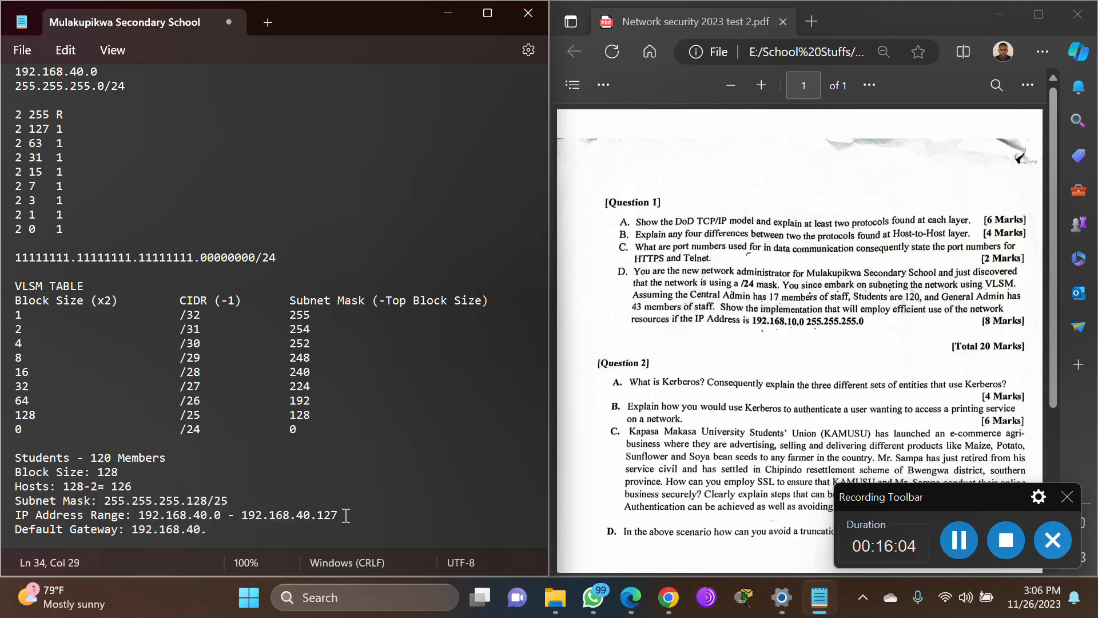
pyautogui.write('1')
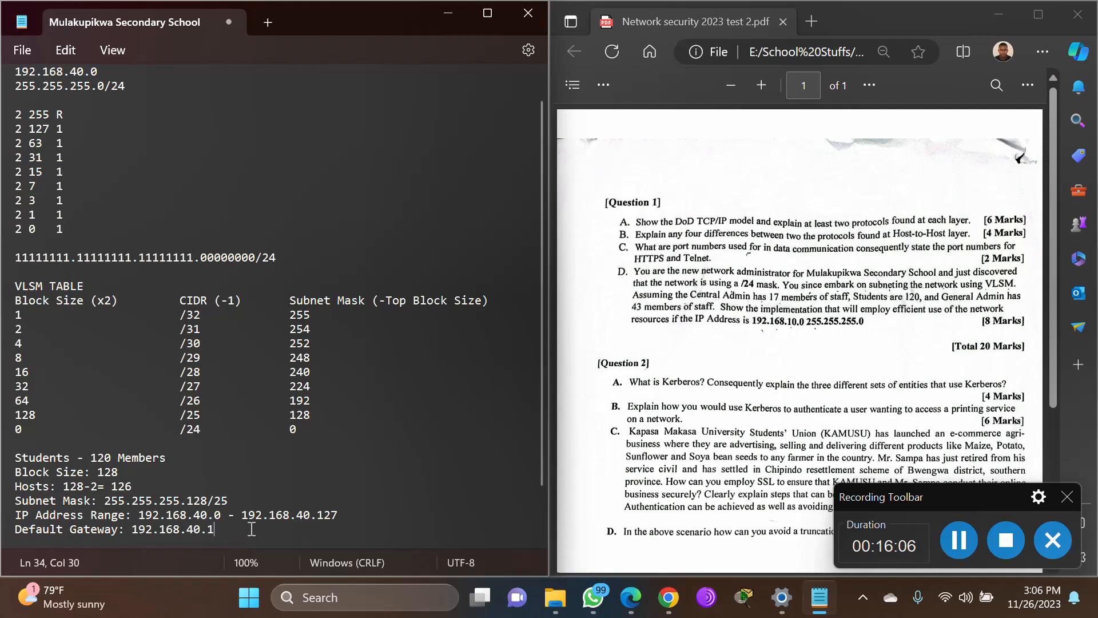
# - Compare the first address of the Students IP range with the default gateway address
pyautogui.moveTo(139, 514); pyautogui.dragTo(223, 513)
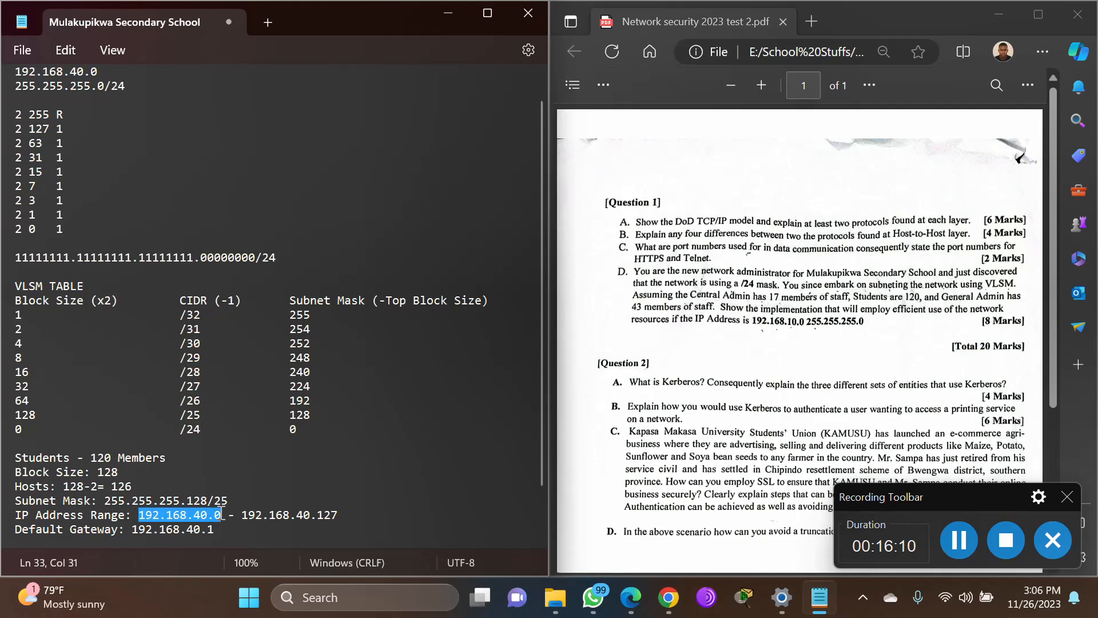
pyautogui.click(136, 527)
pyautogui.moveTo(138, 526); pyautogui.dragTo(217, 527)
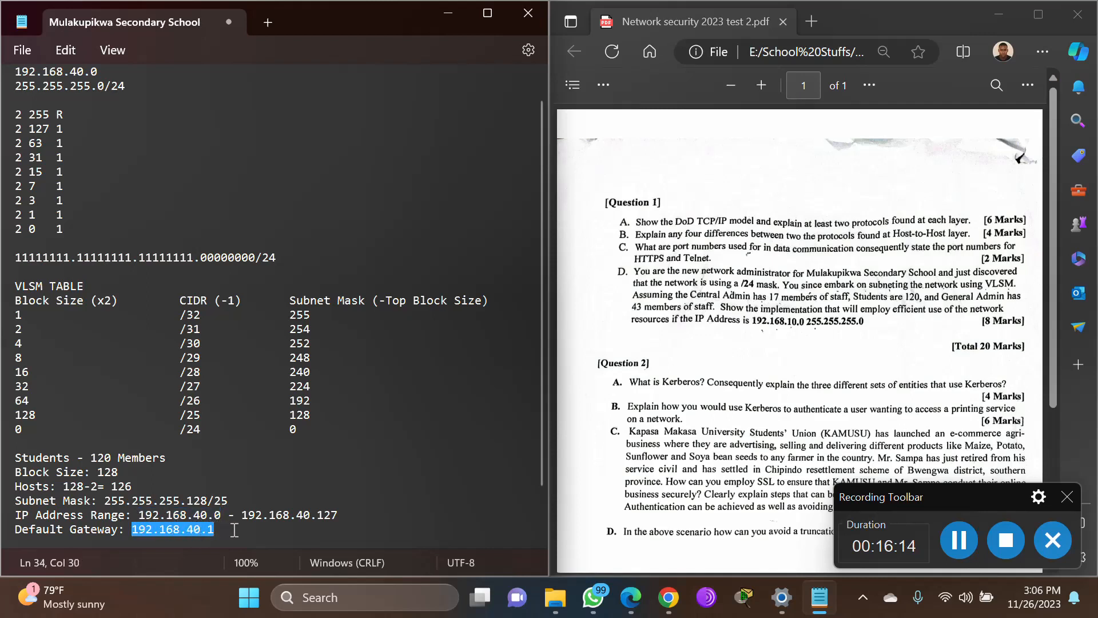
pyautogui.click(234, 529)
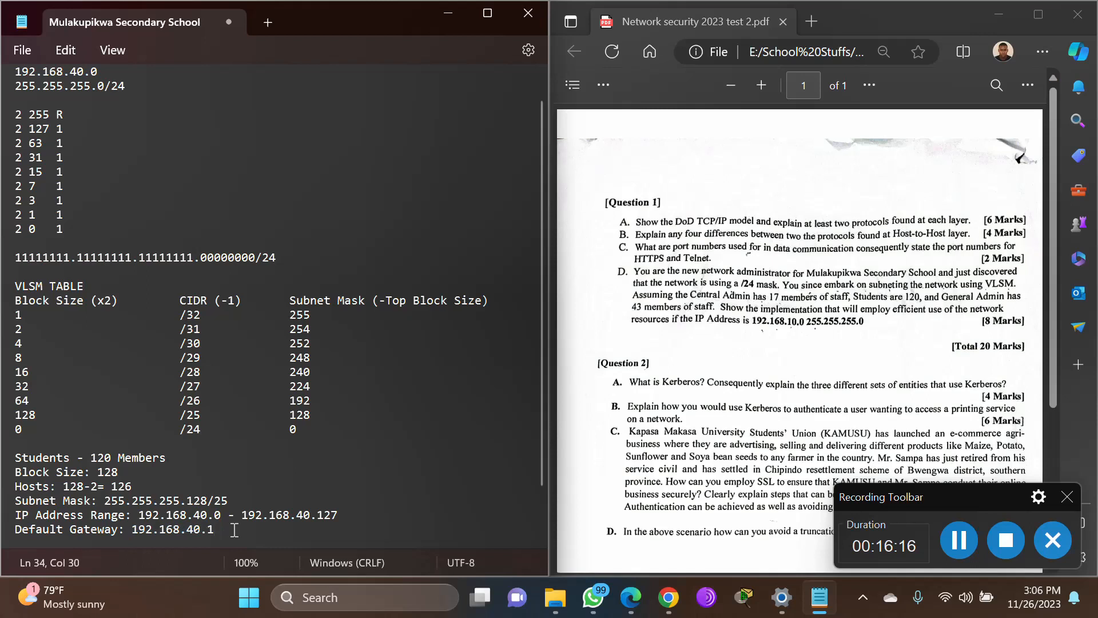
# - Check the Students host calculation against the first and last range addresses and the number of members
pyautogui.moveTo(111, 486); pyautogui.dragTo(139, 488)
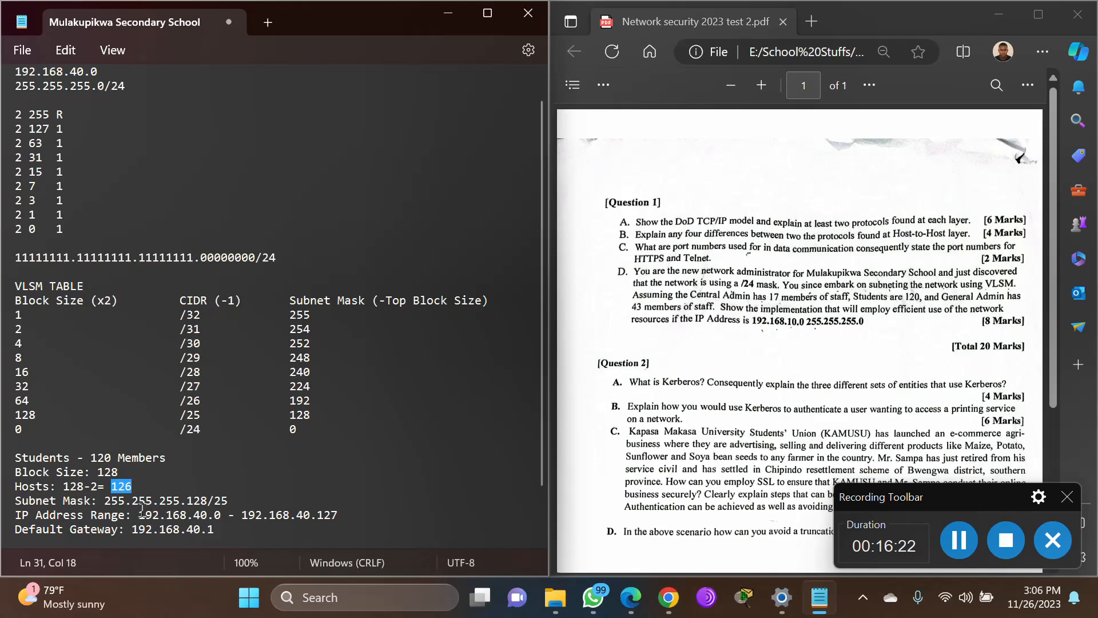
pyautogui.click(93, 485)
pyautogui.hotkey('shift', 'Right')
pyautogui.moveTo(138, 515); pyautogui.dragTo(347, 516)
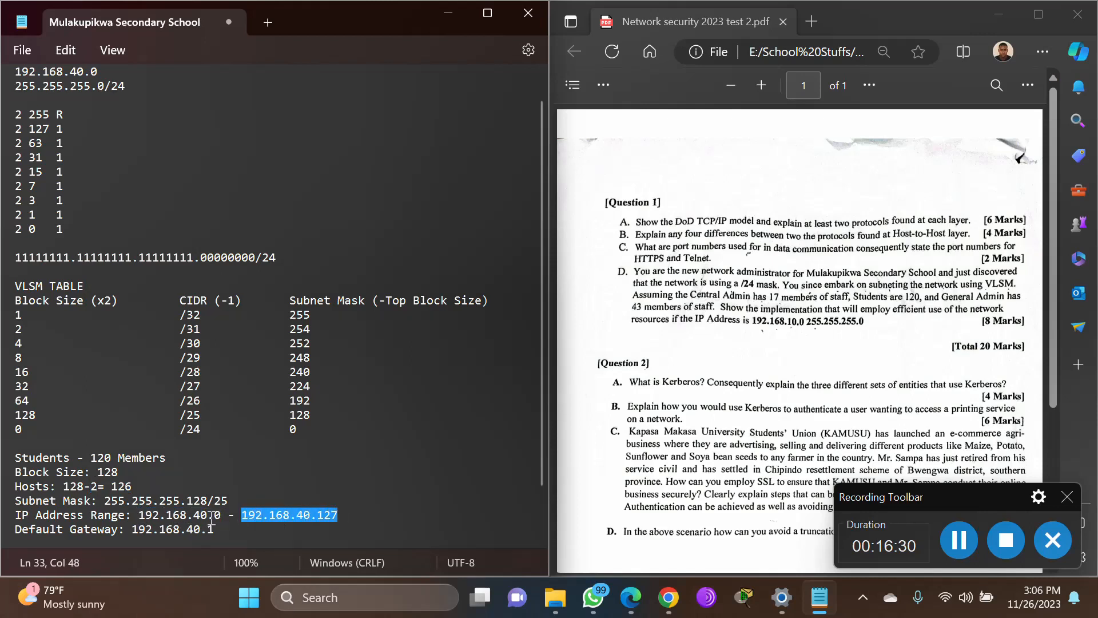
pyautogui.moveTo(139, 515); pyautogui.dragTo(345, 513)
pyautogui.moveTo(112, 483); pyautogui.dragTo(147, 481)
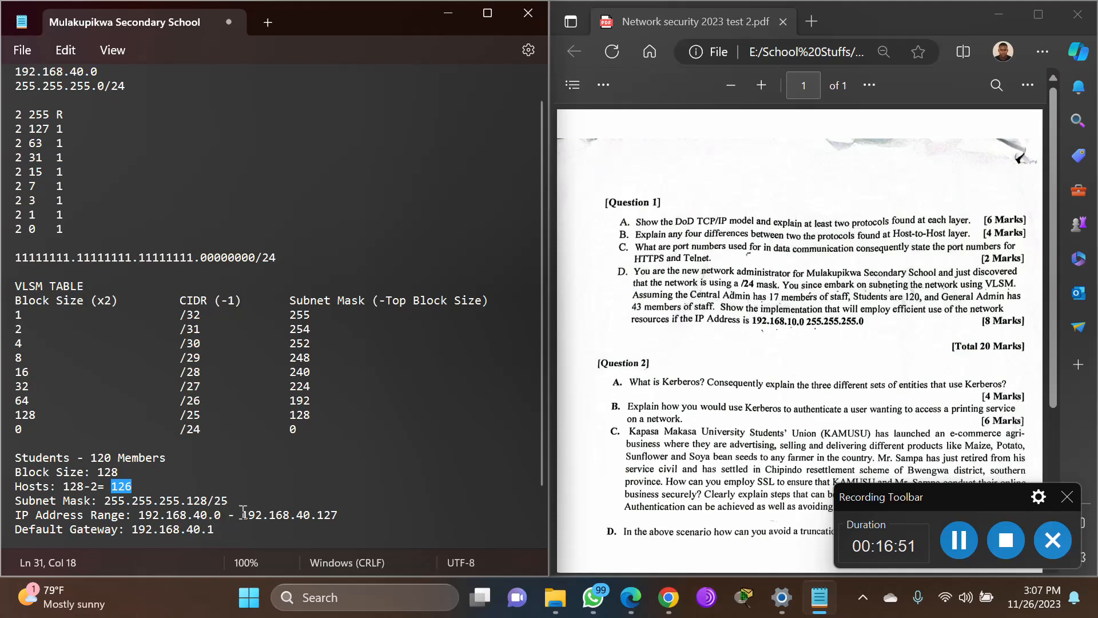
pyautogui.click(92, 457)
pyautogui.moveTo(92, 458); pyautogui.dragTo(113, 456)
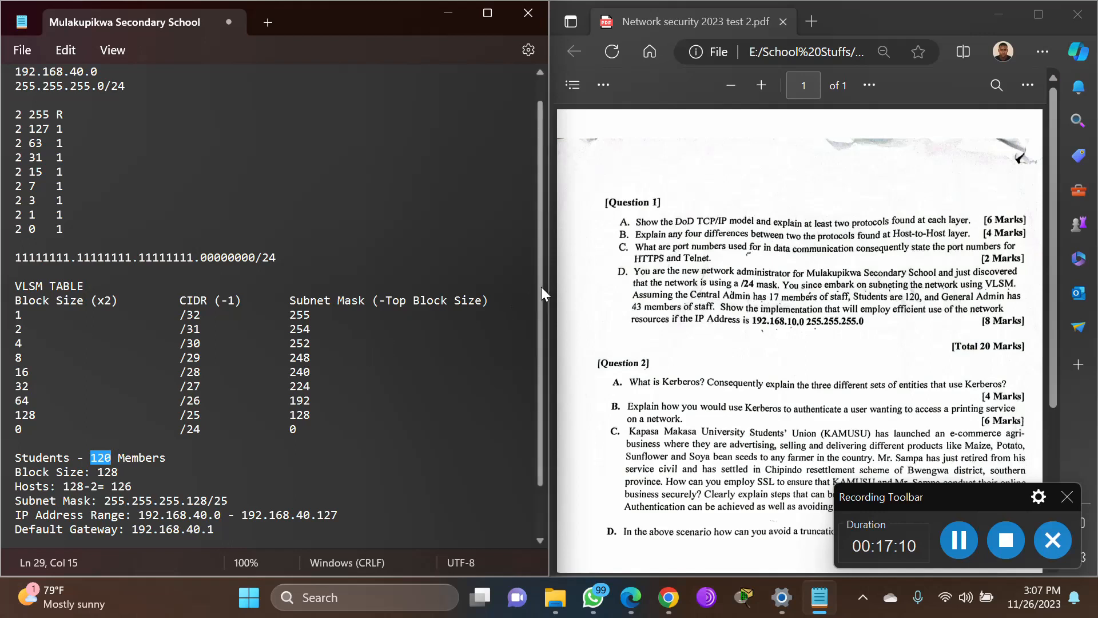
# - Copy the Students lines from Block Size to Default Gateway and paste them directly below the General Admin heading
pyautogui.scroll(-2, 541, 287)
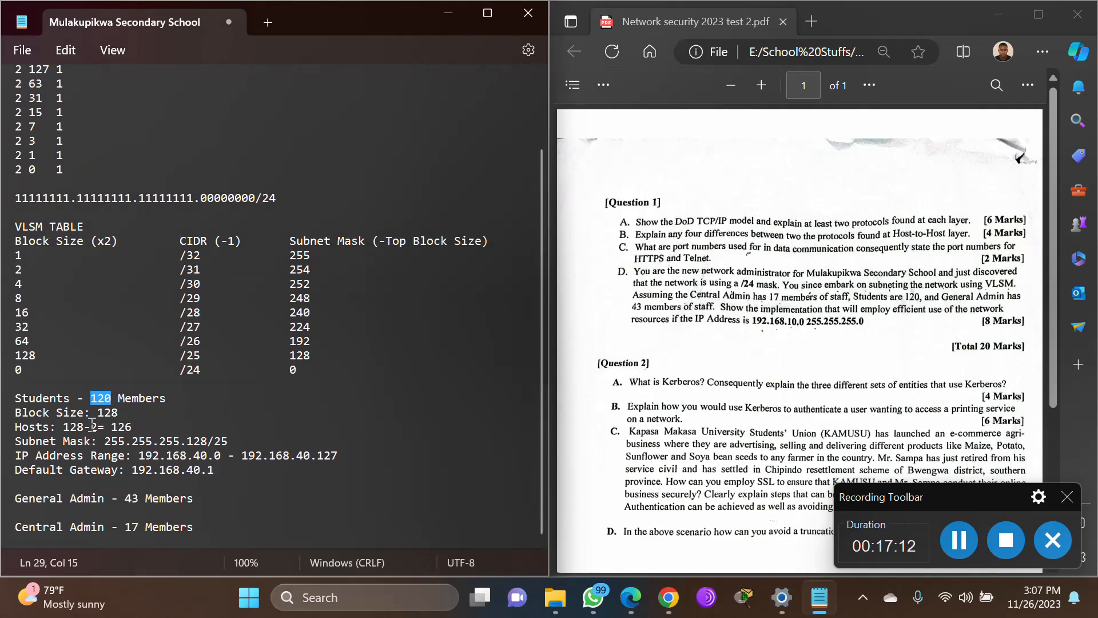
pyautogui.moveTo(15, 411); pyautogui.dragTo(14, 469)
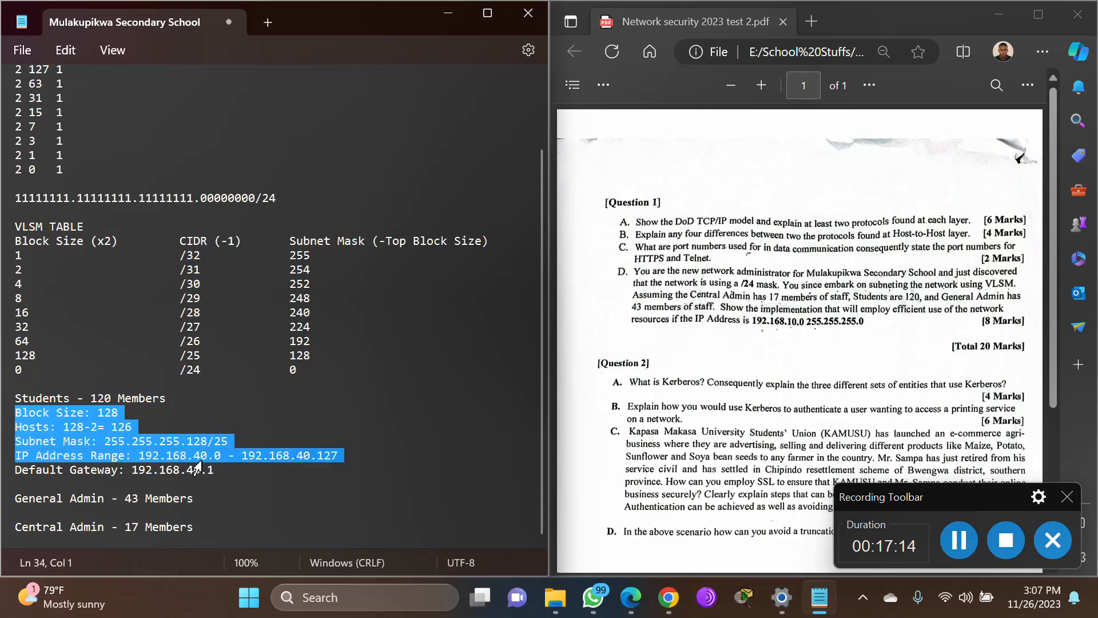
pyautogui.moveTo(197, 468); pyautogui.dragTo(227, 484)
pyautogui.hotkey('ctrl', 'c')
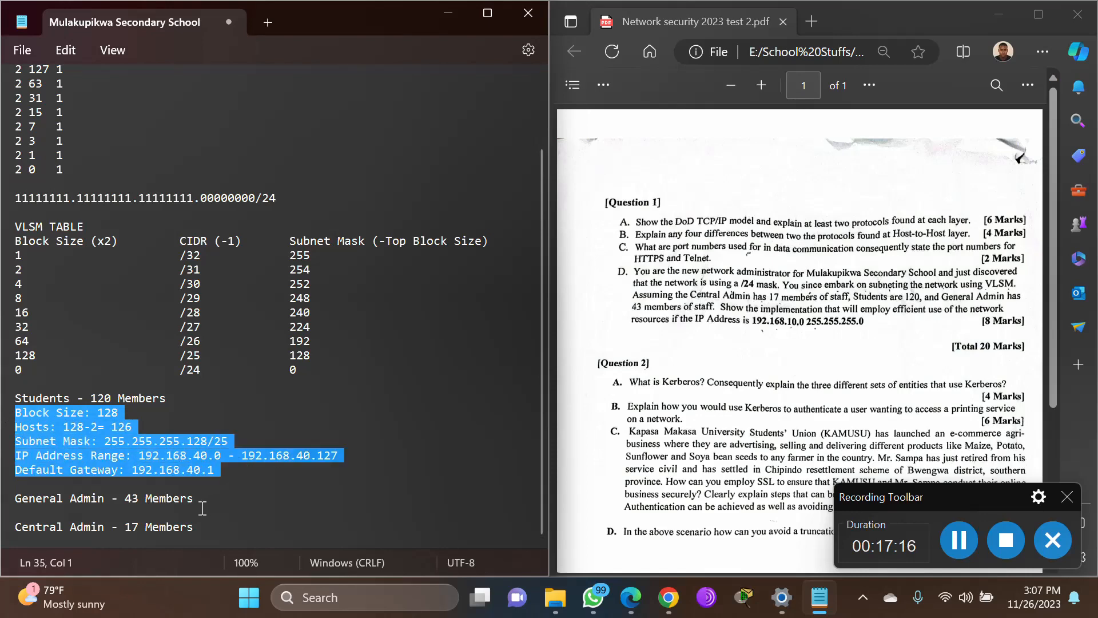
pyautogui.click(204, 498)
pyautogui.press('Return')
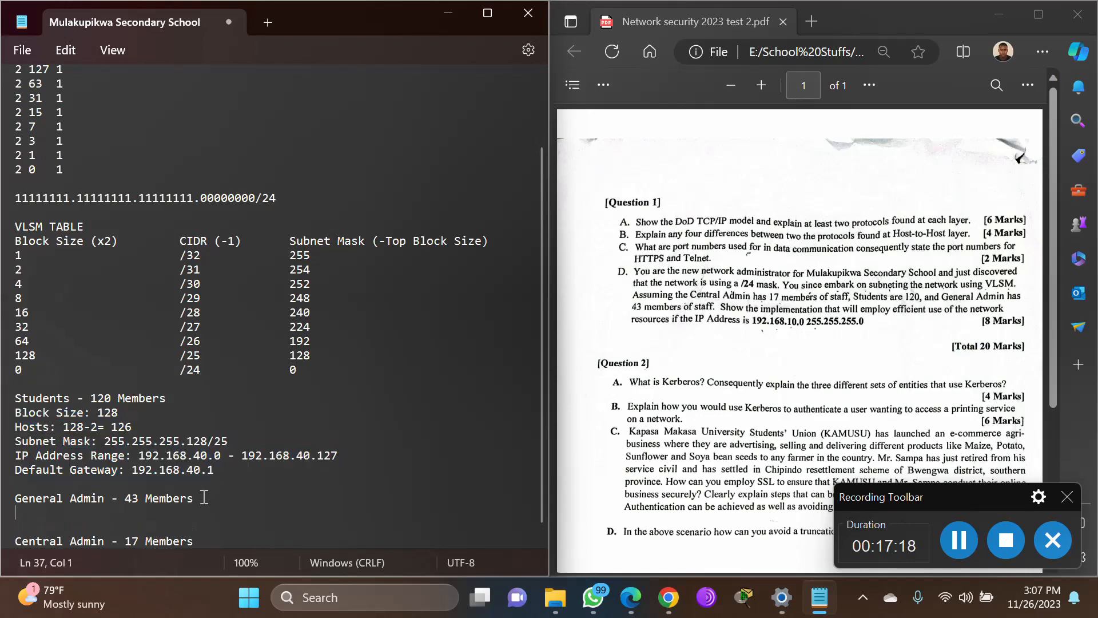
pyautogui.hotkey('ctrl', 'v')
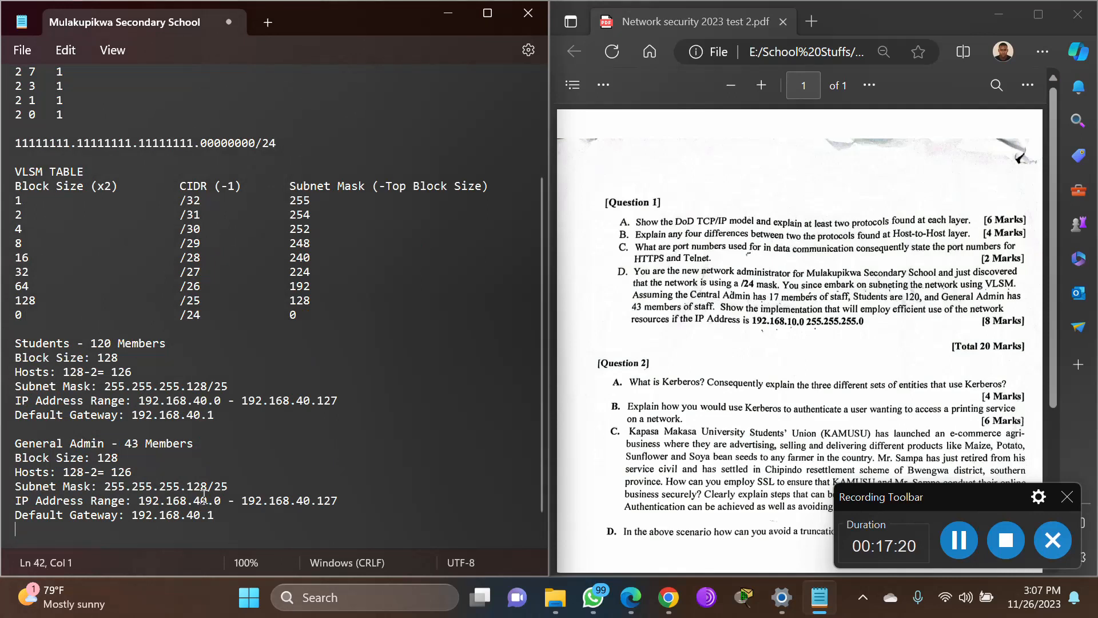
pyautogui.press('BackSpace')
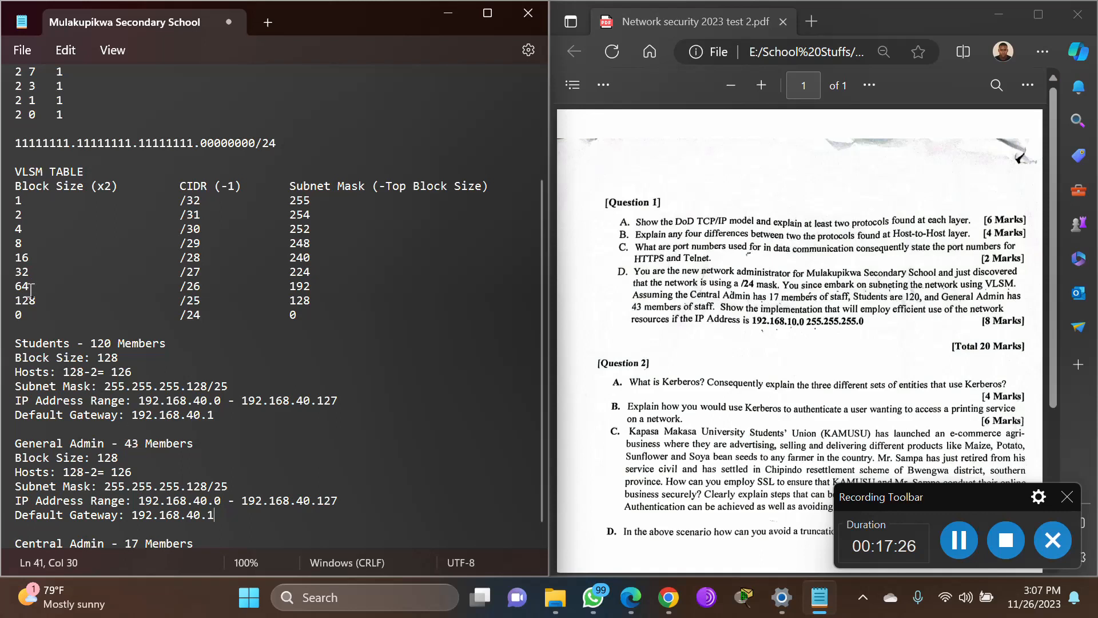
# - Set the General Admin block size to 64 and its hosts calculation to 64-2= 62
pyautogui.click(14, 290)
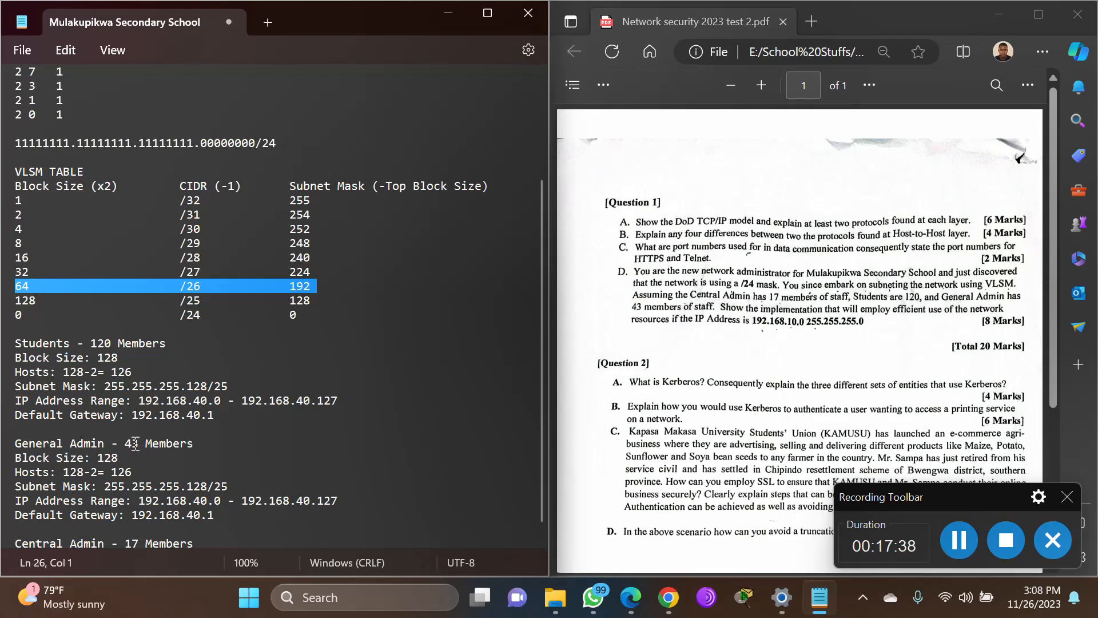
pyautogui.click(100, 457)
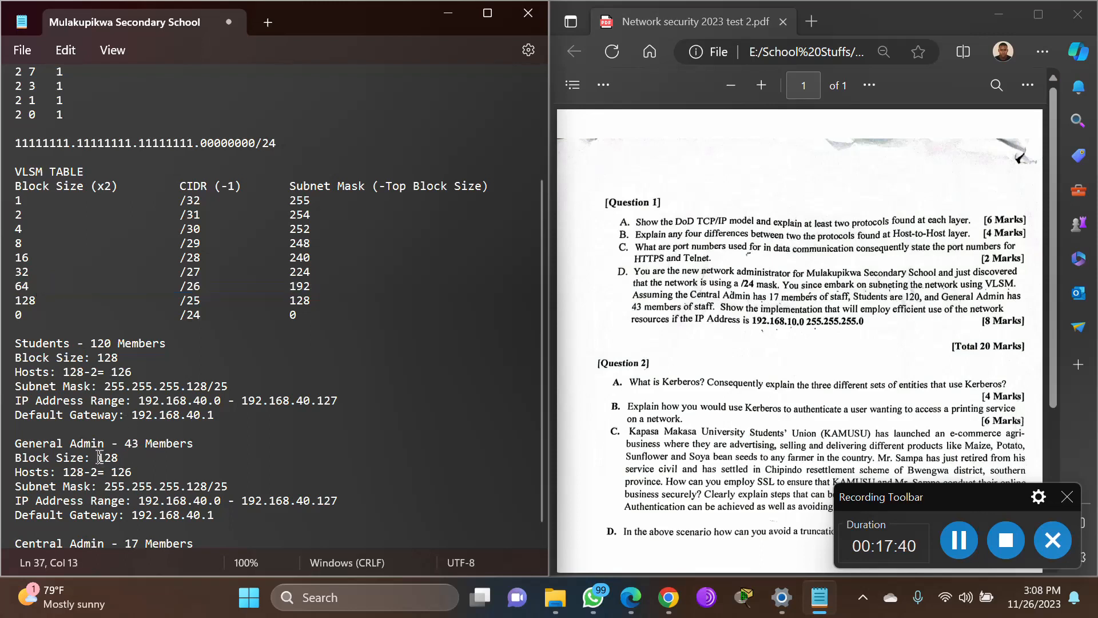
pyautogui.moveTo(99, 456); pyautogui.dragTo(135, 458)
pyautogui.write('64')
pyautogui.moveTo(63, 472); pyautogui.dragTo(86, 472)
pyautogui.write('64')
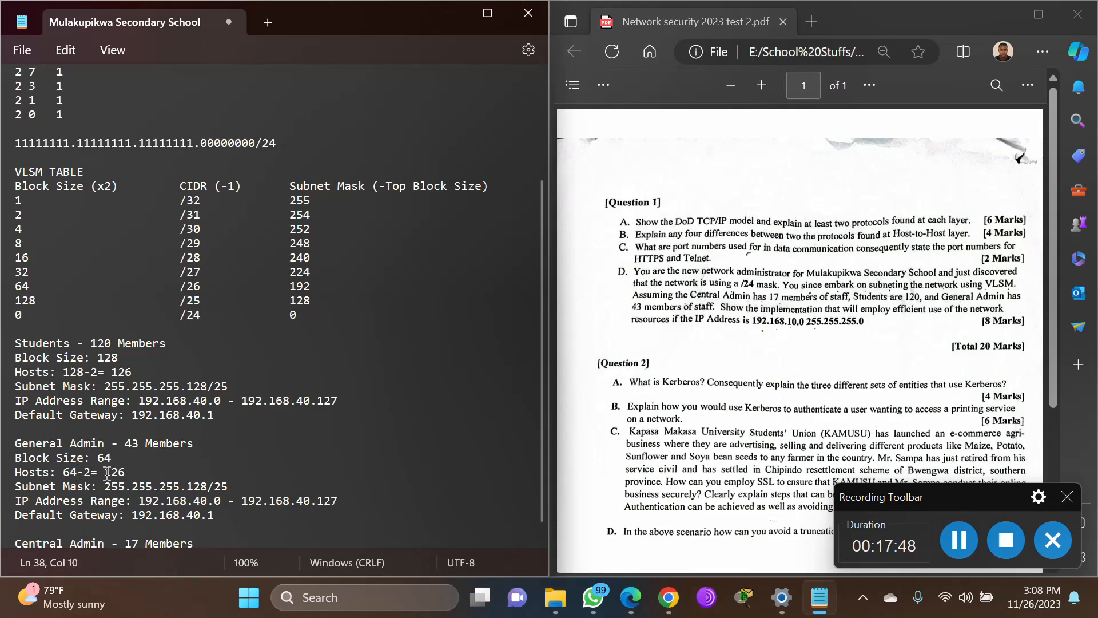
pyautogui.moveTo(107, 473); pyautogui.dragTo(153, 470)
pyautogui.write('62')
# - Set the General Admin subnet mask to 255.255.255.192/26, using the VLSM table row for block size 64
pyautogui.moveTo(14, 286); pyautogui.dragTo(330, 286)
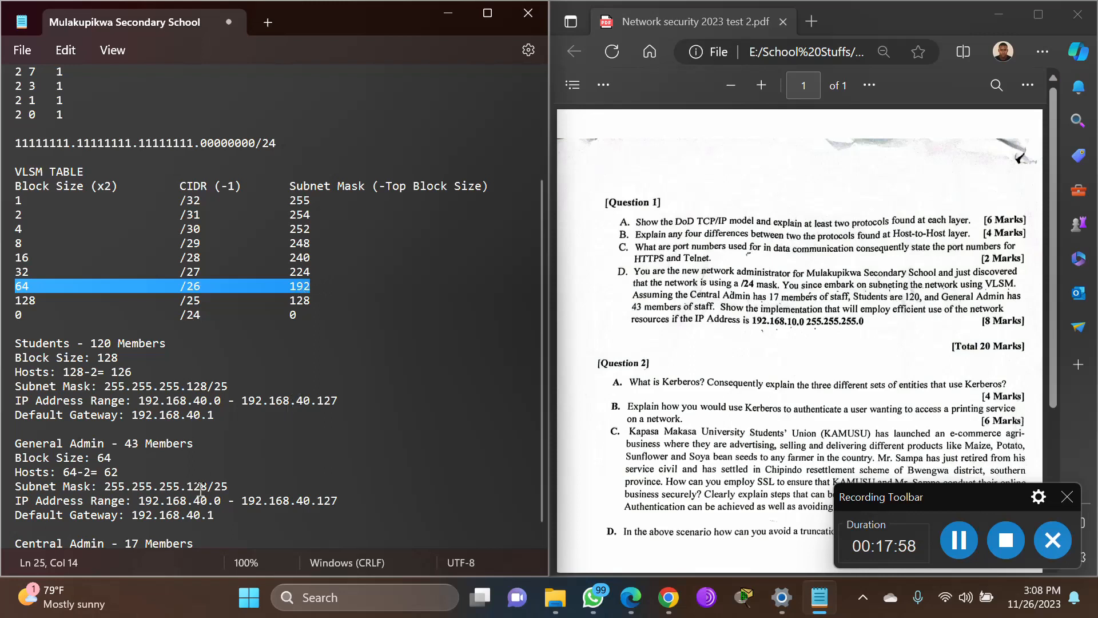
pyautogui.moveTo(188, 487); pyautogui.dragTo(245, 485)
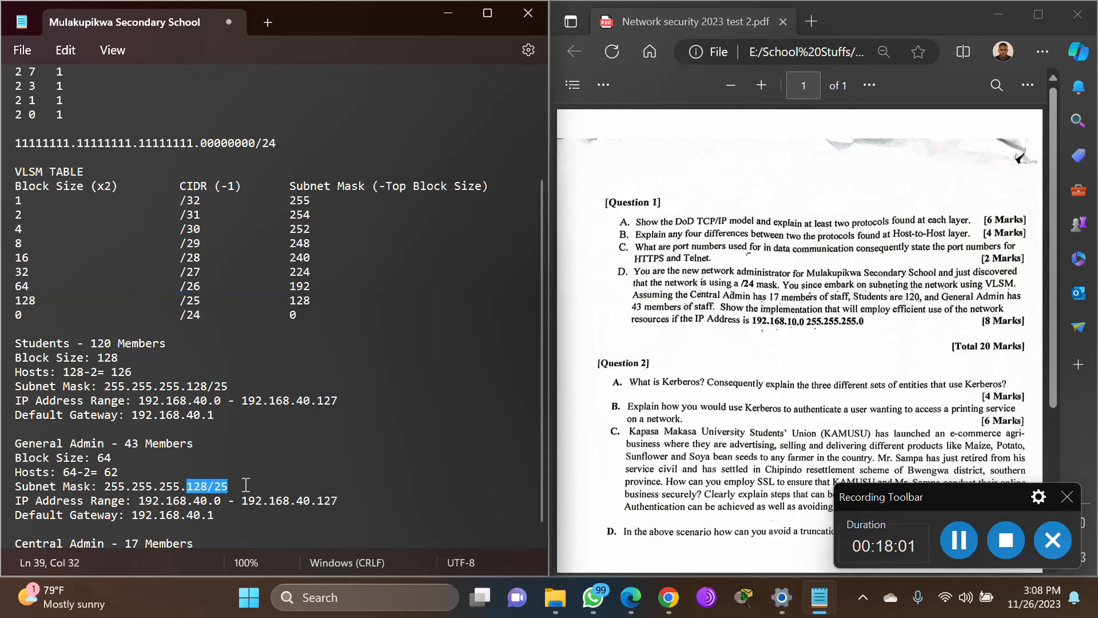
pyautogui.write('192/')
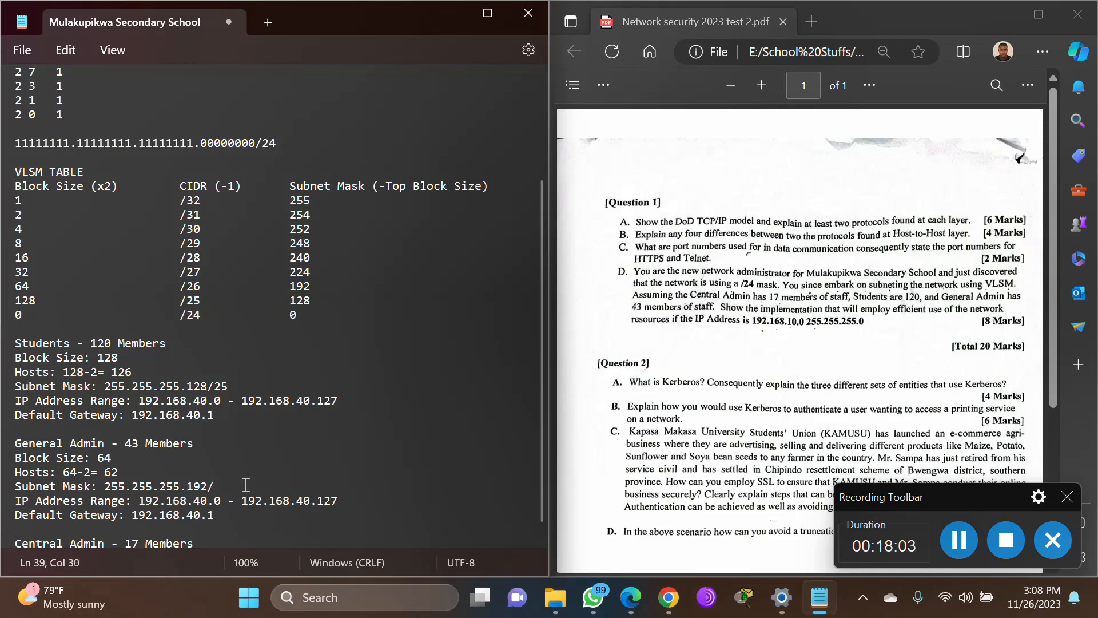
pyautogui.write('26')
# - Start the General Admin IP address range at 192.168.40.128 and clear the last octet of its end address
pyautogui.moveTo(316, 400); pyautogui.dragTo(355, 400)
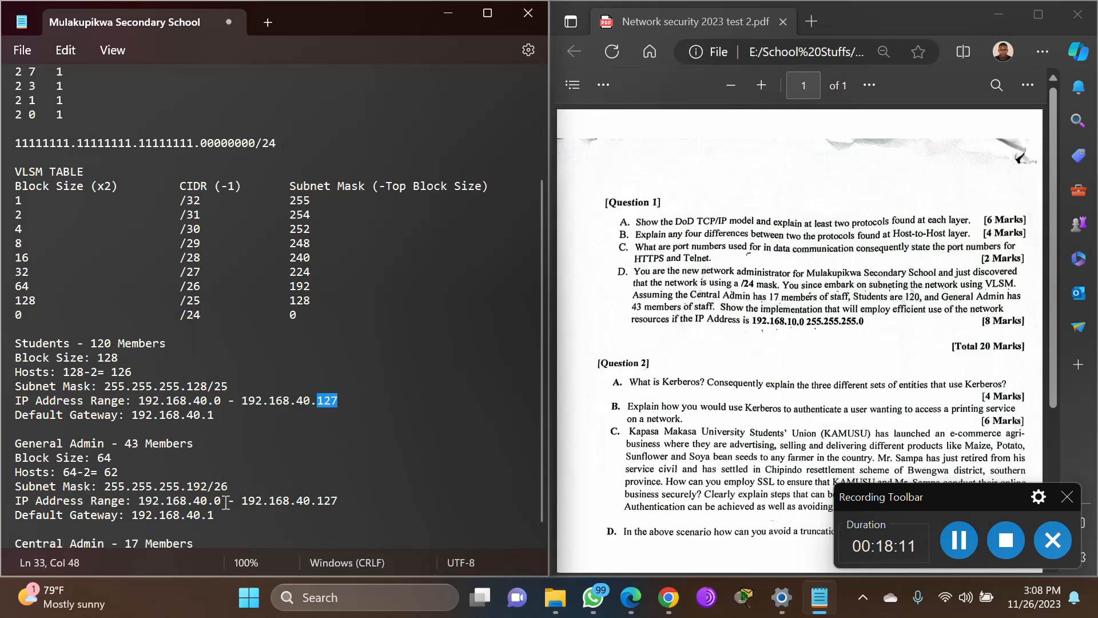
pyautogui.moveTo(215, 502); pyautogui.dragTo(223, 500)
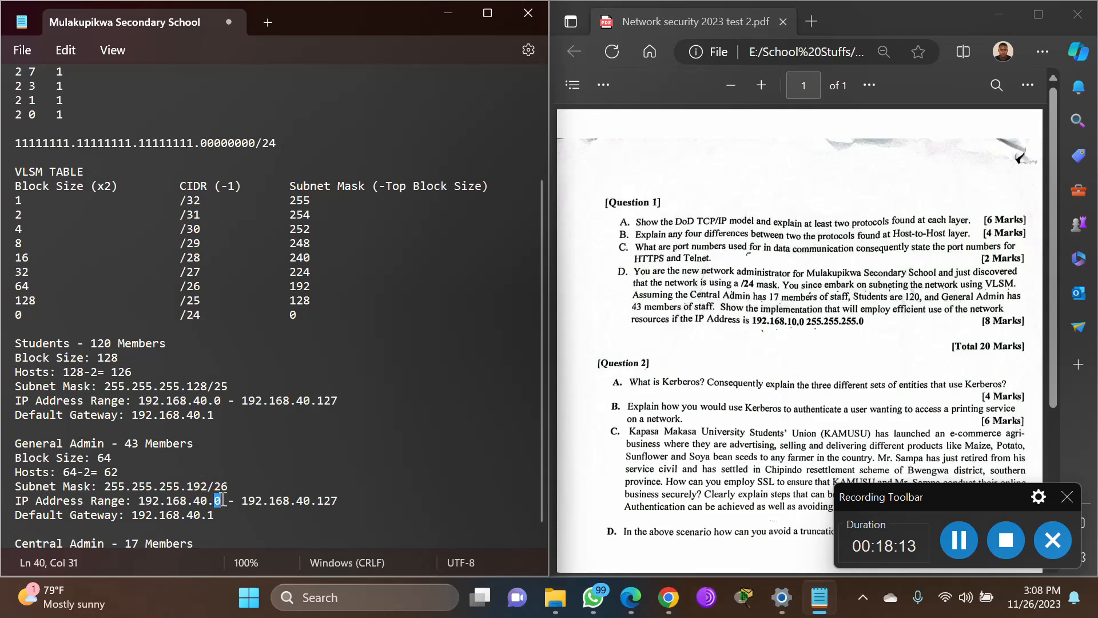
pyautogui.write('128')
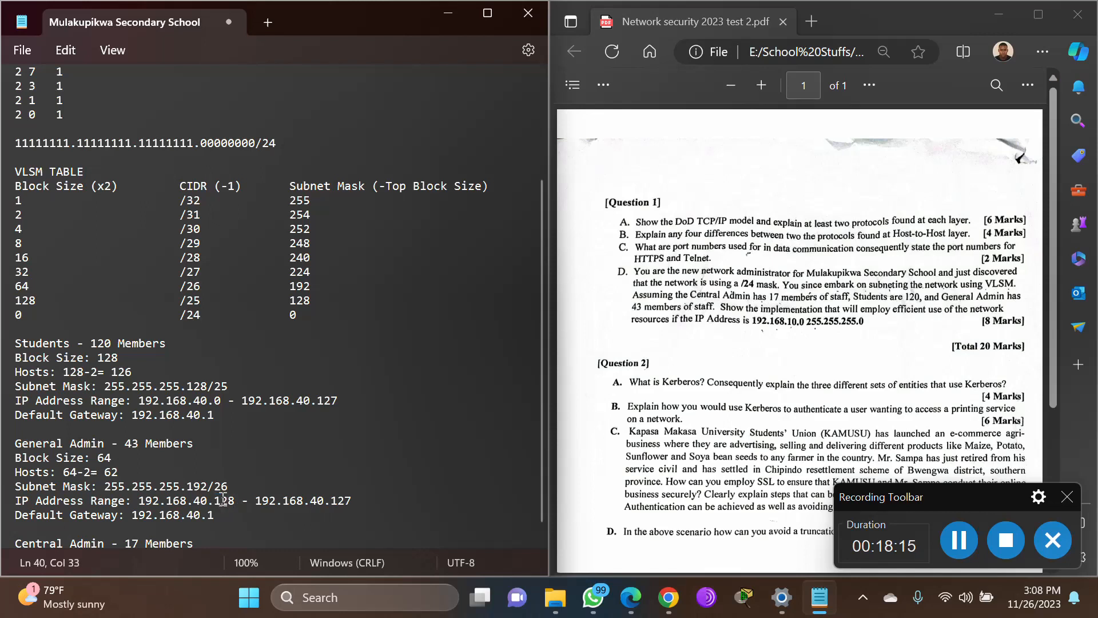
pyautogui.doubleClick(338, 501)
pyautogui.press('BackSpace')
# - Switch to Calculator and add the block size 64 to the General Admin range's starting octet 128
pyautogui.doubleClick(103, 457)
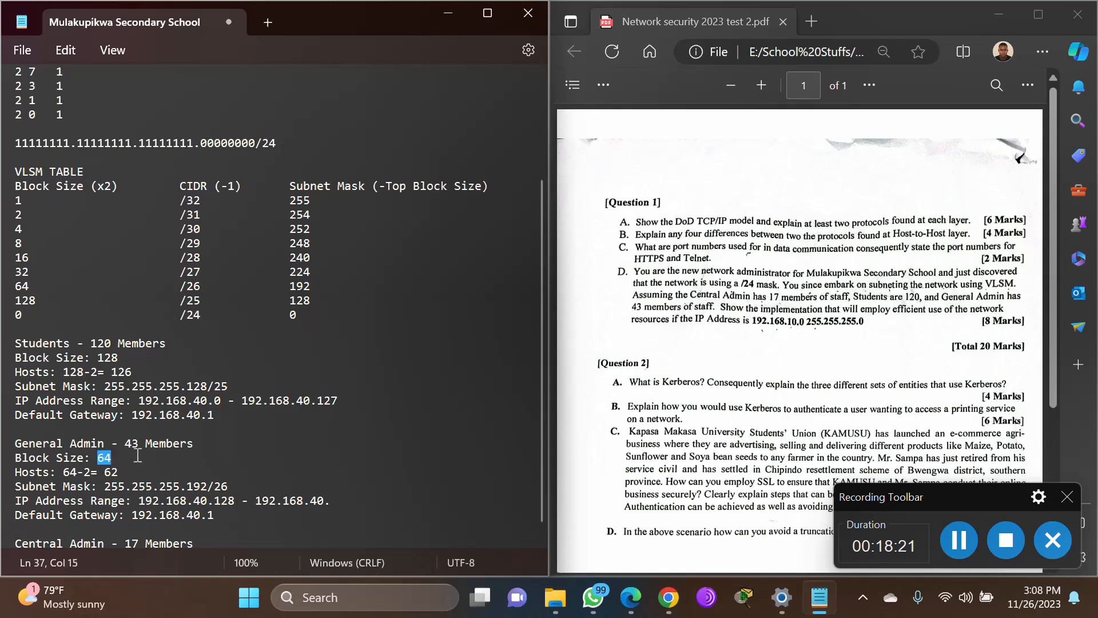
pyautogui.doubleClick(223, 499)
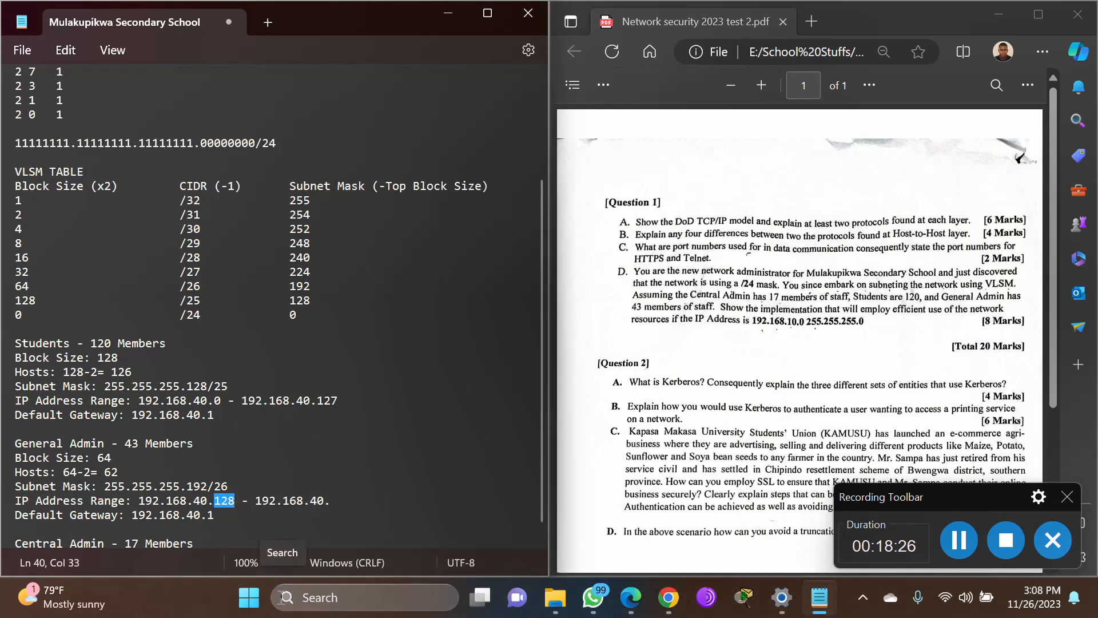
pyautogui.click(306, 597)
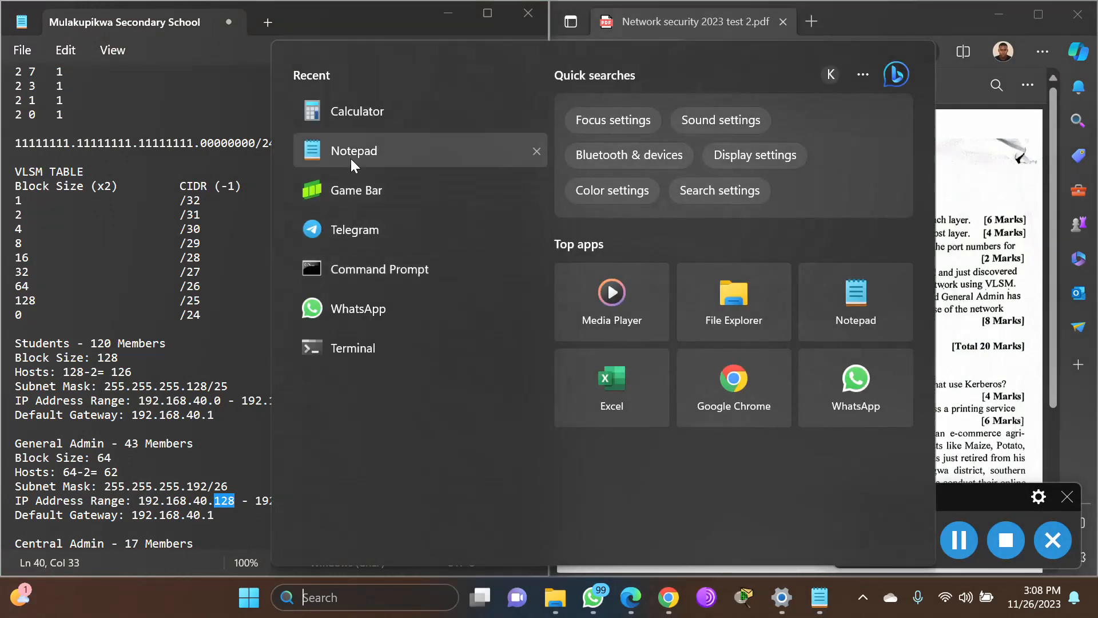
pyautogui.click(352, 119)
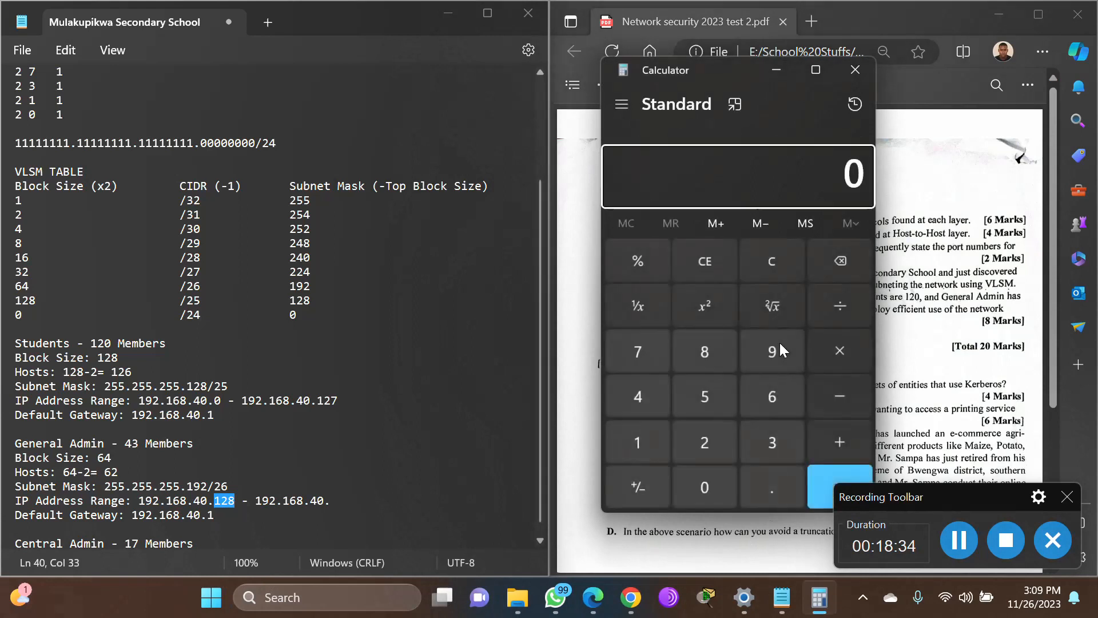
pyautogui.click(647, 441)
pyautogui.click(705, 445)
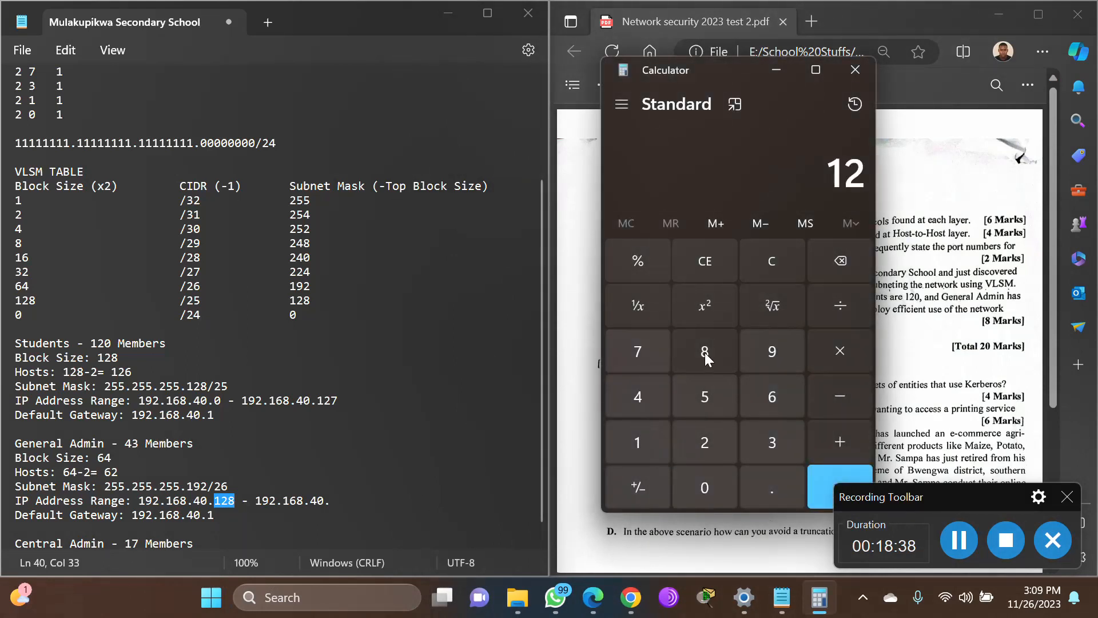
pyautogui.click(704, 352)
pyautogui.click(838, 441)
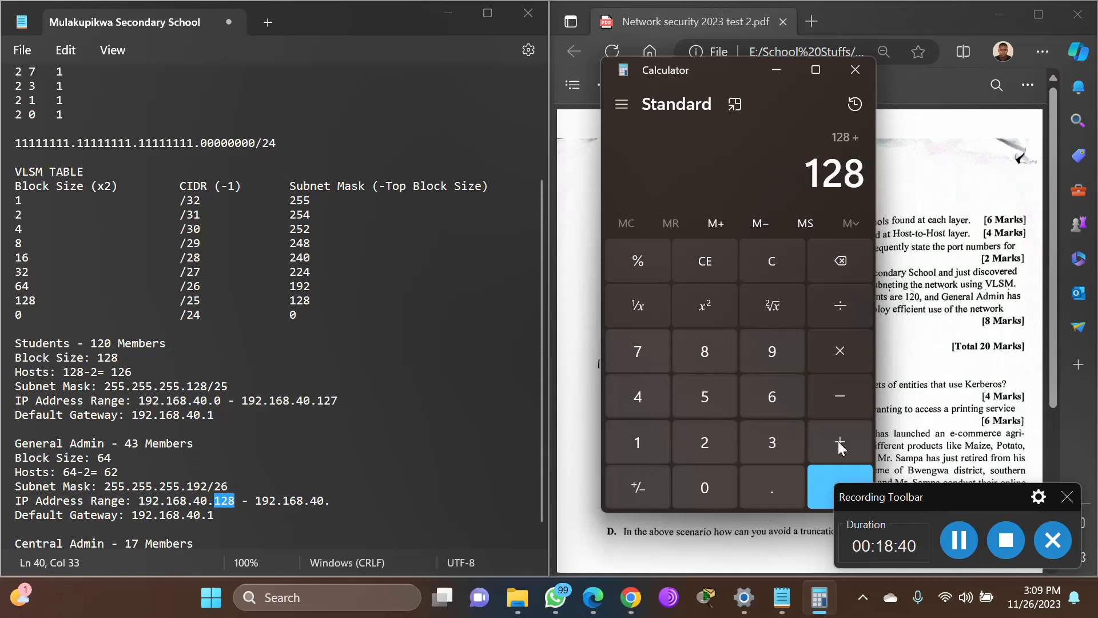
pyautogui.click(786, 391)
pyautogui.click(645, 399)
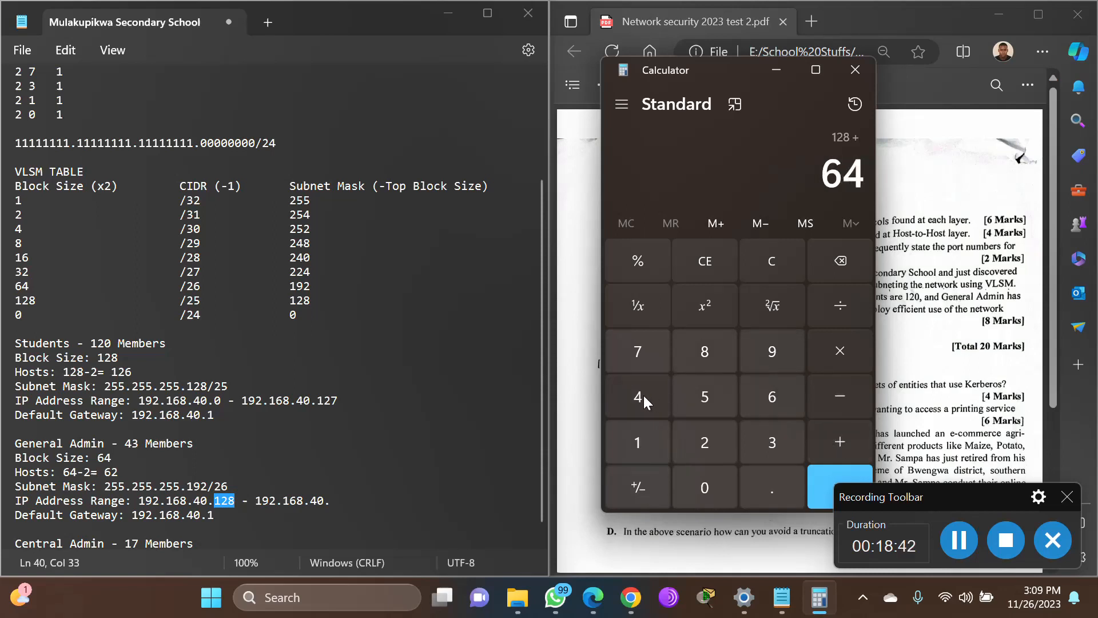
pyautogui.click(818, 480)
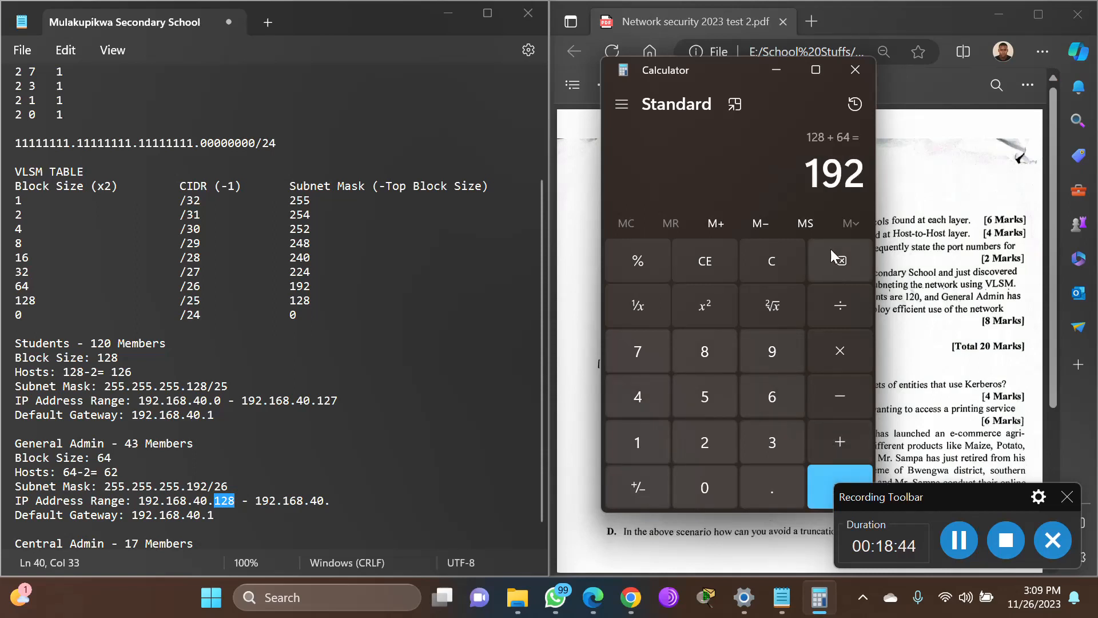
pyautogui.click(775, 74)
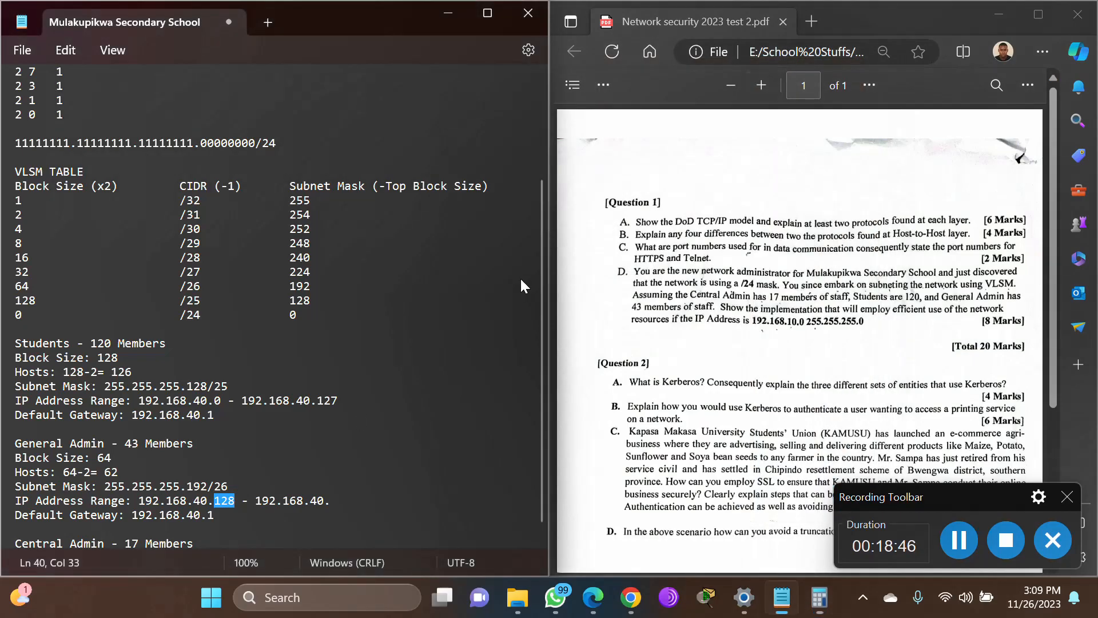
# - Complete the General Admin IP address range with the end address 192.168.40.191
pyautogui.click(342, 503)
pyautogui.write('191')
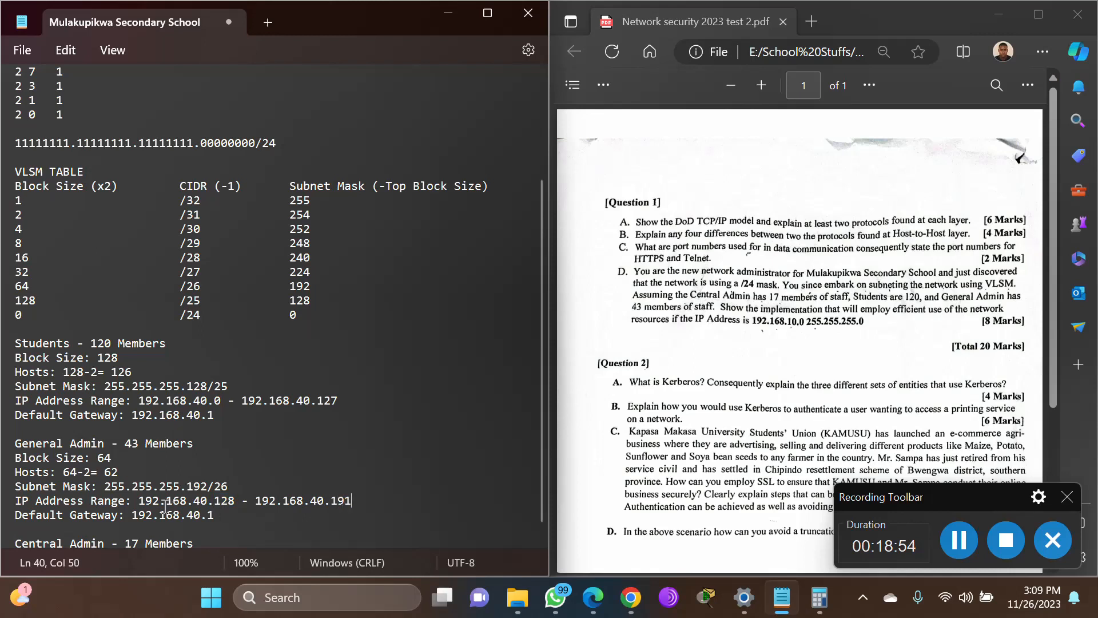
pyautogui.moveTo(139, 501); pyautogui.dragTo(367, 503)
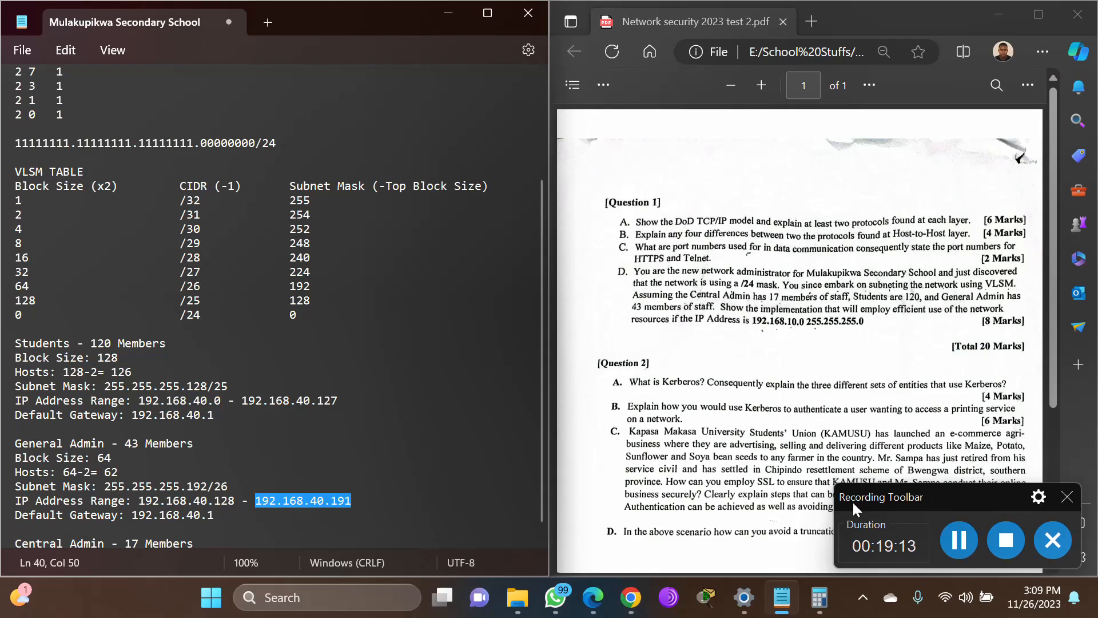
pyautogui.click(957, 540)
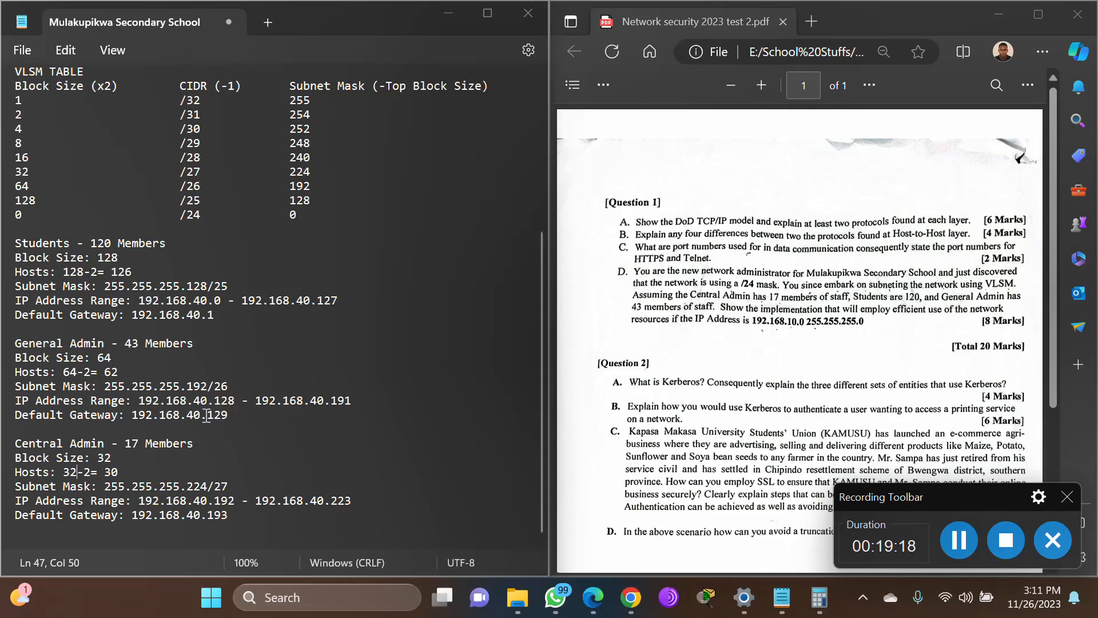
# - Check the General Admin and Central Admin default gateways against the first address of the Central Admin range
pyautogui.moveTo(207, 414); pyautogui.dragTo(251, 411)
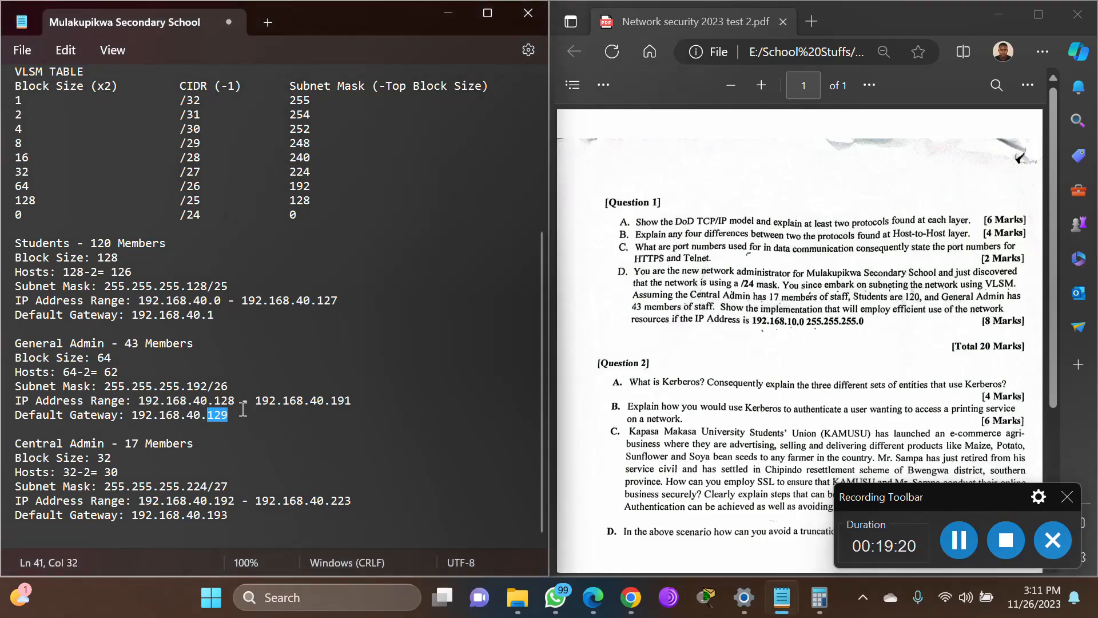
pyautogui.doubleClick(213, 515)
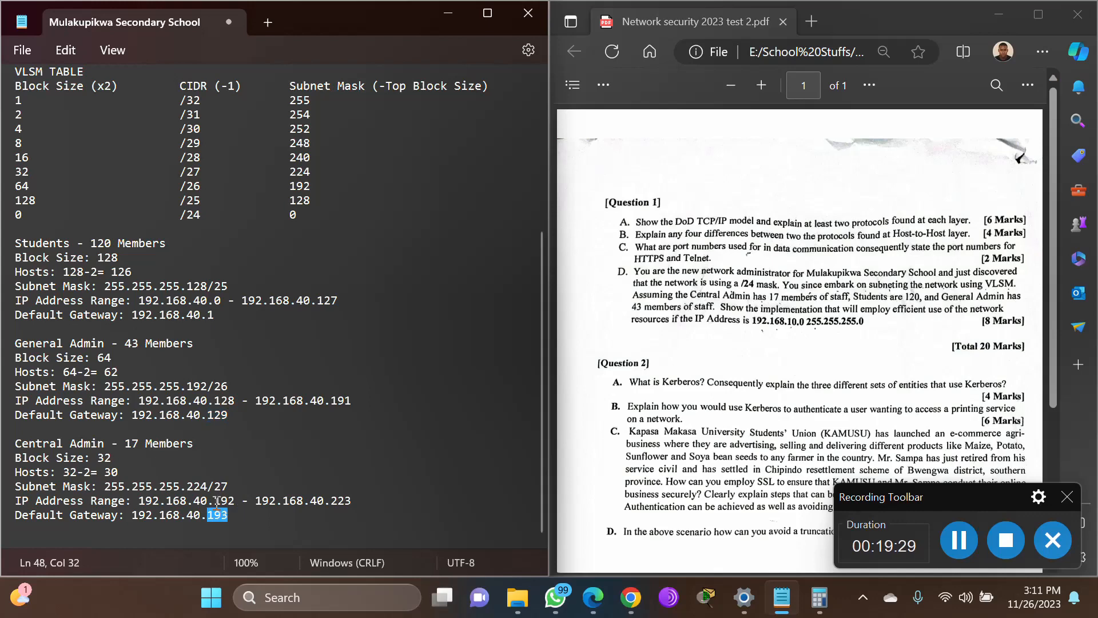
pyautogui.click(217, 501)
pyautogui.moveTo(216, 501); pyautogui.dragTo(236, 498)
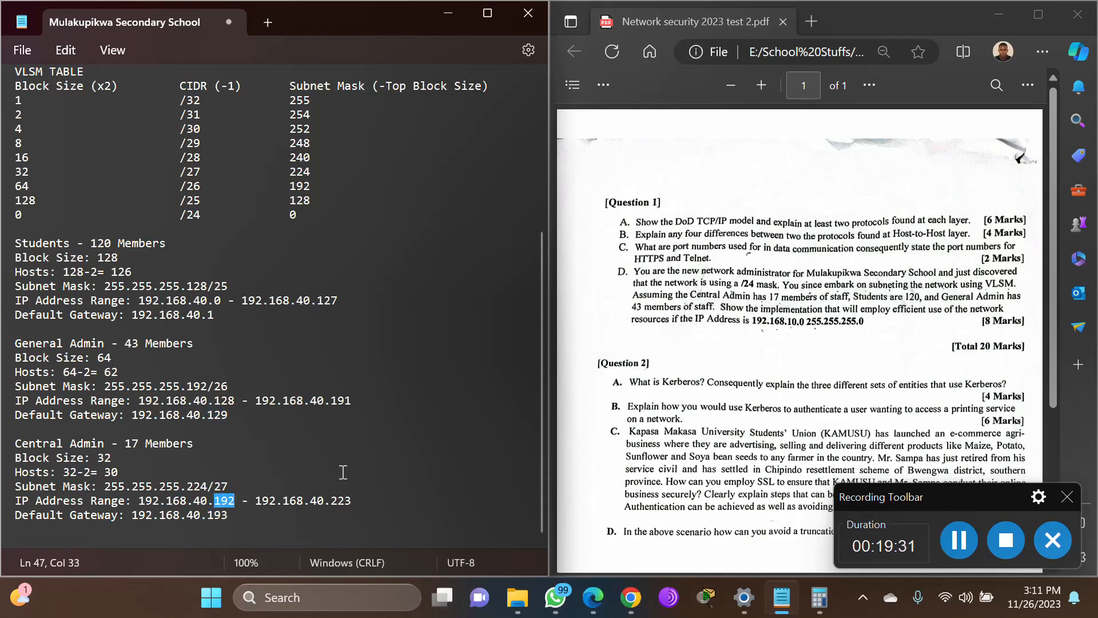
# - Compare the CIDR prefixes in the Students, General Admin and Central Admin subnet masks
pyautogui.press('Up')
pyautogui.press('Up')
pyautogui.moveTo(207, 285); pyautogui.dragTo(229, 286)
pyautogui.moveTo(209, 385); pyautogui.dragTo(241, 384)
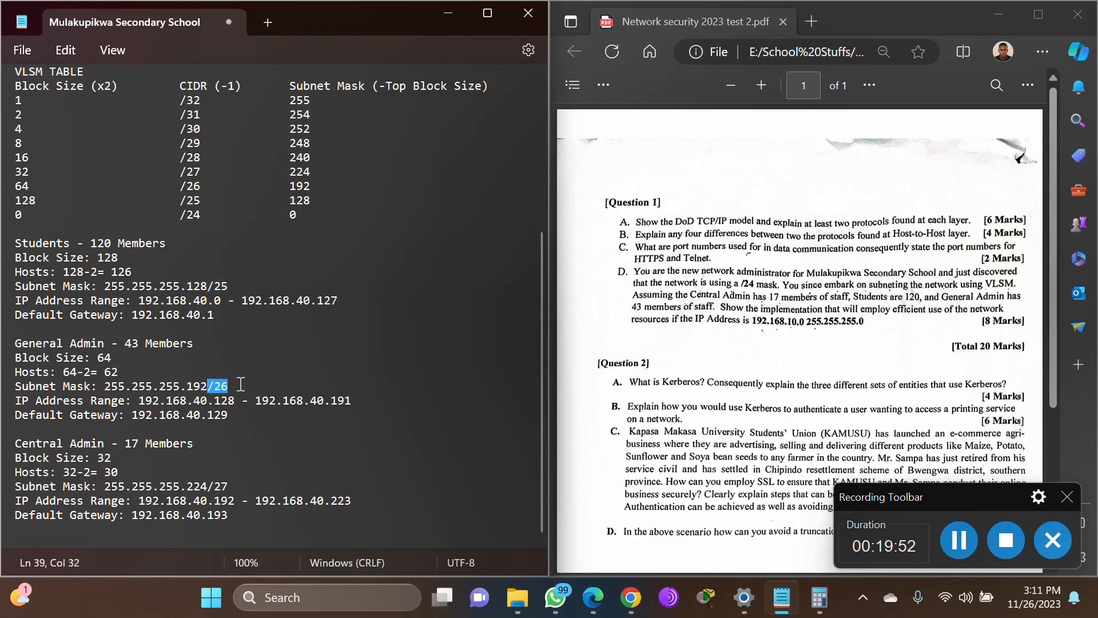
pyautogui.moveTo(207, 486); pyautogui.dragTo(258, 485)
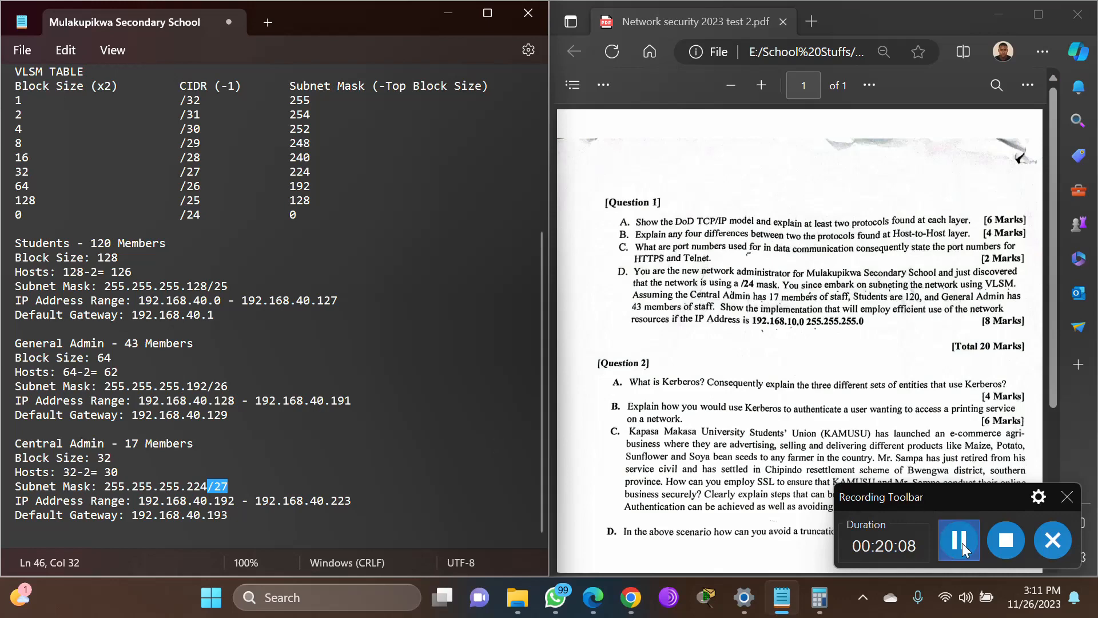
pyautogui.click(964, 551)
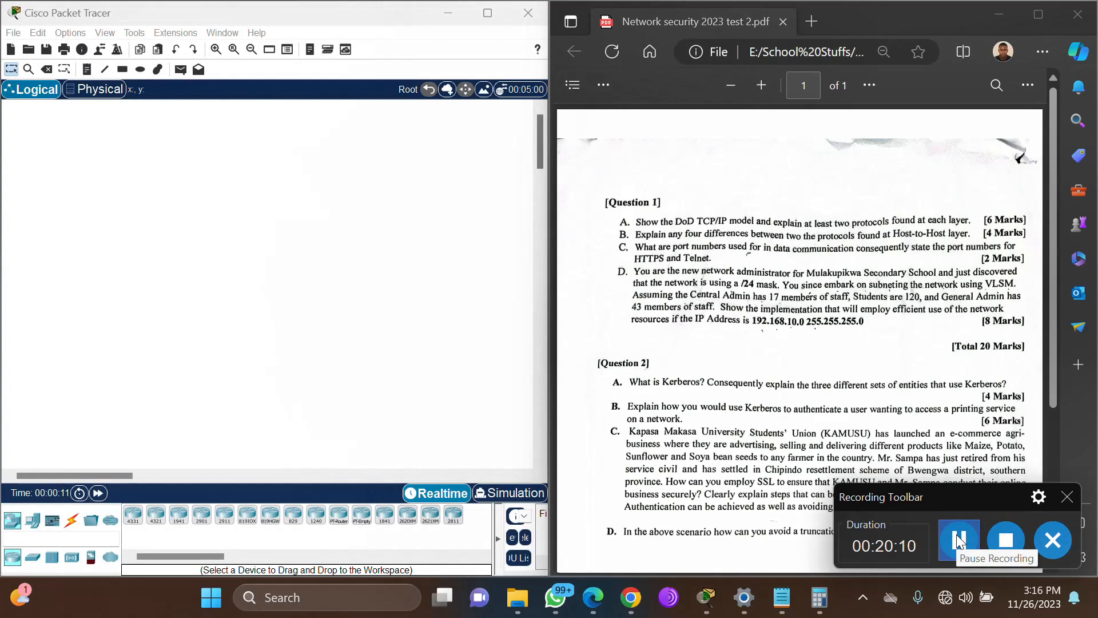
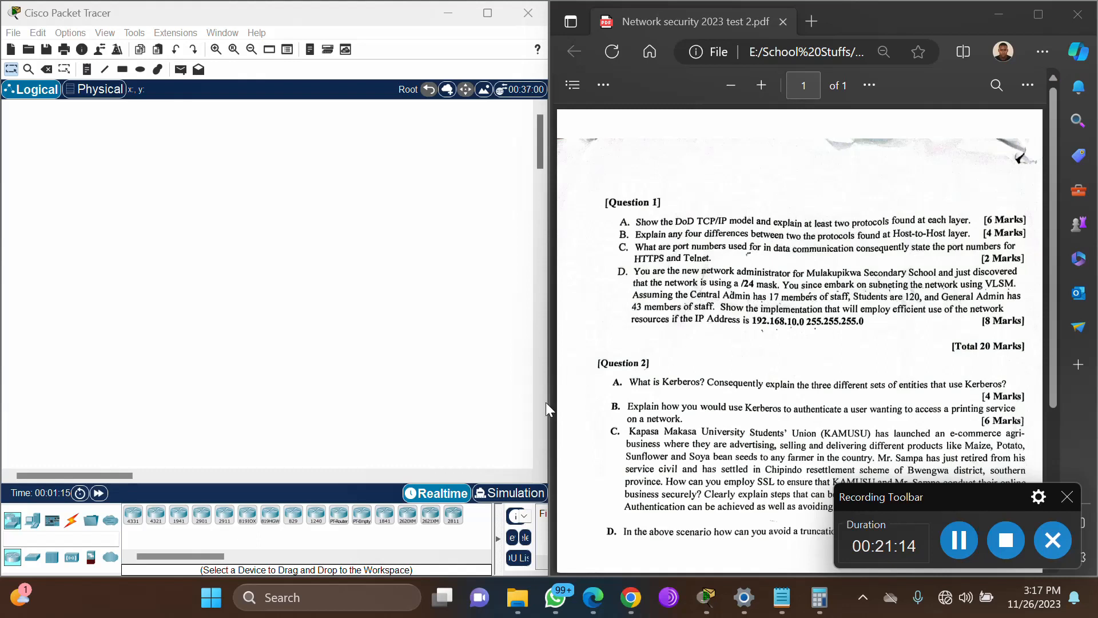
# - Place a 2960 switch in the middle of the empty workspace
pyautogui.click(38, 558)
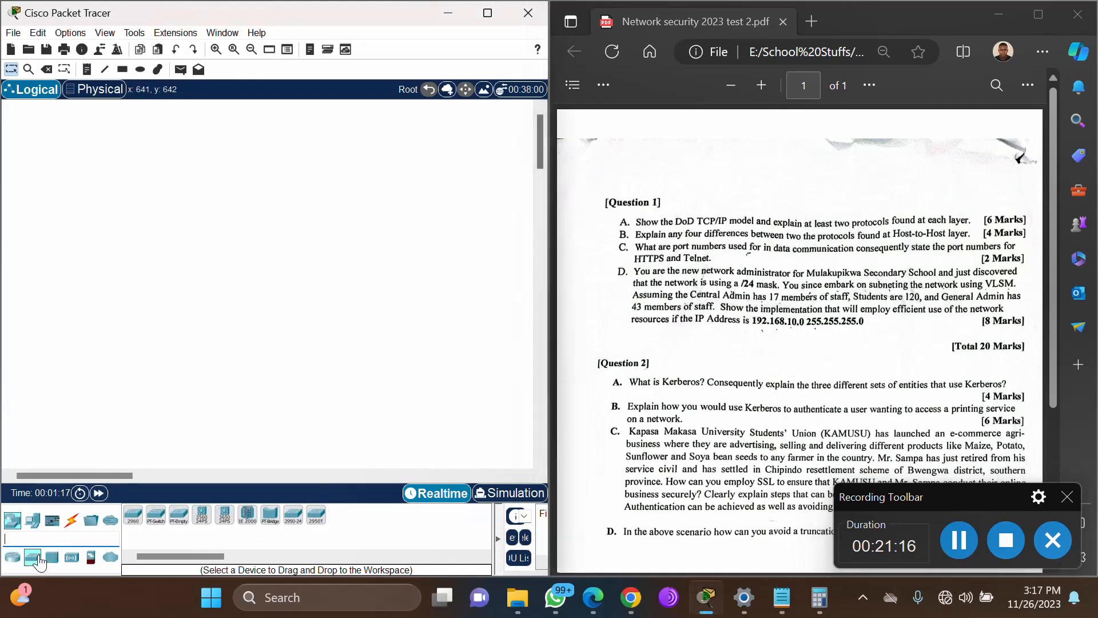
pyautogui.moveTo(130, 522); pyautogui.dragTo(250, 280)
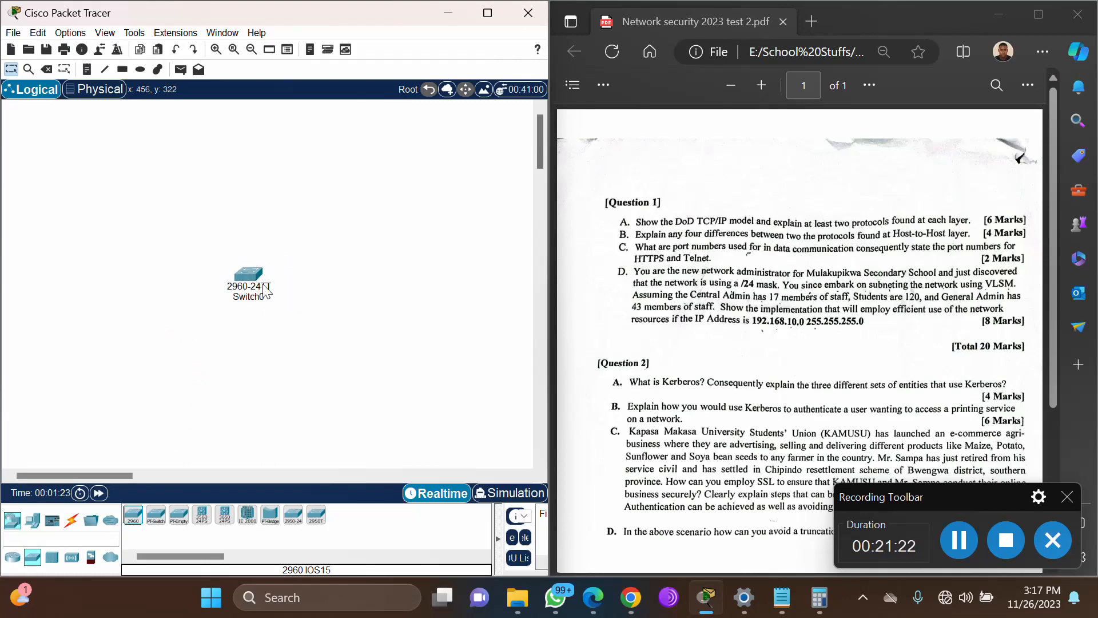
pyautogui.moveTo(264, 289)
# - Add two PCs above the switch, one on each side, and a laptop below it
pyautogui.click(33, 521)
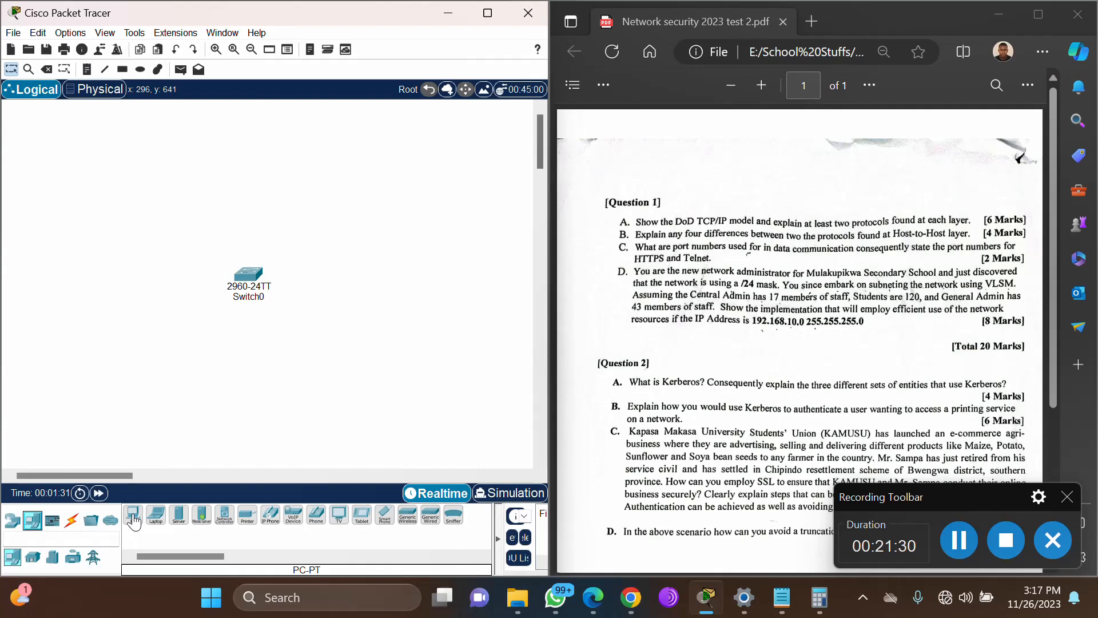
pyautogui.moveTo(133, 518); pyautogui.dragTo(149, 452)
pyautogui.click(189, 205)
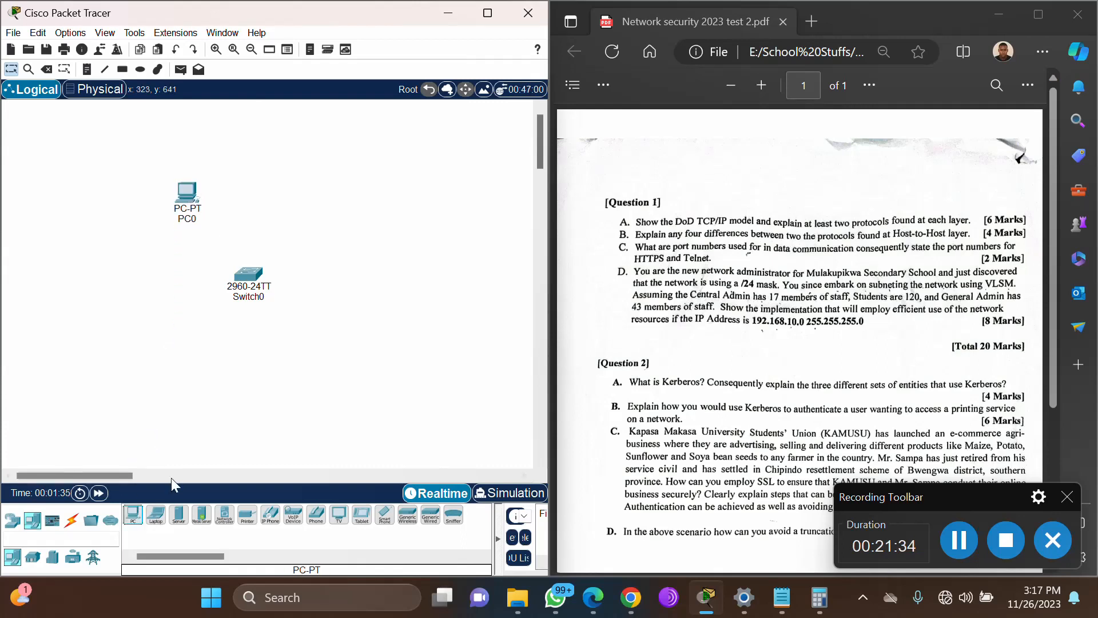
pyautogui.click(132, 516)
pyautogui.click(330, 202)
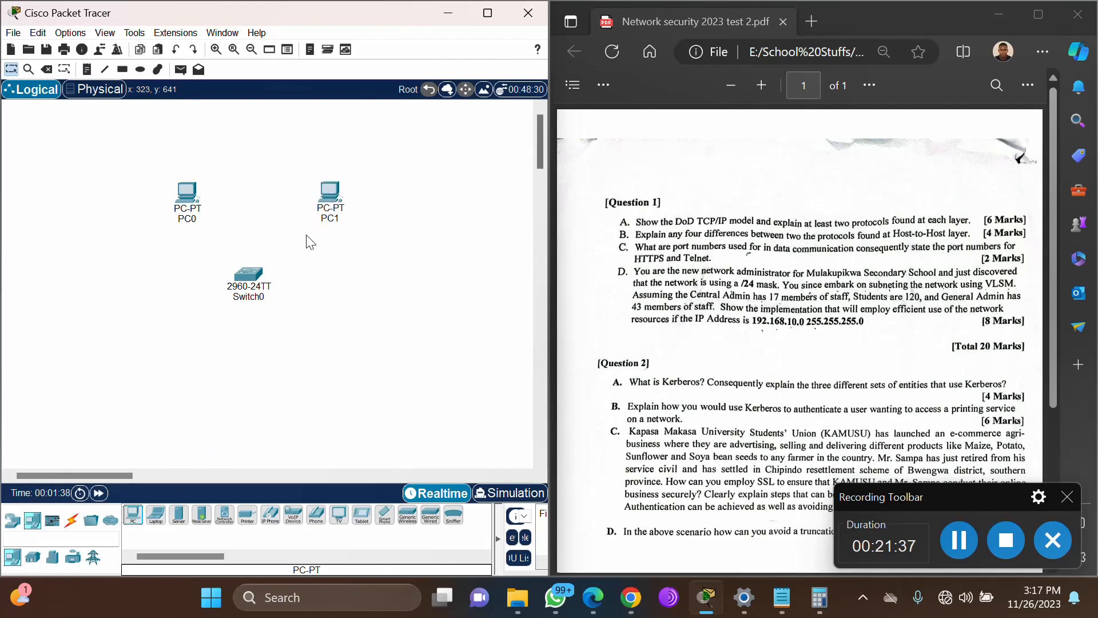
pyautogui.click(156, 516)
pyautogui.click(247, 373)
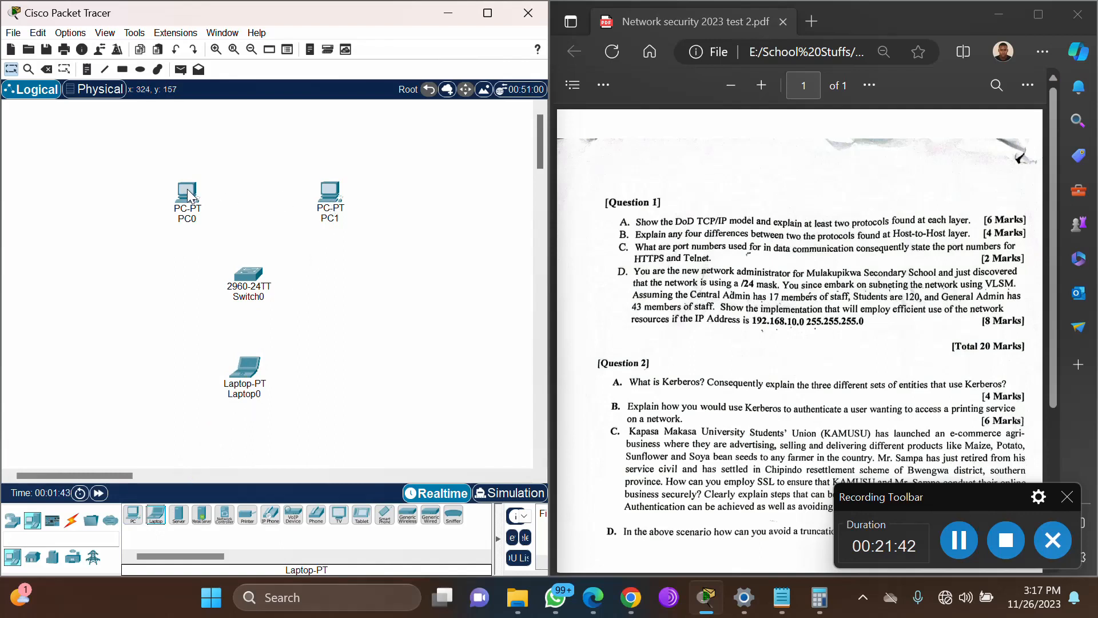
# - Nudge PC0, PC1 and Laptop0 slightly outward from the switch to adjust their spacing
pyautogui.moveTo(190, 195); pyautogui.dragTo(186, 191)
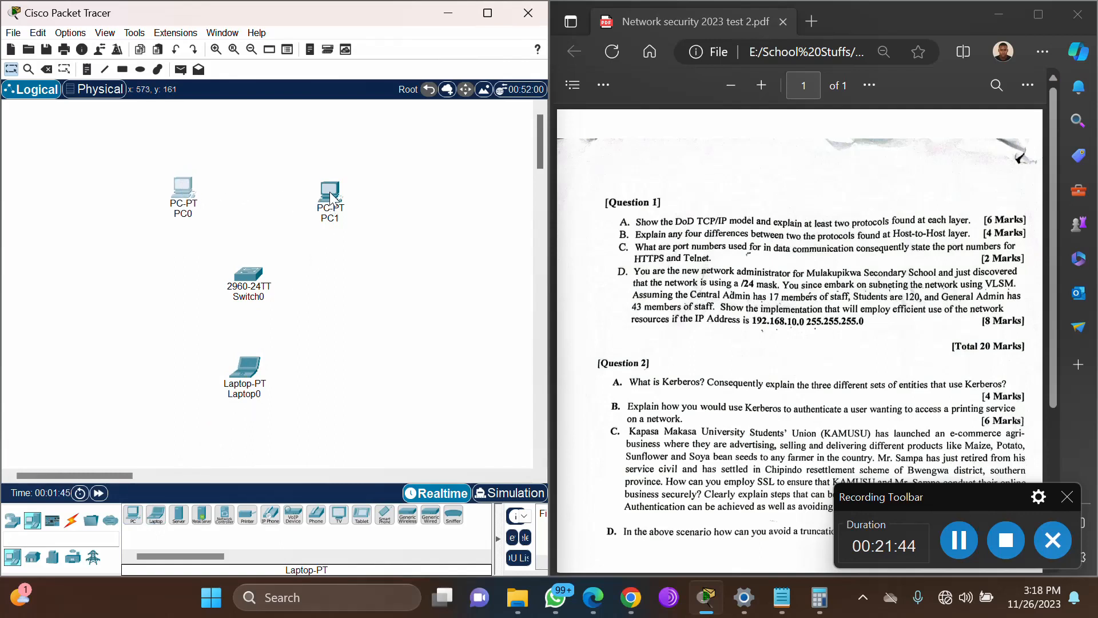
pyautogui.moveTo(330, 192); pyautogui.dragTo(334, 183)
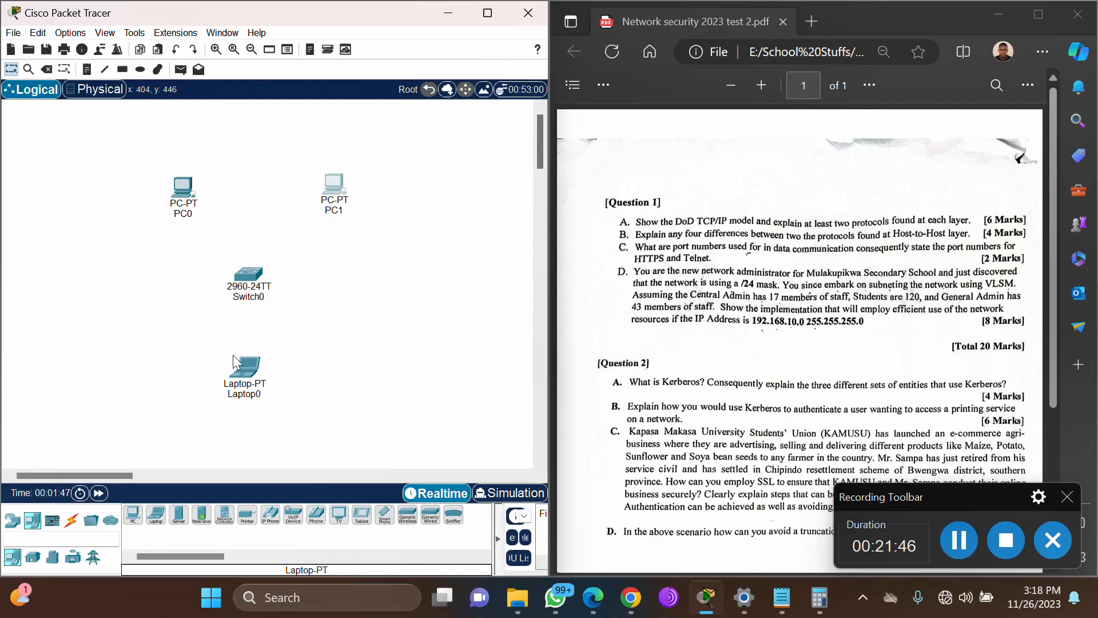
pyautogui.moveTo(249, 373); pyautogui.dragTo(245, 378)
pyautogui.click(297, 347)
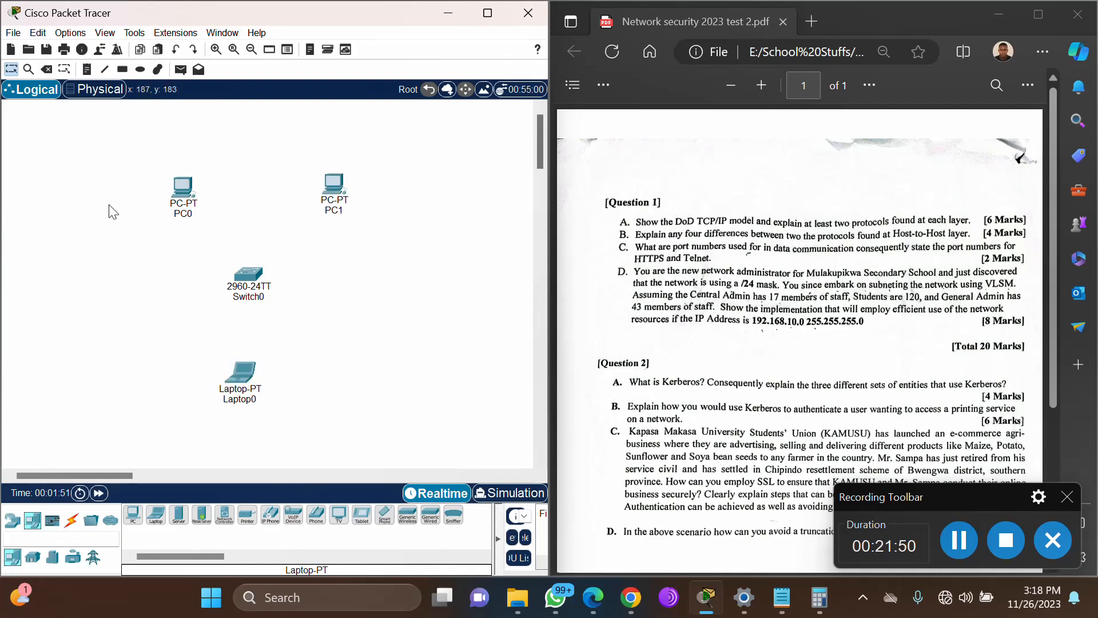
# - Label PC0 as Students, PC1 as General Admin and Laptop0 as Central Admin with text notes
pyautogui.click(86, 70)
pyautogui.click(175, 158)
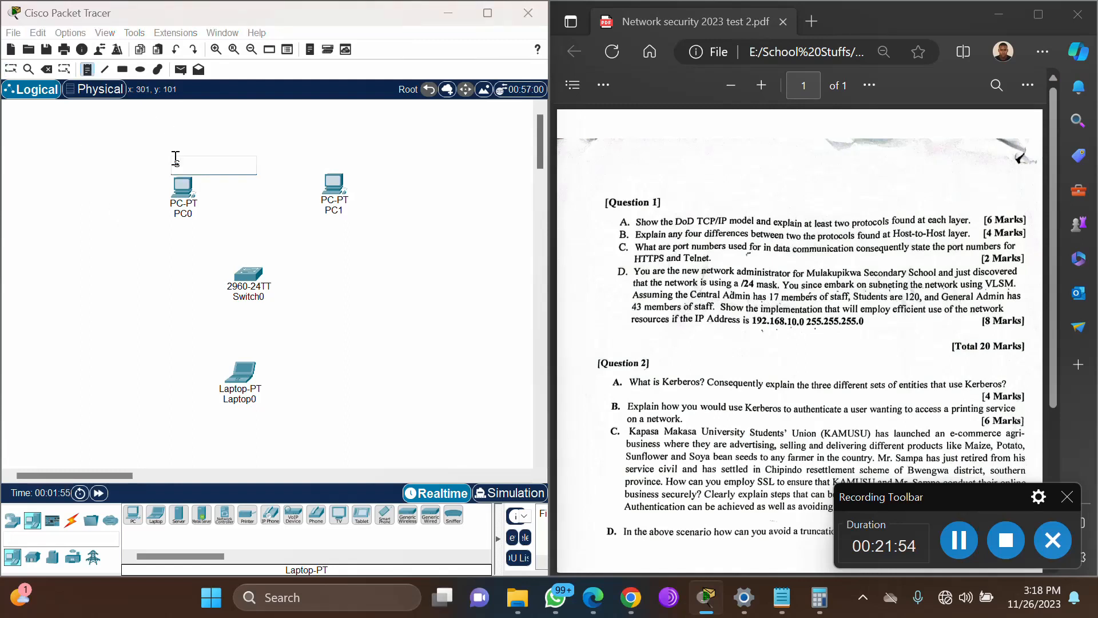
pyautogui.write('Students')
pyautogui.click(325, 158)
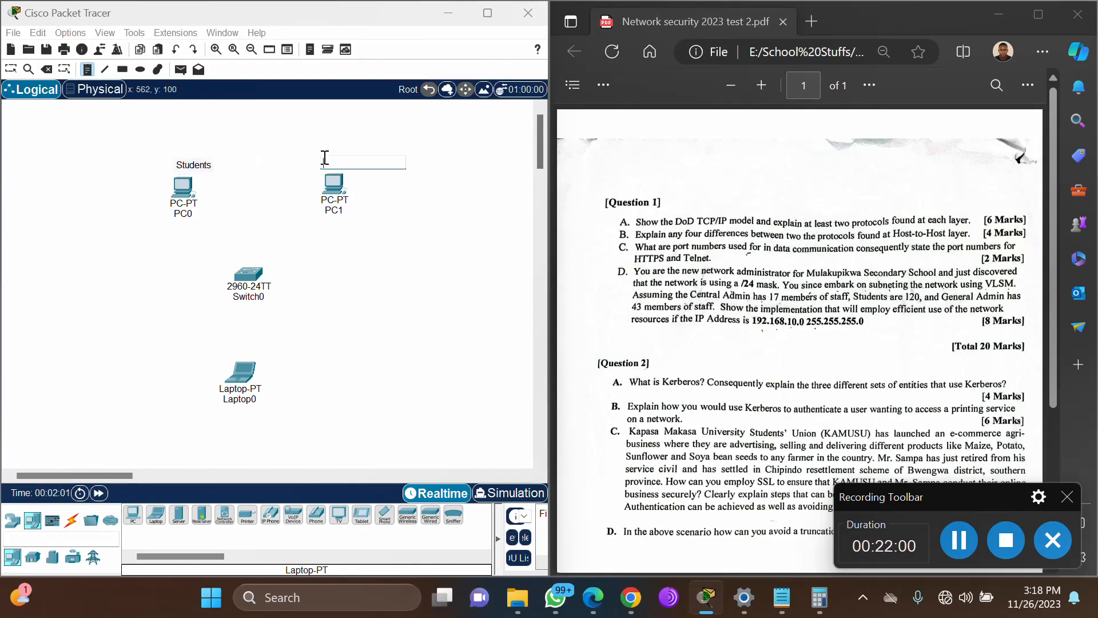
pyautogui.write('General Admin')
pyautogui.click(227, 422)
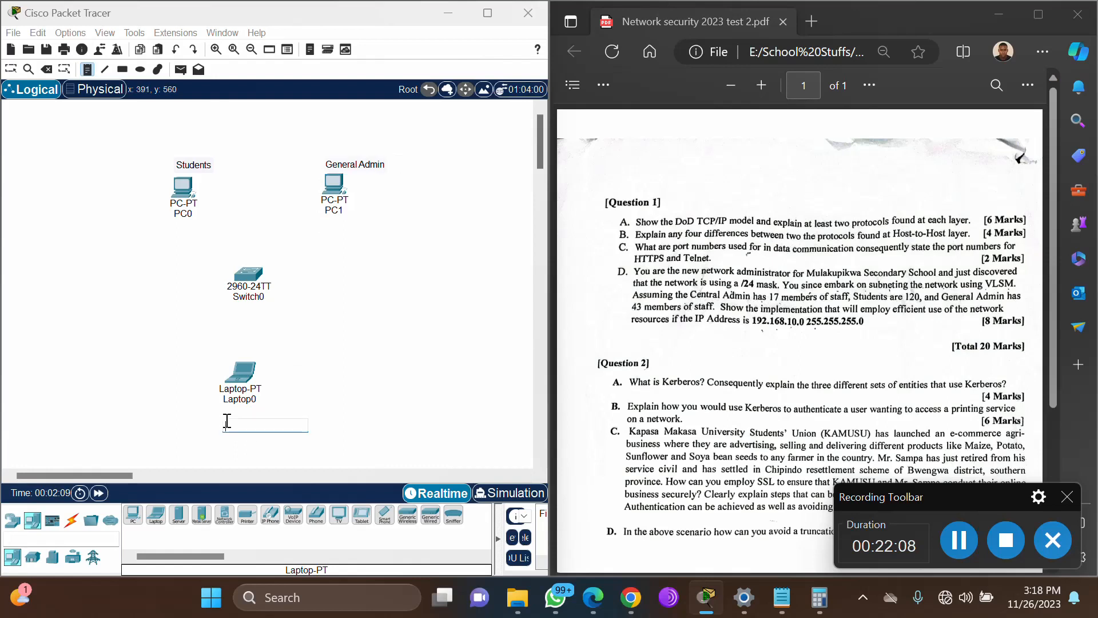
pyautogui.write('Centra')
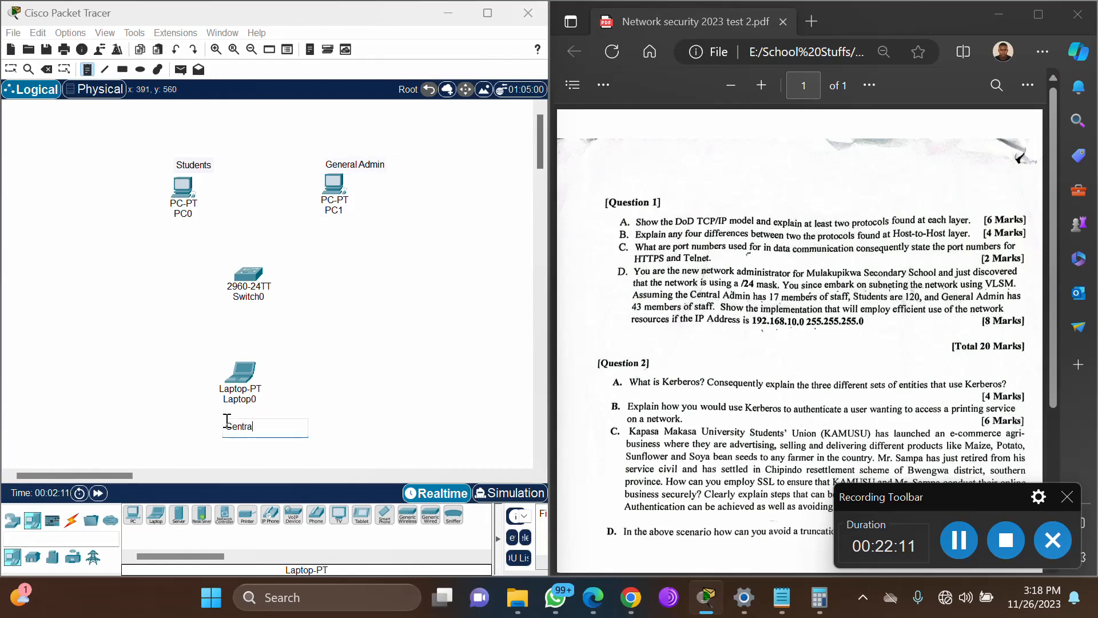
pyautogui.write('l Admin')
pyautogui.press('Escape')
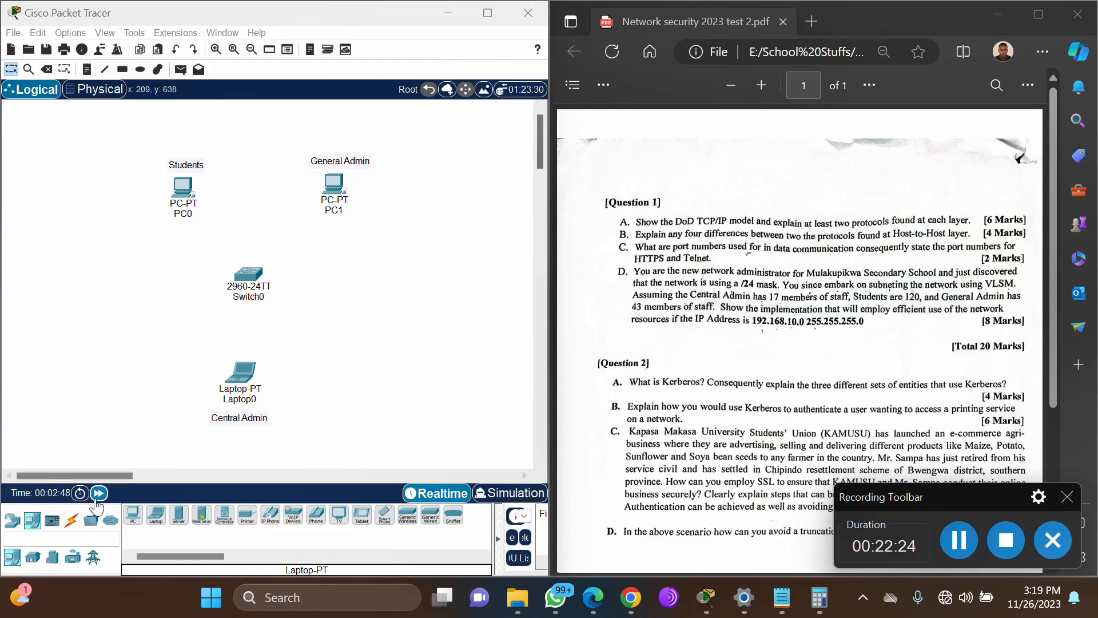
# - Connect PC0's FastEthernet0 to the switch's FastEthernet0/2 with a copper straight-through cable
pyautogui.click(71, 520)
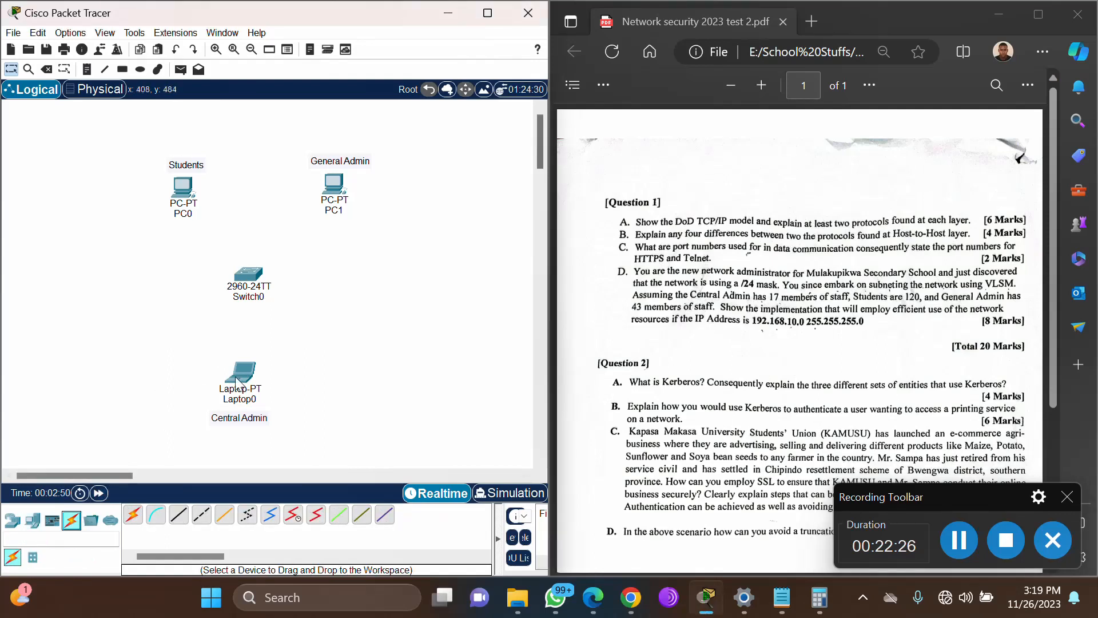
pyautogui.click(178, 517)
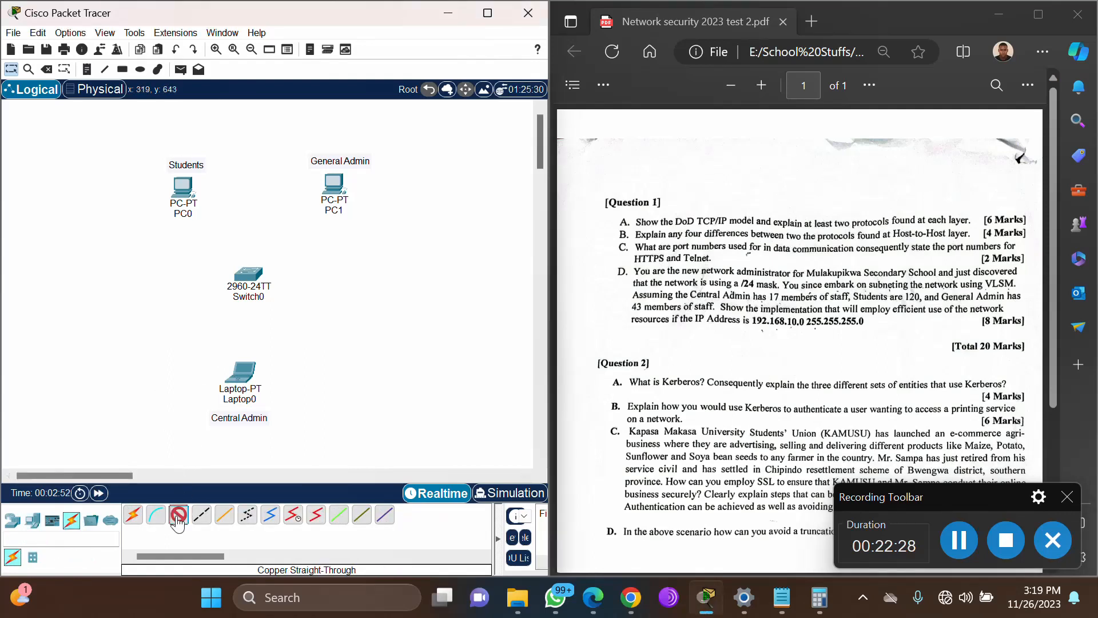
pyautogui.click(186, 192)
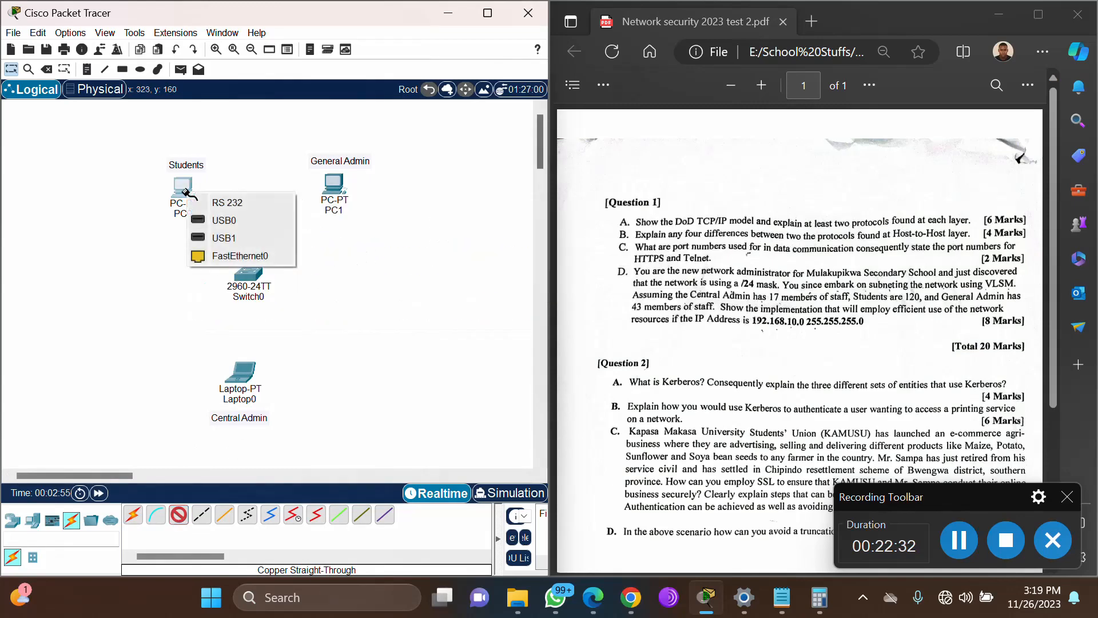
pyautogui.click(245, 257)
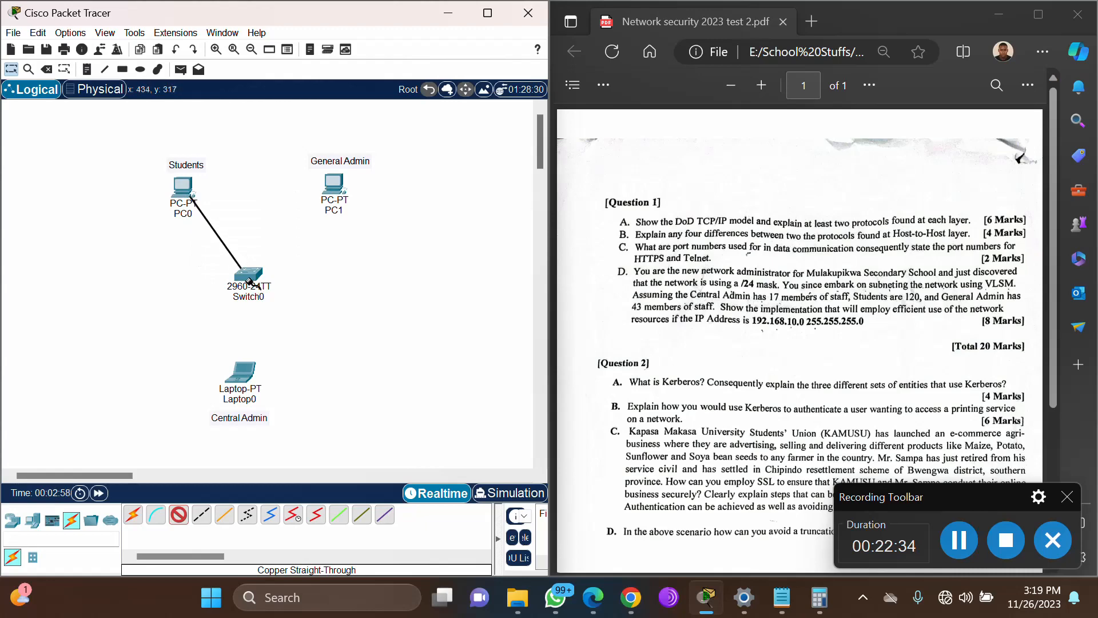
pyautogui.click(249, 281)
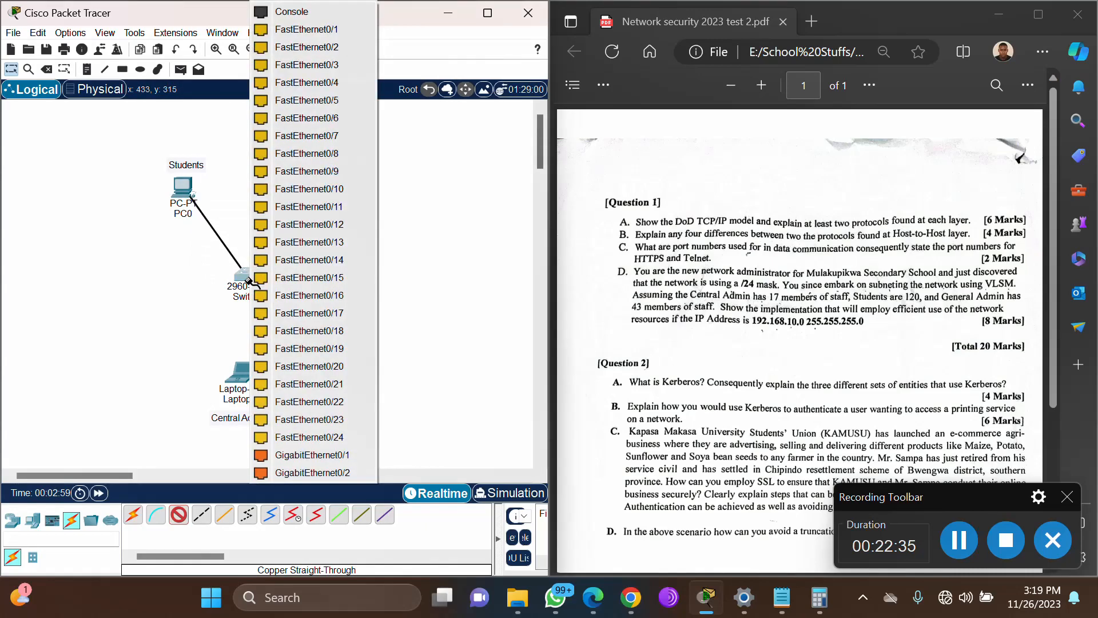
pyautogui.click(331, 51)
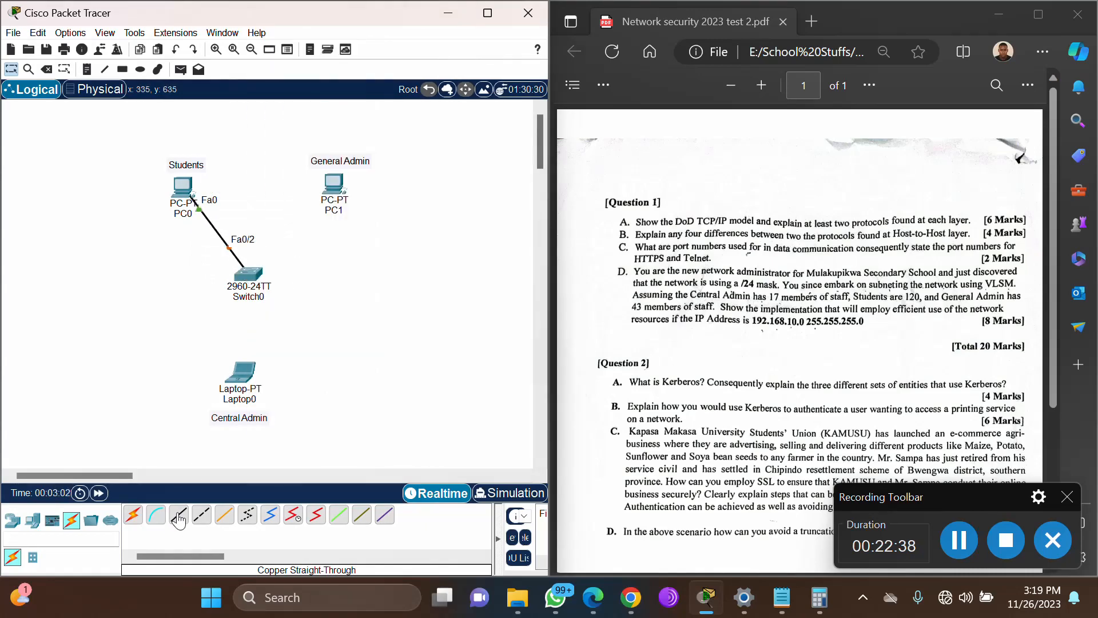
# - Connect PC1's FastEthernet0 to the switch's FastEthernet0/3 with a copper straight-through cable
pyautogui.click(179, 516)
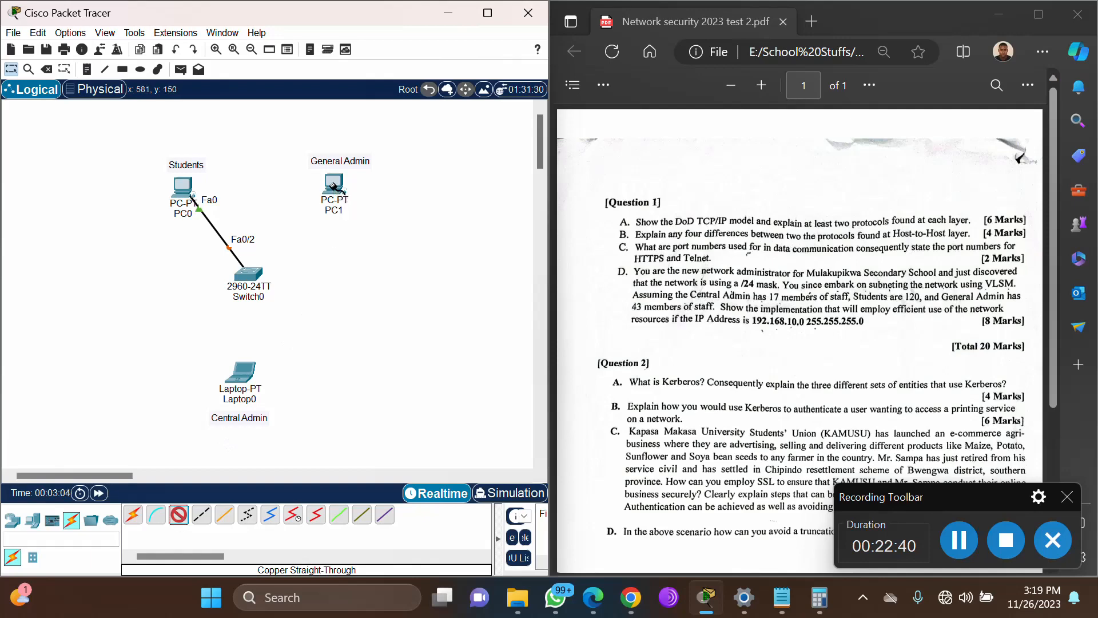
pyautogui.click(333, 186)
pyautogui.click(372, 250)
pyautogui.click(251, 279)
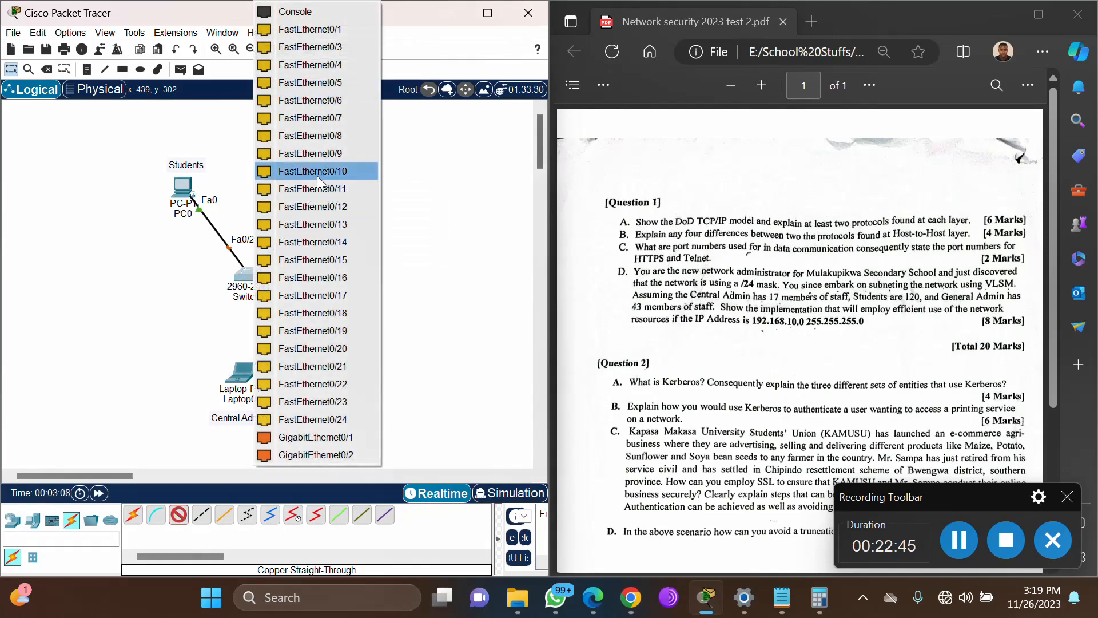
pyautogui.click(331, 48)
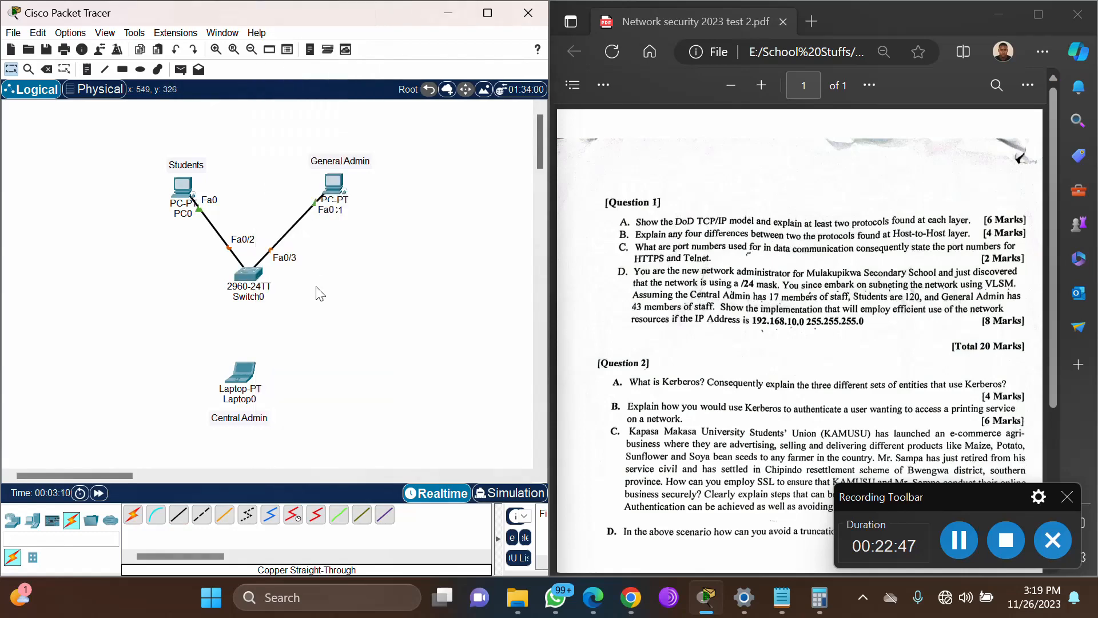
# - Connect Laptop0's FastEthernet0 to the switch's FastEthernet0/4 with a copper straight-through cable
pyautogui.click(178, 515)
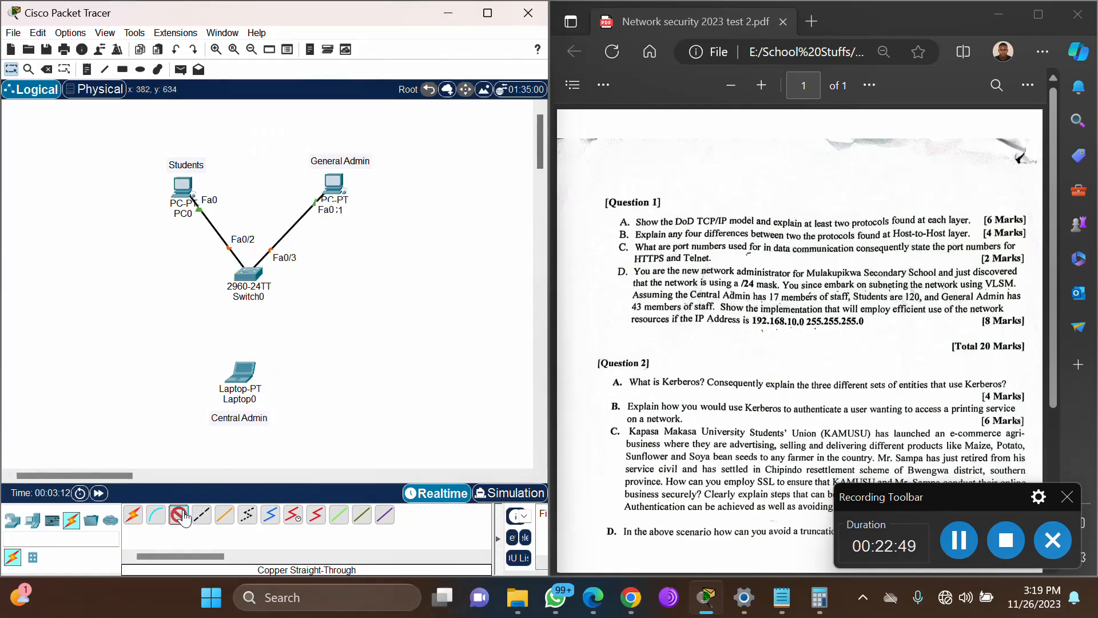
pyautogui.click(244, 373)
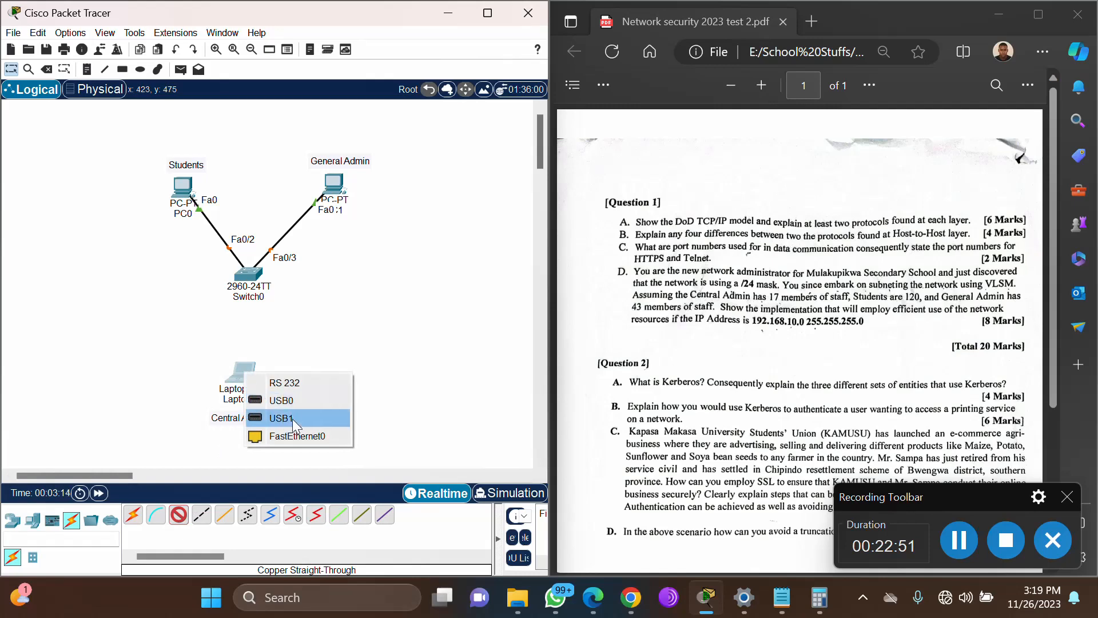
pyautogui.click(283, 438)
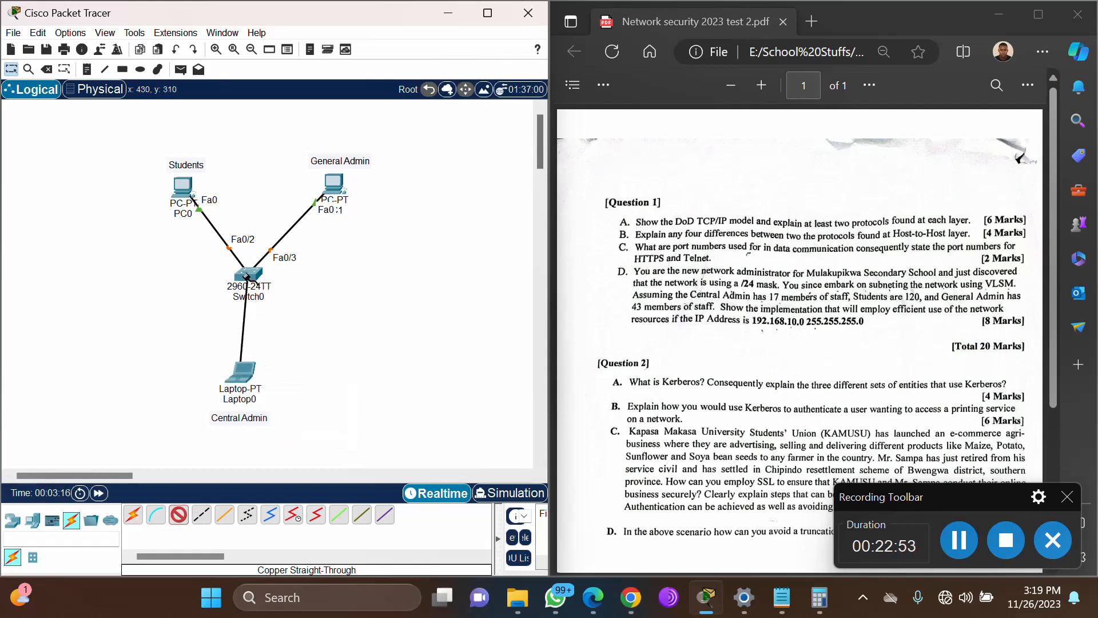
pyautogui.click(246, 275)
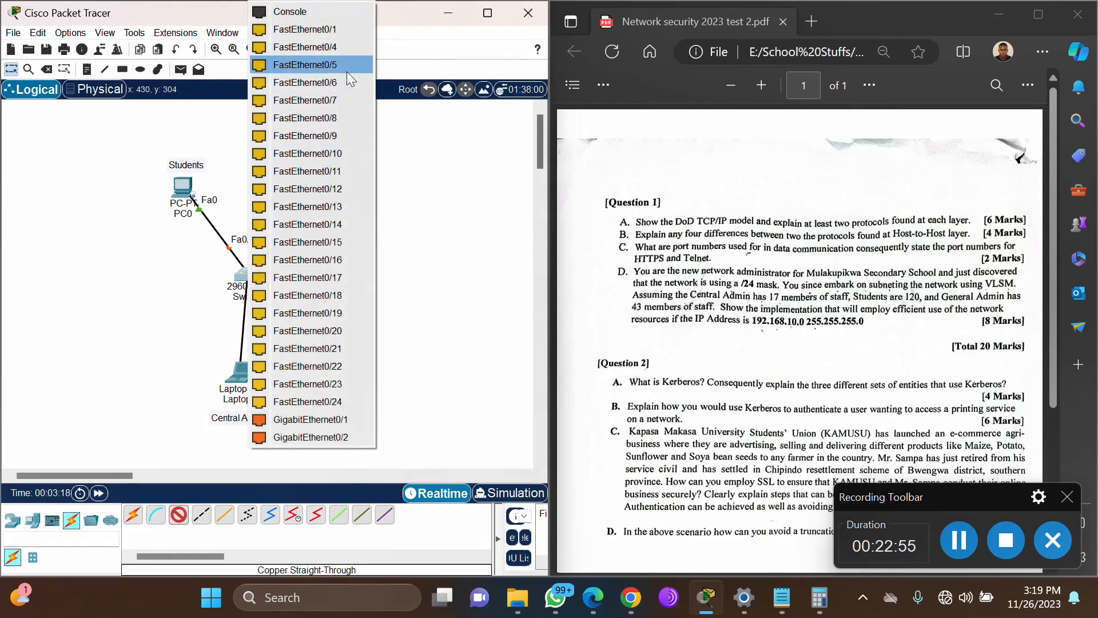
pyautogui.click(332, 48)
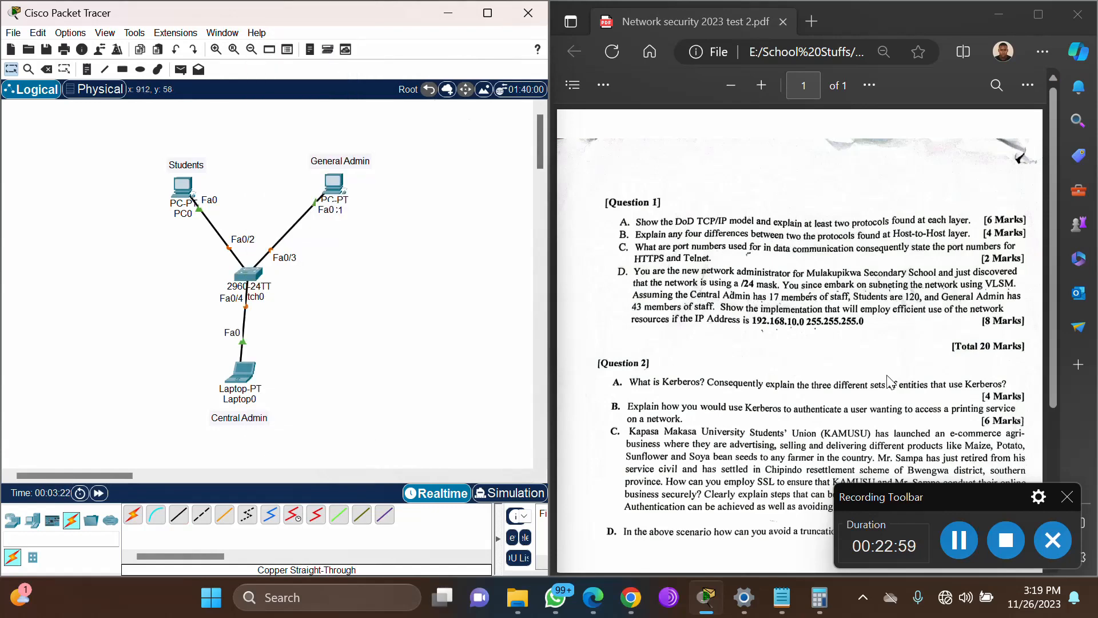
# - Switch to the Notepad notes and add the lines "Device:" and "PC0:" below the Students default gateway
pyautogui.click(959, 540)
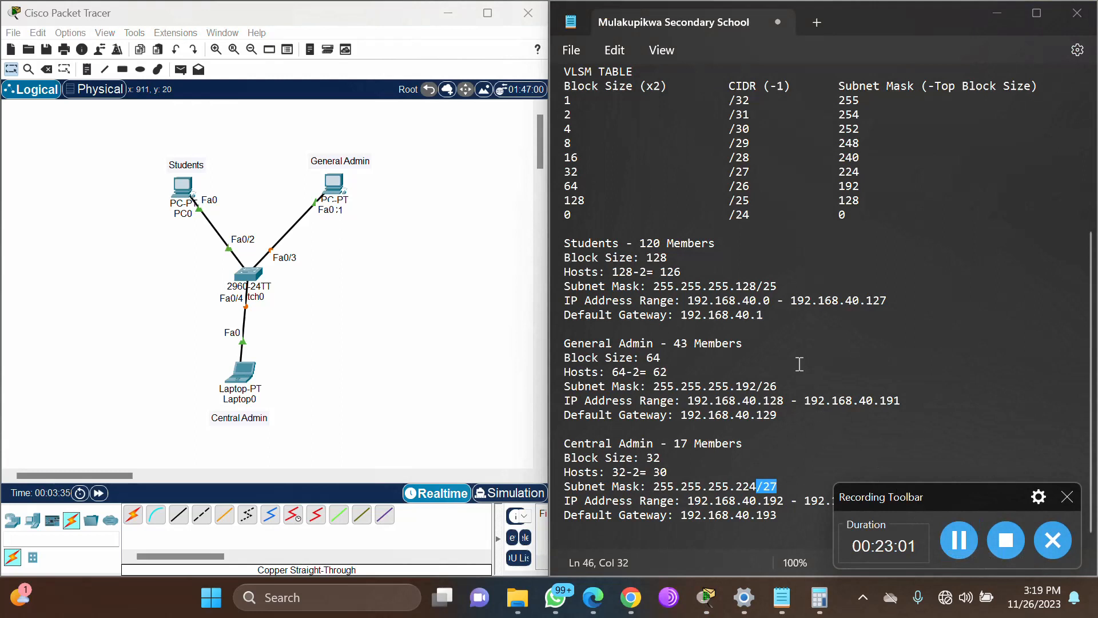
pyautogui.click(777, 316)
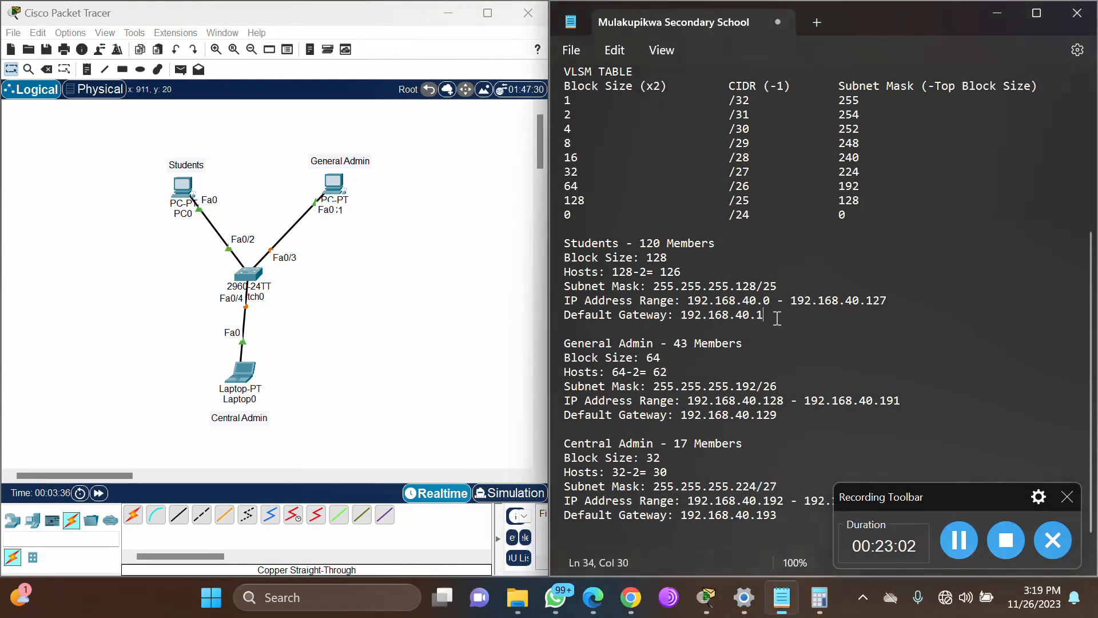
pyautogui.press('Return')
pyautogui.write('De')
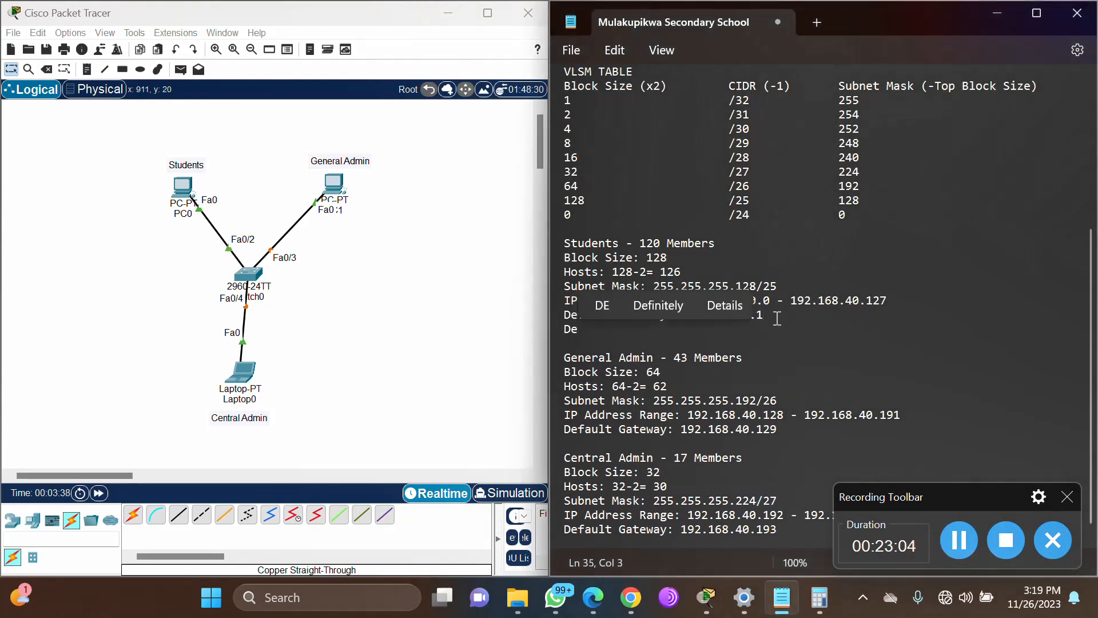
pyautogui.write('vice:')
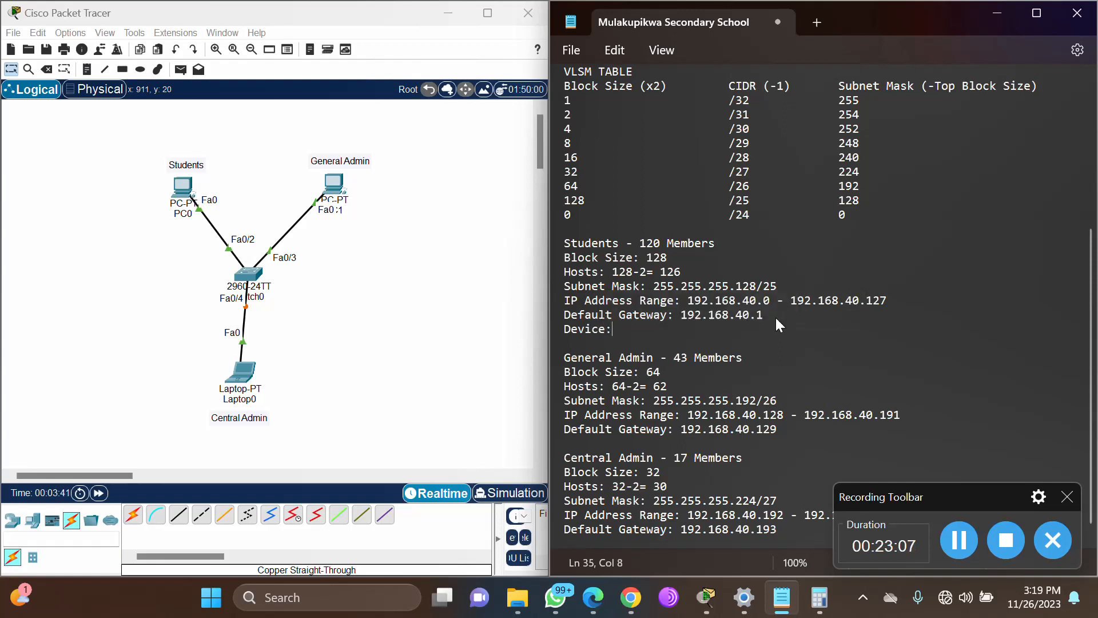
pyautogui.press('Return')
pyautogui.write('P')
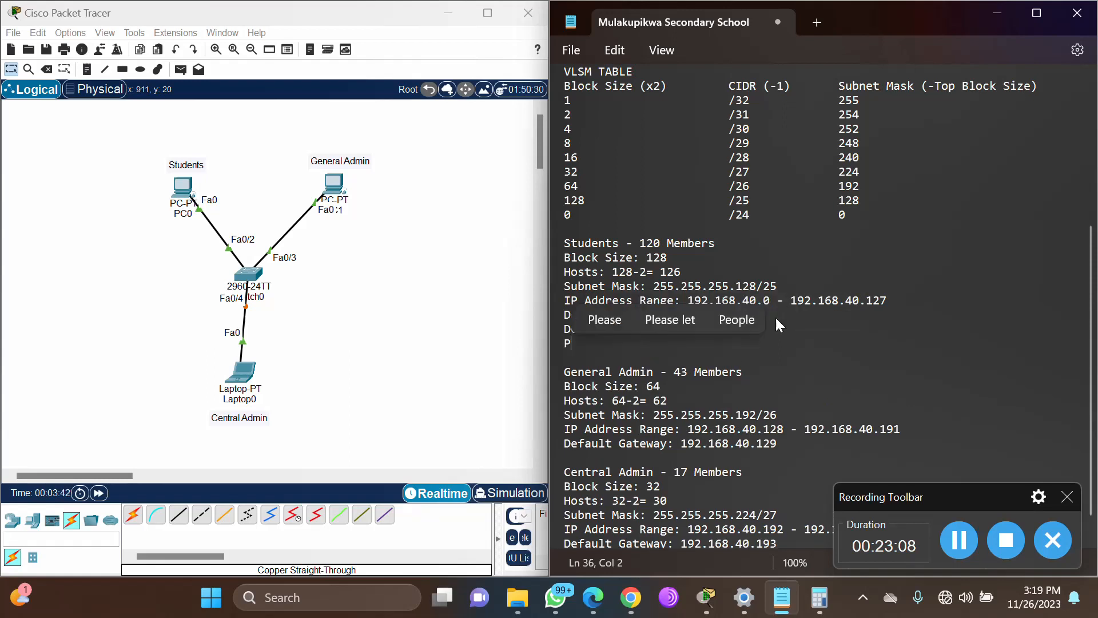
pyautogui.write('C0')
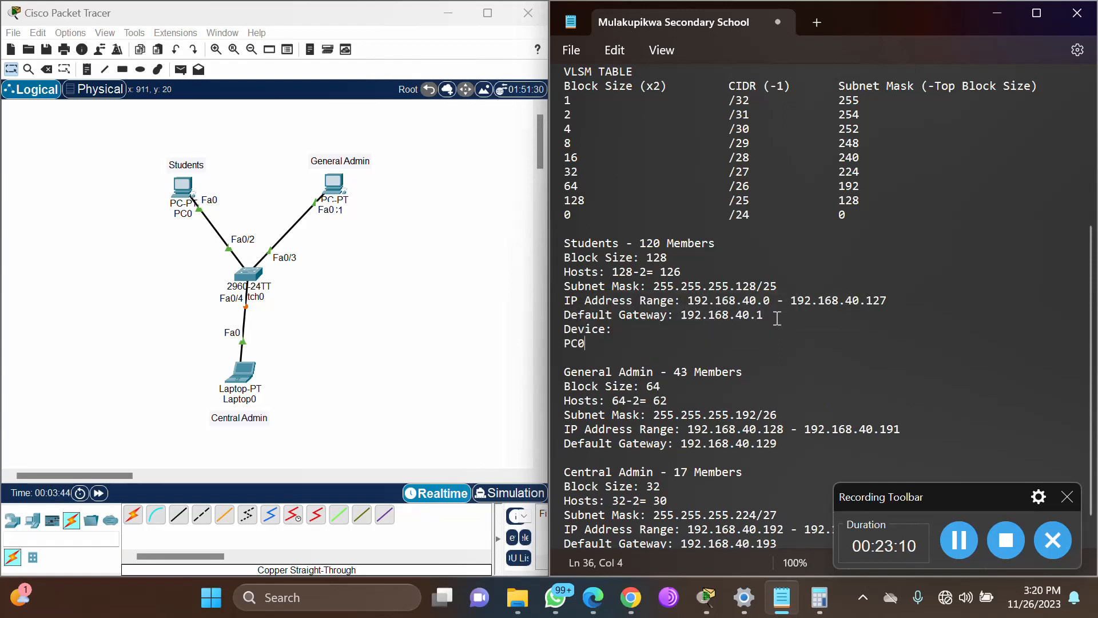
pyautogui.write(':')
# - Record 192.168.40.2 as PC0's address in the notes, based on a copy of the Students default gateway
pyautogui.moveTo(681, 316); pyautogui.dragTo(795, 321)
pyautogui.hotkey('ctrl', 'c')
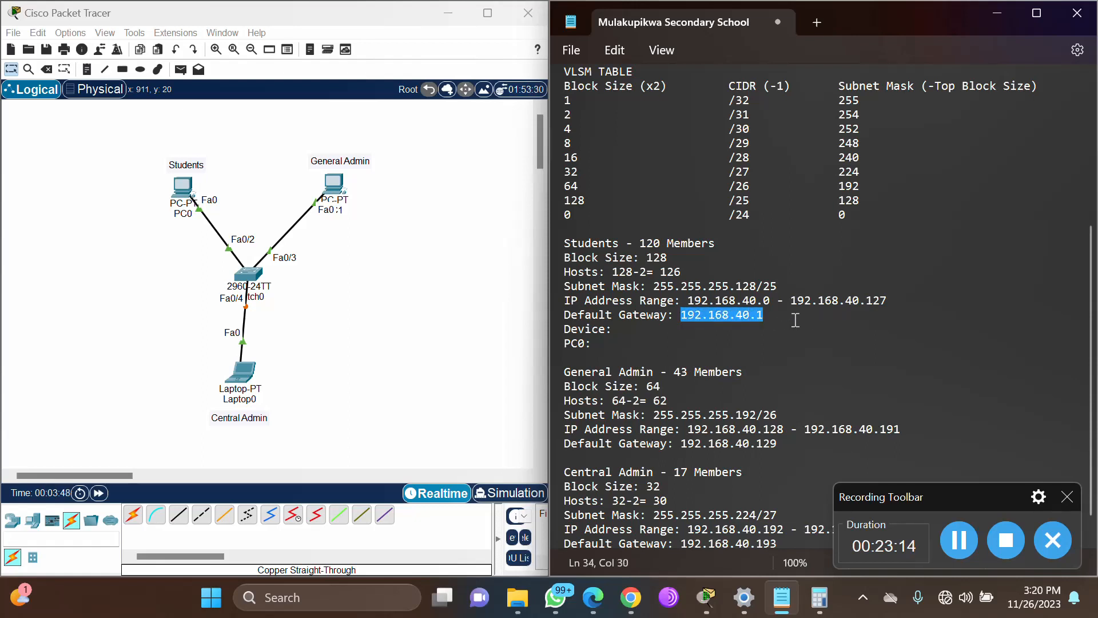
pyautogui.click(618, 346)
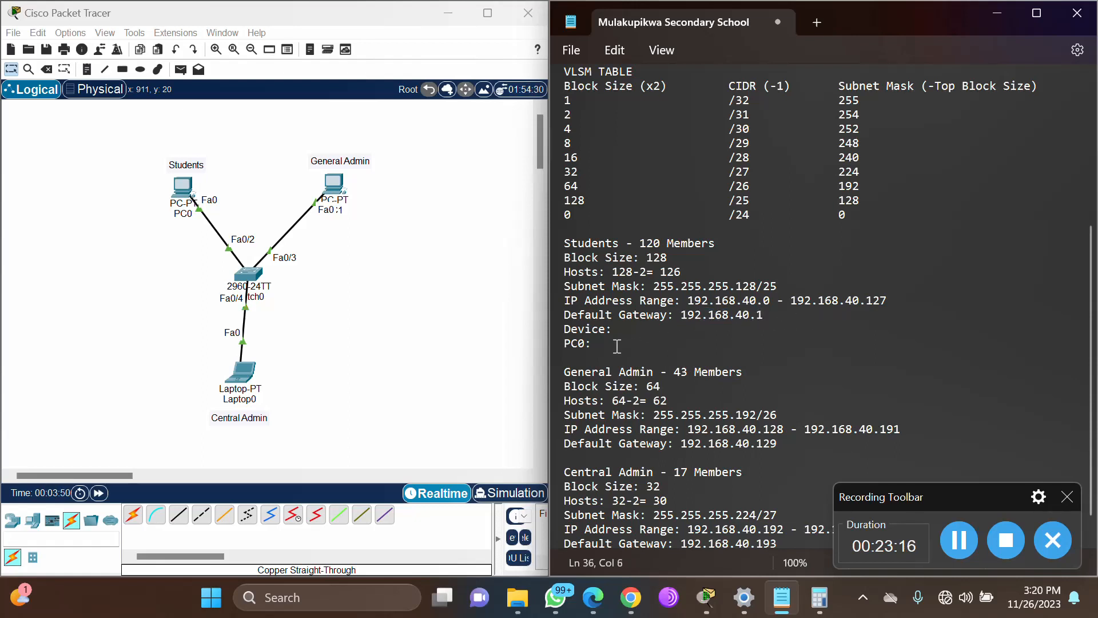
pyautogui.hotkey('ctrl', 'v')
pyautogui.press('BackSpace')
pyautogui.write('2')
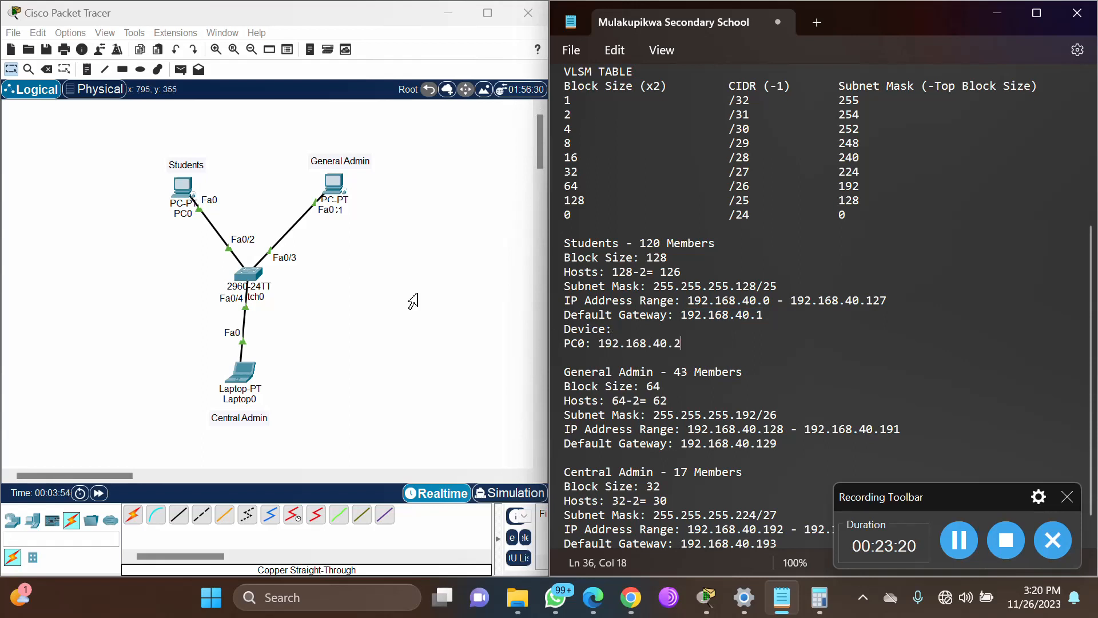
# - Switch to Packet Tracer and set PC0's static IPv4 address to 192.168.40.2 in its IP Configuration
pyautogui.click(184, 192)
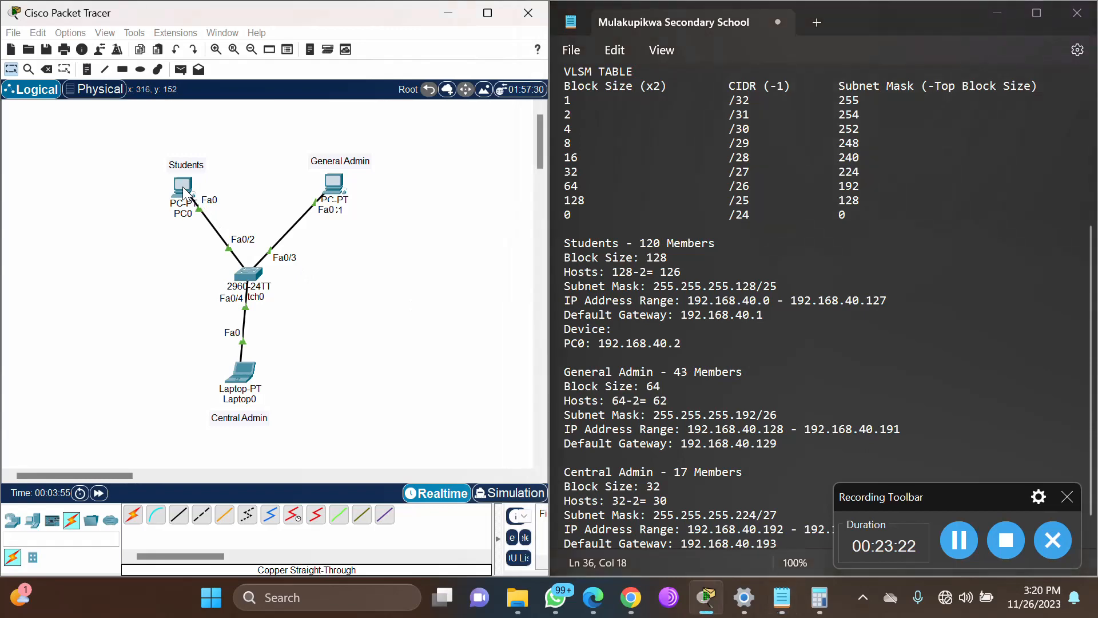
pyautogui.click(184, 193)
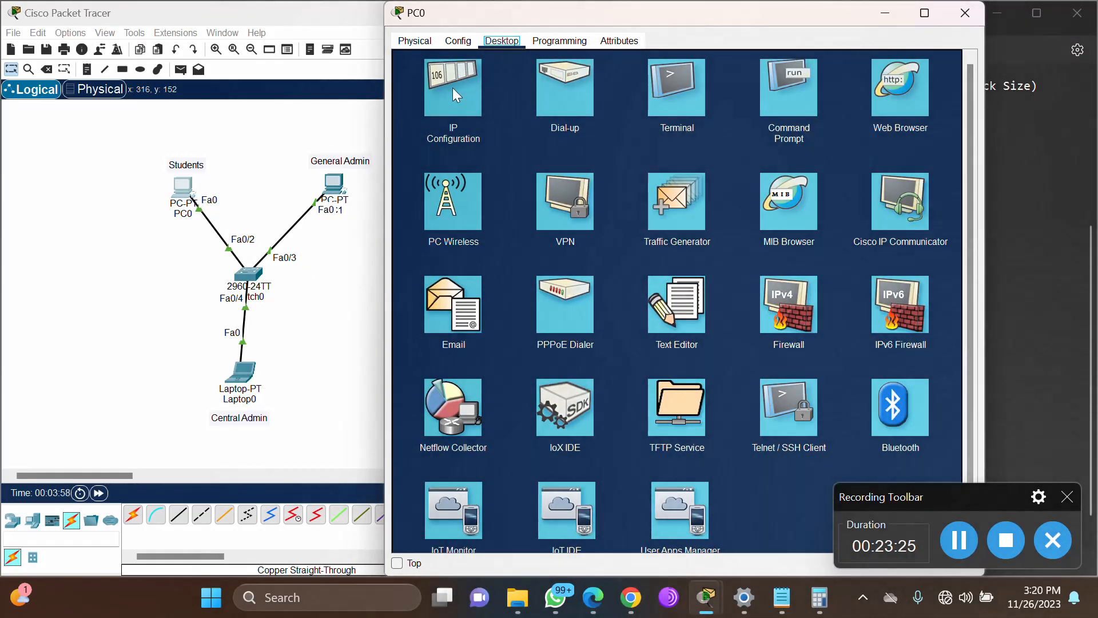
pyautogui.click(452, 86)
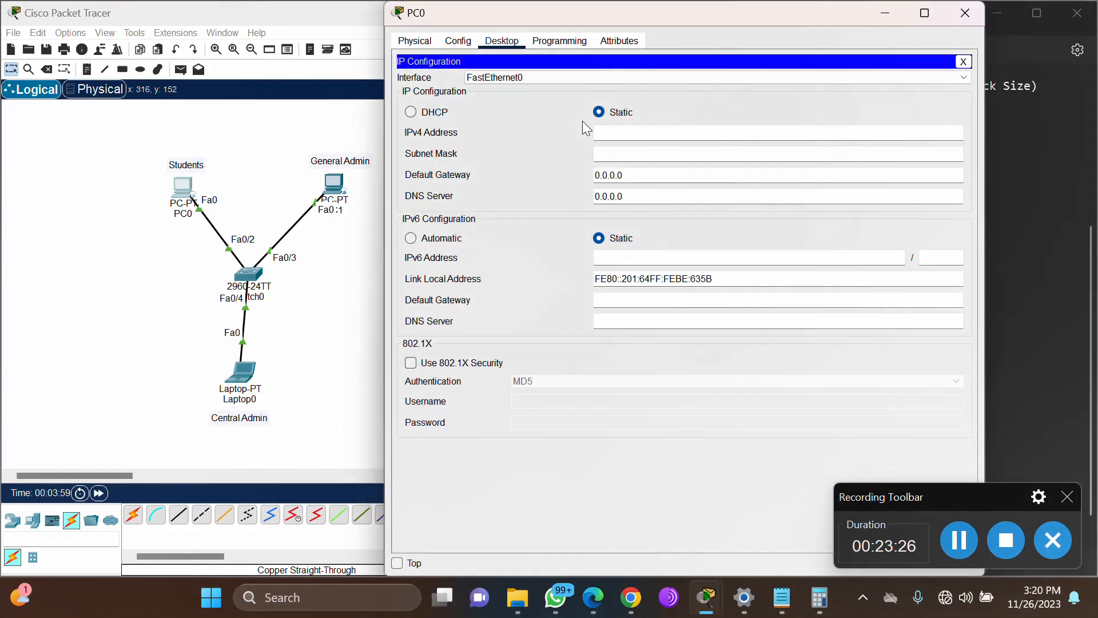
pyautogui.click(617, 132)
pyautogui.write('192.168.40.1')
pyautogui.press('Tab')
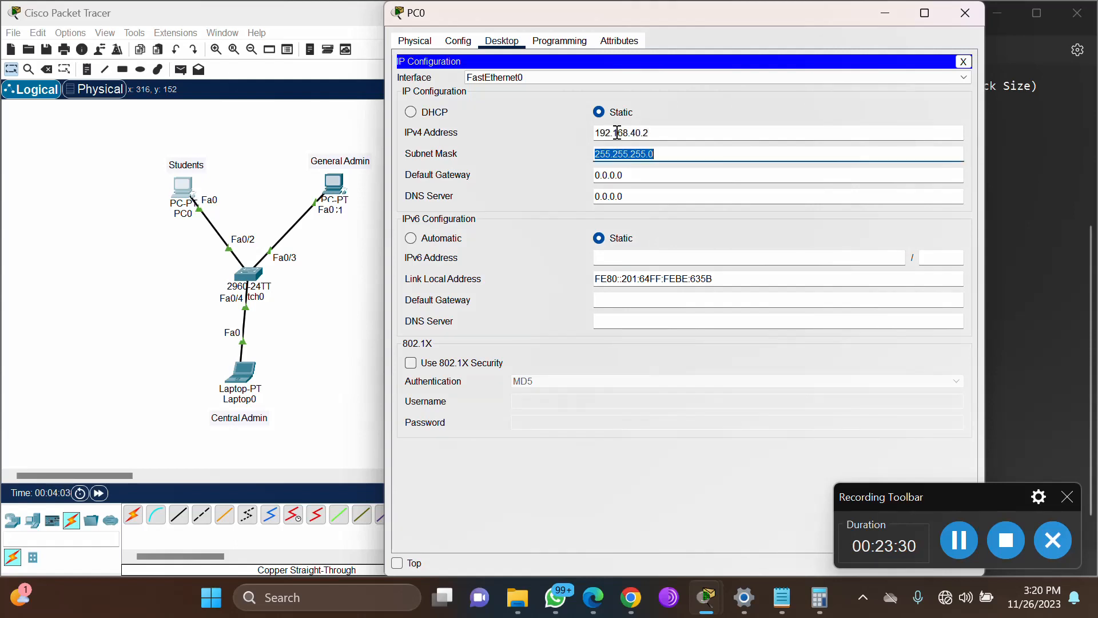
# - Set PC0's subnet mask to 255.255.255.128 and default gateway to 192.168.40.1, keeping the notes in view, and close its window
pyautogui.moveTo(722, 10); pyautogui.dragTo(257, 87)
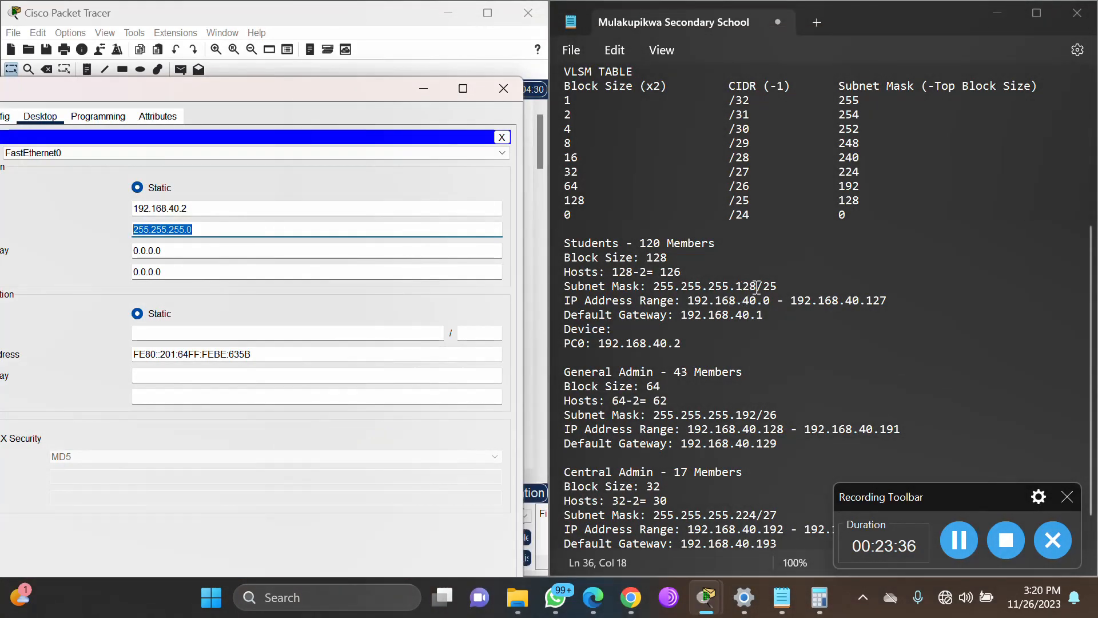
pyautogui.click(231, 230)
pyautogui.press('BackSpace')
pyautogui.write('12')
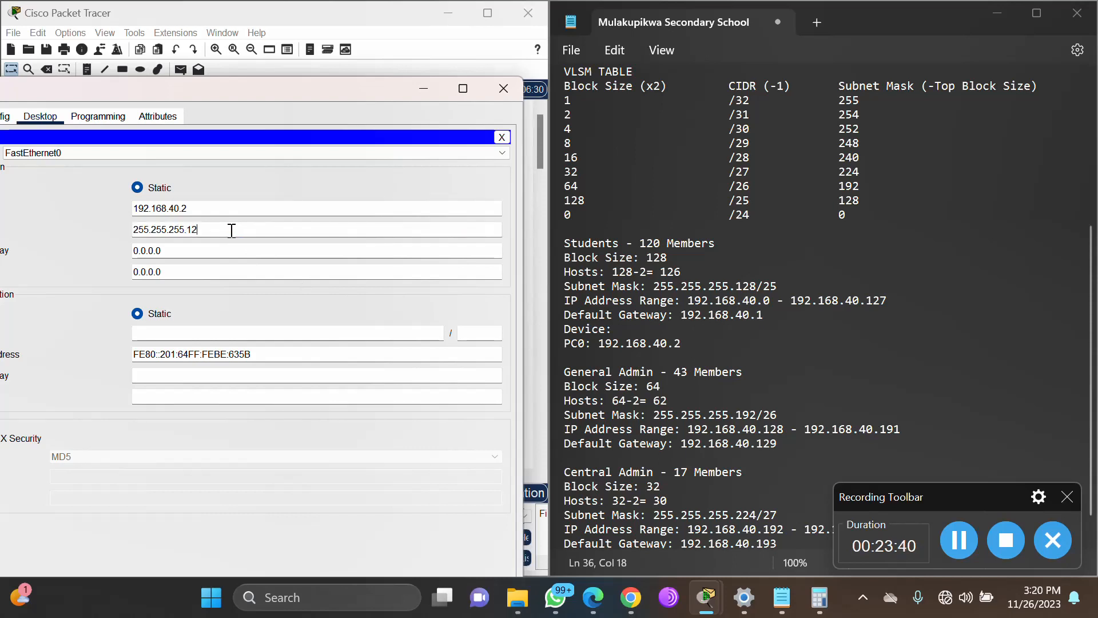
pyautogui.write('8')
pyautogui.press('Tab')
pyautogui.write('192.168.40.1')
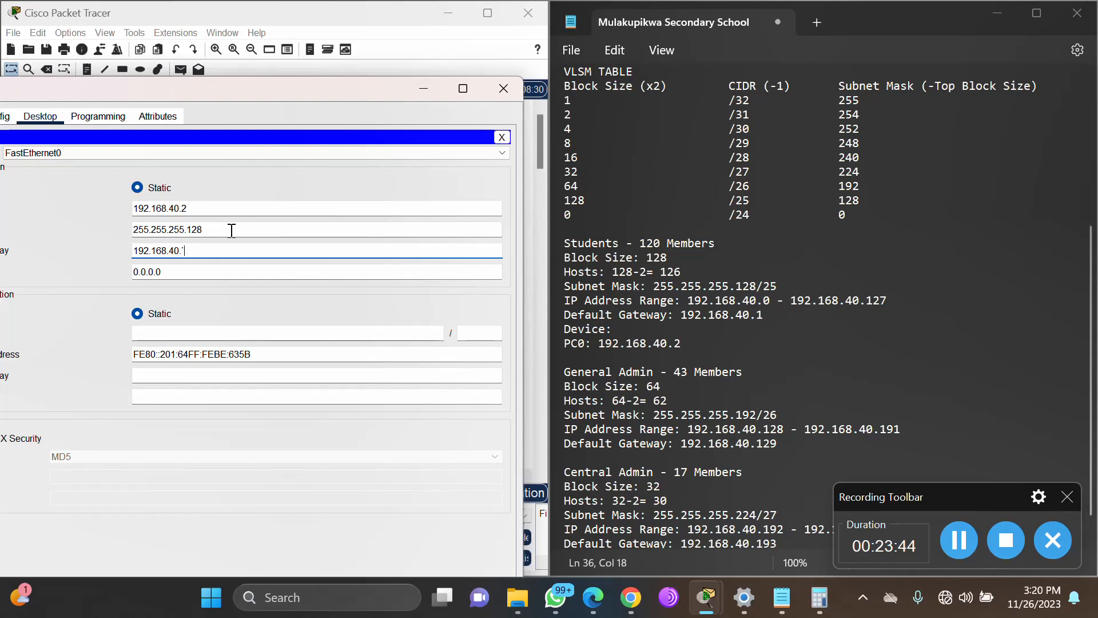
pyautogui.click(255, 184)
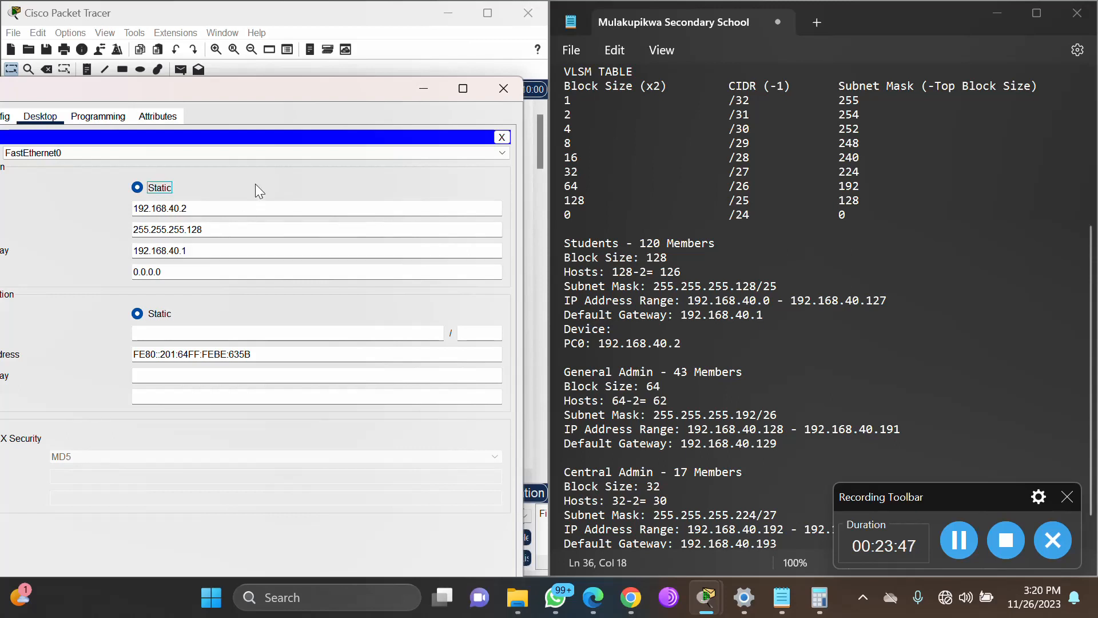
pyautogui.click(512, 81)
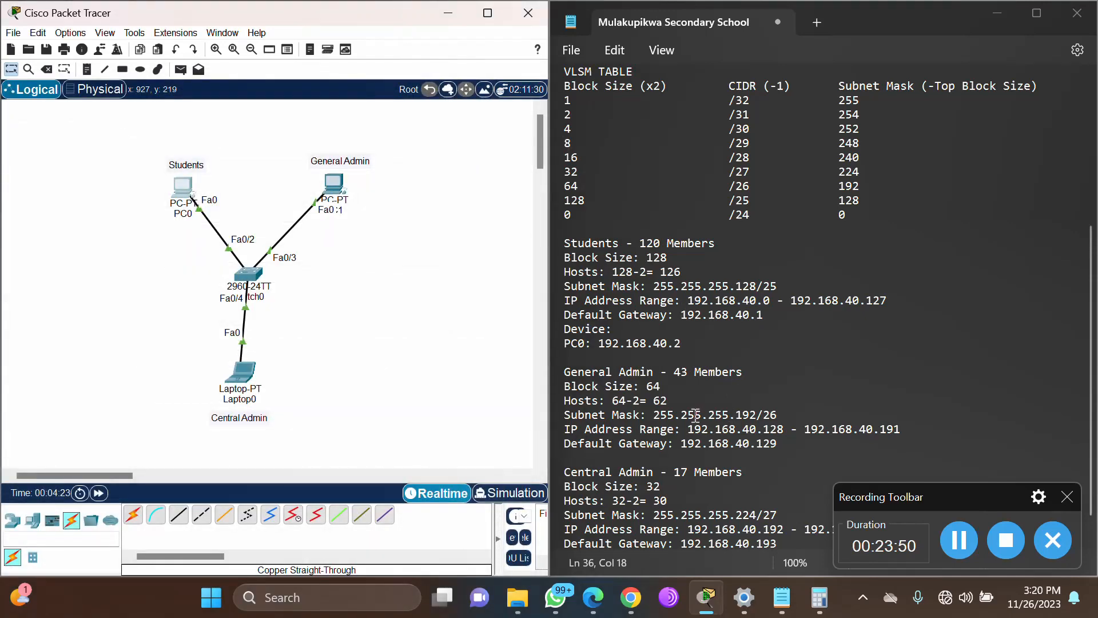
# - Copy the General Admin default gateway 192.168.40.129 from the notes and open PC1's device window in Packet Tracer
pyautogui.click(684, 443)
pyautogui.moveTo(683, 443); pyautogui.dragTo(803, 442)
pyautogui.hotkey('ctrl', 'c')
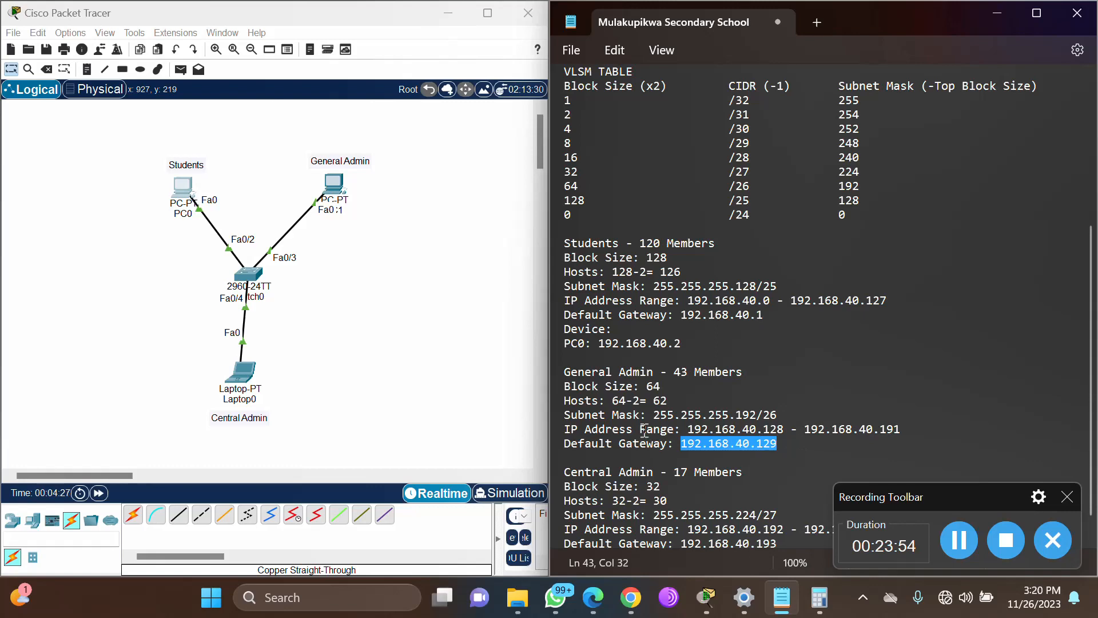
pyautogui.click(336, 184)
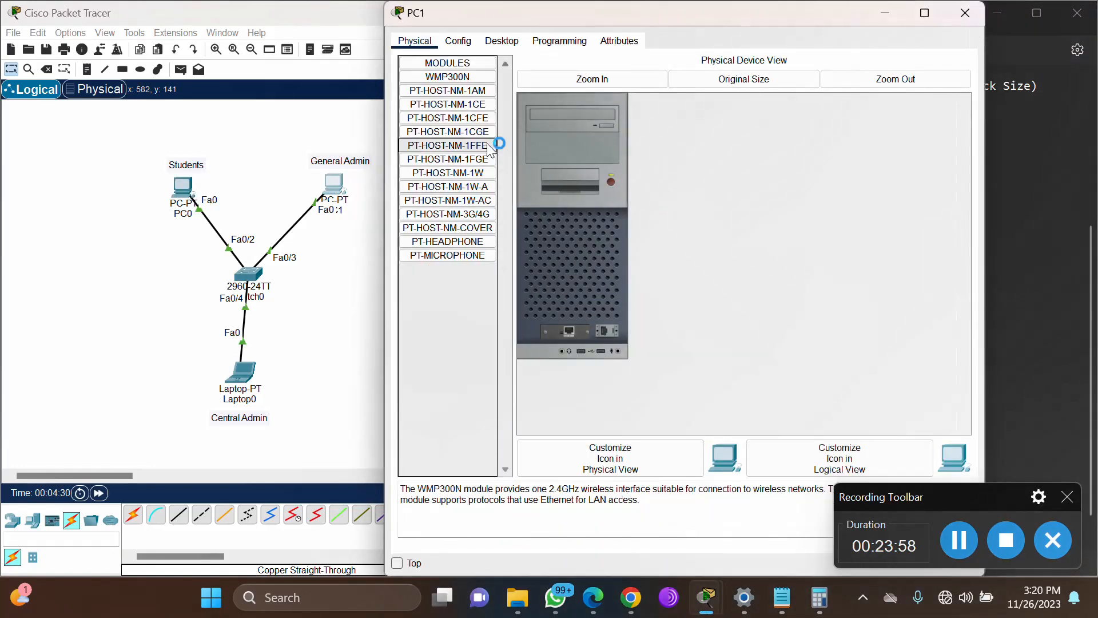
# - Open PC1's IP configuration and set its static IPv4 address to 192.168.40.130
pyautogui.click(501, 41)
pyautogui.click(463, 94)
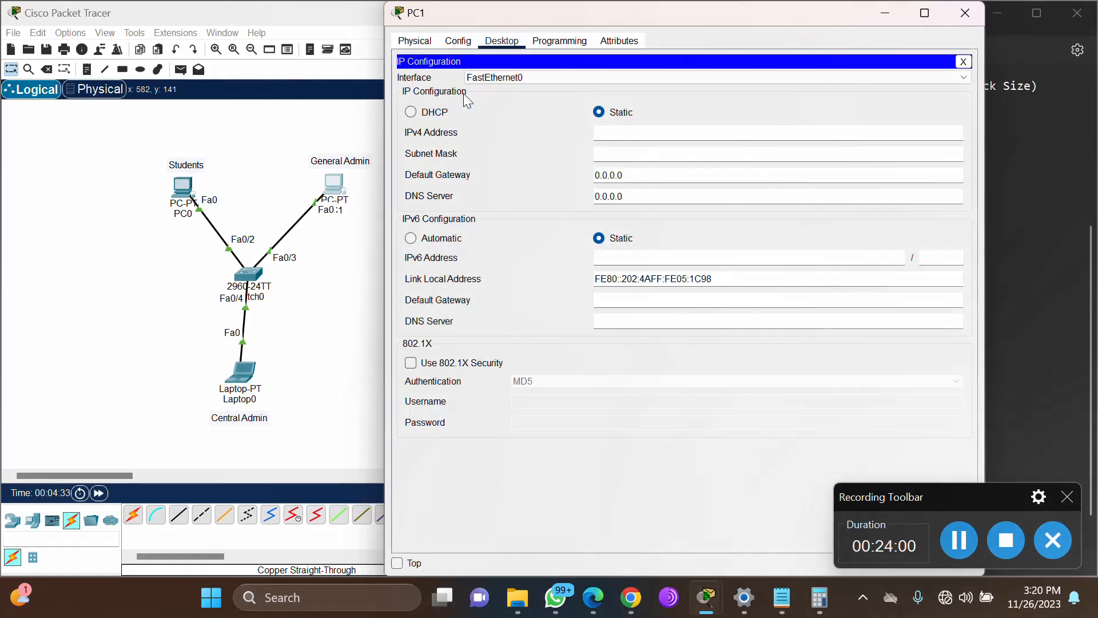
pyautogui.write('192.168.40.129')
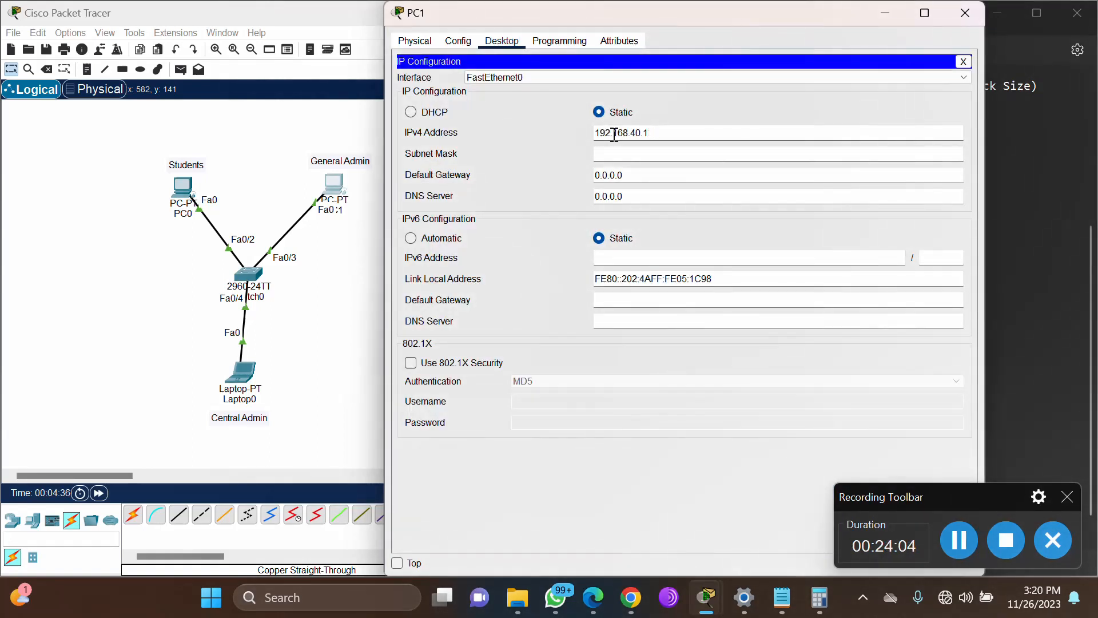
pyautogui.press('Tab')
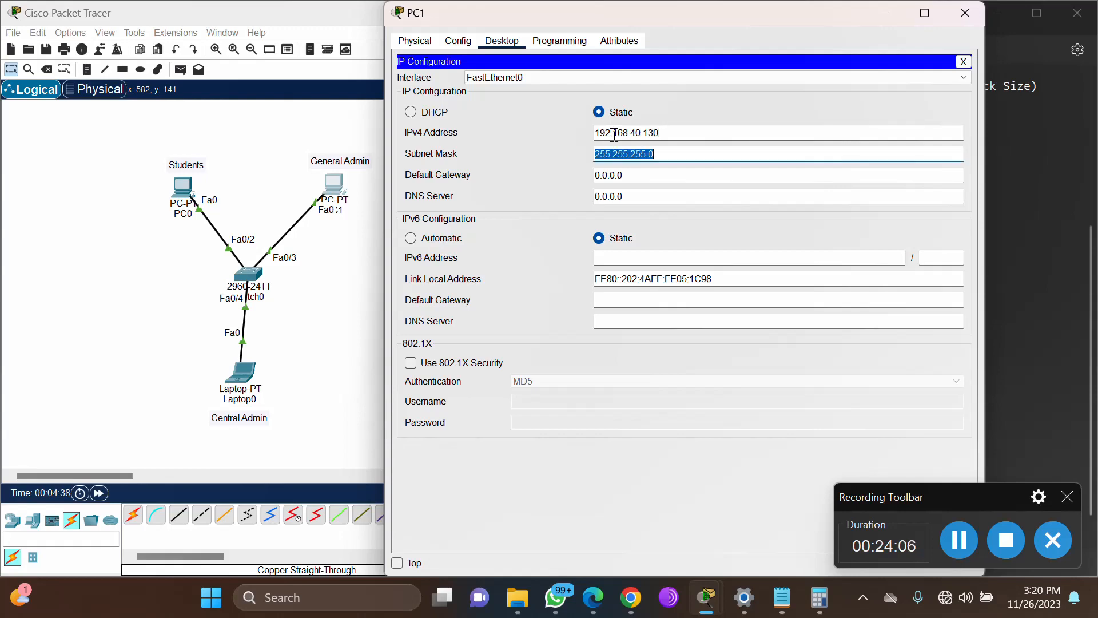
# - Set PC1's subnet mask to 255.255.255.192 and default gateway to 192.168.40.129, and close the device window
pyautogui.moveTo(725, 12); pyautogui.dragTo(326, 84)
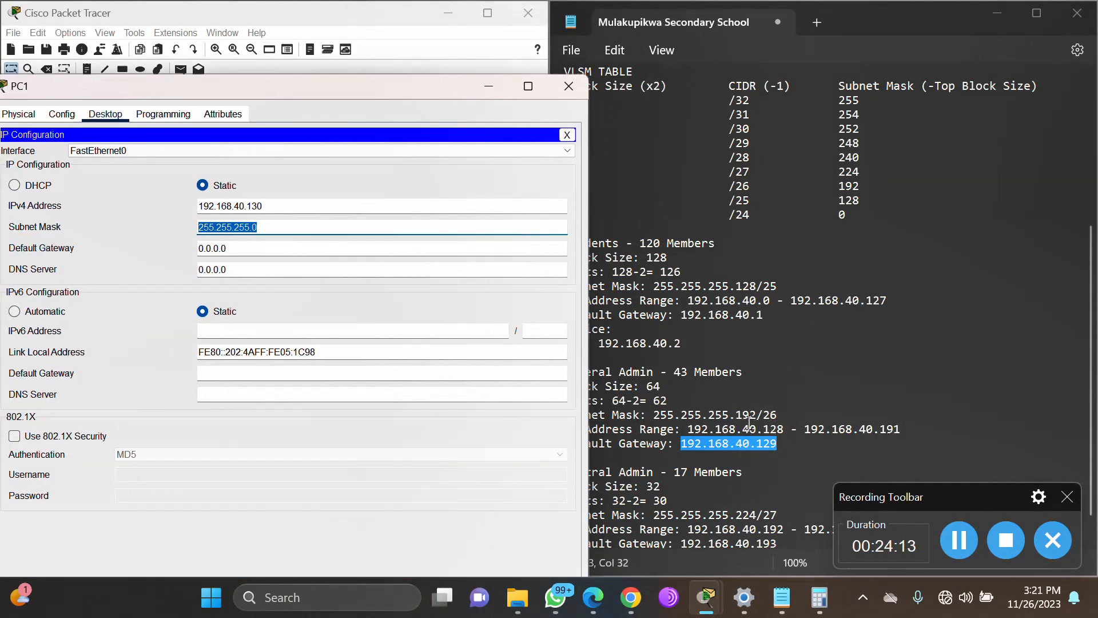
pyautogui.click(326, 232)
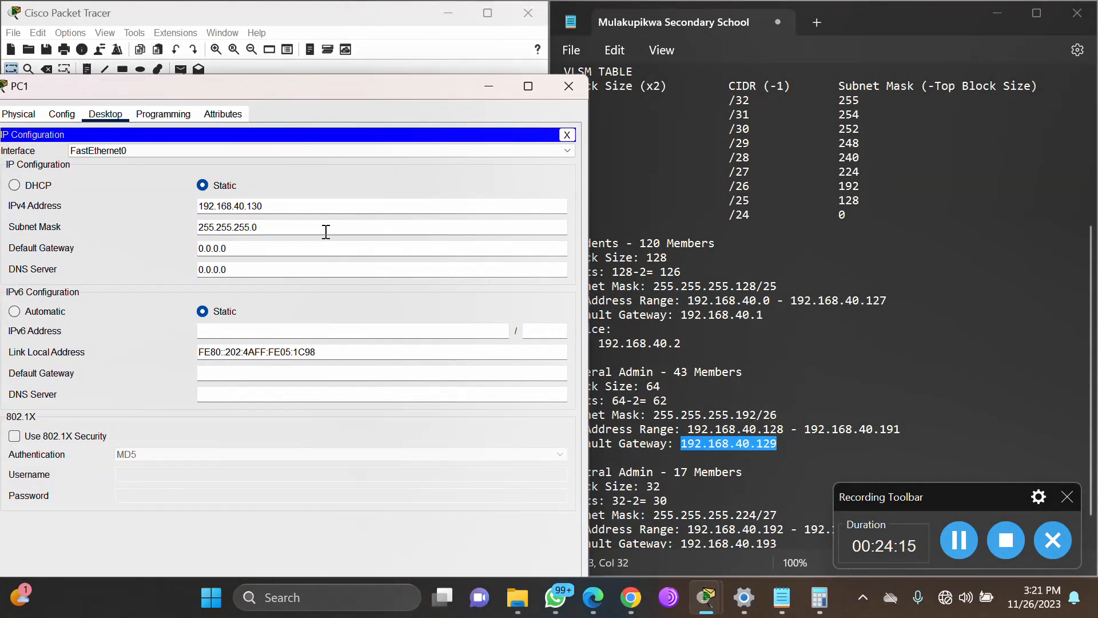
pyautogui.press('BackSpace')
pyautogui.write('192')
pyautogui.press('Tab')
pyautogui.hotkey('ctrl', 'v')
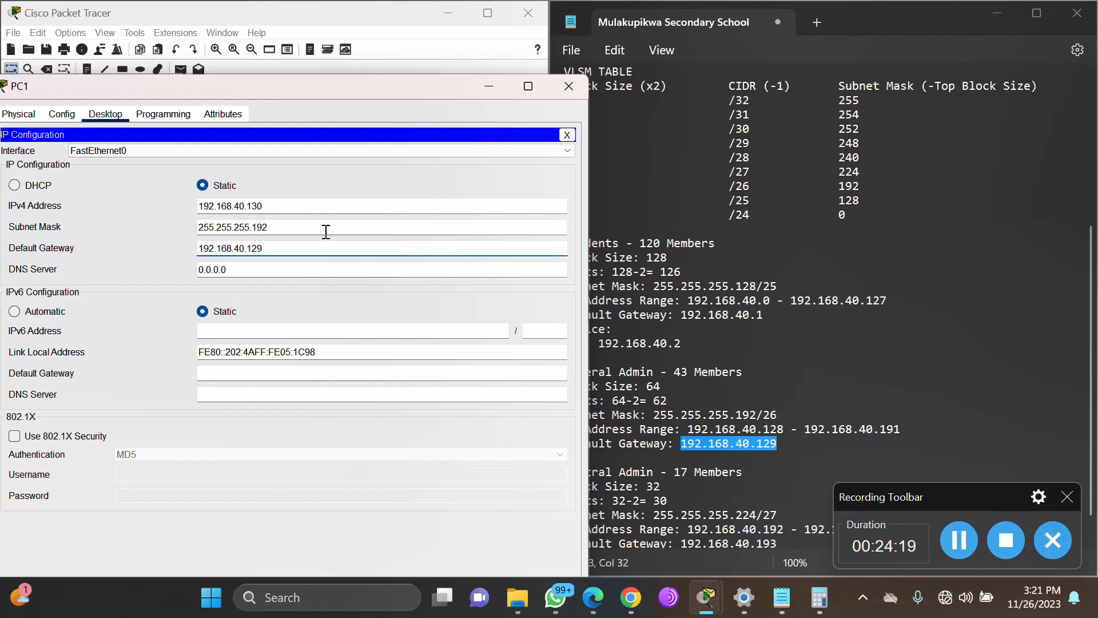
pyautogui.click(344, 186)
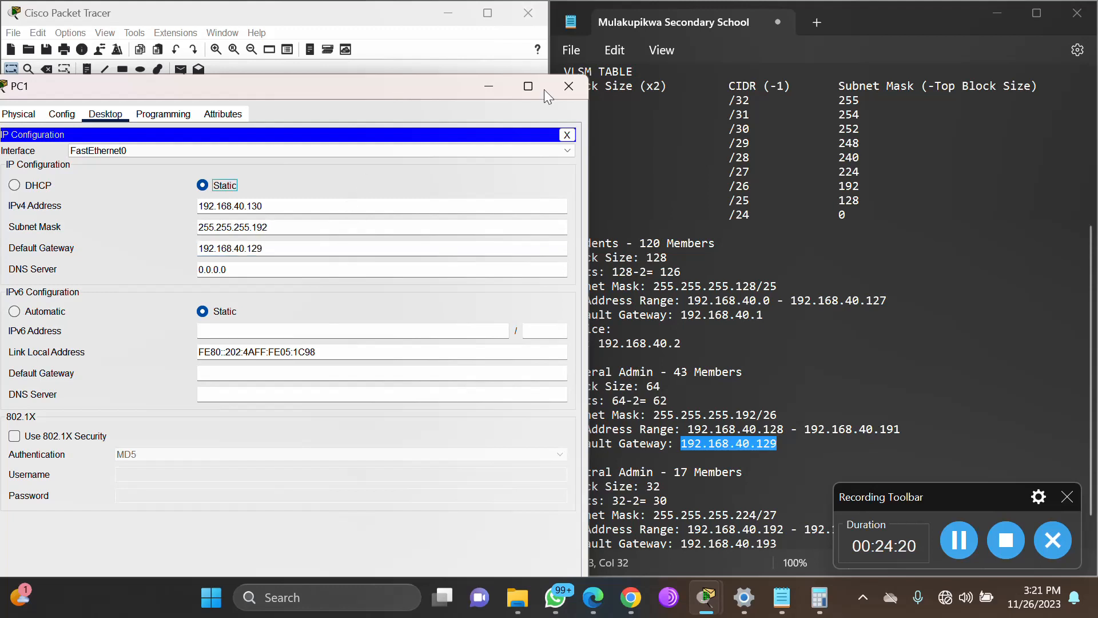
pyautogui.click(578, 83)
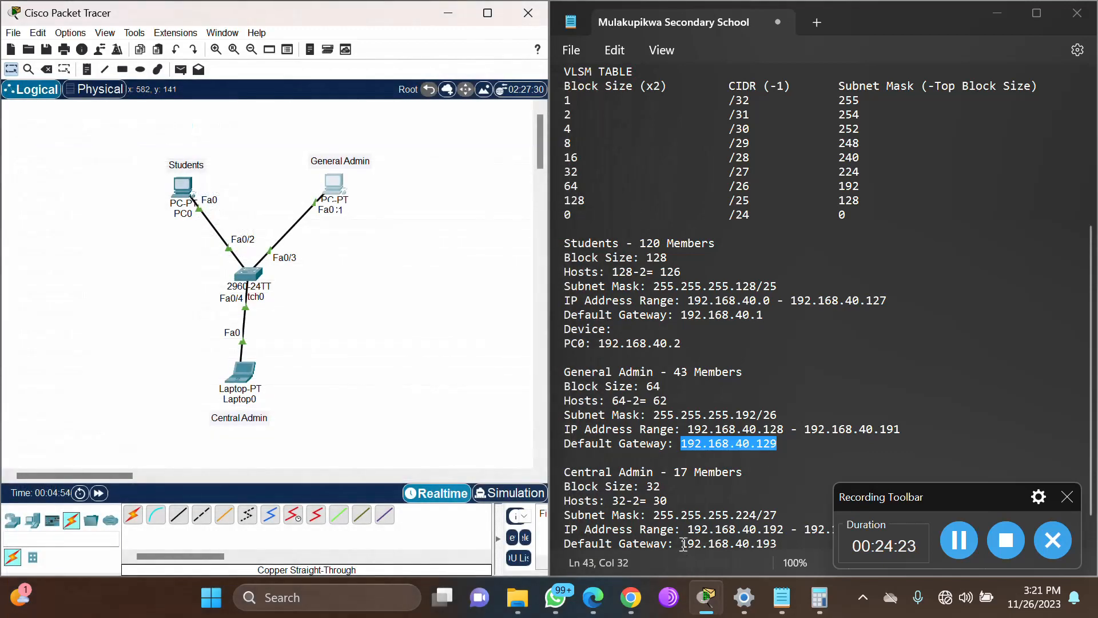
# - Copy the Central Admin default gateway address, 192.168.40.193, from the subnetting notes
pyautogui.click(683, 547)
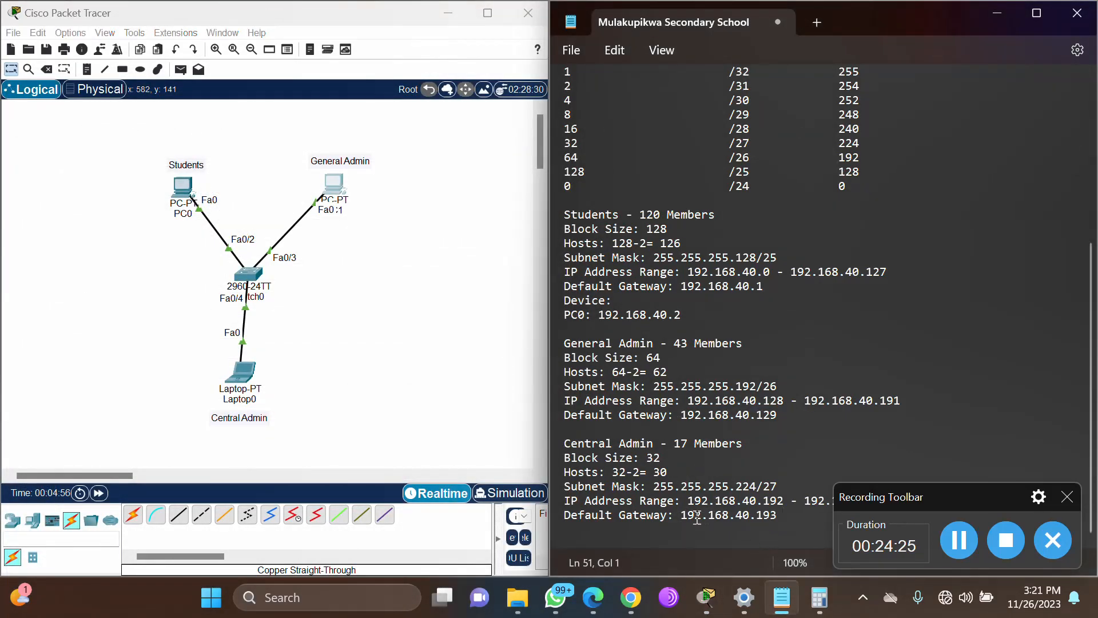
pyautogui.moveTo(680, 515); pyautogui.dragTo(789, 509)
pyautogui.hotkey('ctrl', 'c')
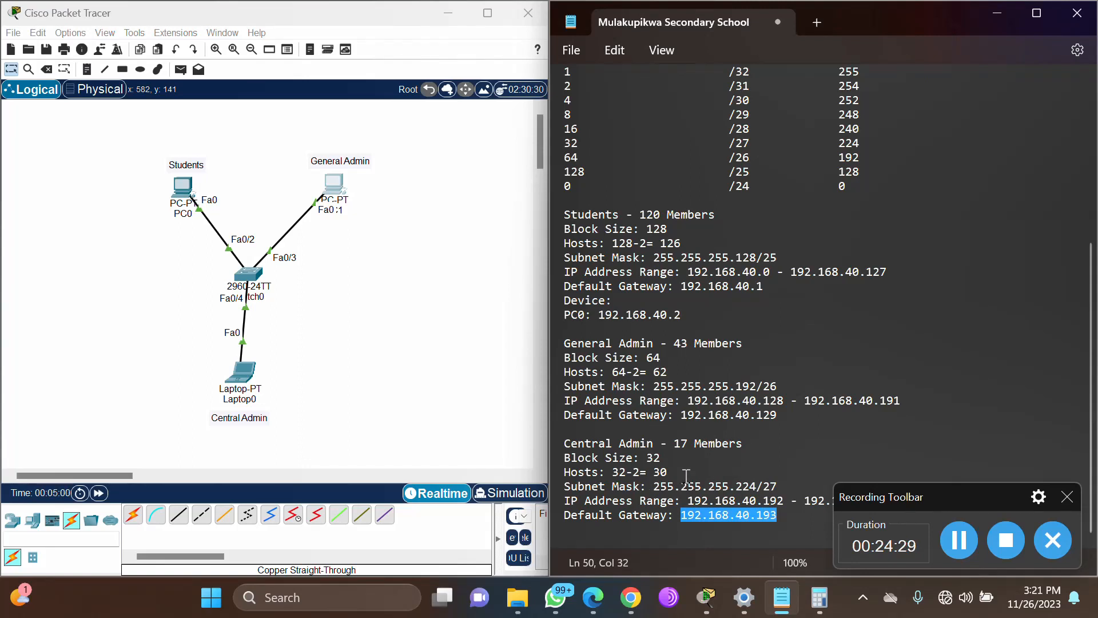
# - Open the IP configuration of Laptop0 and set its static IPv4 address to 192.168.40.194
pyautogui.click(235, 376)
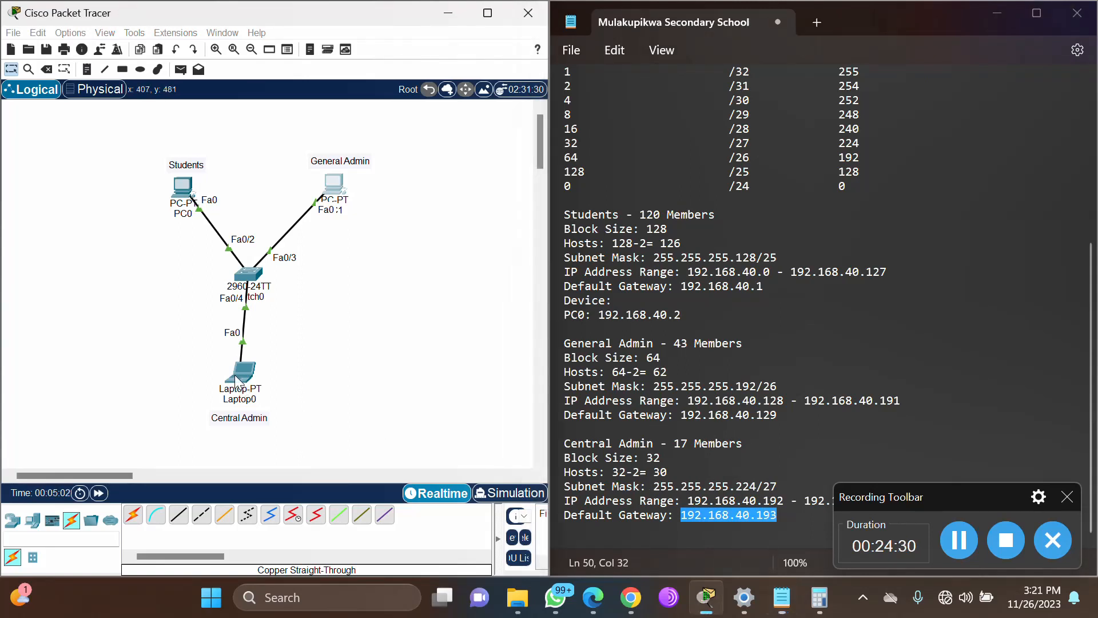
pyautogui.click(234, 375)
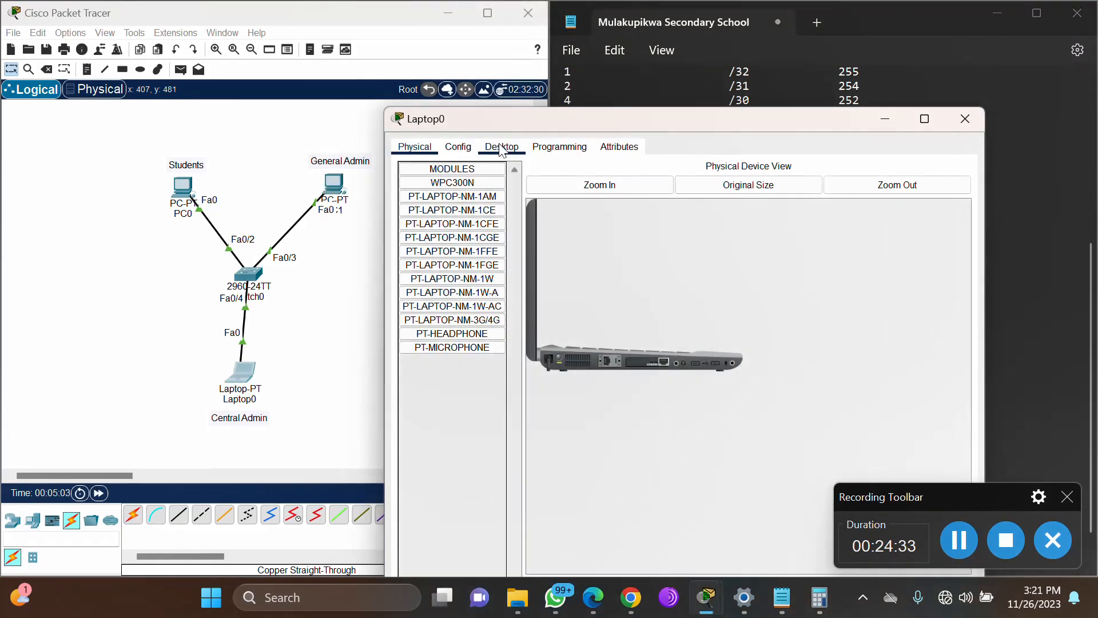
pyautogui.click(499, 147)
pyautogui.click(452, 189)
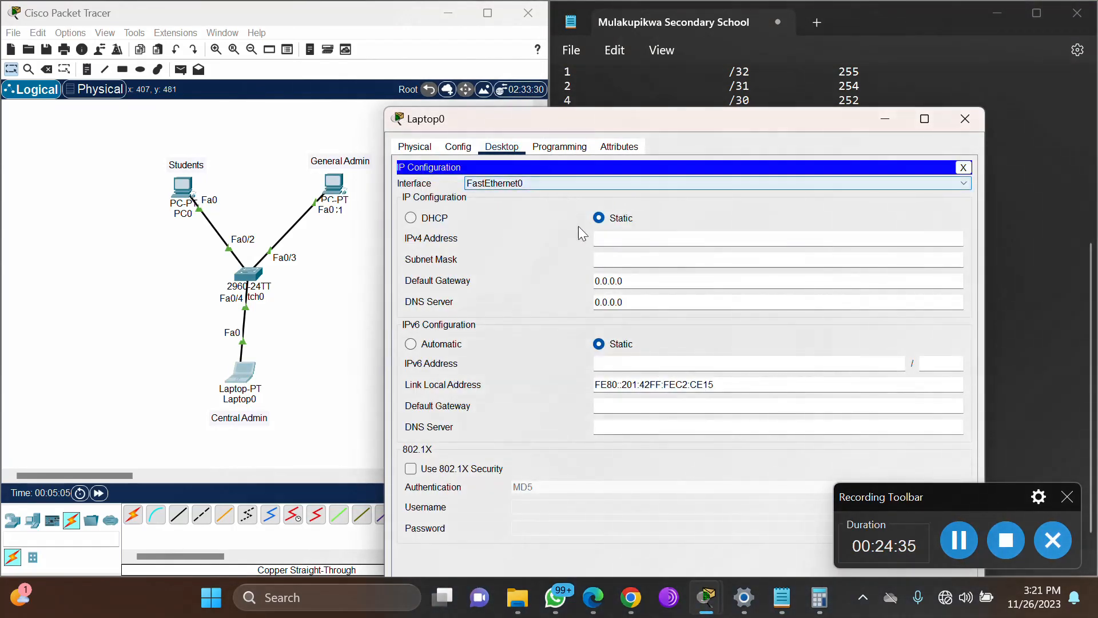
pyautogui.click(612, 239)
pyautogui.hotkey('ctrl', 'v')
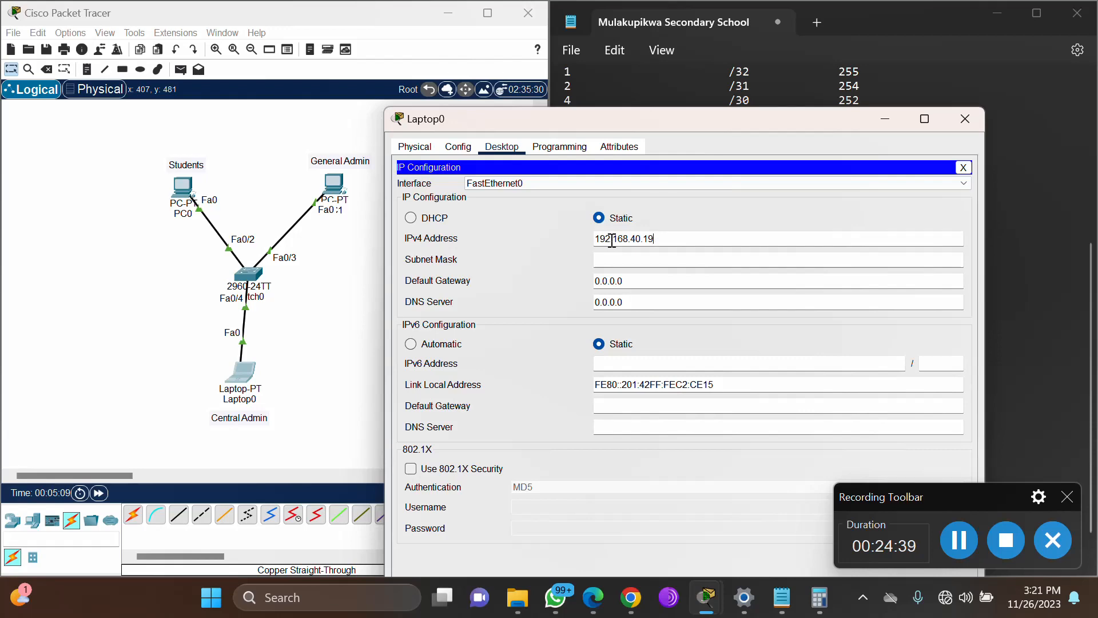
pyautogui.press('Tab')
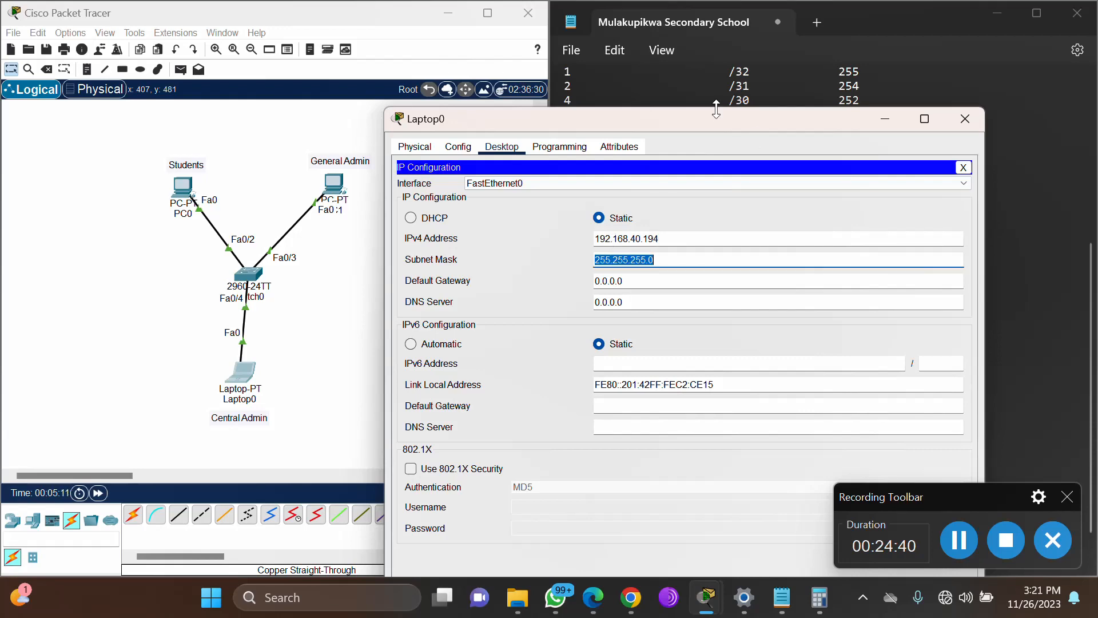
# - Set Laptop0's subnet mask to 255.255.255.224 and default gateway to 192.168.40.193, and close the device window
pyautogui.moveTo(709, 125); pyautogui.dragTo(328, 150)
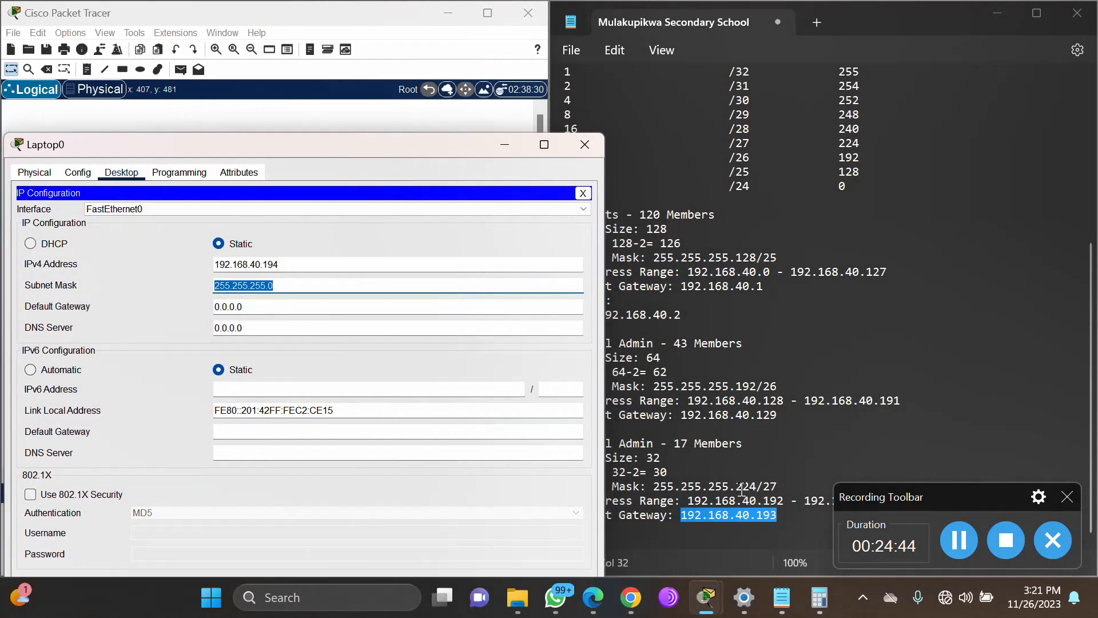
pyautogui.click(293, 286)
pyautogui.press('BackSpace')
pyautogui.write('224')
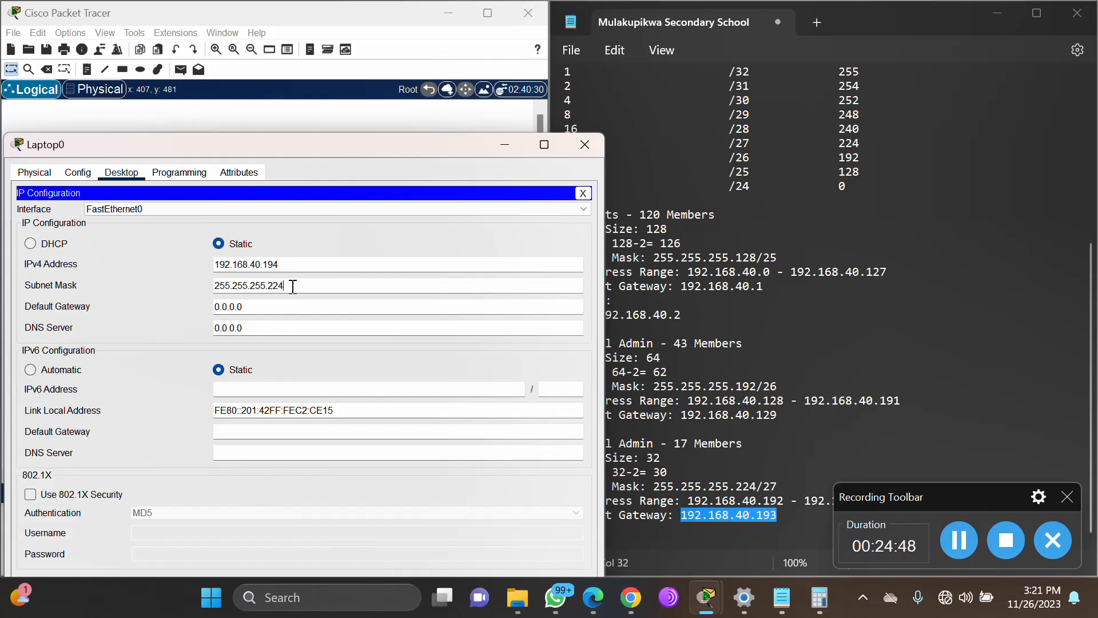
pyautogui.press('Tab')
pyautogui.hotkey('ctrl', 'v')
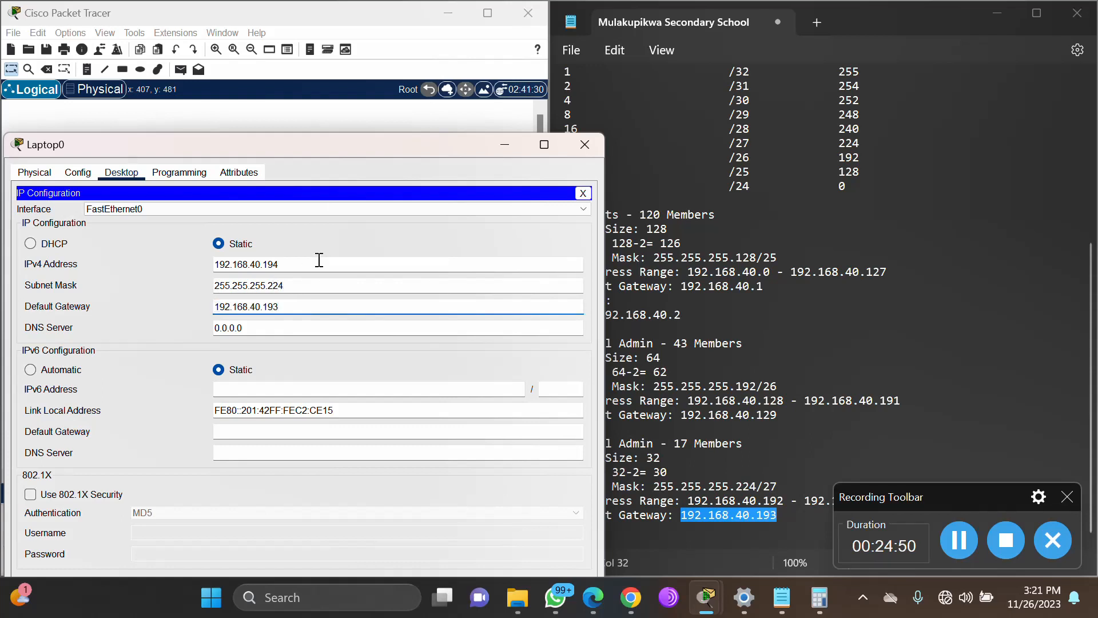
pyautogui.click(295, 246)
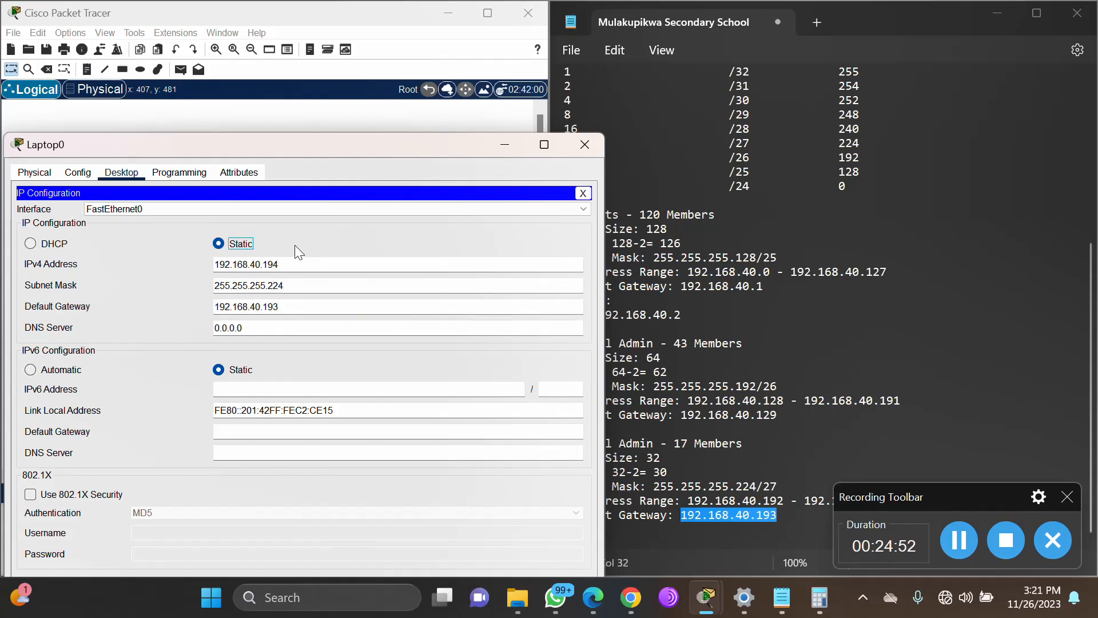
pyautogui.click(585, 146)
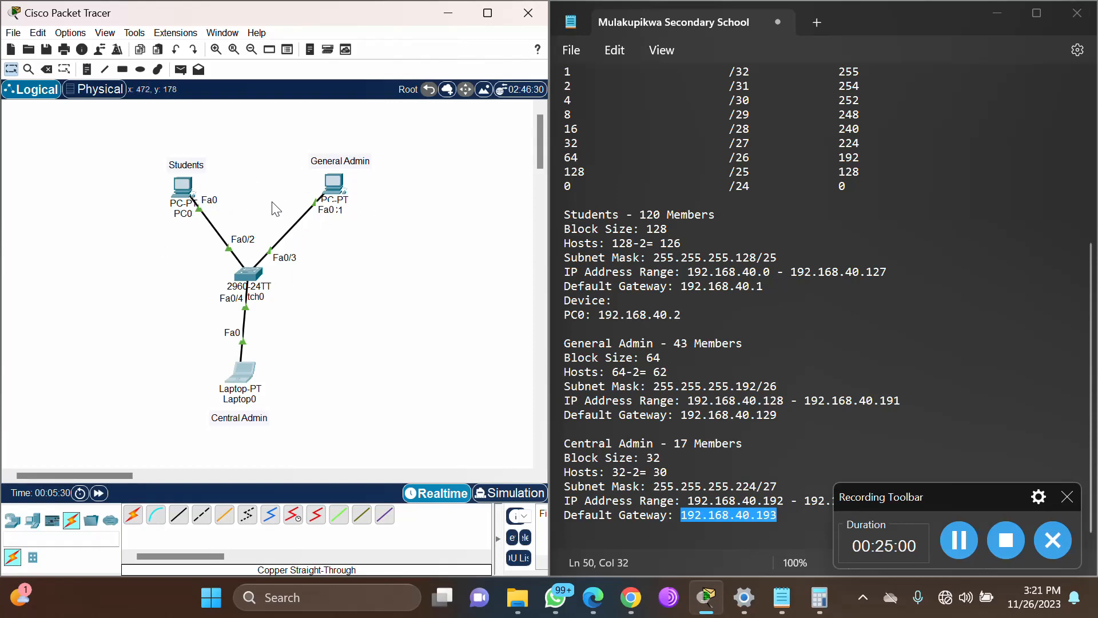
# - Open the command prompt on the Students computer PC0 and begin a ping command, consulting the addresses in the notes
pyautogui.click(182, 195)
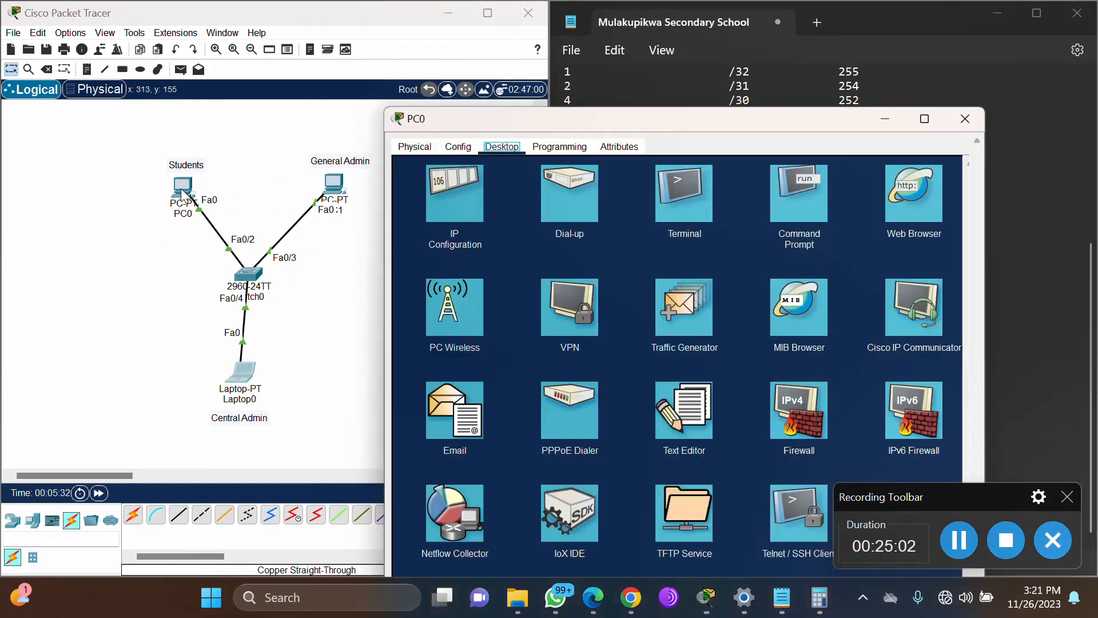
pyautogui.moveTo(649, 12); pyautogui.dragTo(549, 138)
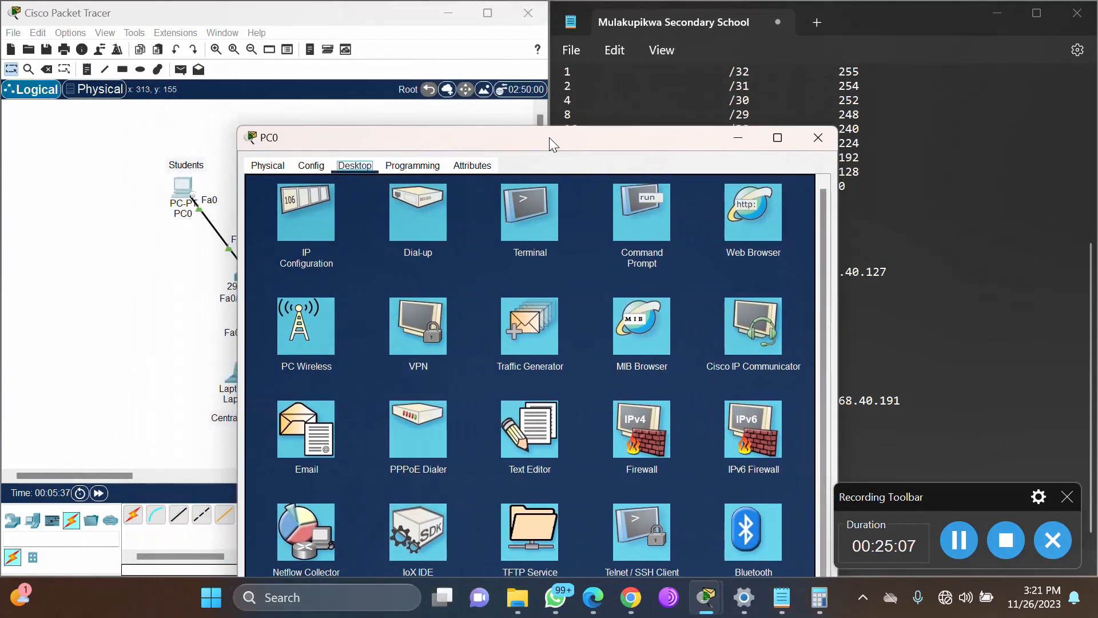
pyautogui.click(645, 220)
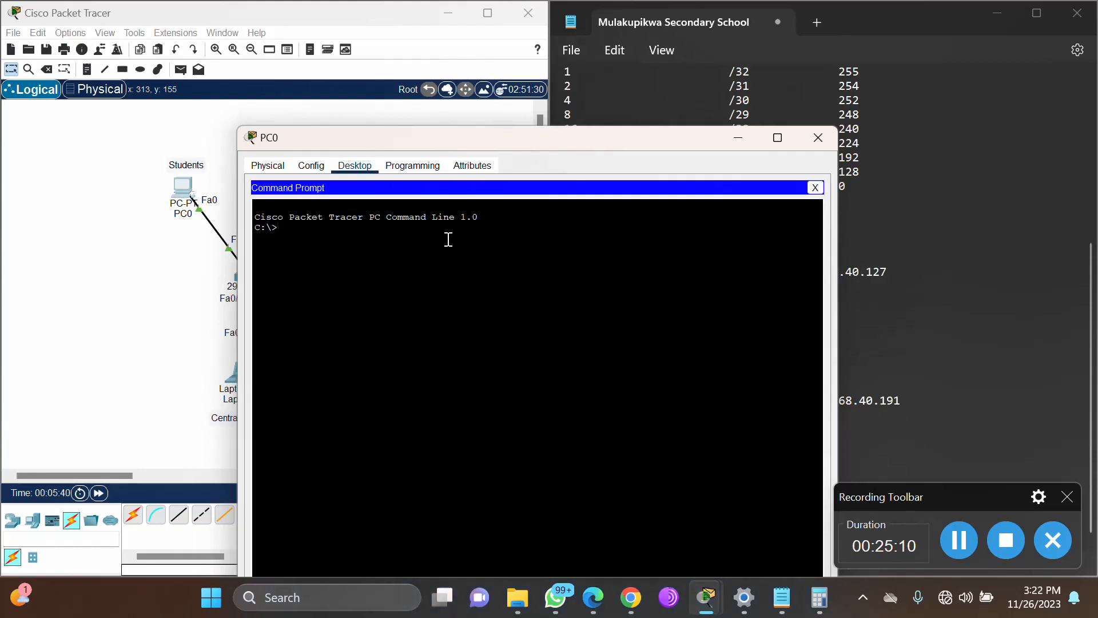
pyautogui.write('ping')
pyautogui.moveTo(537, 146); pyautogui.dragTo(744, 156)
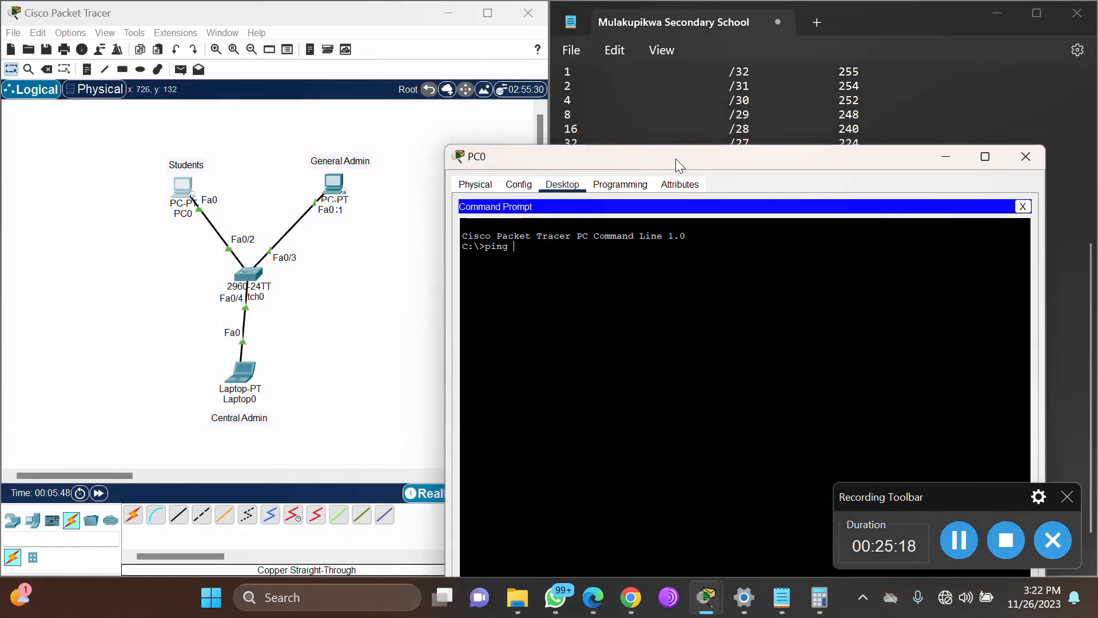
pyautogui.moveTo(672, 159); pyautogui.dragTo(216, 184)
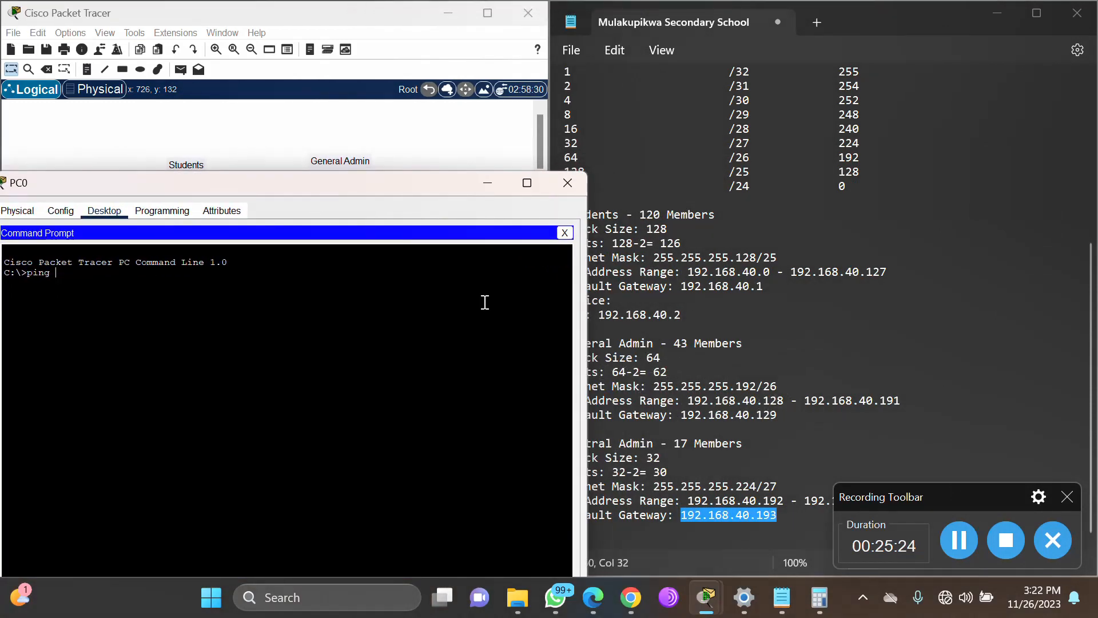
pyautogui.moveTo(360, 183); pyautogui.dragTo(637, 139)
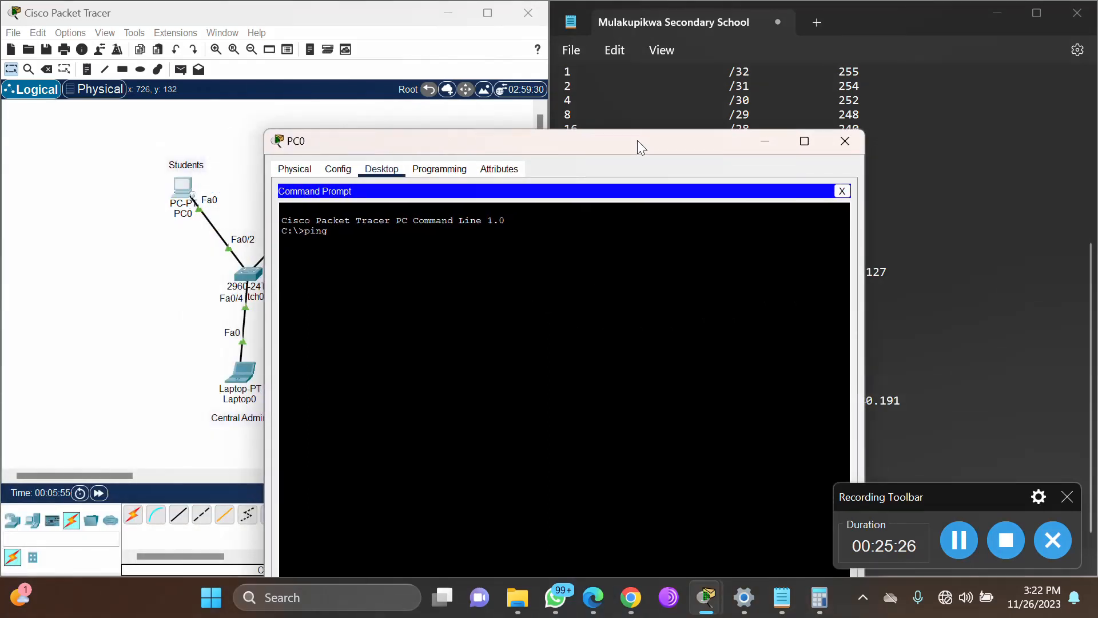
# - Ping the General Admin computer at 192.168.40.130 from PC0
pyautogui.write('192.168.10.130')
pyautogui.moveTo(644, 136); pyautogui.dragTo(335, 166)
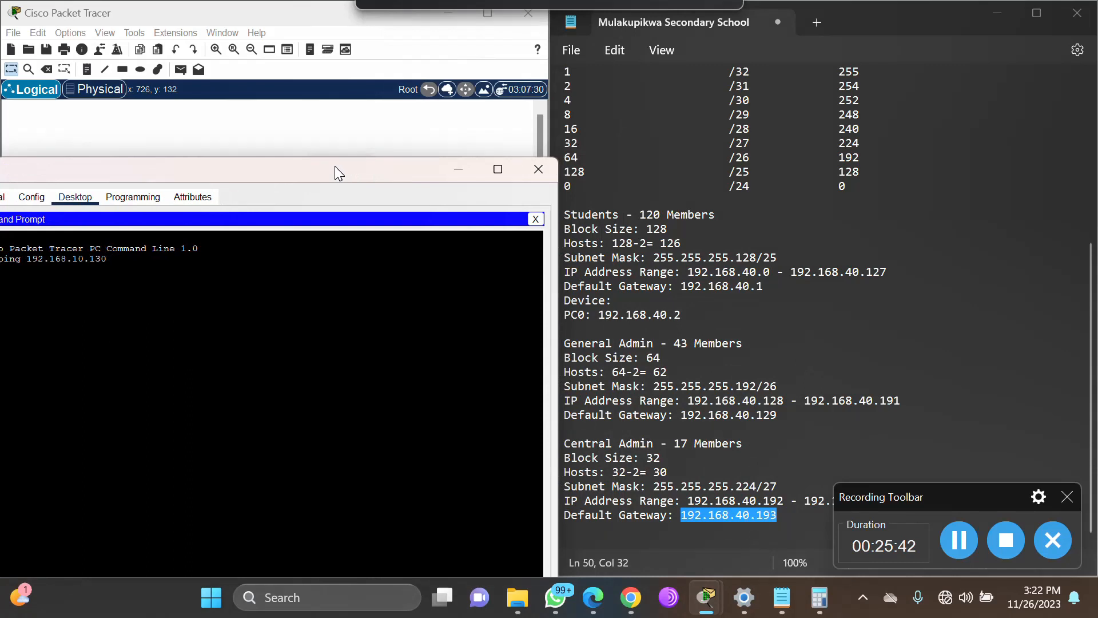
pyautogui.moveTo(335, 166); pyautogui.dragTo(511, 138)
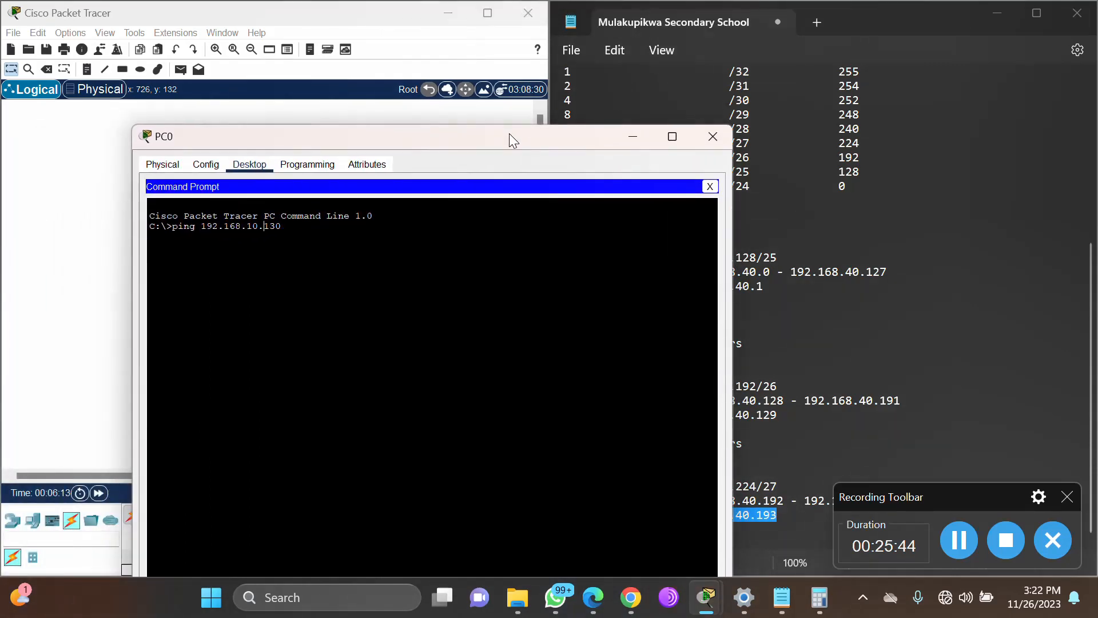
pyautogui.press('Left')
pyautogui.press('Left')
pyautogui.press('BackSpace')
pyautogui.write('4')
pyautogui.press('Return')
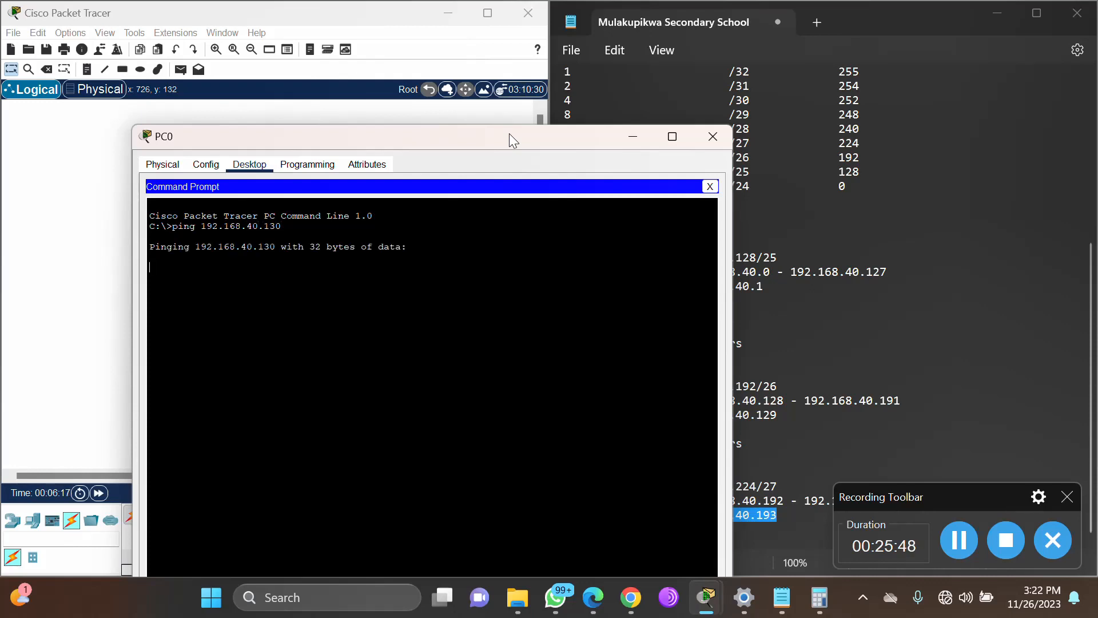
pyautogui.moveTo(479, 135); pyautogui.dragTo(554, 104)
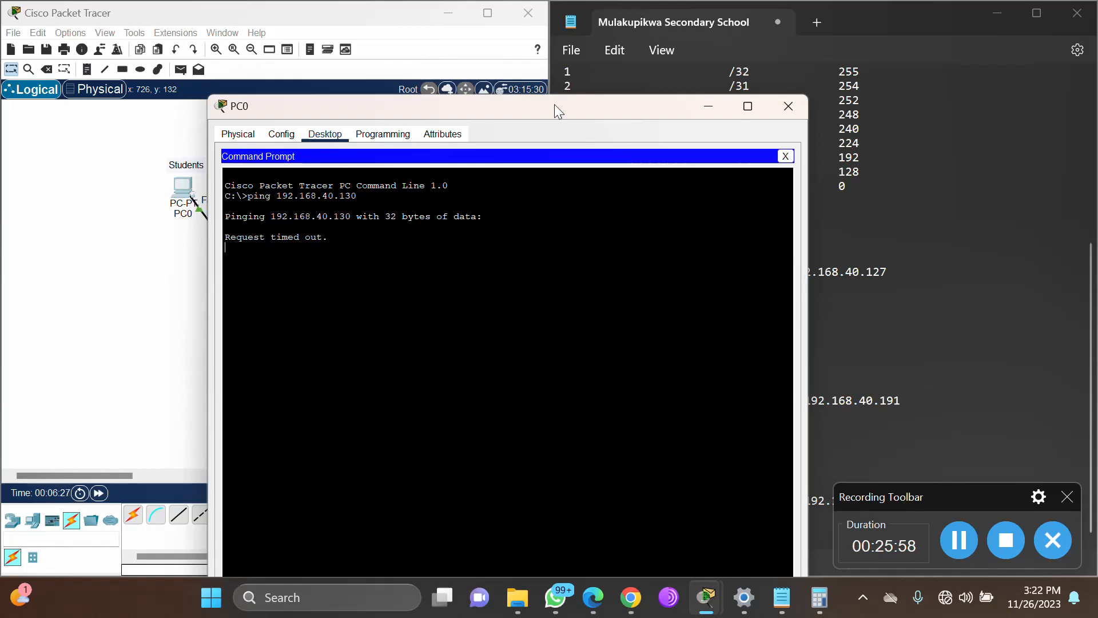
pyautogui.moveTo(554, 105); pyautogui.dragTo(559, 75)
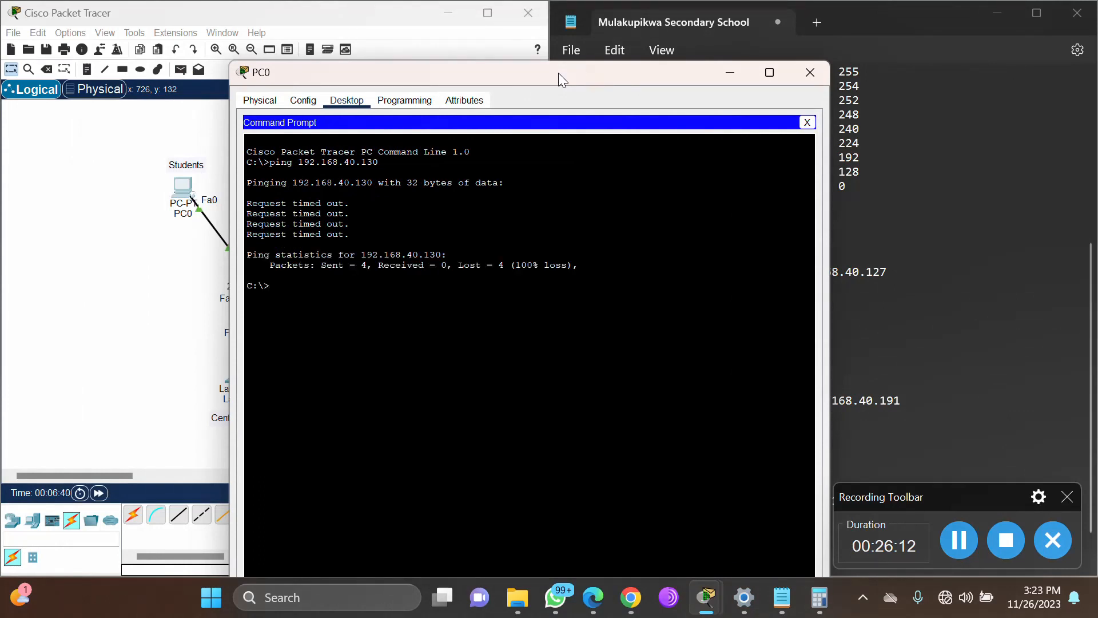
# - Ping the Central Admin laptop at 192.168.40.194 from PC0, and close the PC0 window
pyautogui.press('Up')
pyautogui.press('Return')
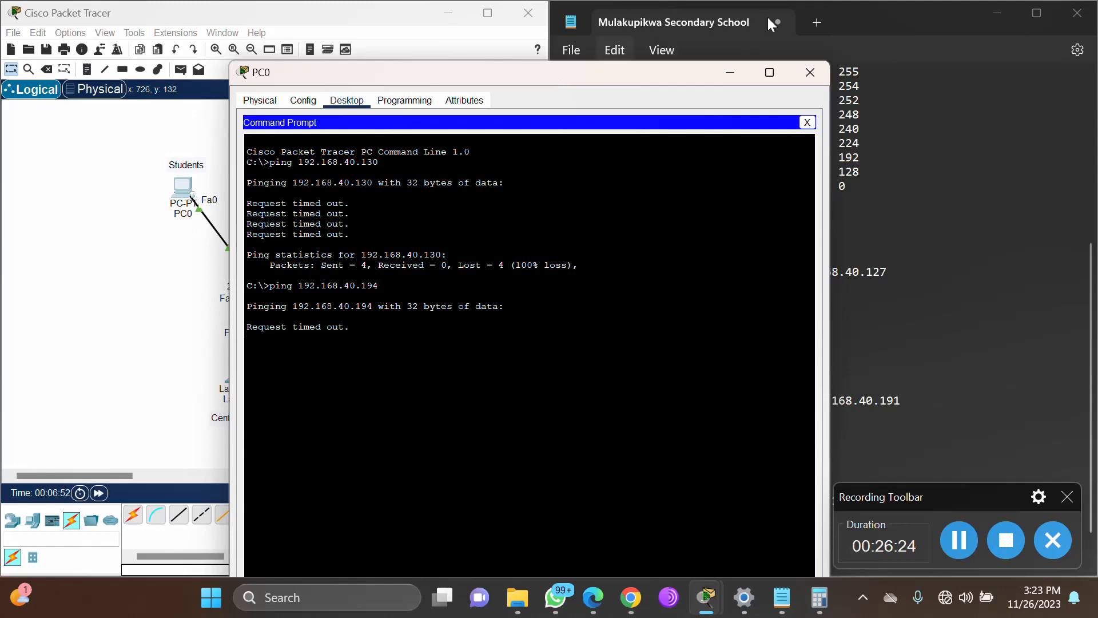
pyautogui.click(801, 74)
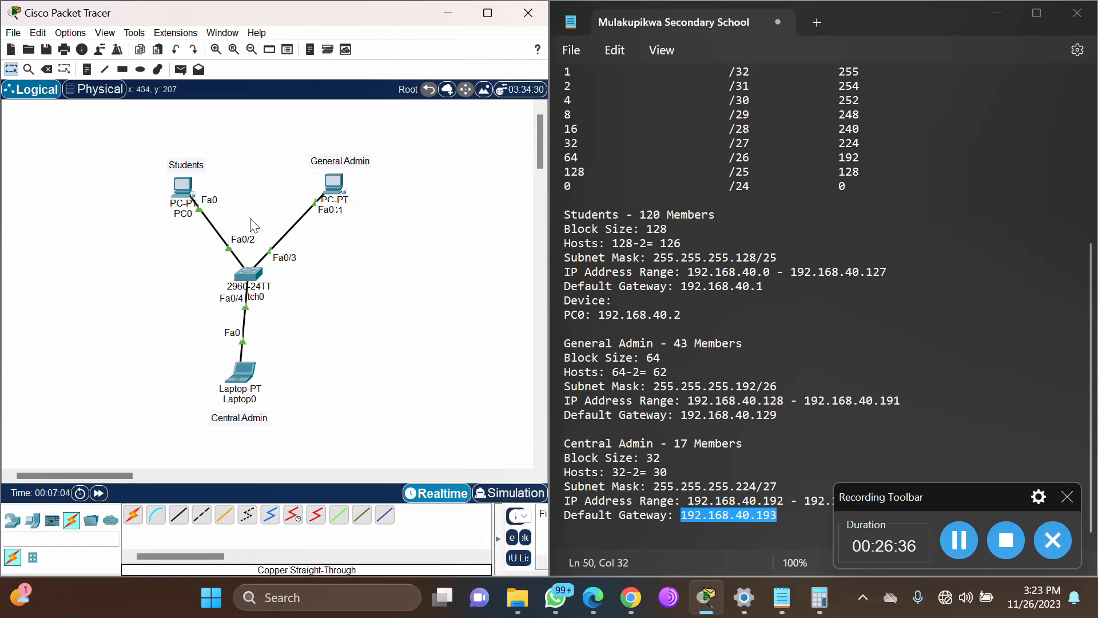
# - Add a generic Router-PT to the workspace, level with the switch and below the General Admin computer
pyautogui.click(8, 524)
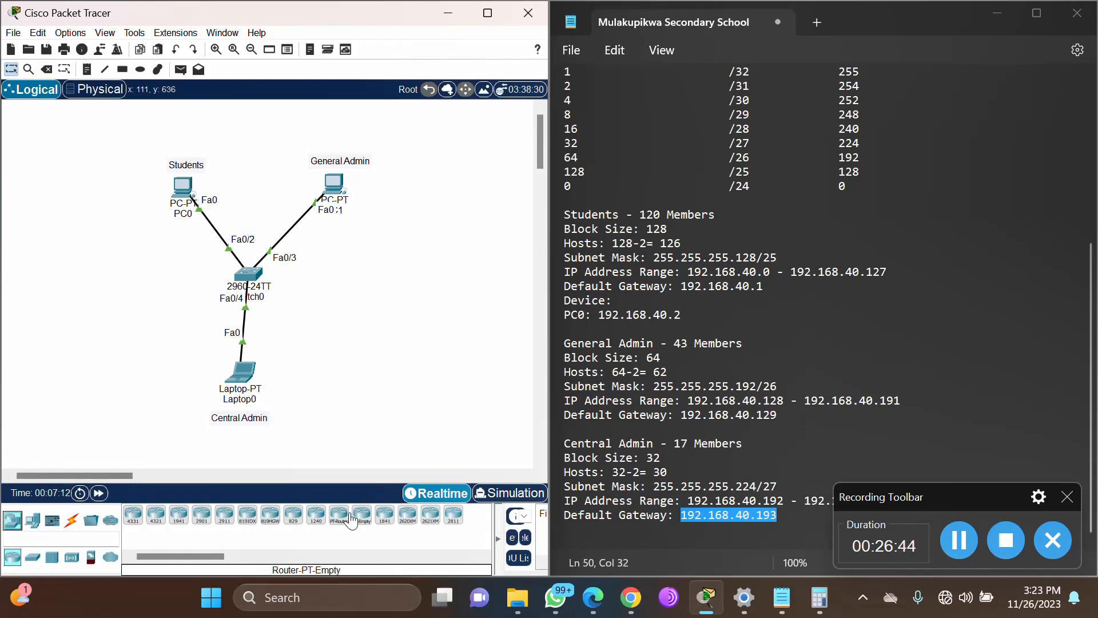
pyautogui.moveTo(336, 522); pyautogui.dragTo(376, 447)
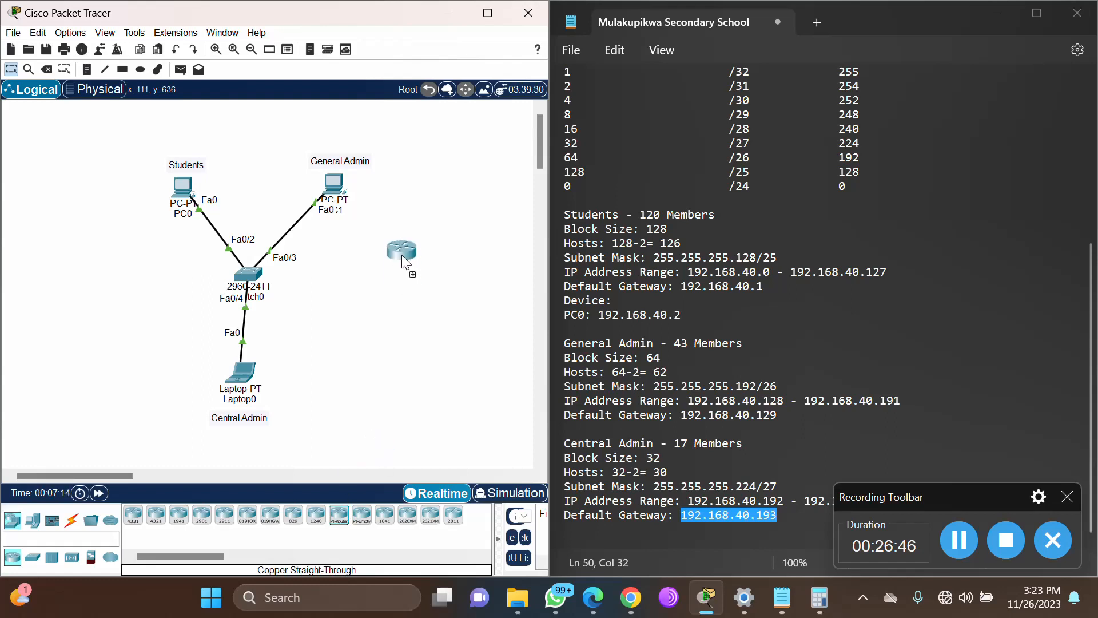
pyautogui.moveTo(385, 275); pyautogui.dragTo(399, 278)
pyautogui.click(388, 286)
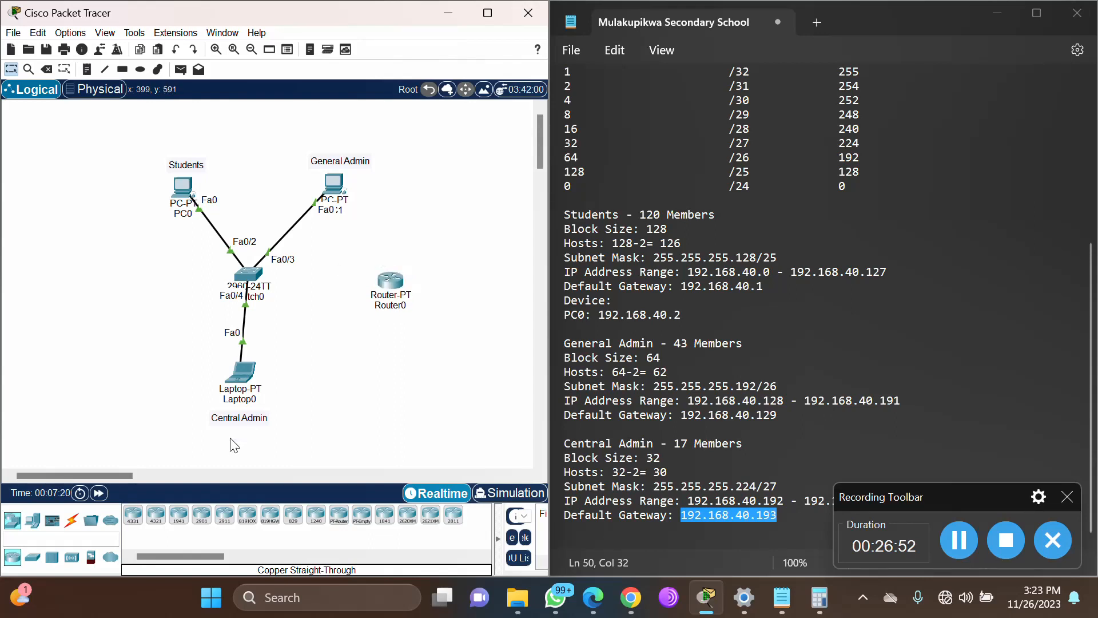
# - Connect Router0's FastEthernet1/0 to the switch's FastEthernet0/1 with a copper straight-through cable, and nudge the router into line with the switch
pyautogui.click(72, 519)
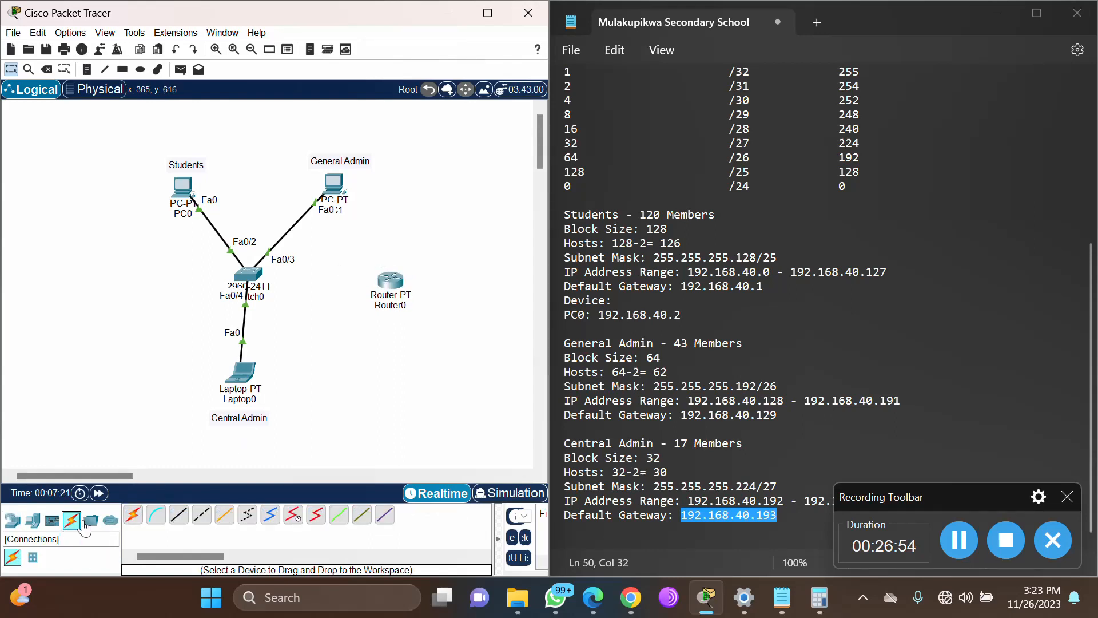
pyautogui.click(178, 518)
pyautogui.click(389, 284)
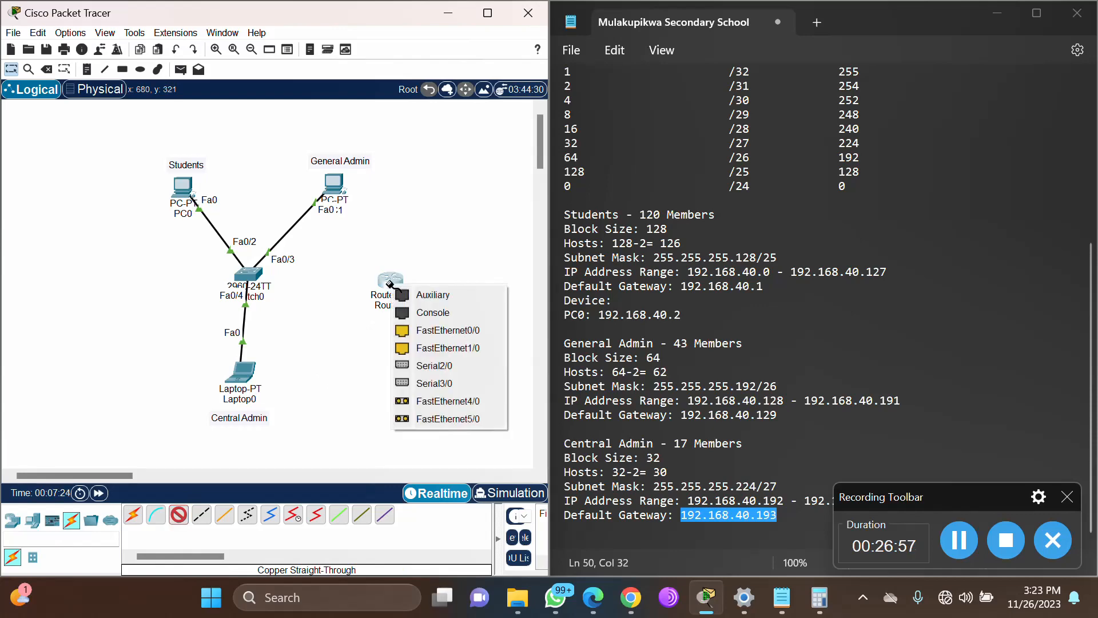
pyautogui.click(450, 347)
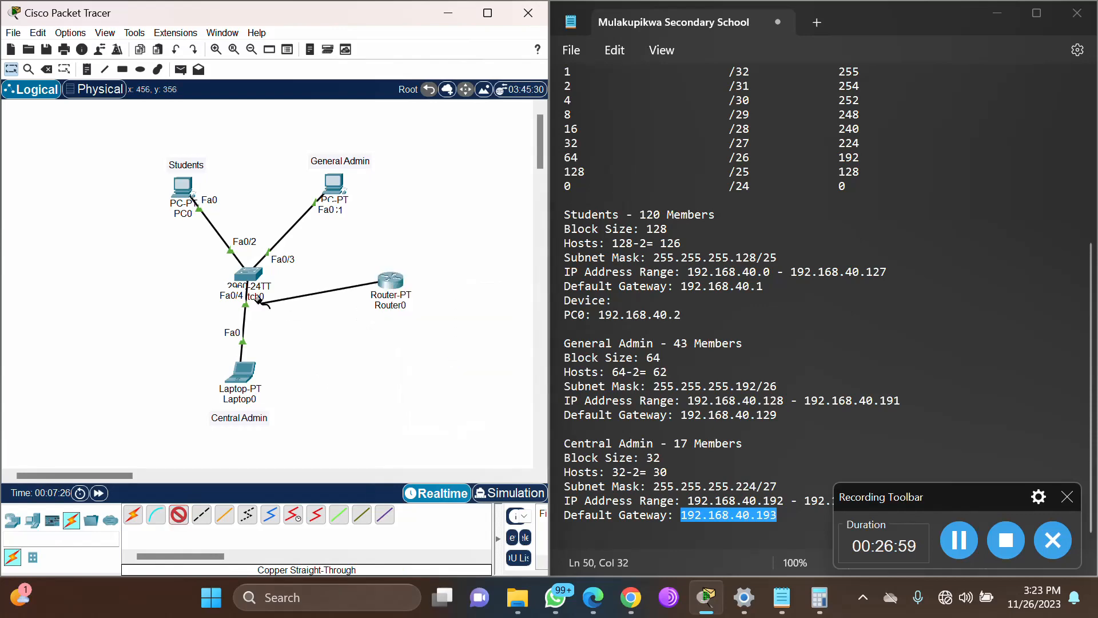
pyautogui.click(248, 279)
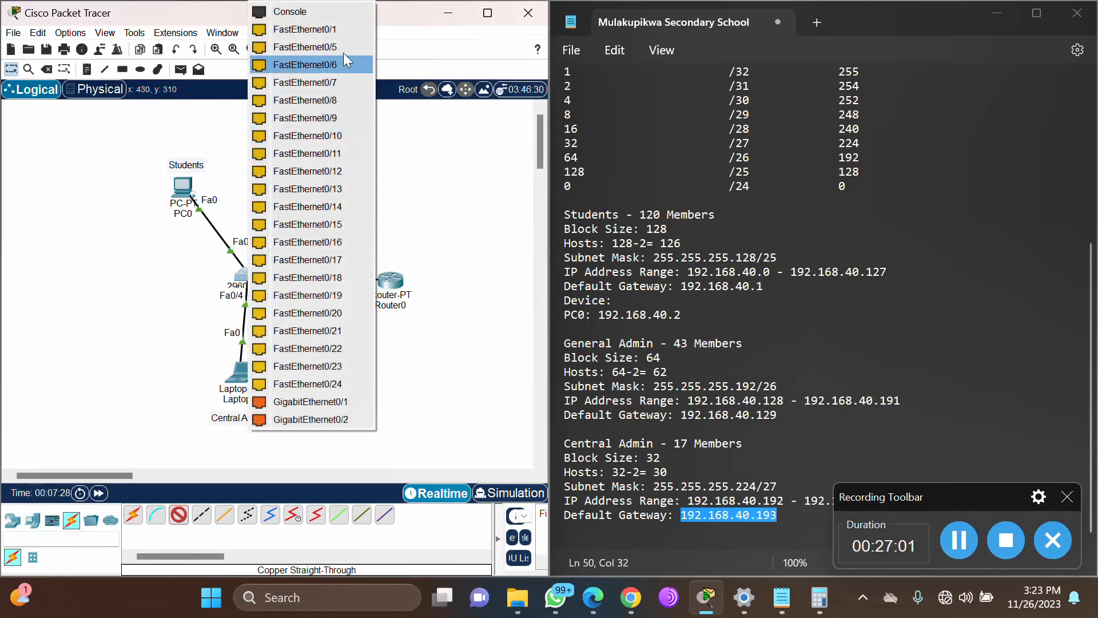
pyautogui.click(327, 32)
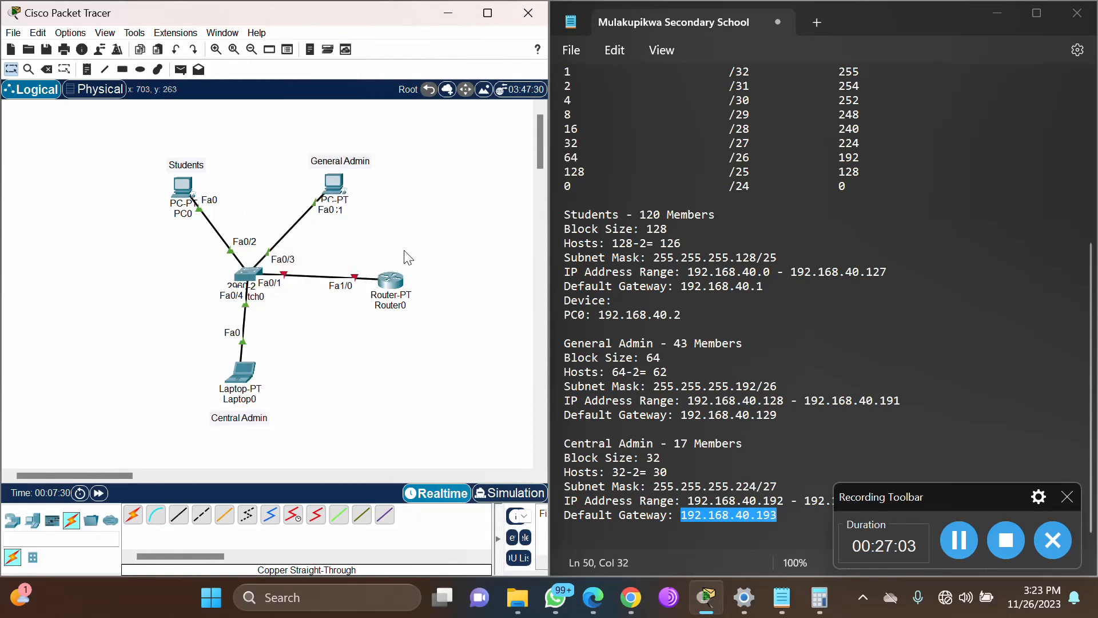
pyautogui.moveTo(392, 284); pyautogui.dragTo(393, 280)
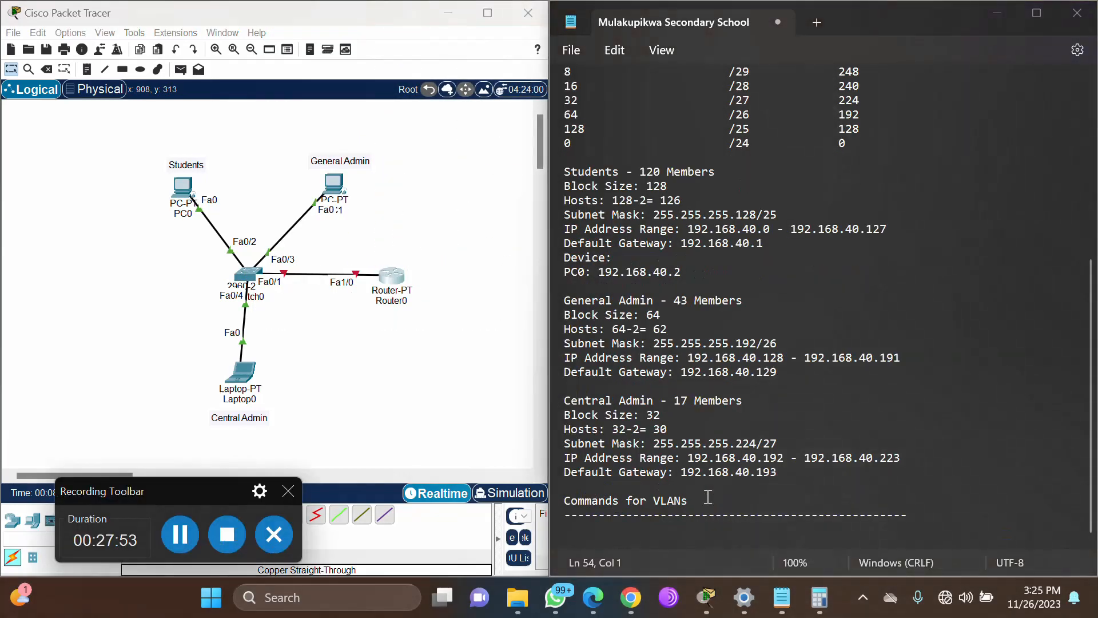
# - In the Notepad notes, add the lines "en" and "conf t" under the Commands for VLANs heading
pyautogui.click(922, 517)
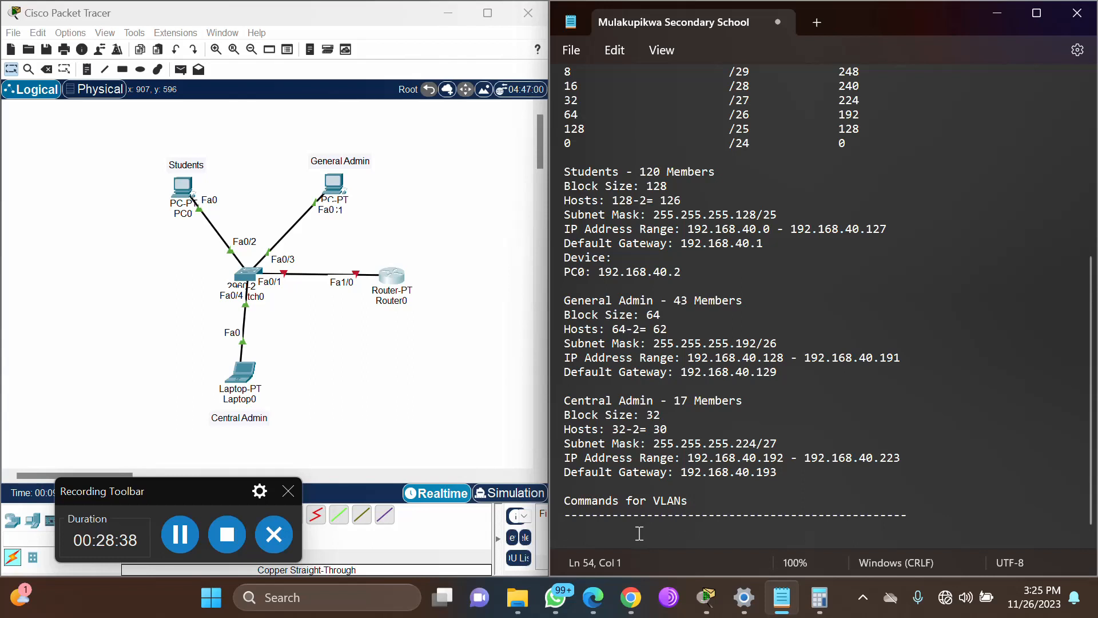
pyautogui.write('n')
pyautogui.press('Return')
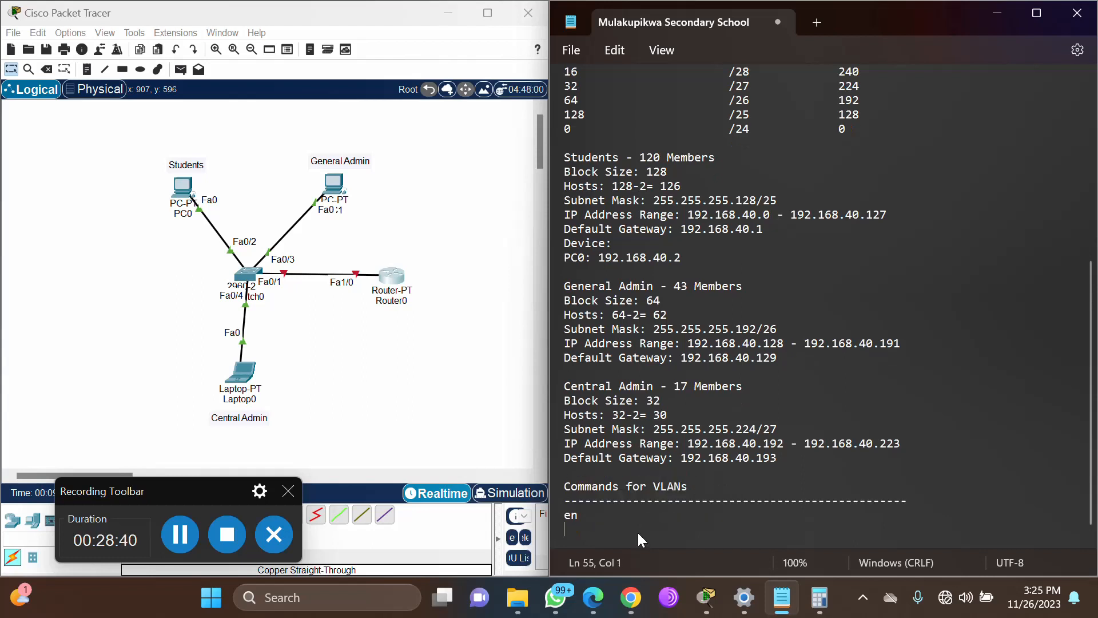
pyautogui.write('conf t')
pyautogui.press('Return')
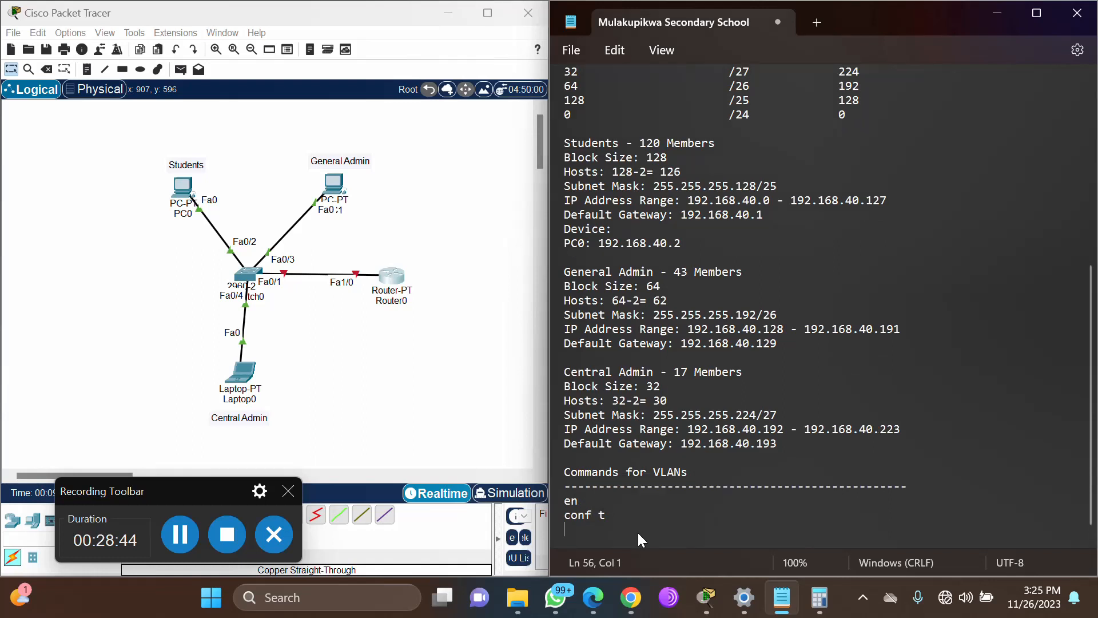
# - Add the lines "vlan 2" and "name students" to the VLAN commands
pyautogui.write('vla')
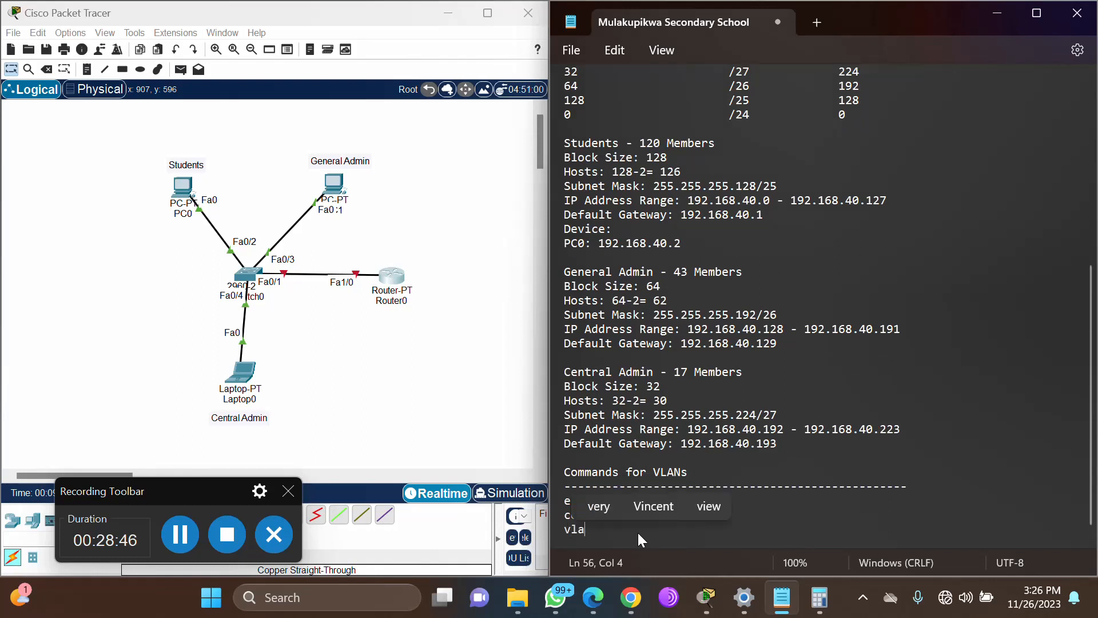
pyautogui.write('n 2')
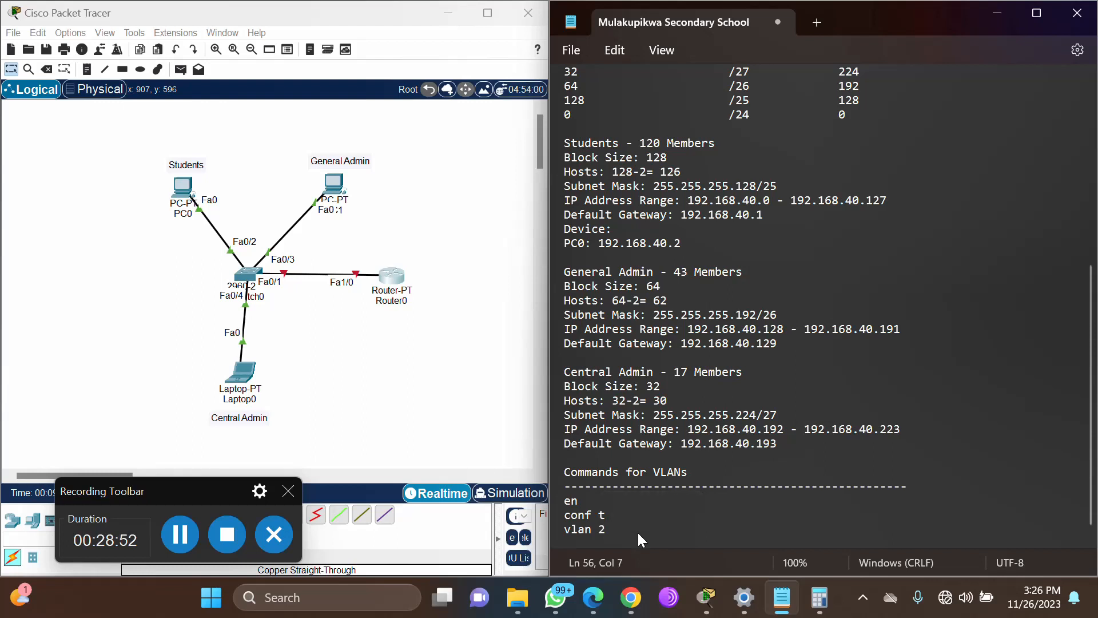
pyautogui.press('Return')
pyautogui.write('name ')
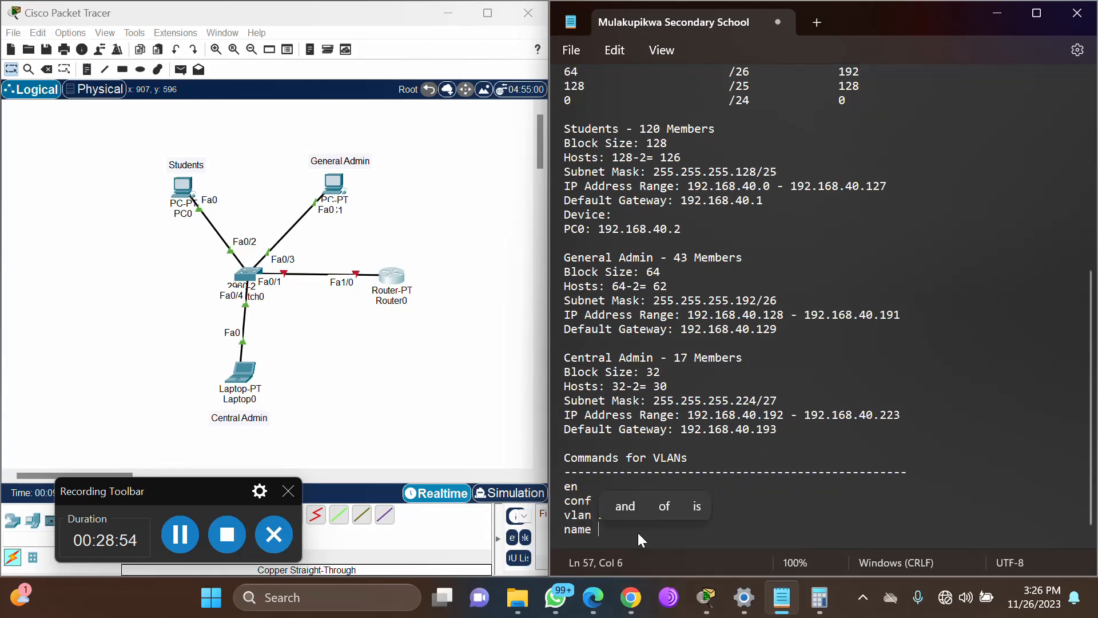
pyautogui.write('st')
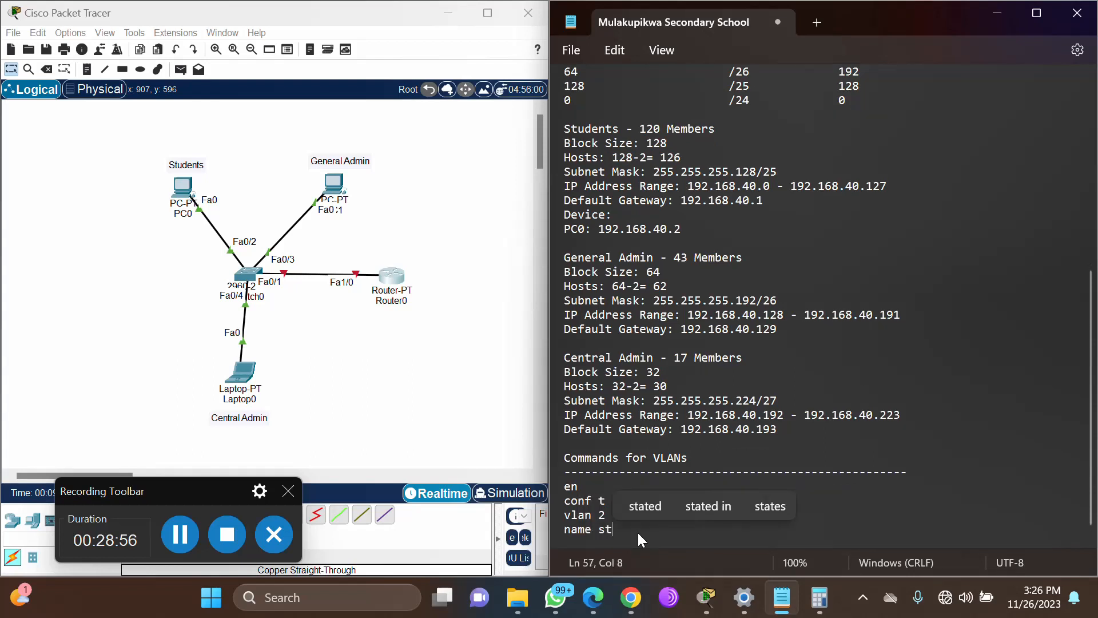
pyautogui.write('udents')
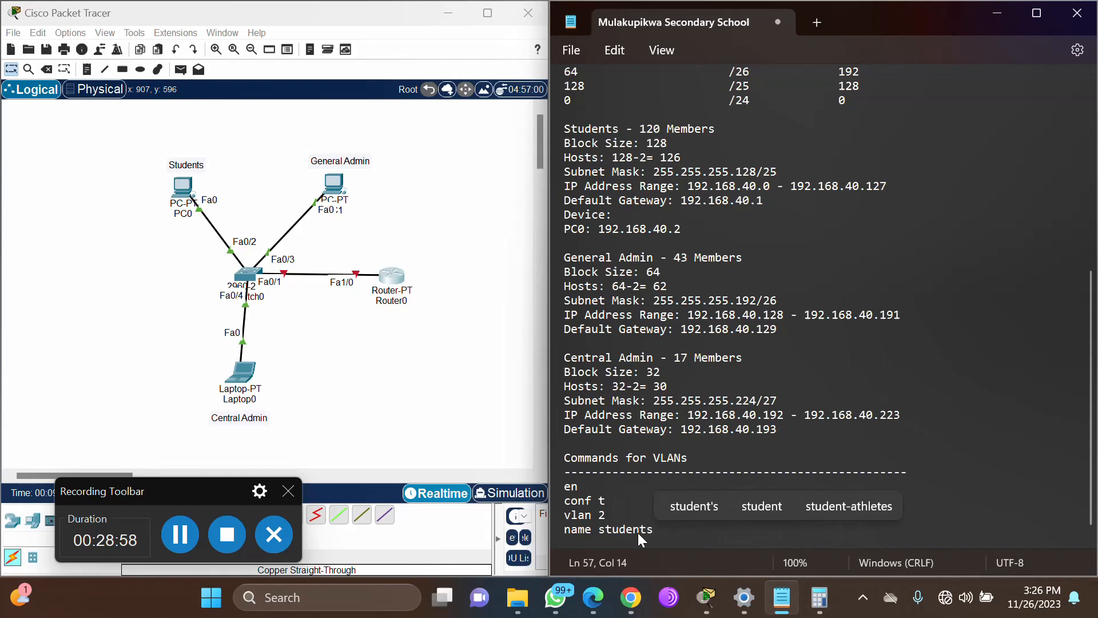
pyautogui.press('Return')
# - Add the lines "vlan 3" and "name general-admin" to the VLAN commands
pyautogui.write('vlan ')
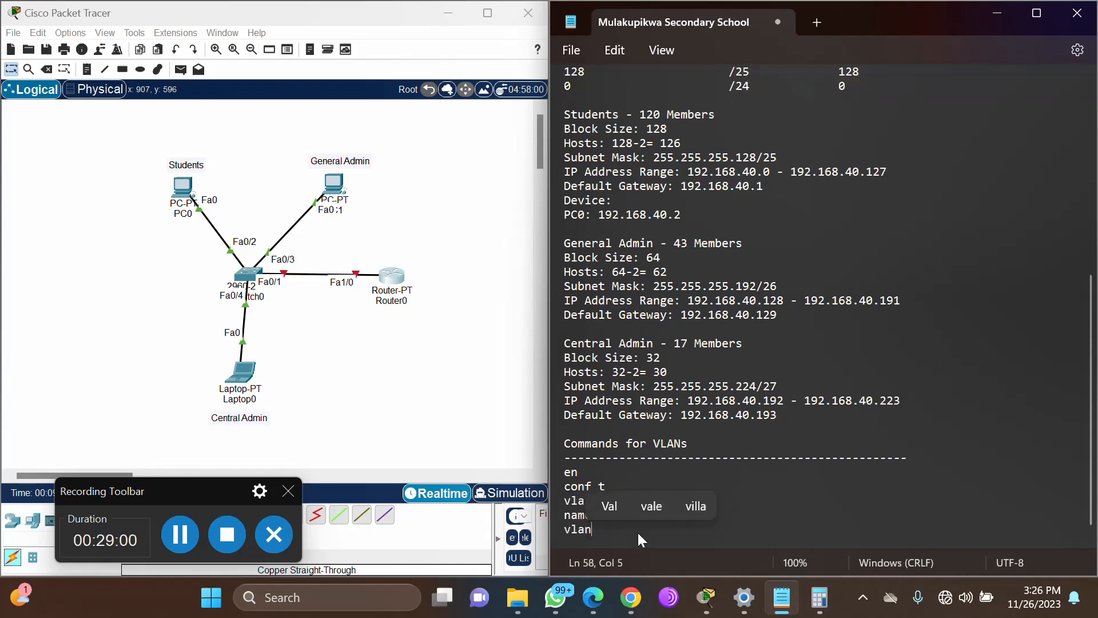
pyautogui.write('3')
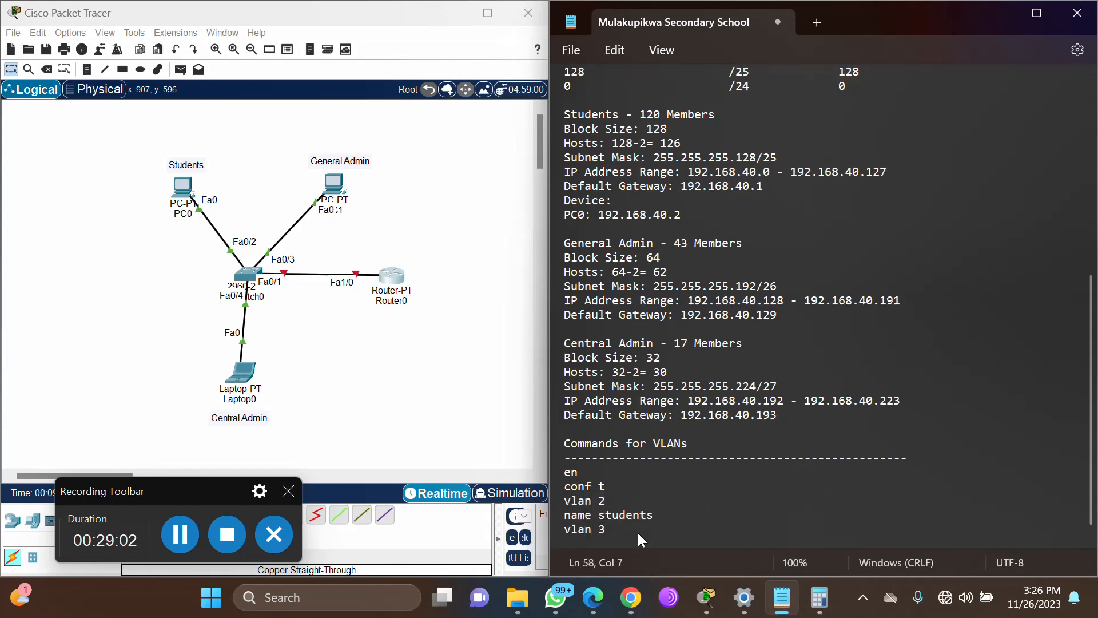
pyautogui.press('Return')
pyautogui.write('name ')
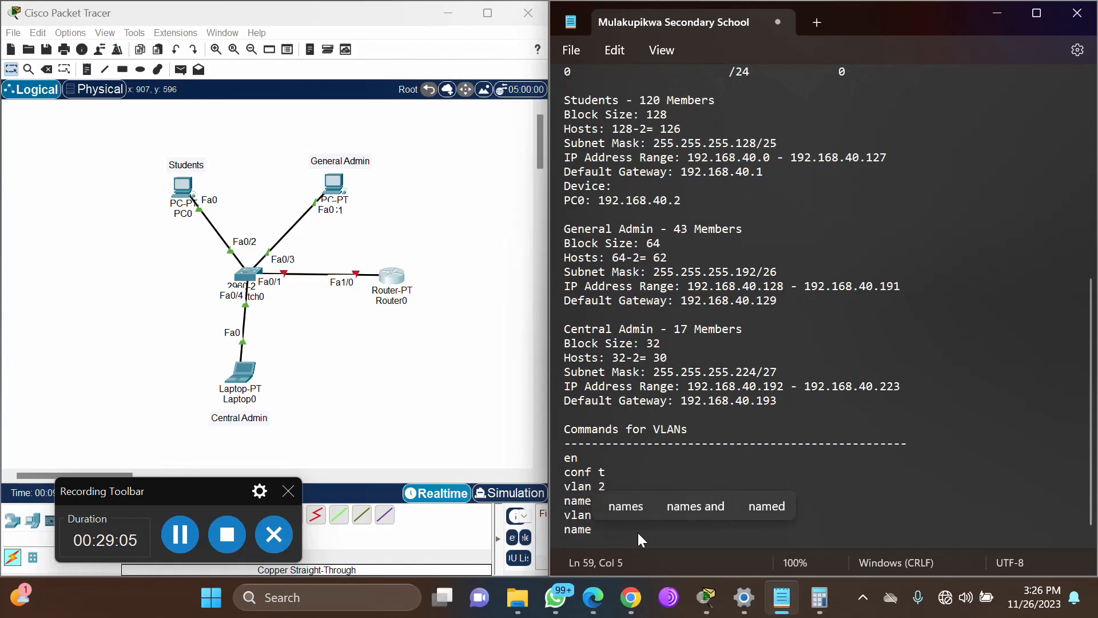
pyautogui.write('general')
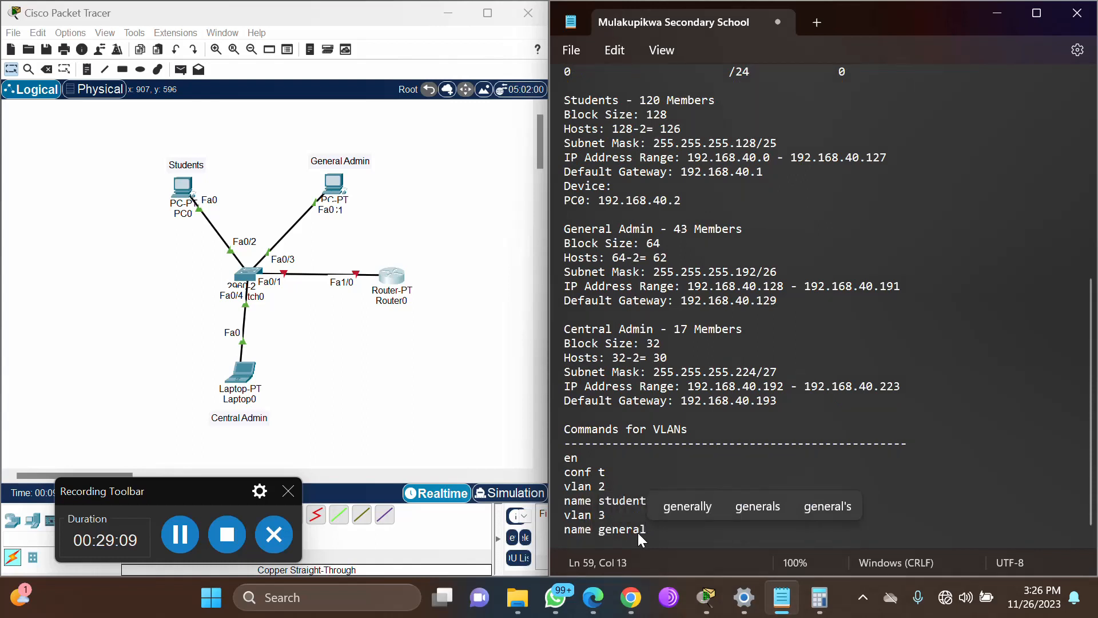
pyautogui.write('-admin')
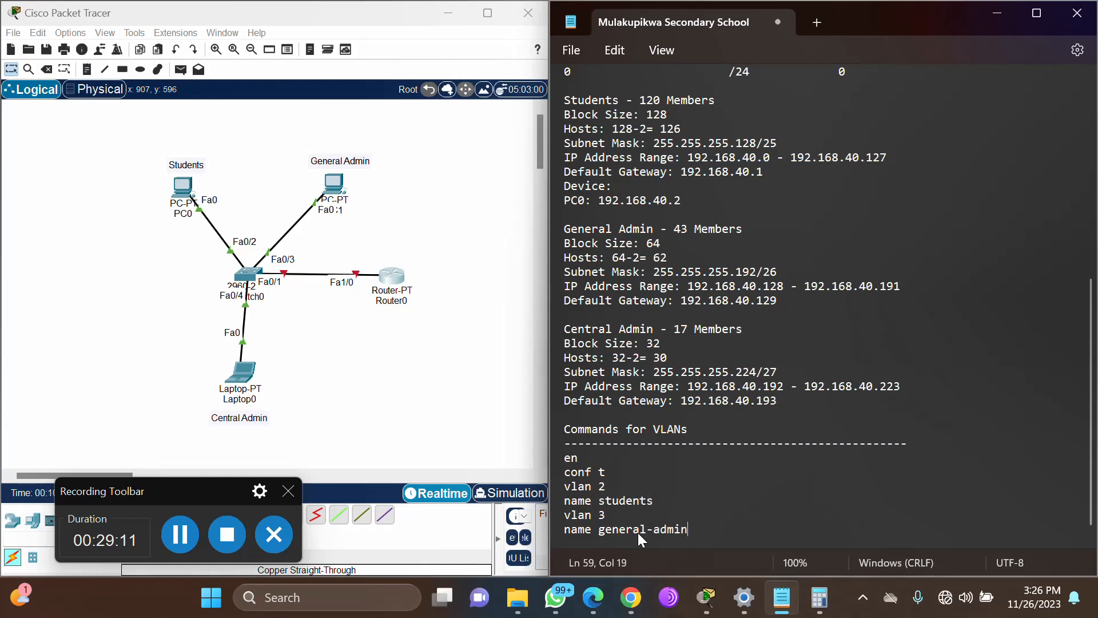
pyautogui.press('Return')
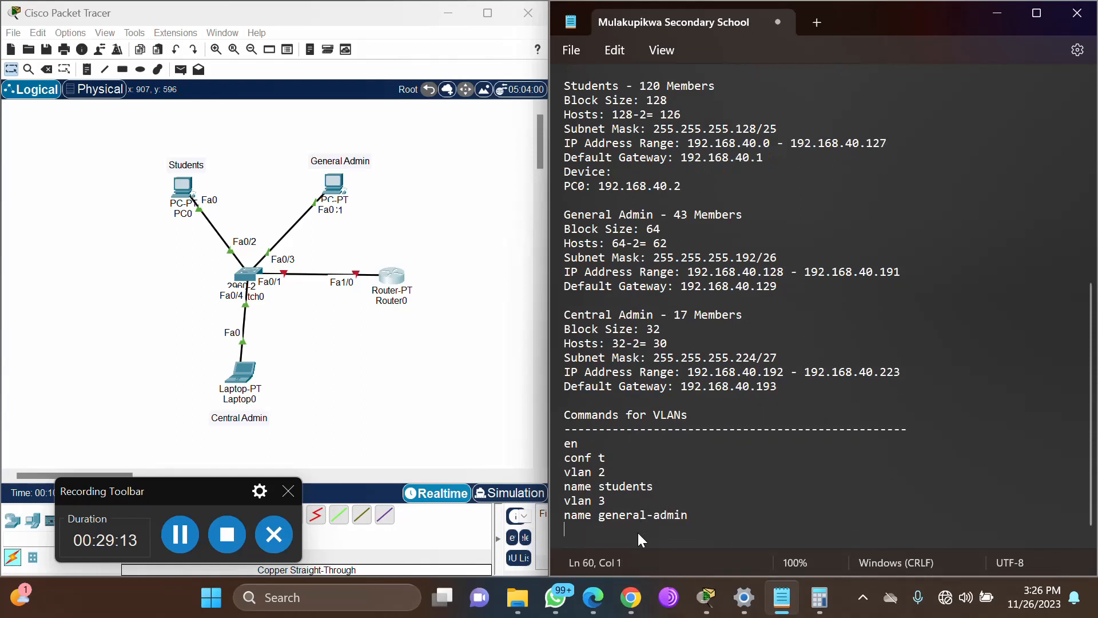
# - Add the lines "vlan 4" and "name central-admin" to the VLAN commands
pyautogui.write('vlan ')
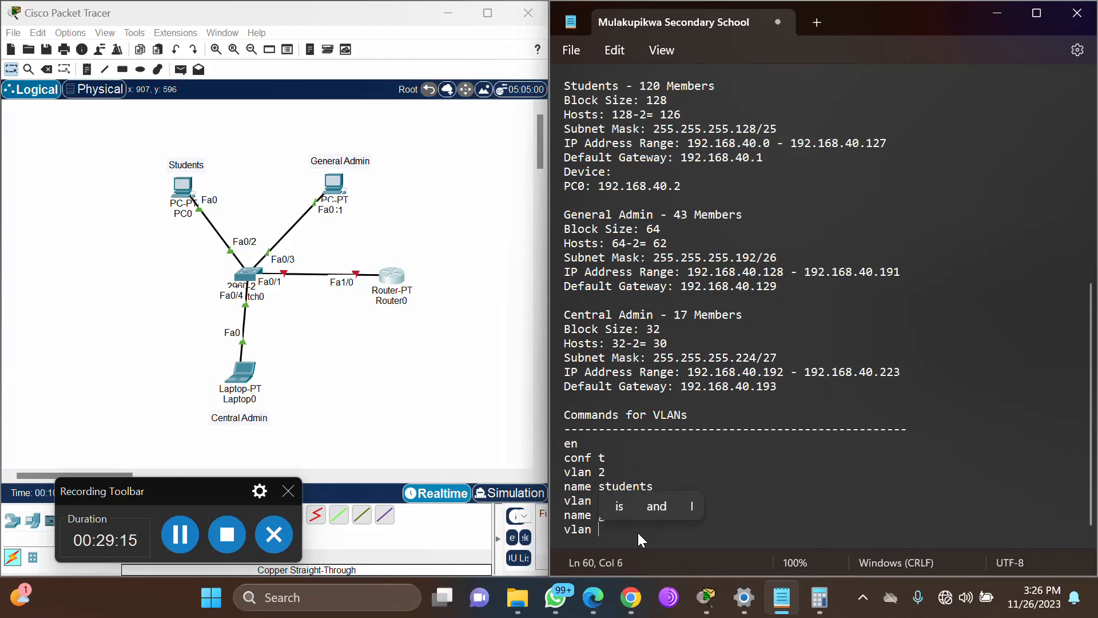
pyautogui.write('4')
pyautogui.press('Return')
pyautogui.write('name')
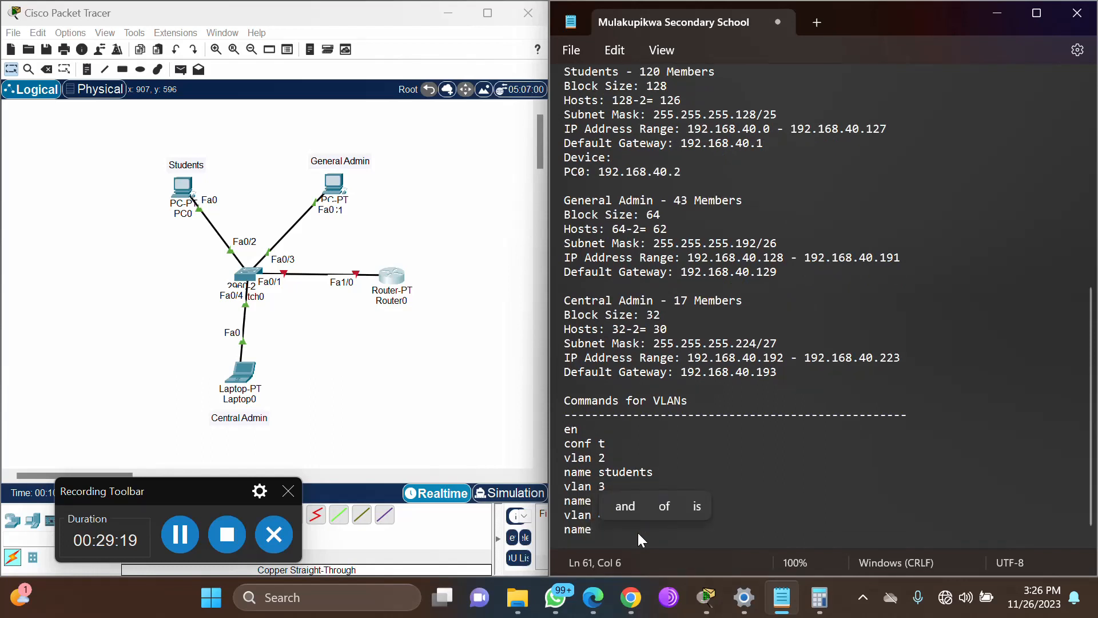
pyautogui.write(' centra')
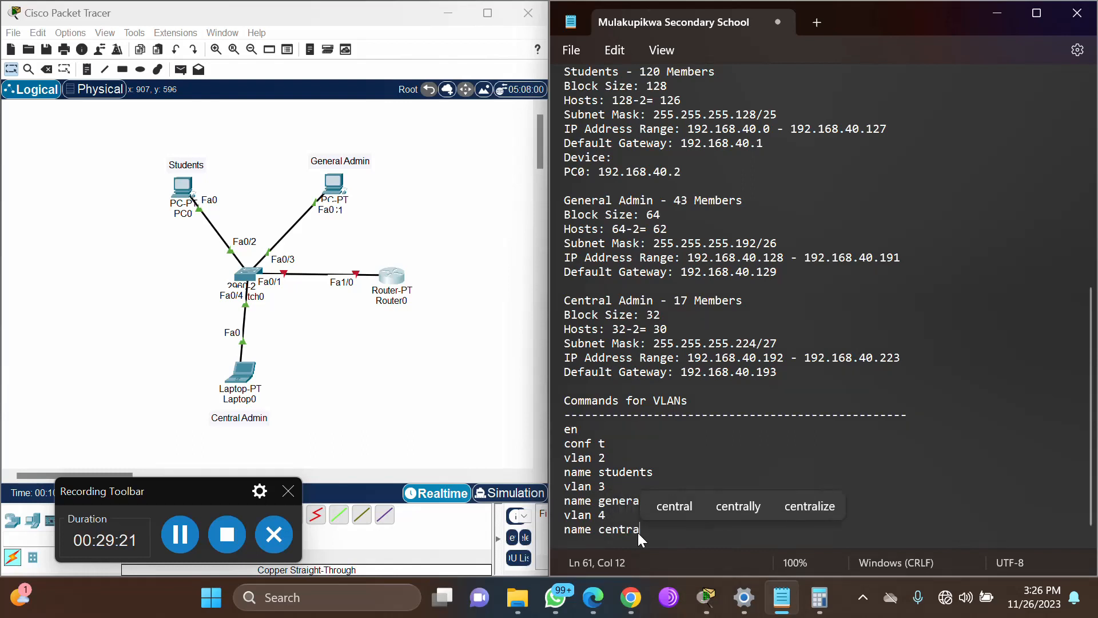
pyautogui.write('l-admi')
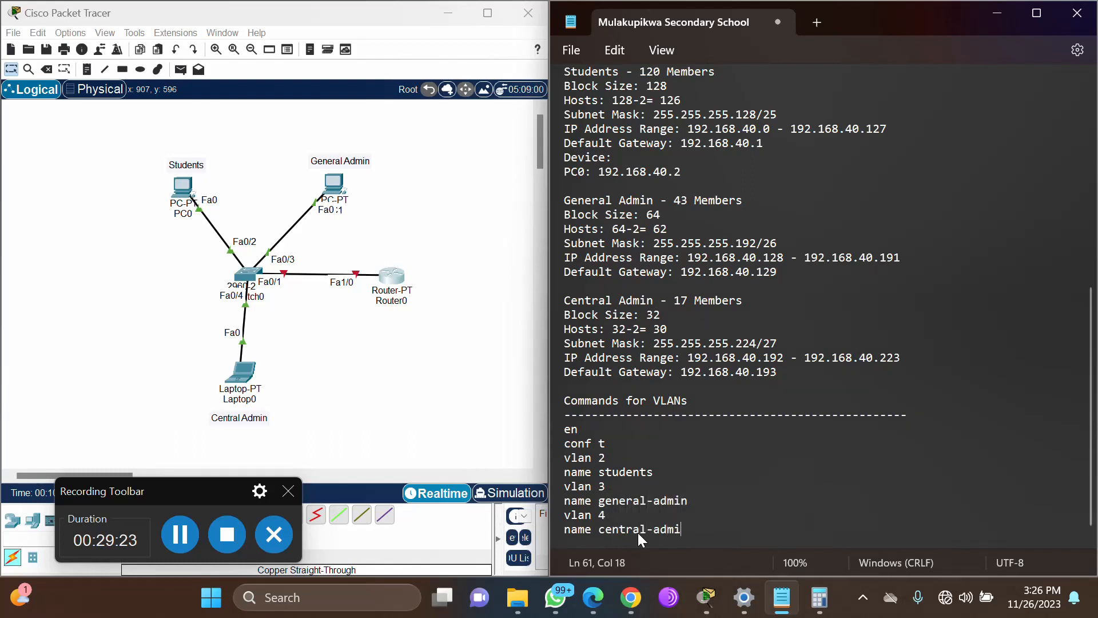
pyautogui.write('n')
pyautogui.press('Return')
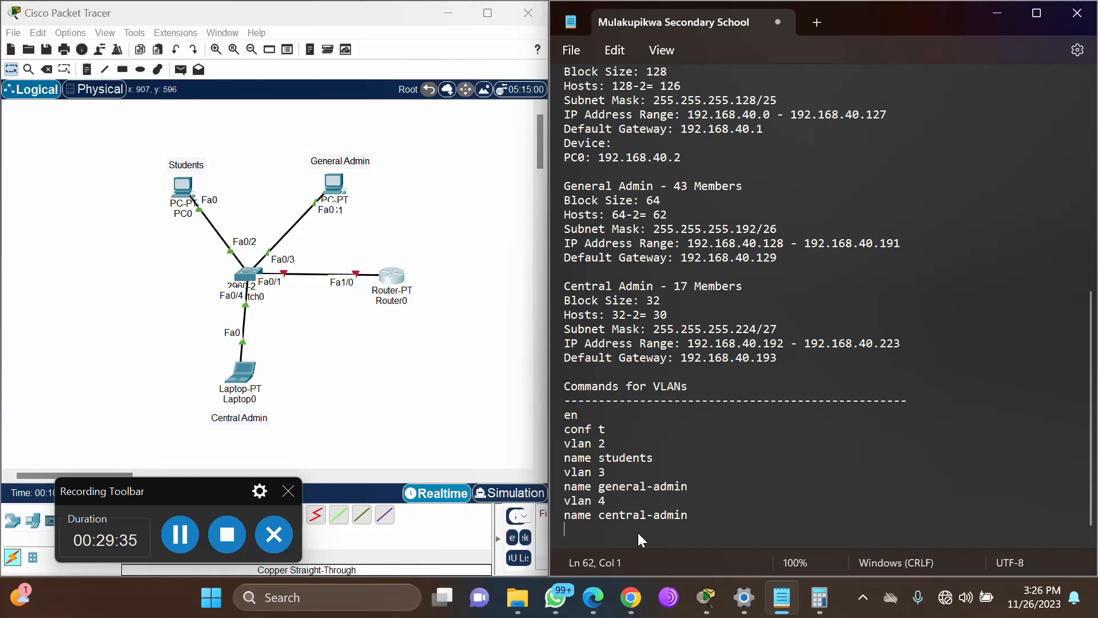
# - Add the line "int Fa0/2" below "name central-admin" in the VLAN commands
pyautogui.write('int ')
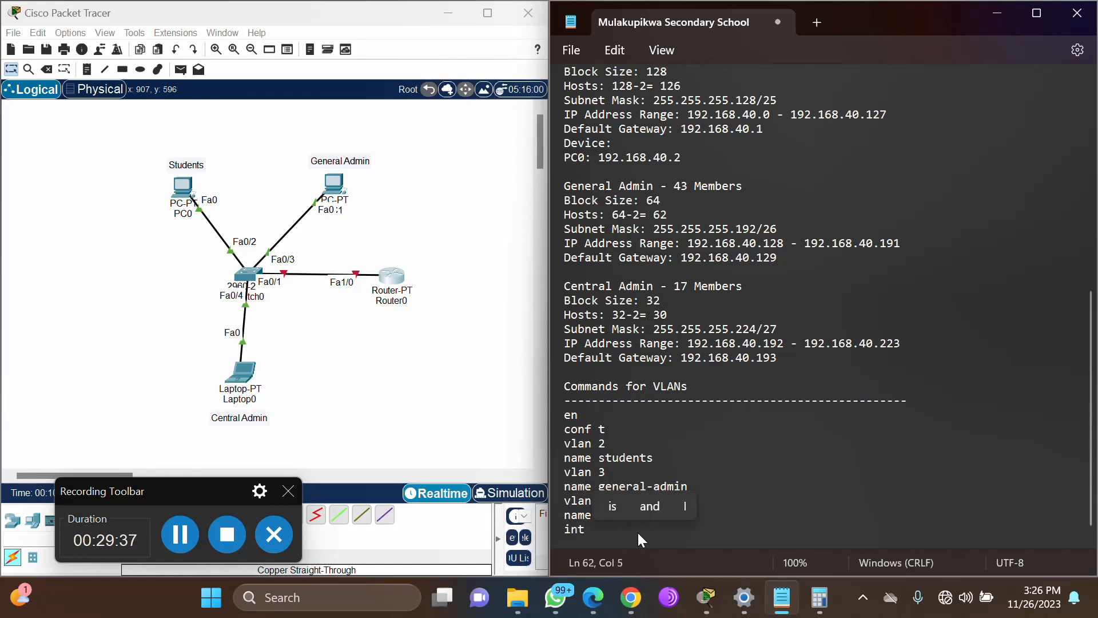
pyautogui.write('Fa')
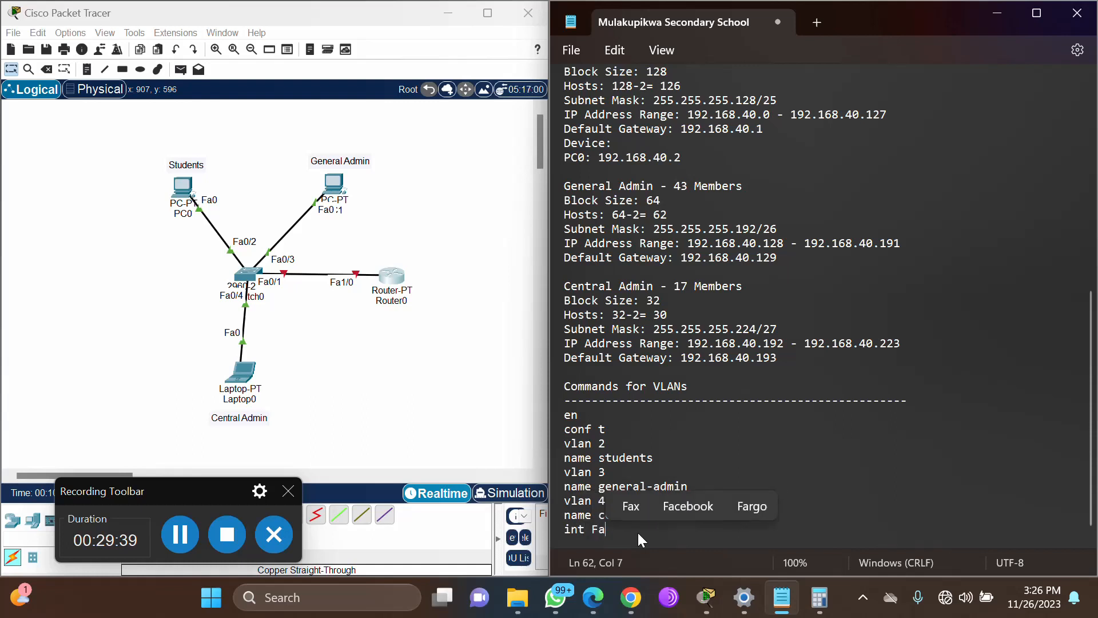
pyautogui.write('0/2')
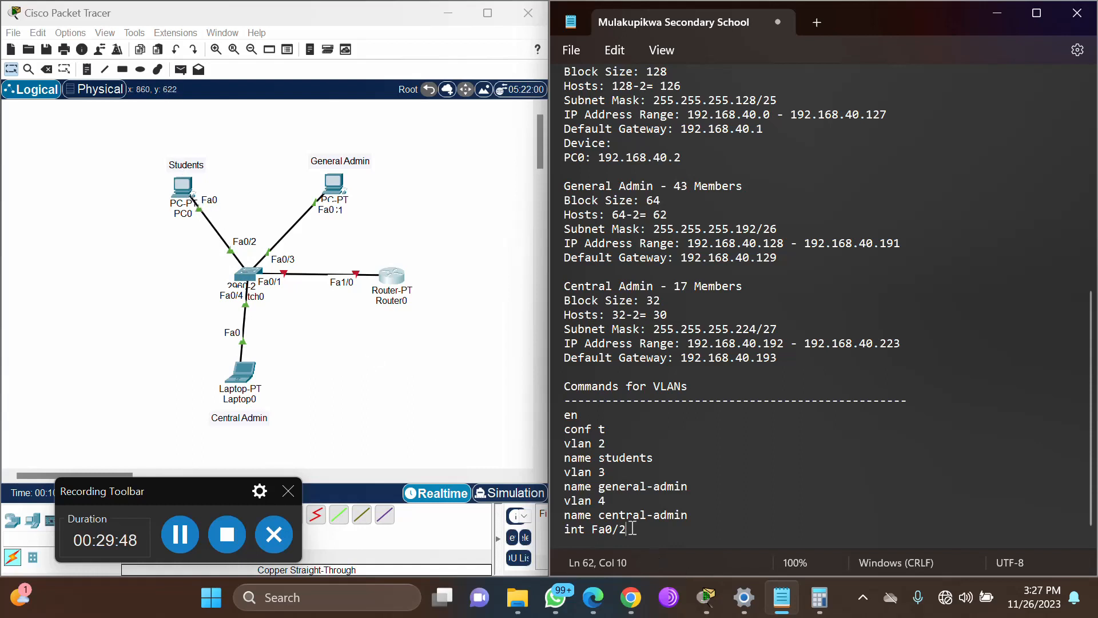
pyautogui.press('Return')
# - Add the line "switchport mode access" under the Fa0/2 interface command
pyautogui.write('sw')
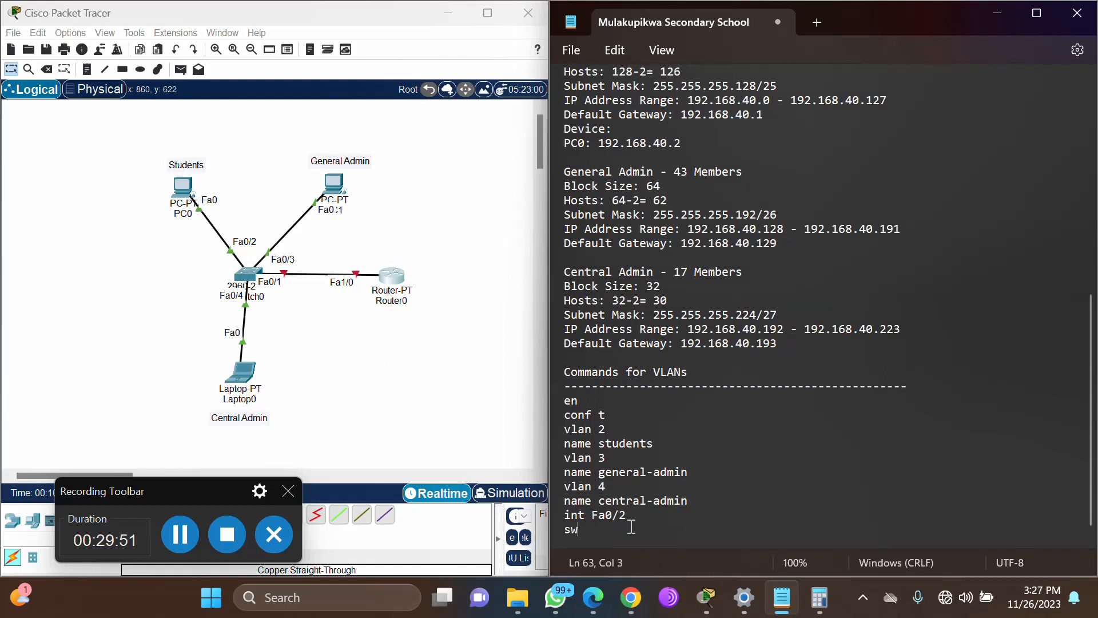
pyautogui.write('itchp')
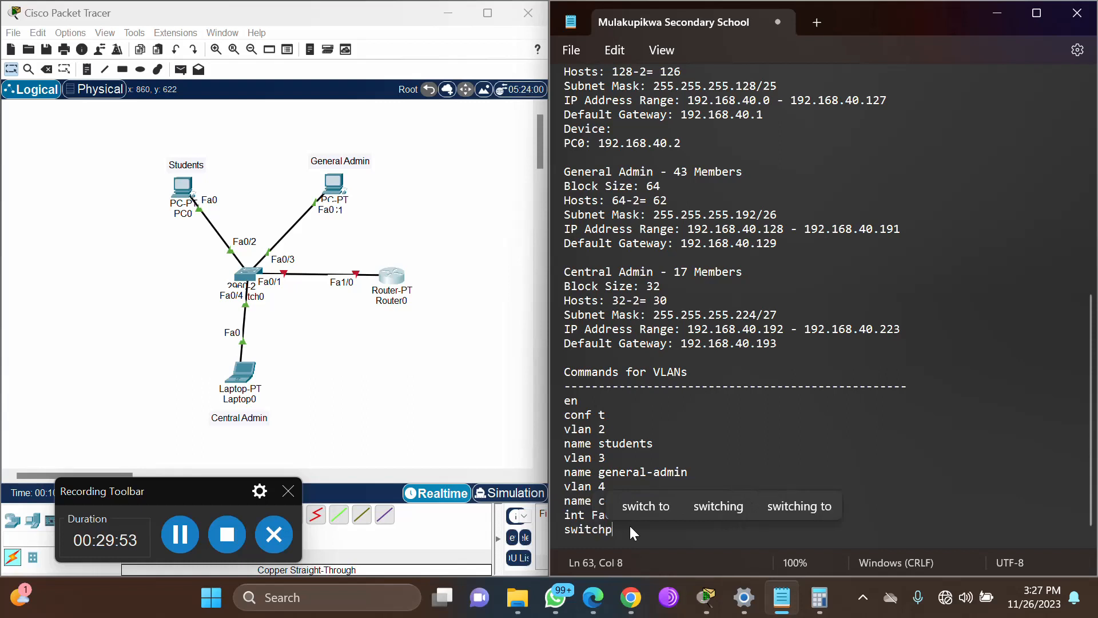
pyautogui.write('ort acc')
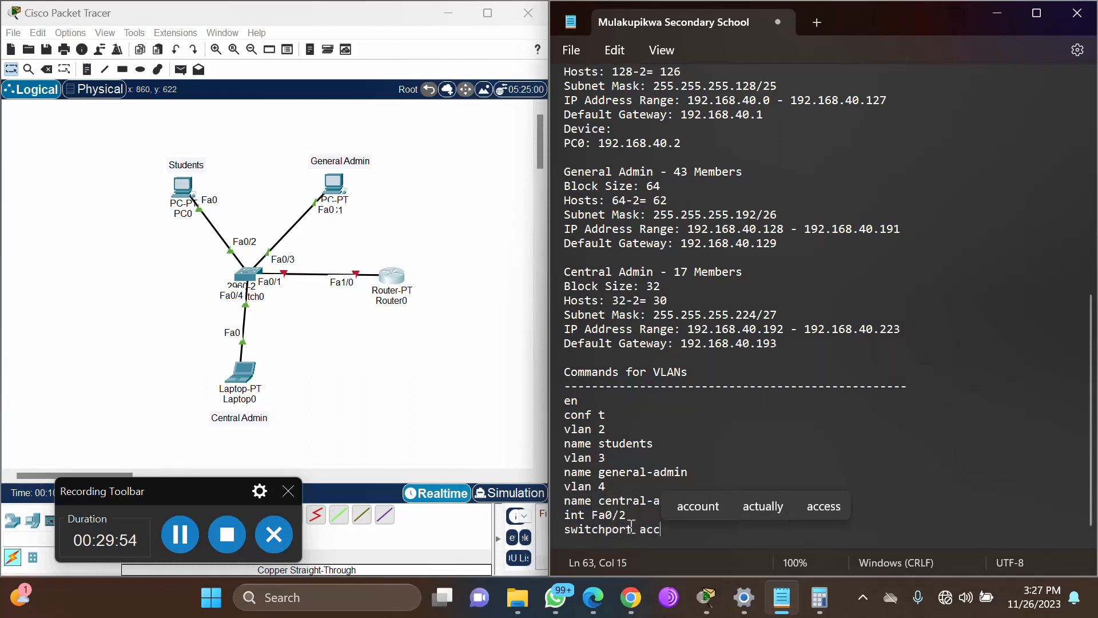
pyautogui.press('BackSpace')
pyautogui.press('BackSpace')
pyautogui.press('BackSpace')
pyautogui.write('mo')
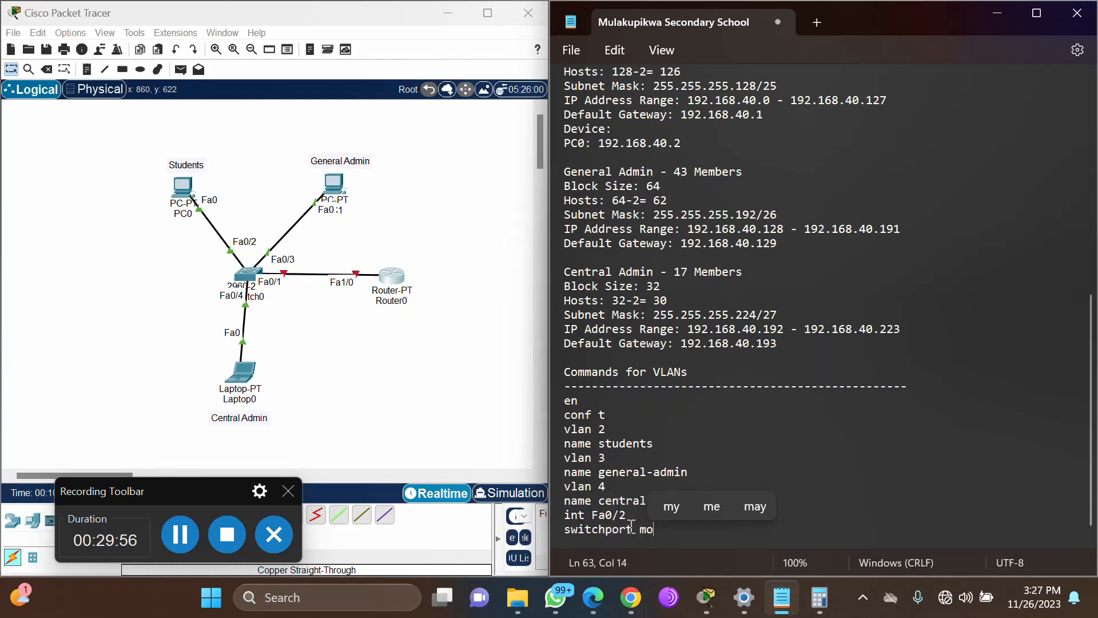
pyautogui.write('de acces')
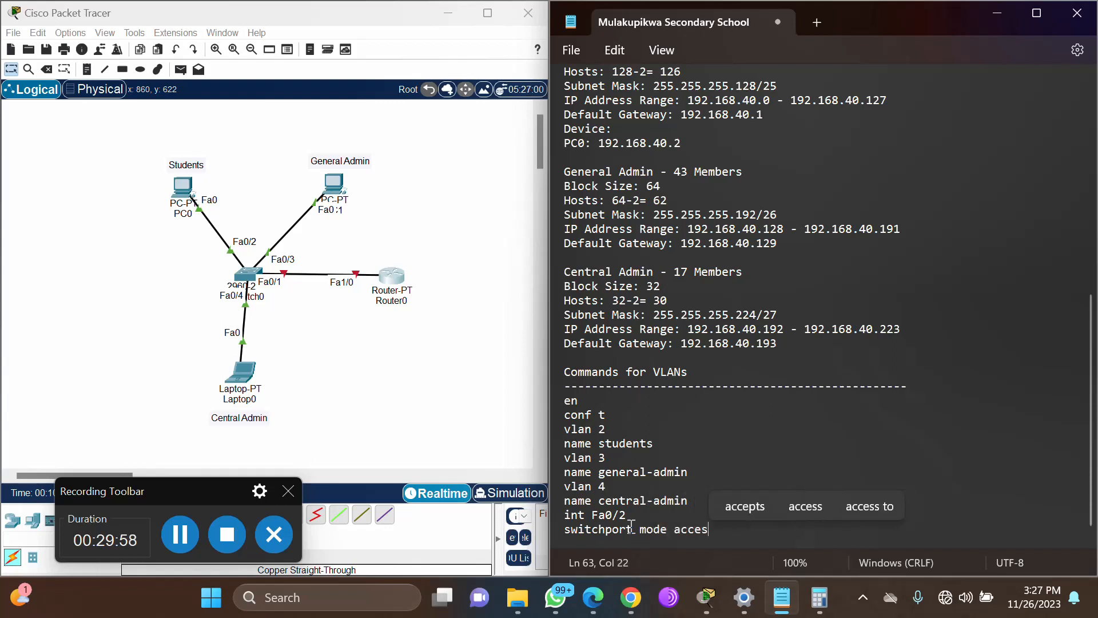
pyautogui.write('s')
pyautogui.press('Return')
# - Add the line "switchport access vlan 2" to the Fa0/2 interface commands
pyautogui.write('swi')
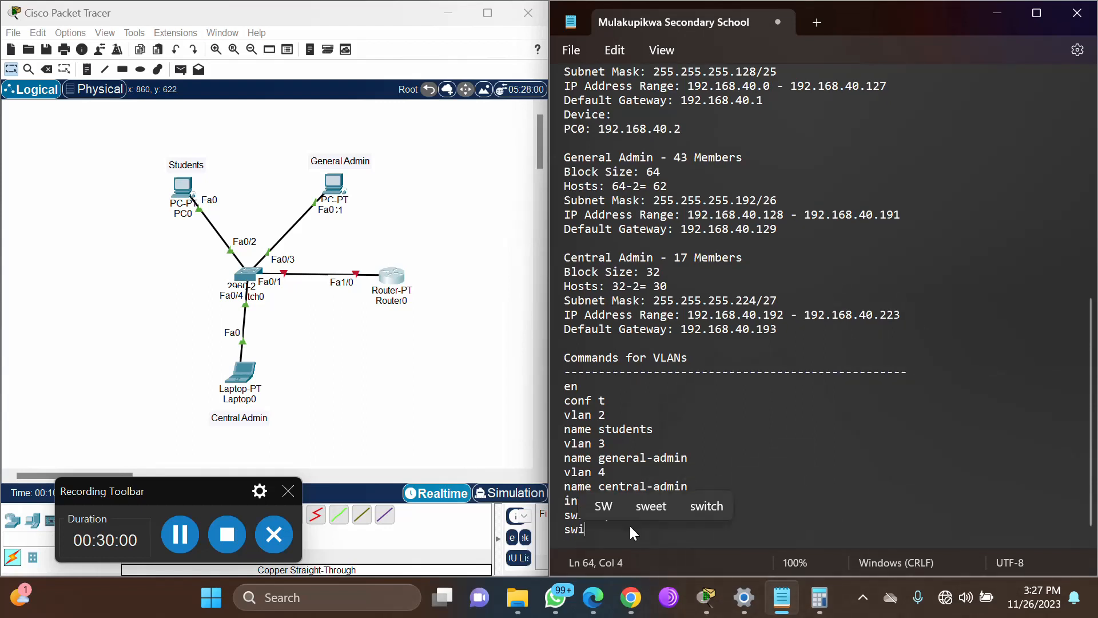
pyautogui.write('tchport')
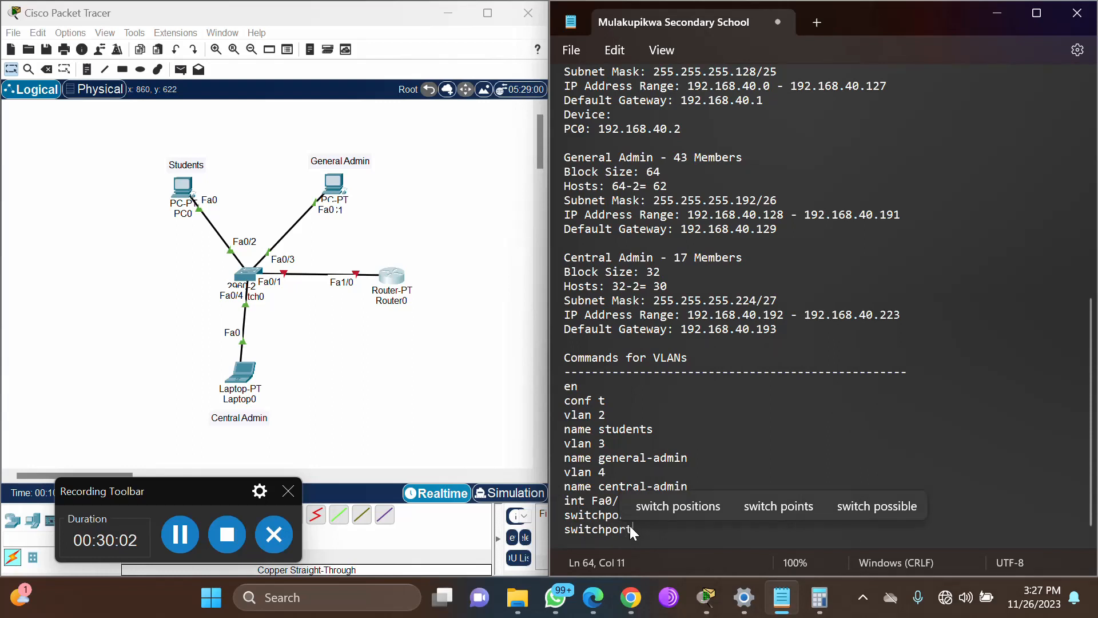
pyautogui.write(' acc')
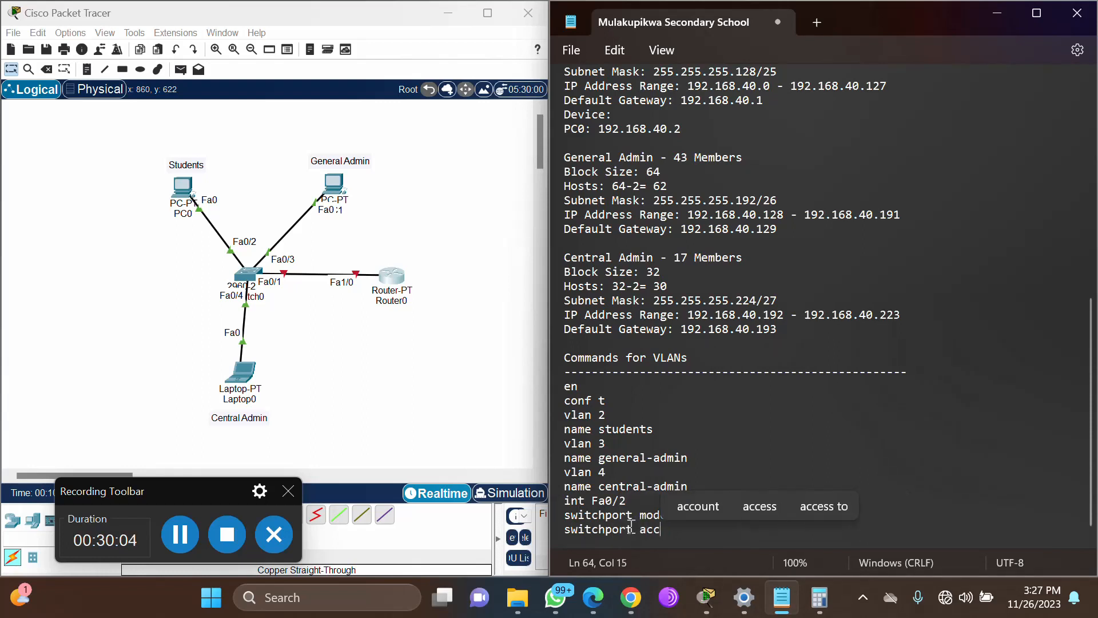
pyautogui.write('ess vlan ')
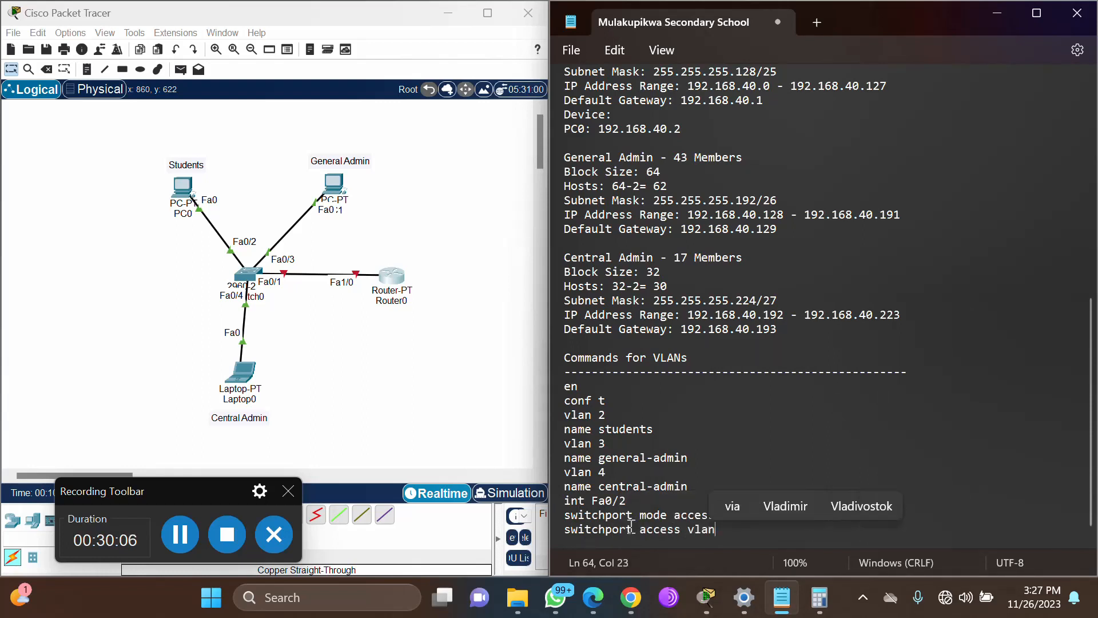
pyautogui.write('2')
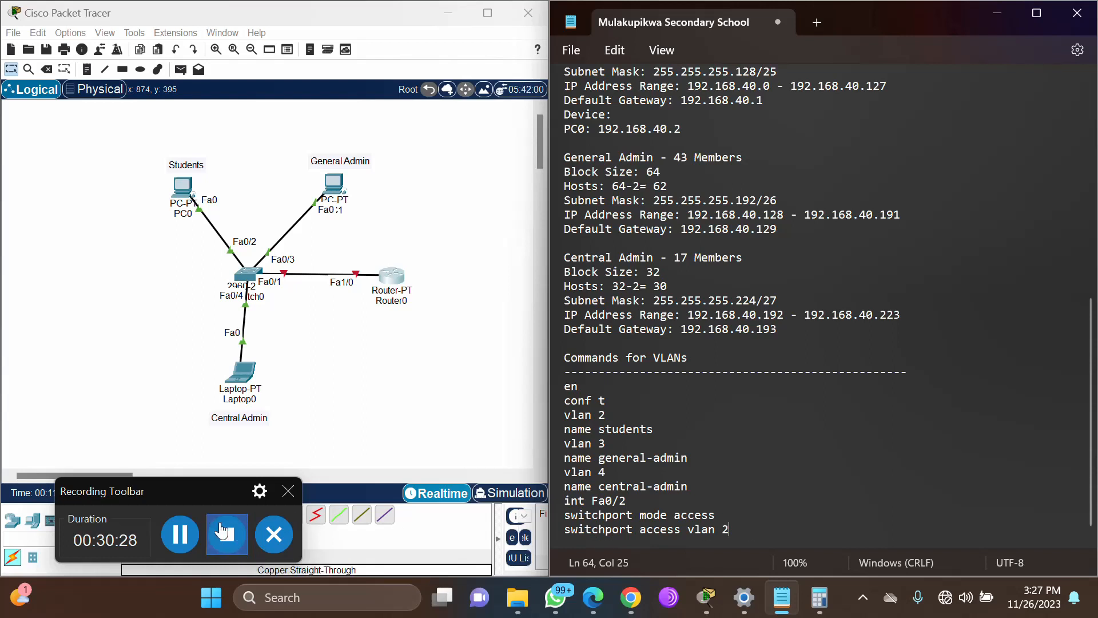
pyautogui.click(180, 534)
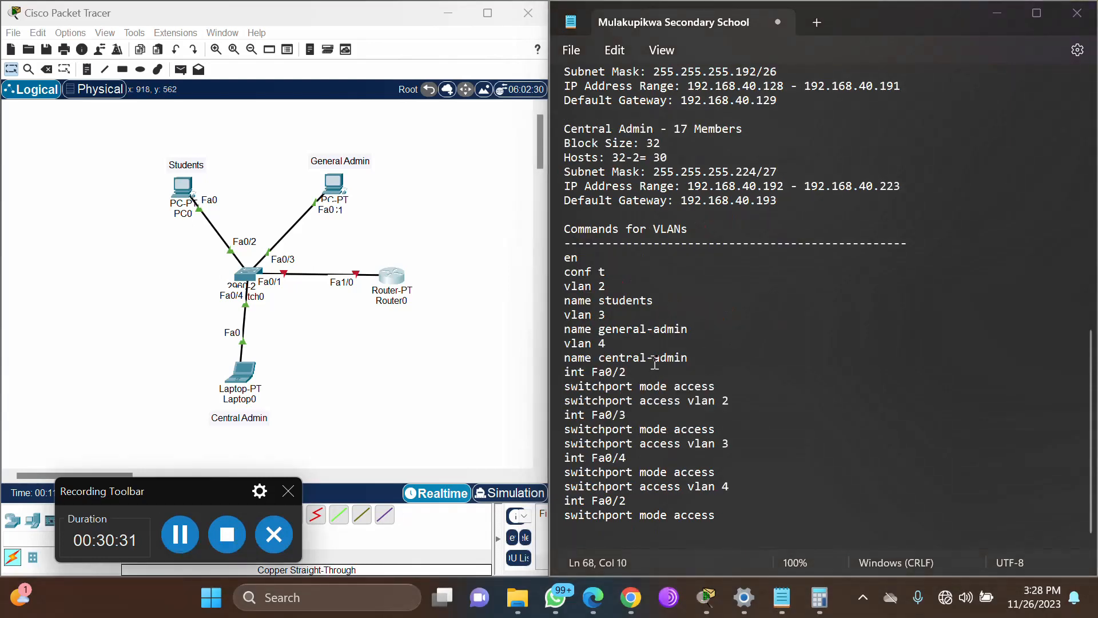
# - Add a dashed separator line below the last VLAN command in the notes
pyautogui.click(725, 522)
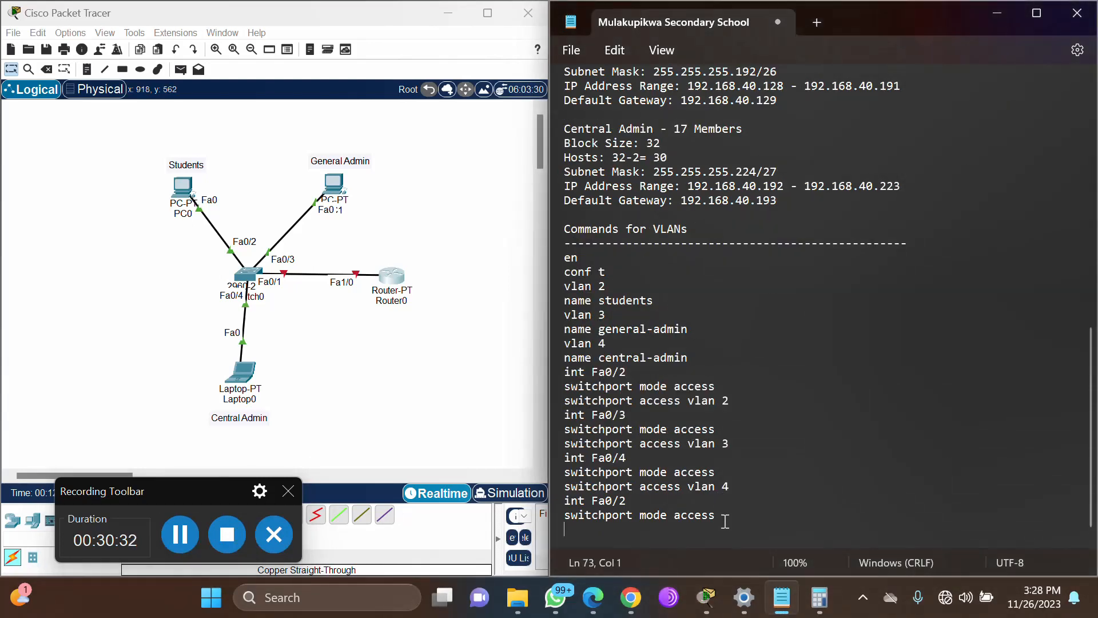
pyautogui.write('---------------------------------------------------')
pyautogui.press('BackSpace')
# - Change the last two VLAN command lines to "int Fa0/1" and "switchport mode trunk"
pyautogui.click(621, 504)
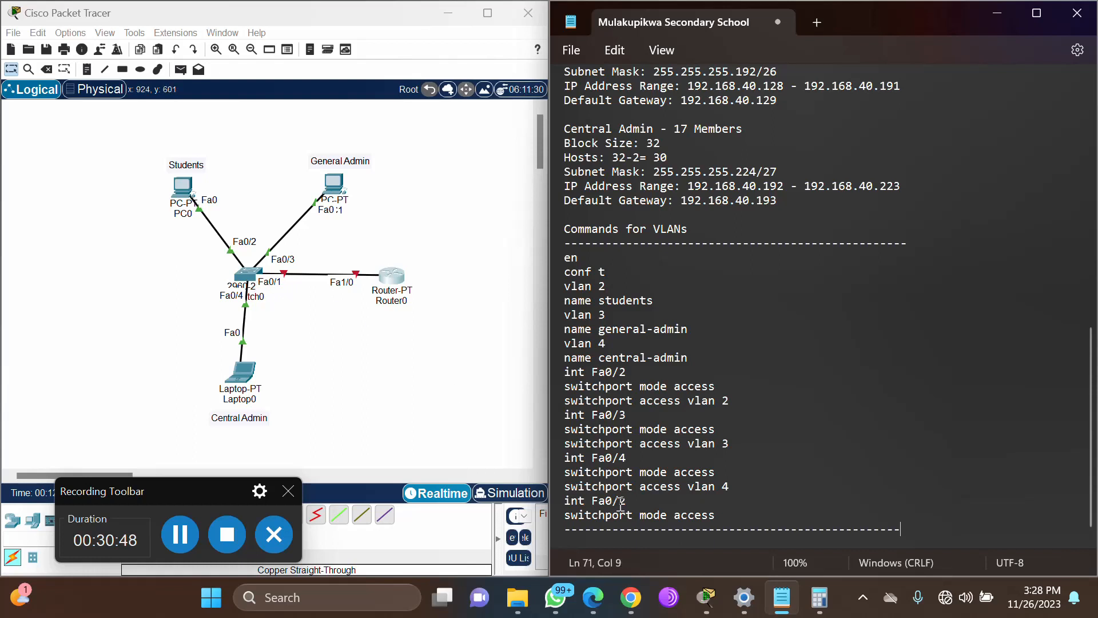
pyautogui.write('1')
pyautogui.press('Delete')
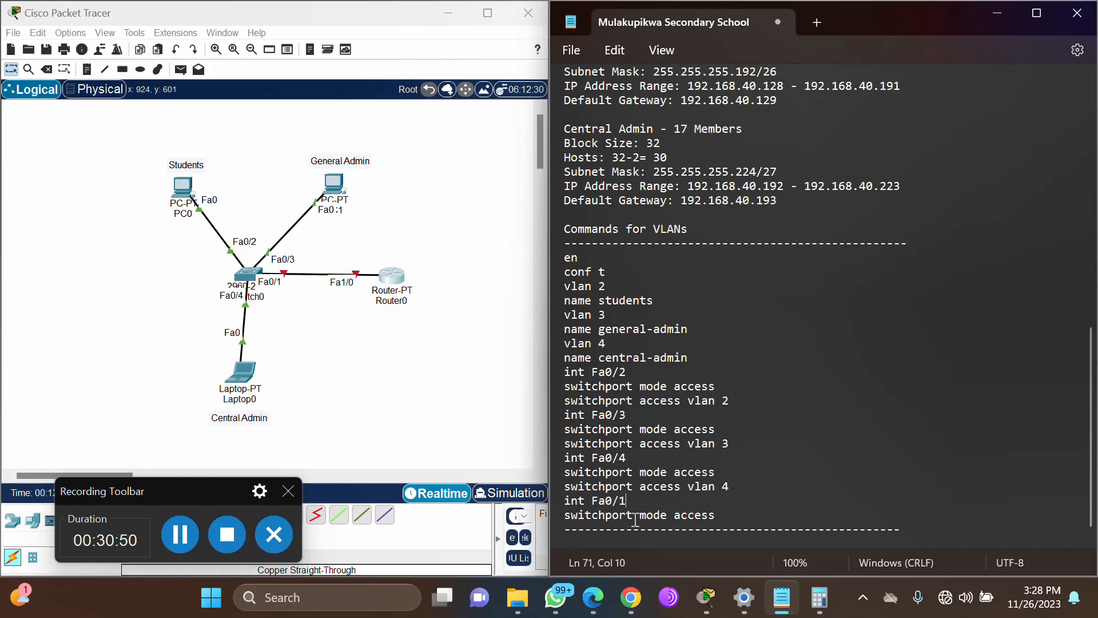
pyautogui.doubleClick(676, 515)
pyautogui.write('tru')
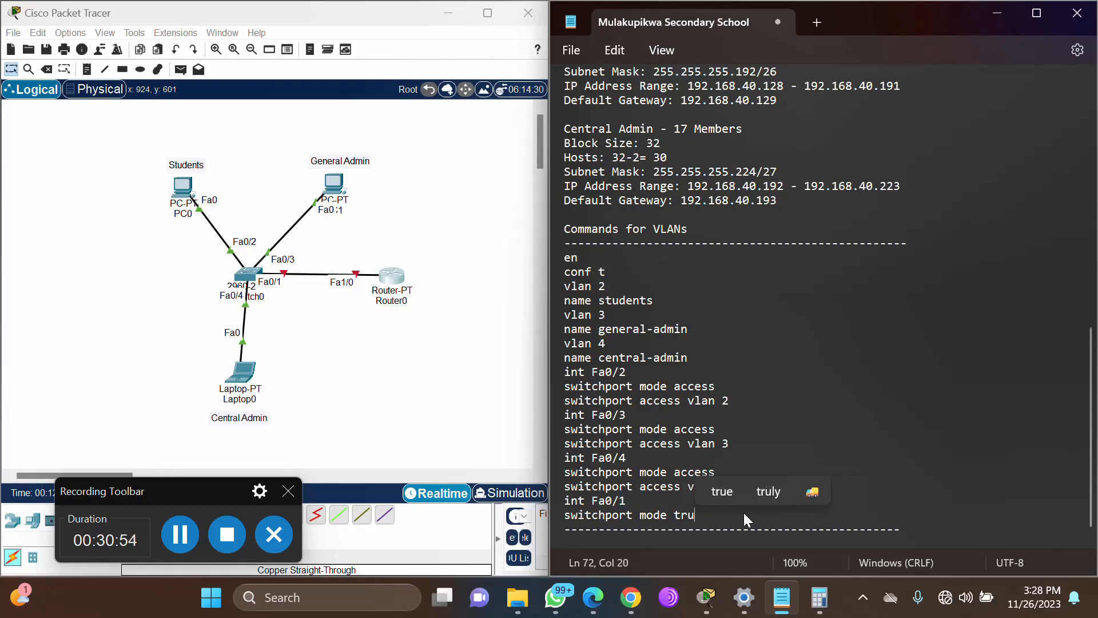
pyautogui.write('nk')
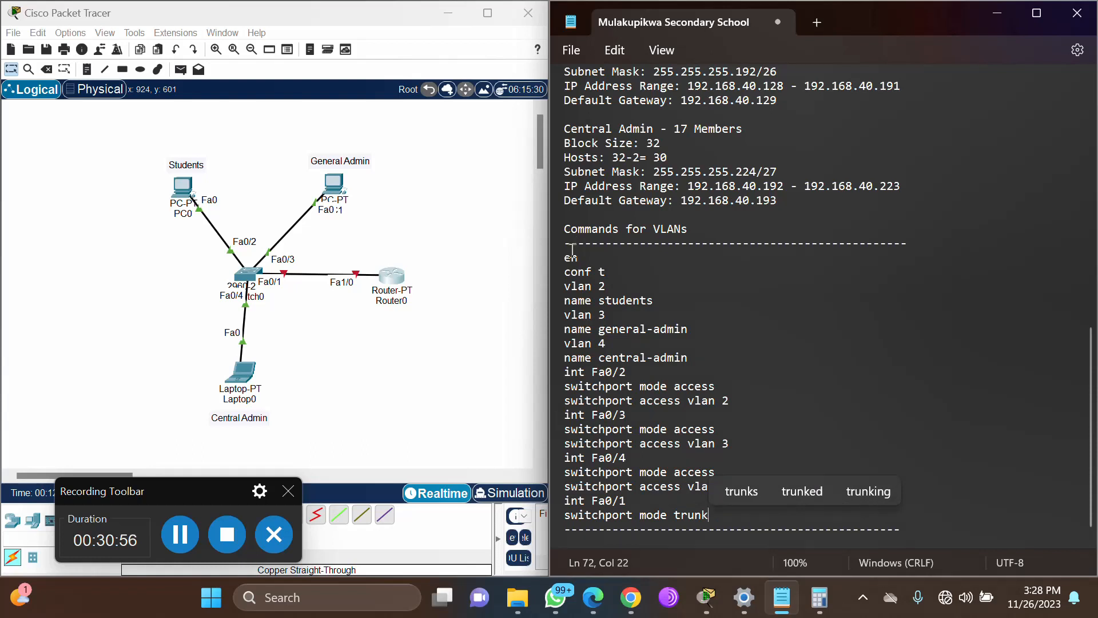
# - Copy the whole VLAN command block, from "en" to "switchport mode trunk", and run it in Switch0's command line in Packet Tracer
pyautogui.moveTo(565, 257); pyautogui.dragTo(755, 521)
pyautogui.hotkey('ctrl', 'c')
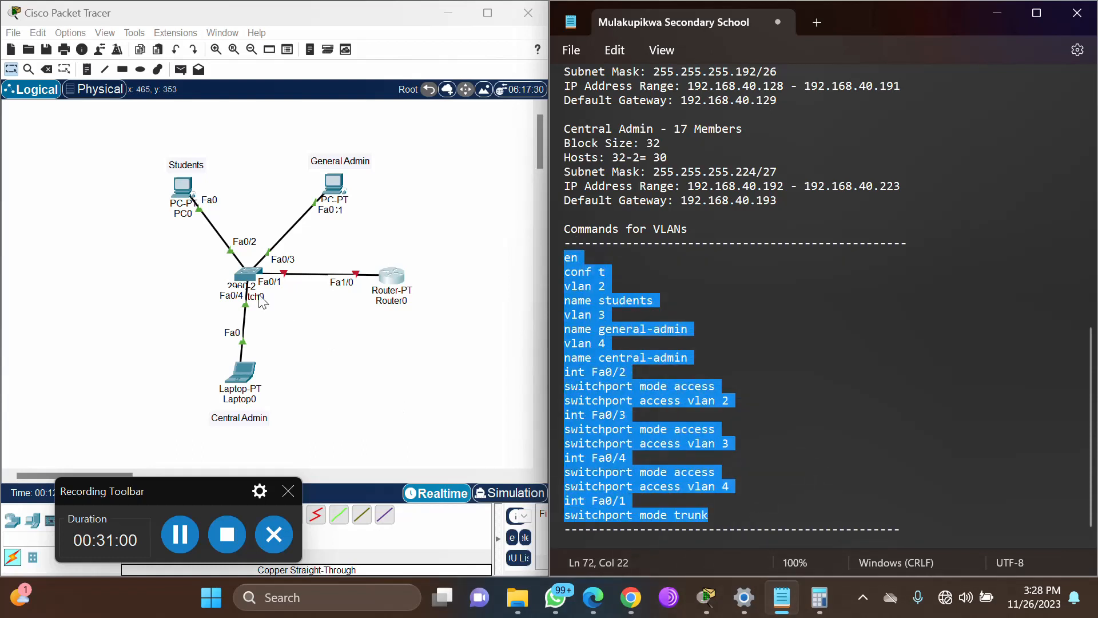
pyautogui.click(248, 280)
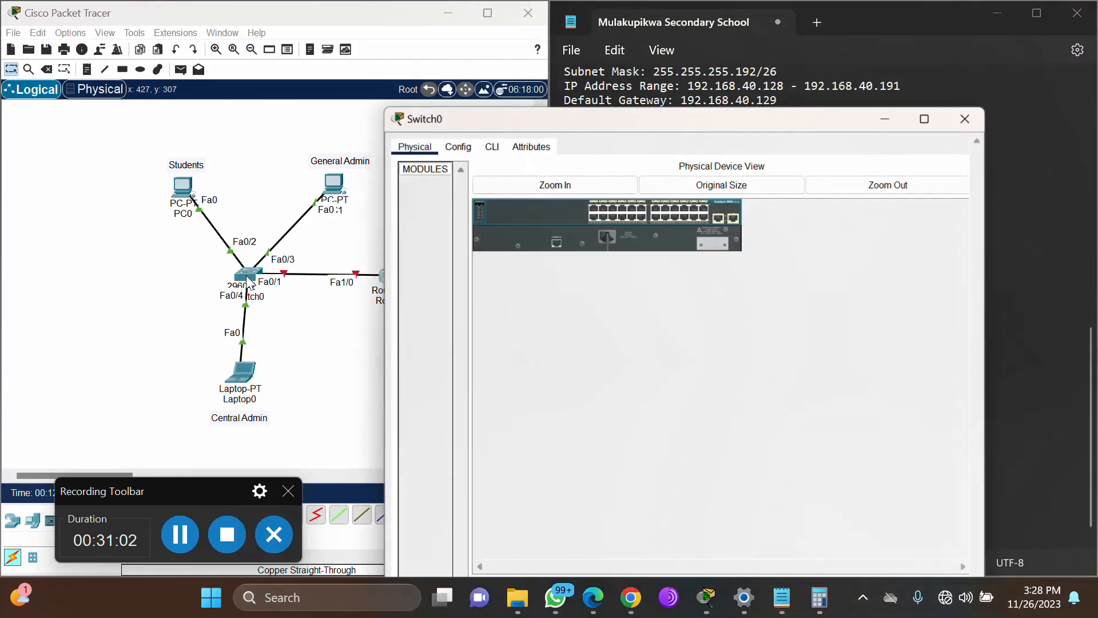
pyautogui.click(493, 42)
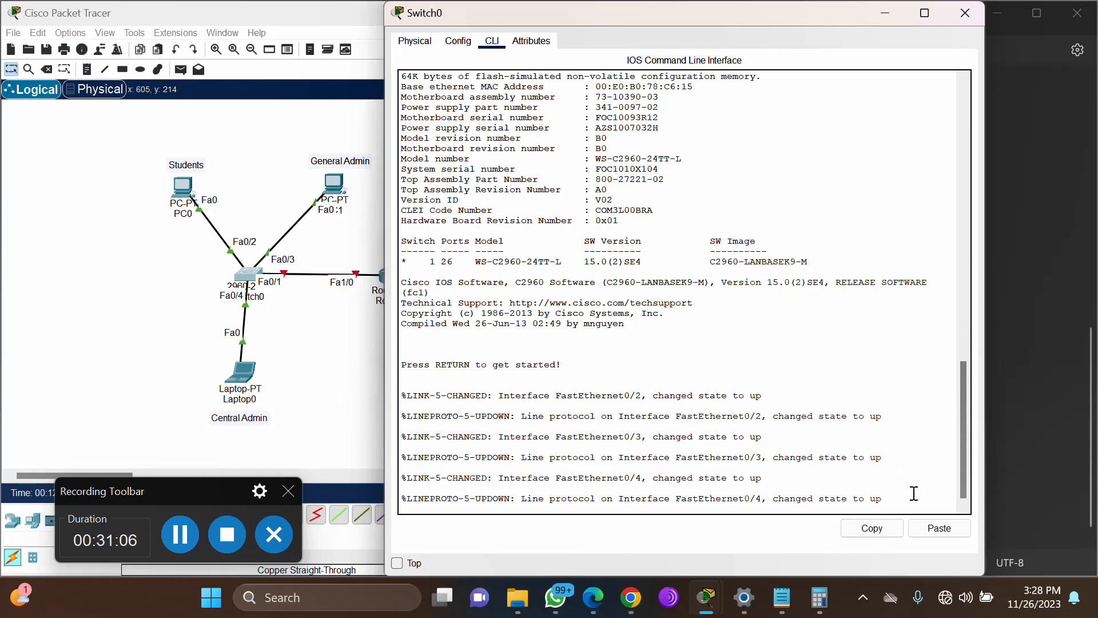
pyautogui.press('Return')
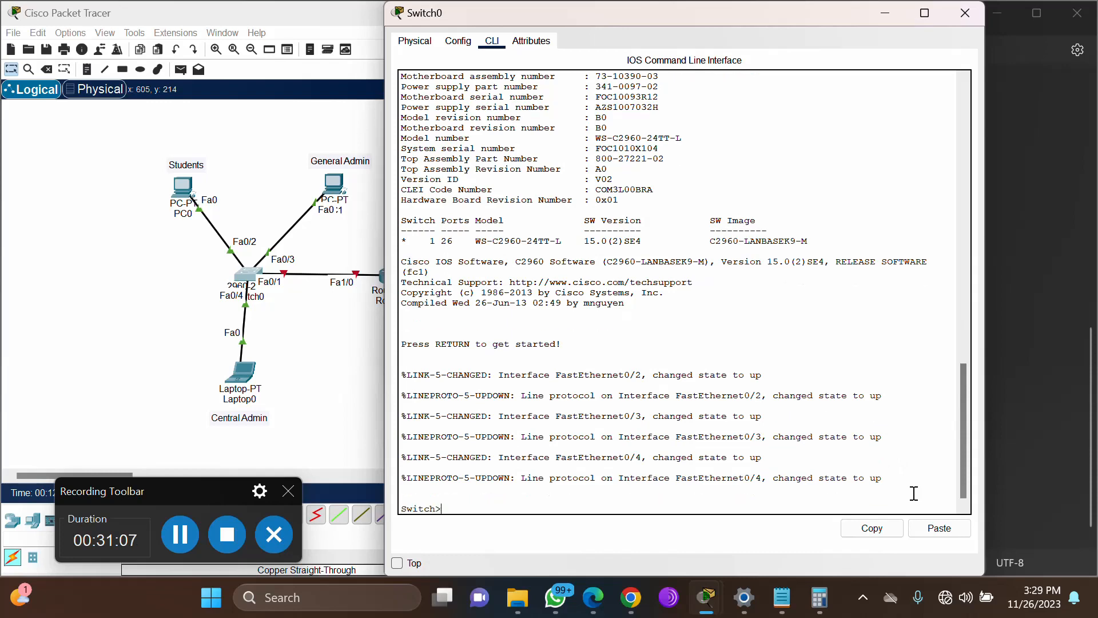
pyautogui.click(952, 529)
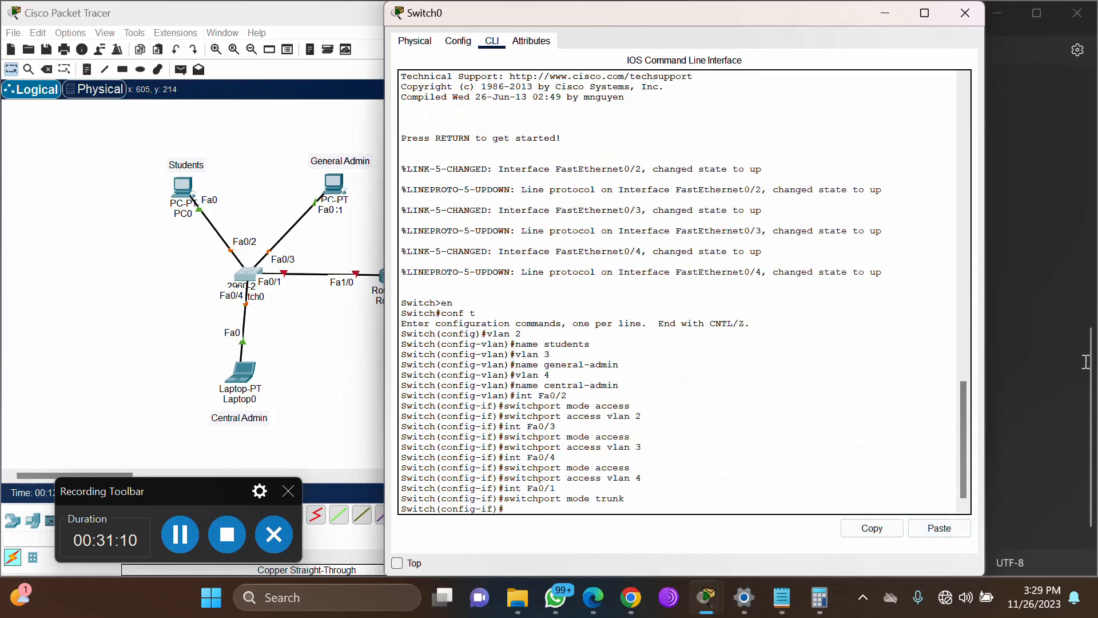
pyautogui.click(959, 22)
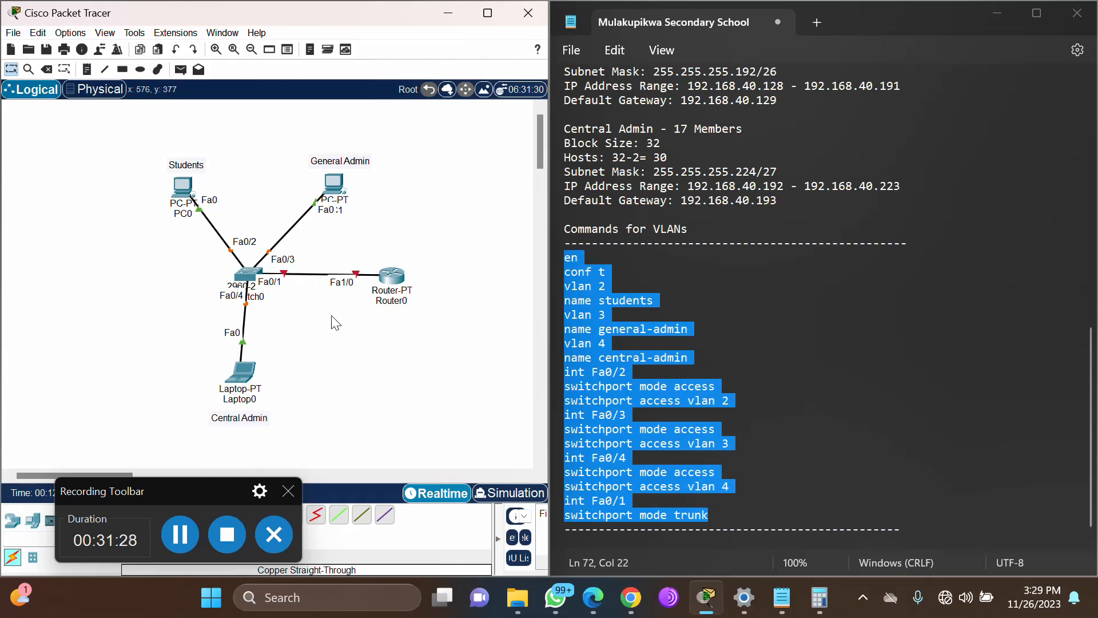
pyautogui.moveTo(249, 280)
pyautogui.click(180, 531)
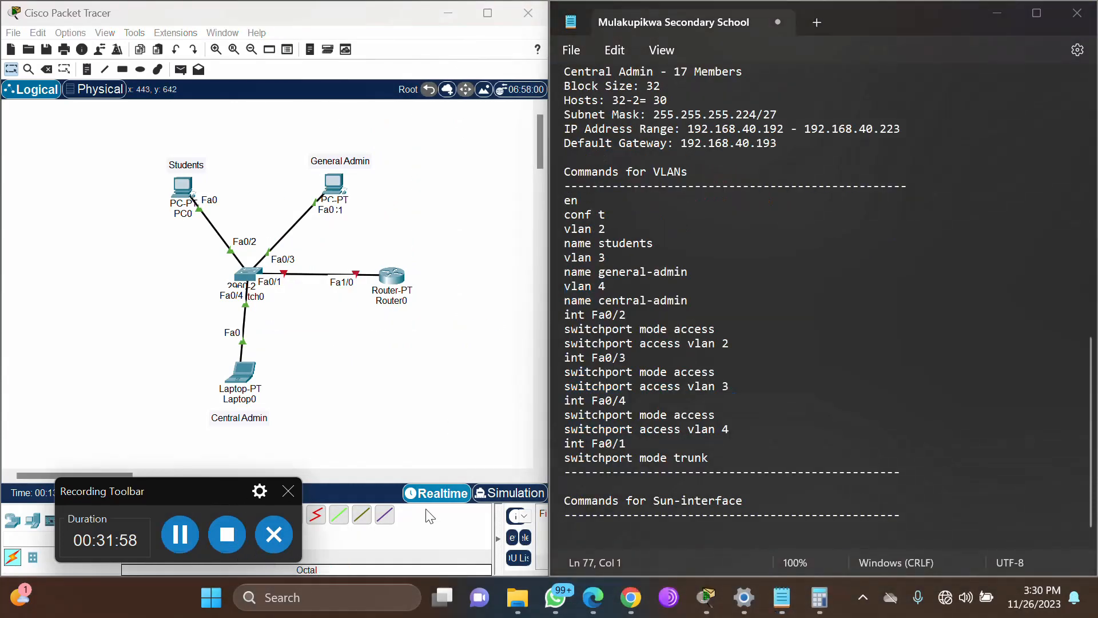
# - Correct the misspelled heading in the Notepad notes to "Commands for Sub-interface"
pyautogui.click(675, 501)
pyautogui.press('BackSpace')
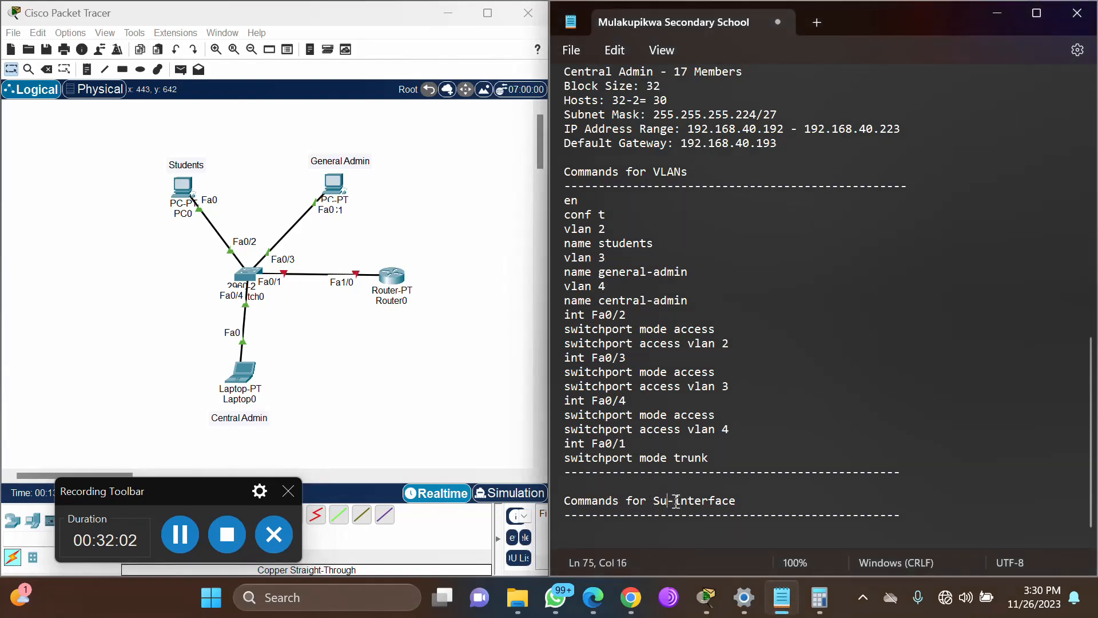
pyautogui.write('b')
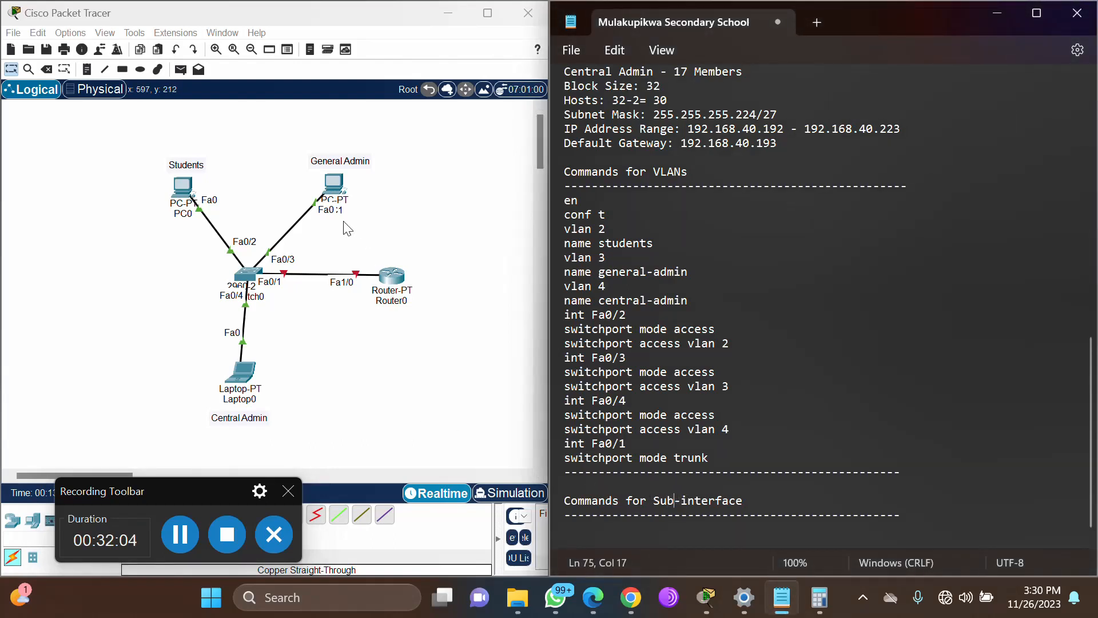
# - Turn on the FastEthernet1/0 port in Router0's configuration in Packet Tracer, and close the router window
pyautogui.click(389, 283)
pyautogui.click(389, 284)
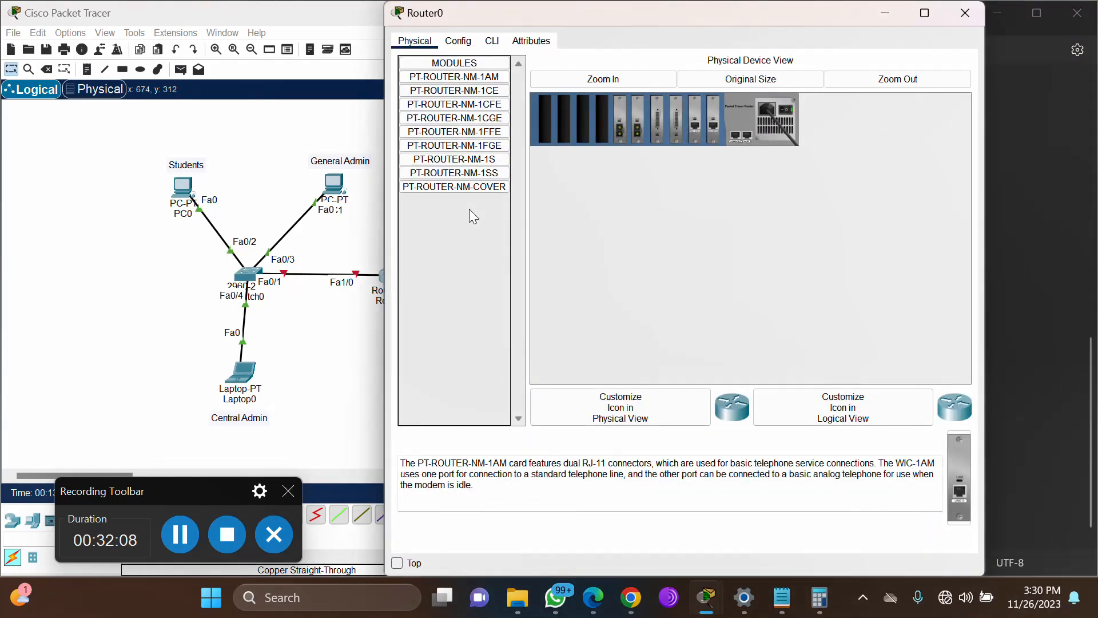
pyautogui.click(483, 49)
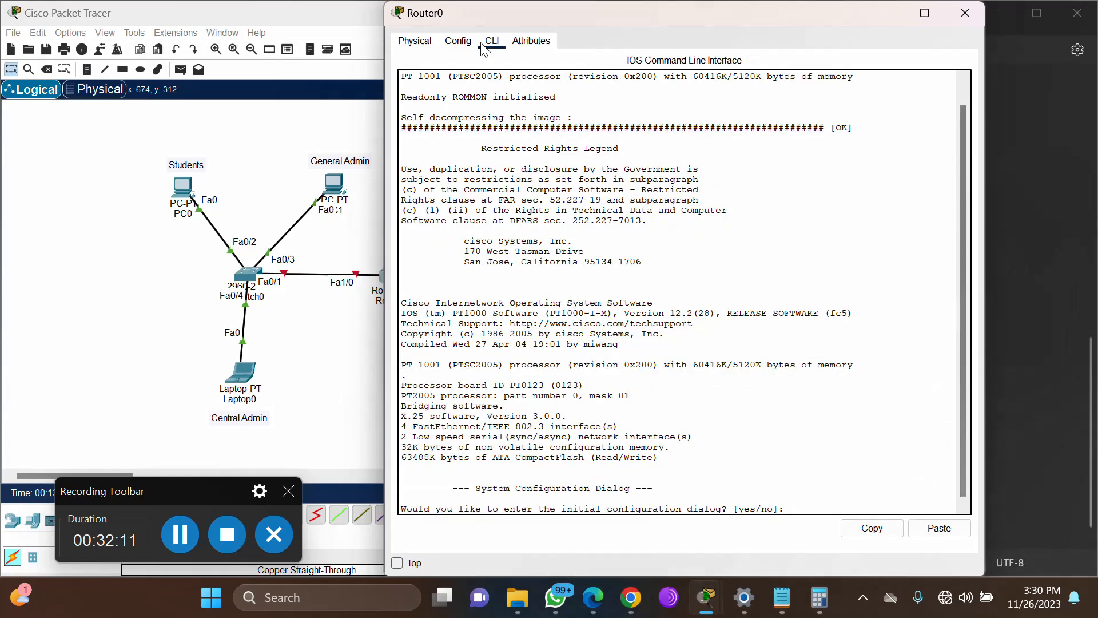
pyautogui.click(461, 45)
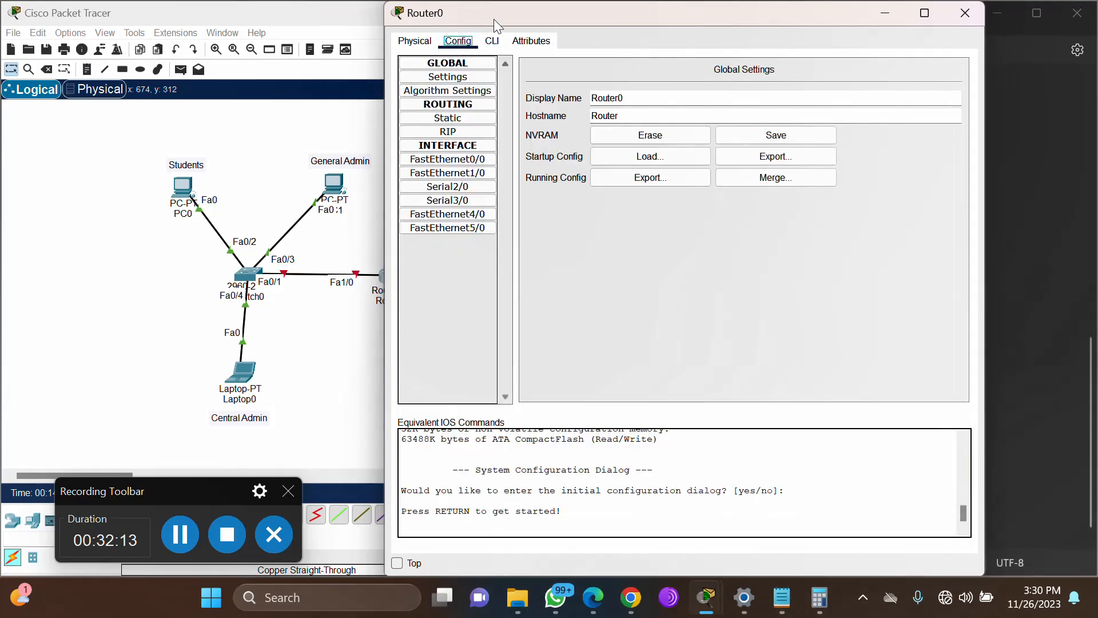
pyautogui.moveTo(493, 19); pyautogui.dragTo(591, 28)
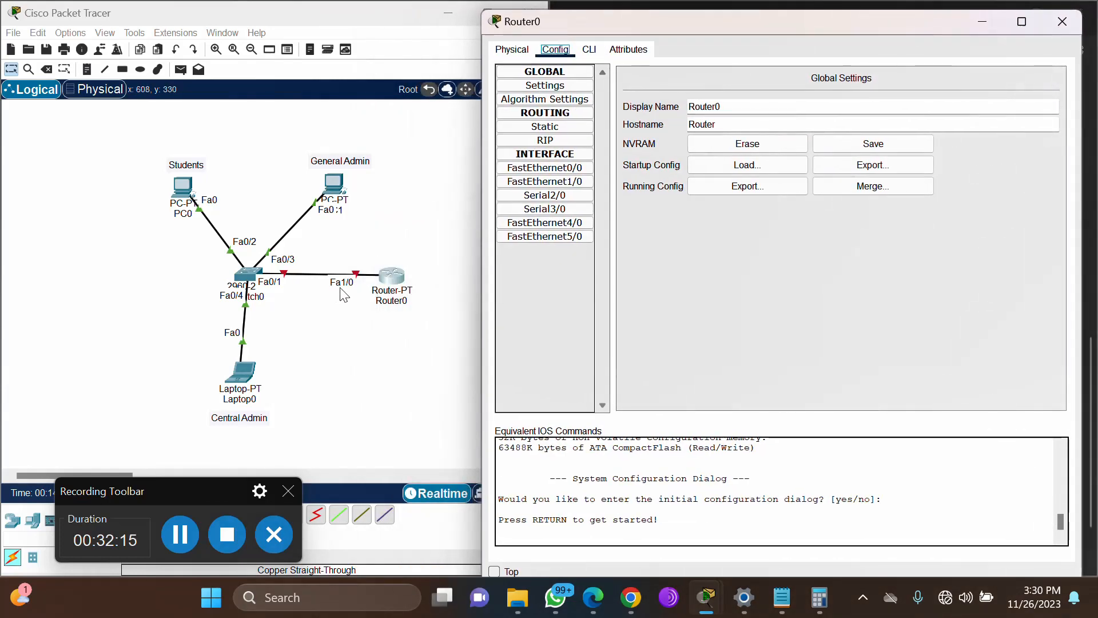
pyautogui.click(544, 181)
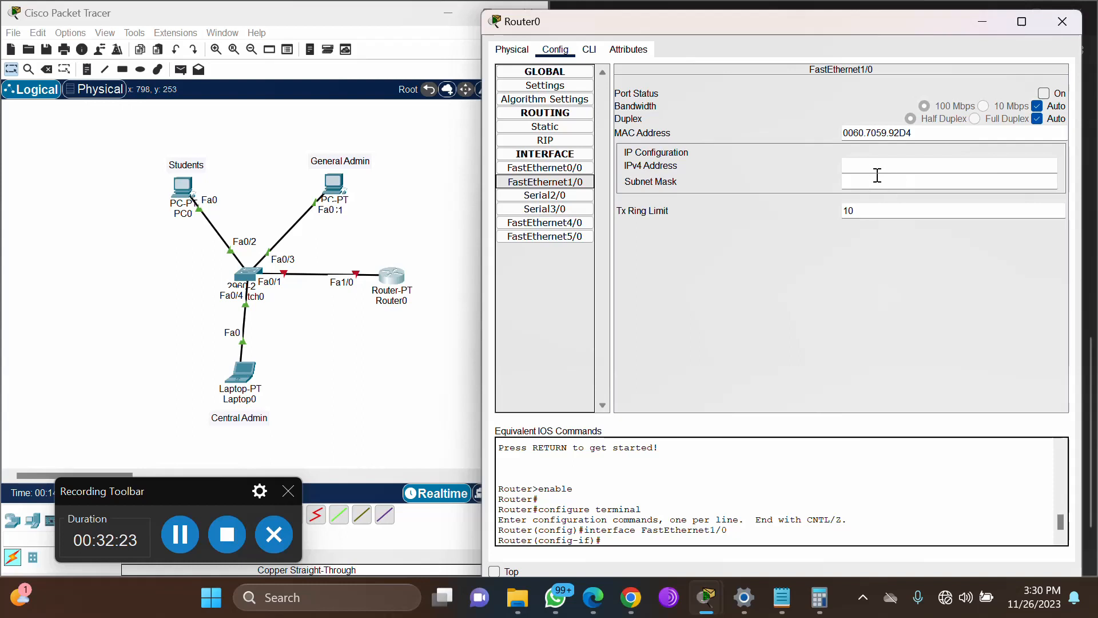
pyautogui.click(1044, 93)
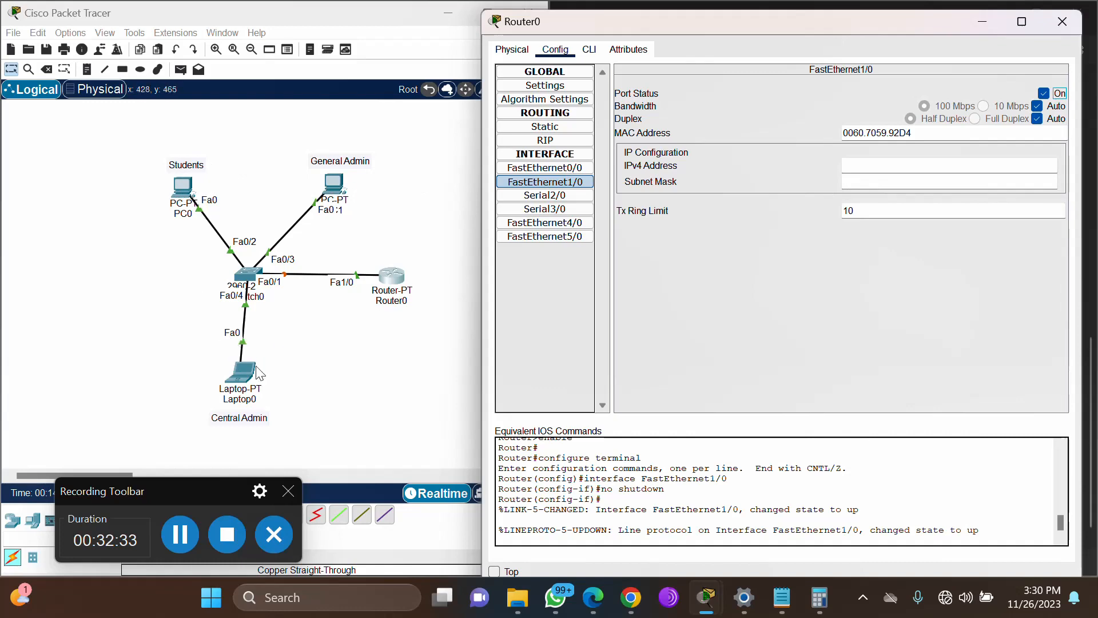
pyautogui.click(1062, 22)
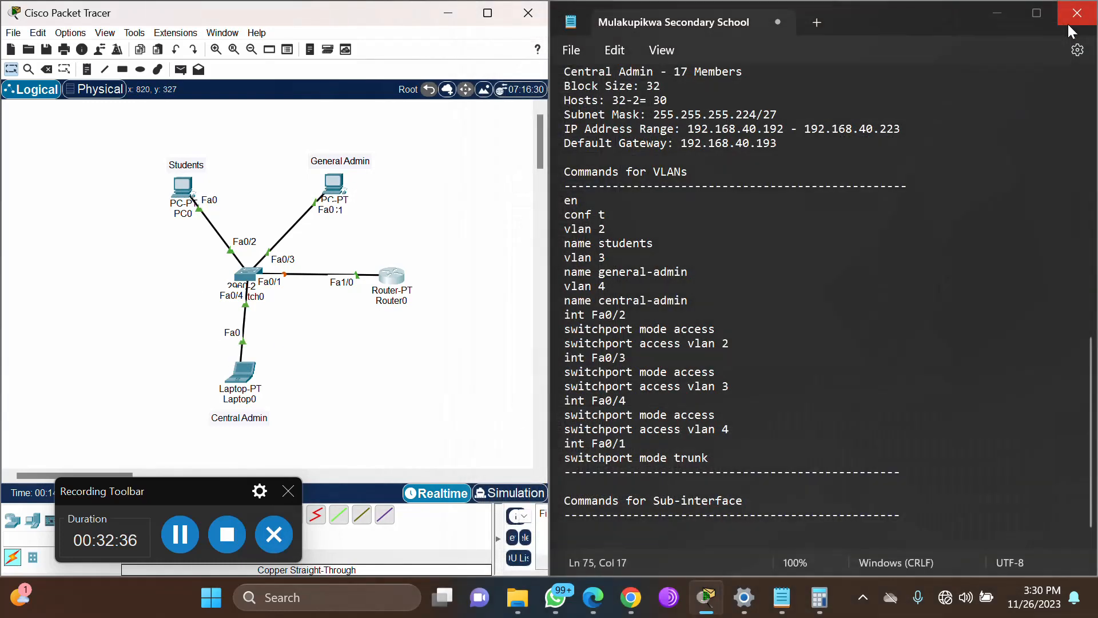
# - In the Notepad notes, start the sub-interface command block with the lines "en", "conf t" and "int Fa1/0.2"
pyautogui.click(921, 524)
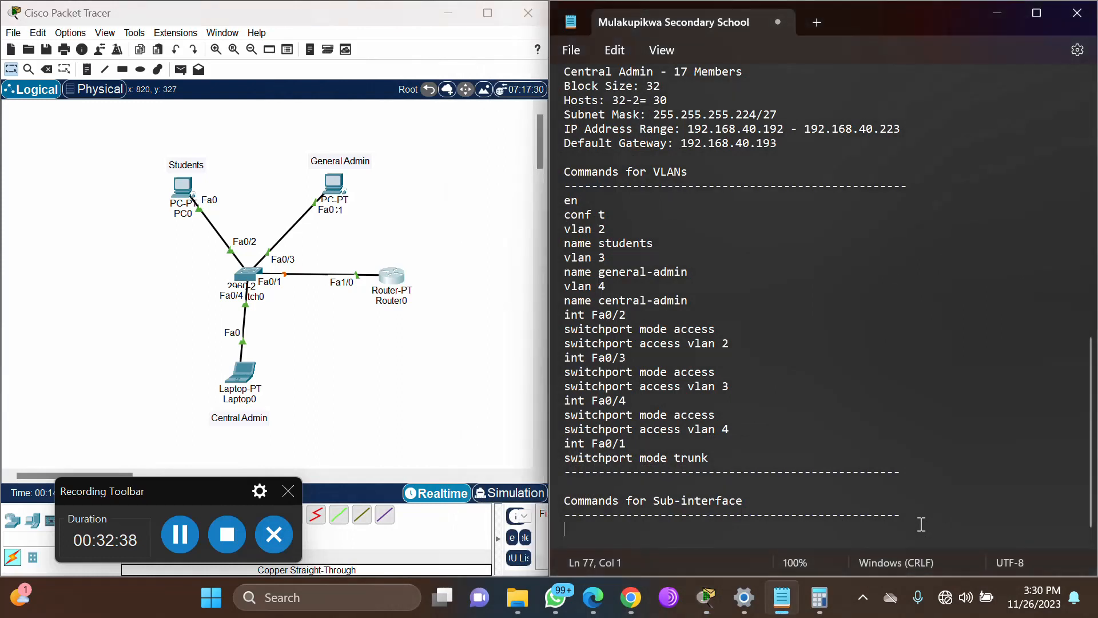
pyautogui.write('en')
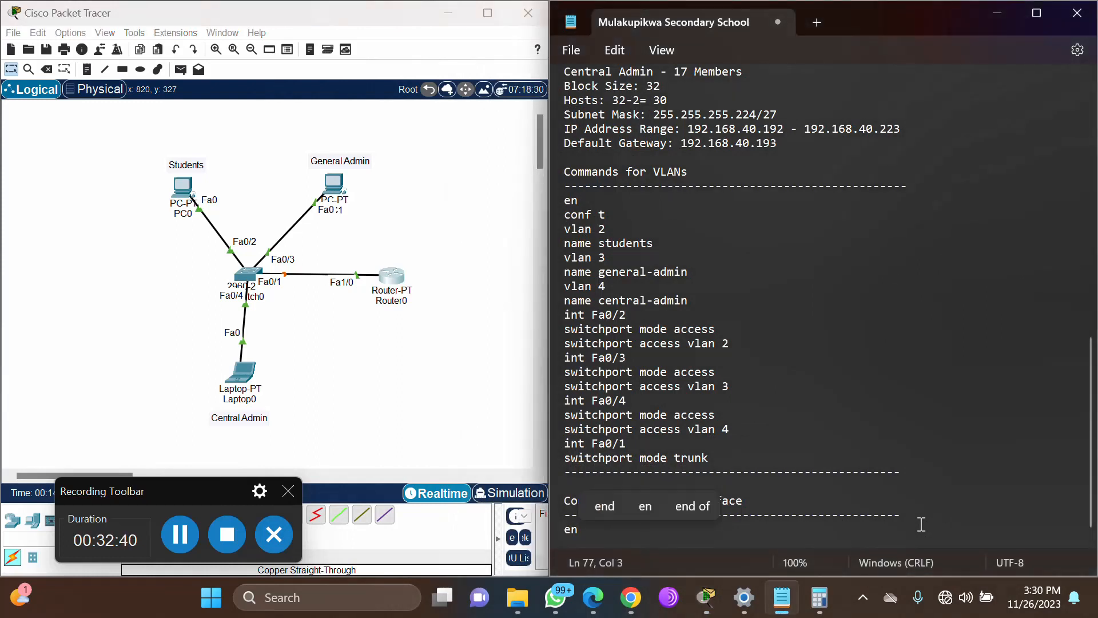
pyautogui.press('Return')
pyautogui.write('conf t')
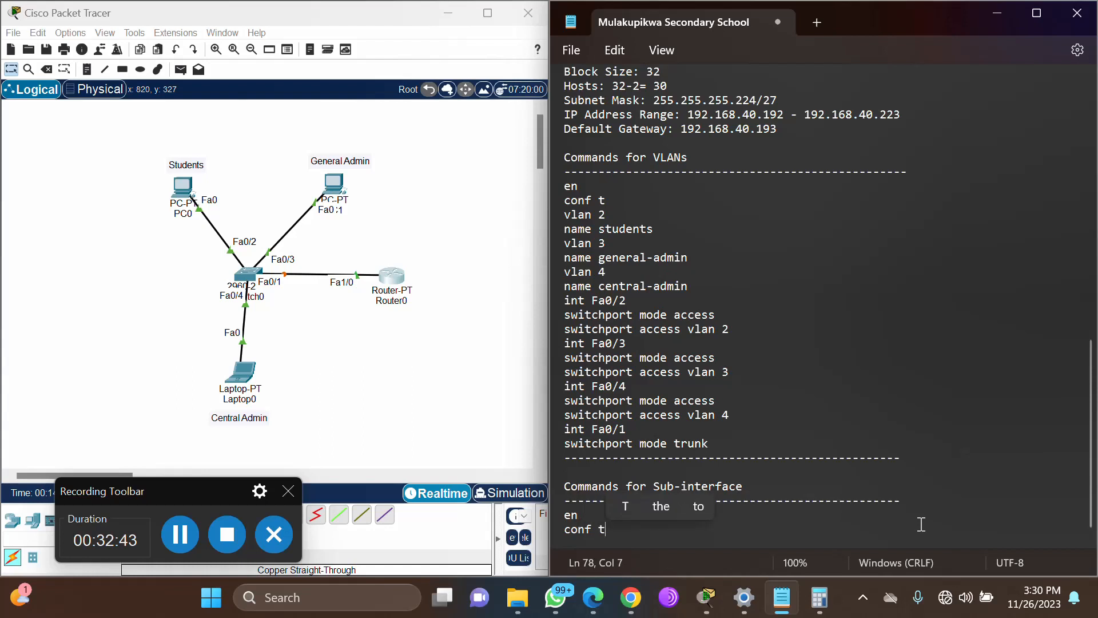
pyautogui.press('Return')
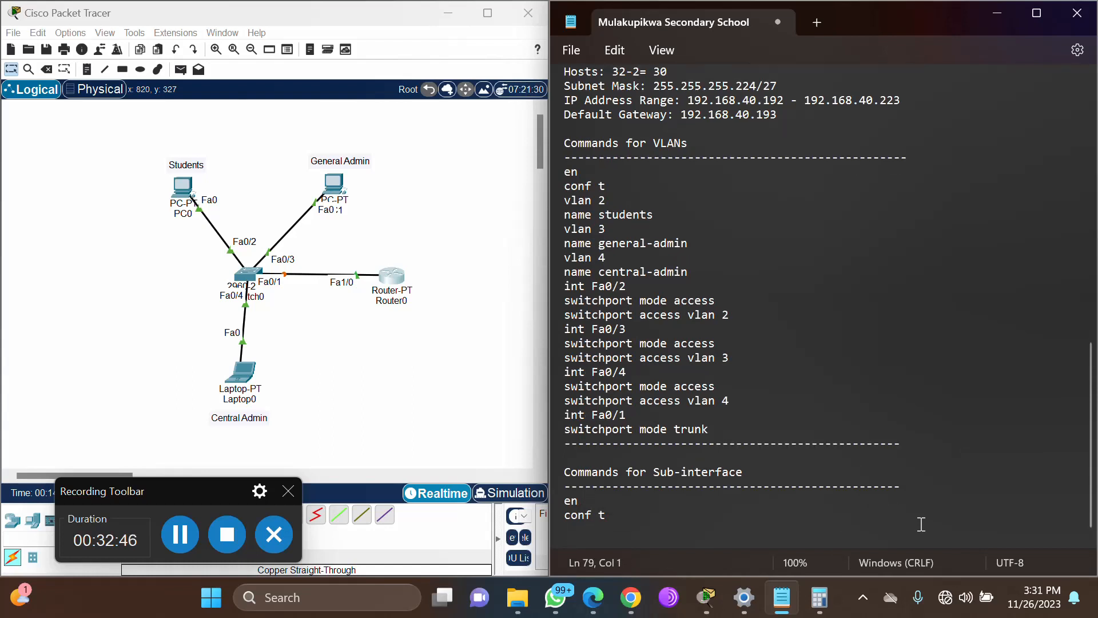
pyautogui.write('int')
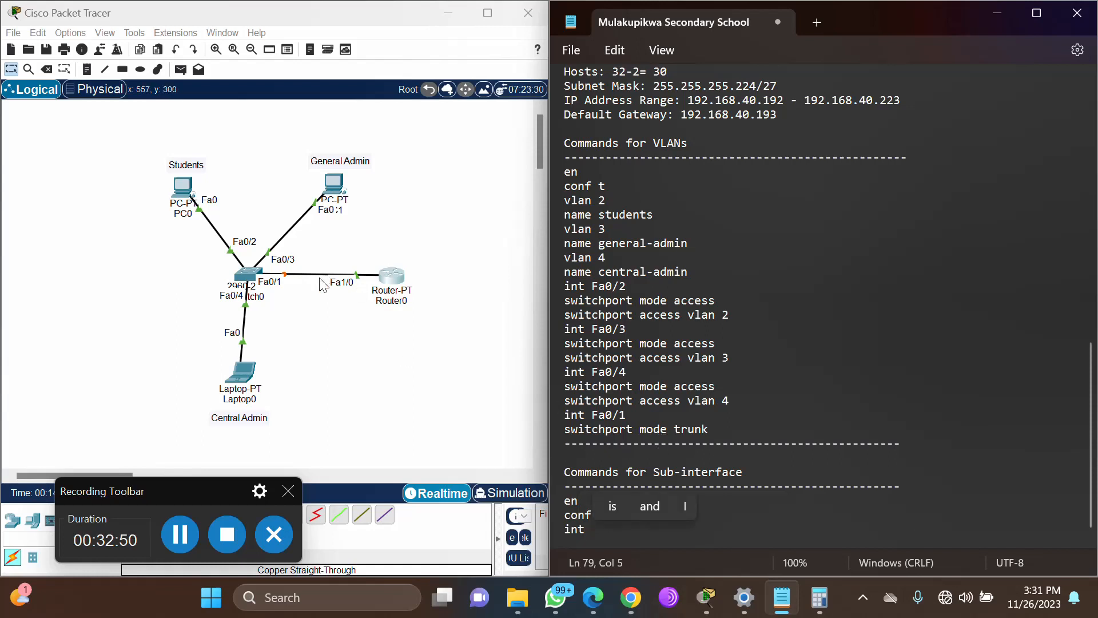
pyautogui.write('Fa1')
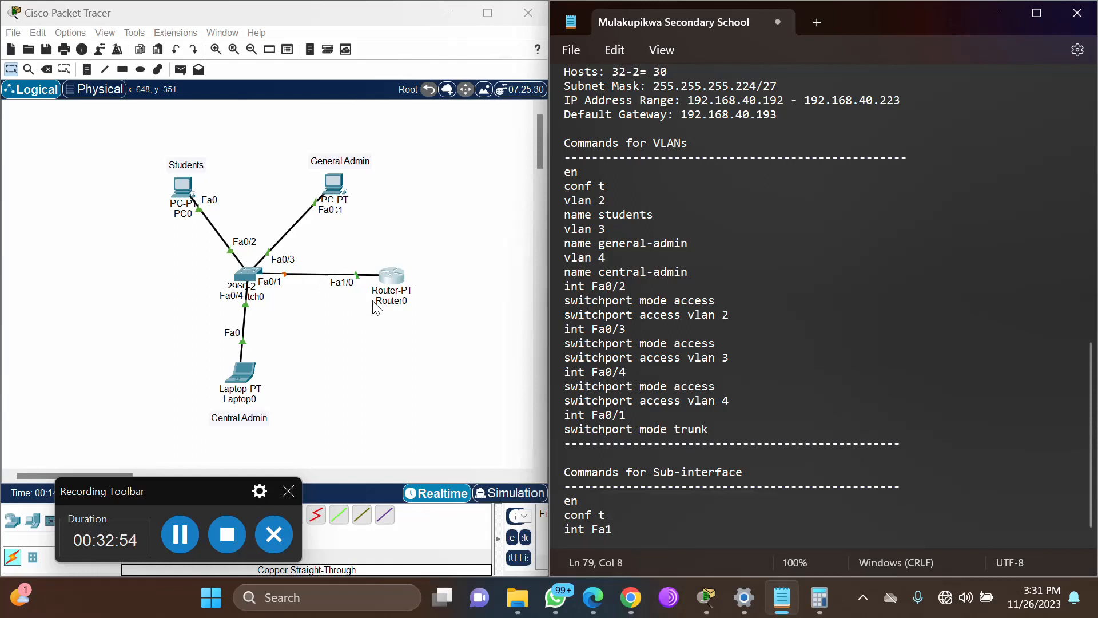
pyautogui.write('/0.2')
pyautogui.press('Return')
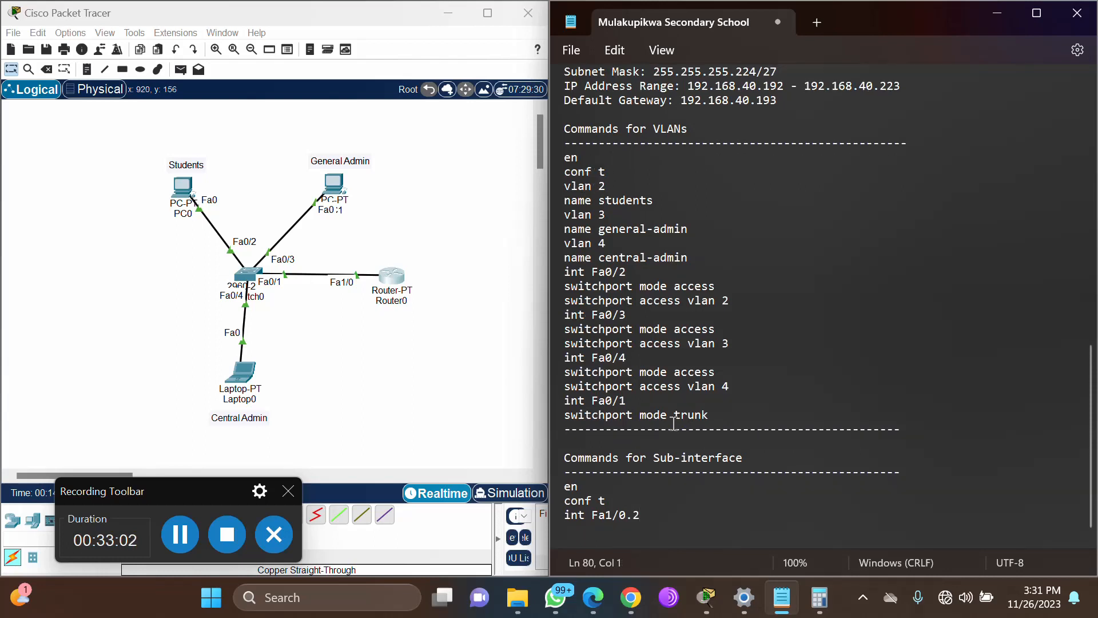
# - Add the line "encapsulation dot1Q 2" below the Fa1/0.2 interface command
pyautogui.write('encap')
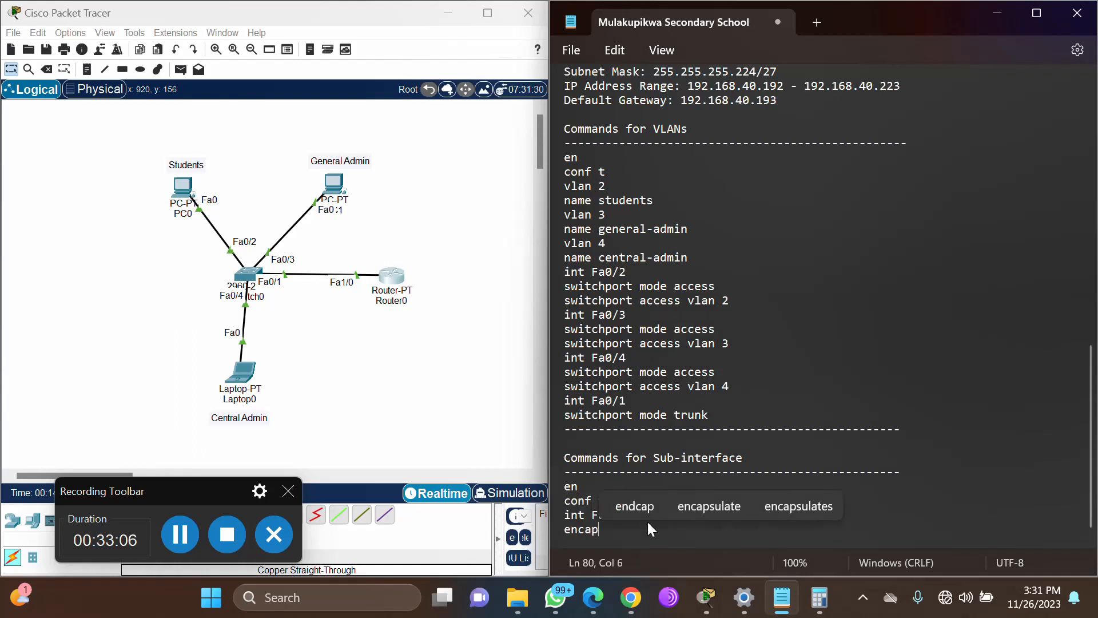
pyautogui.write('u')
pyautogui.press('BackSpace')
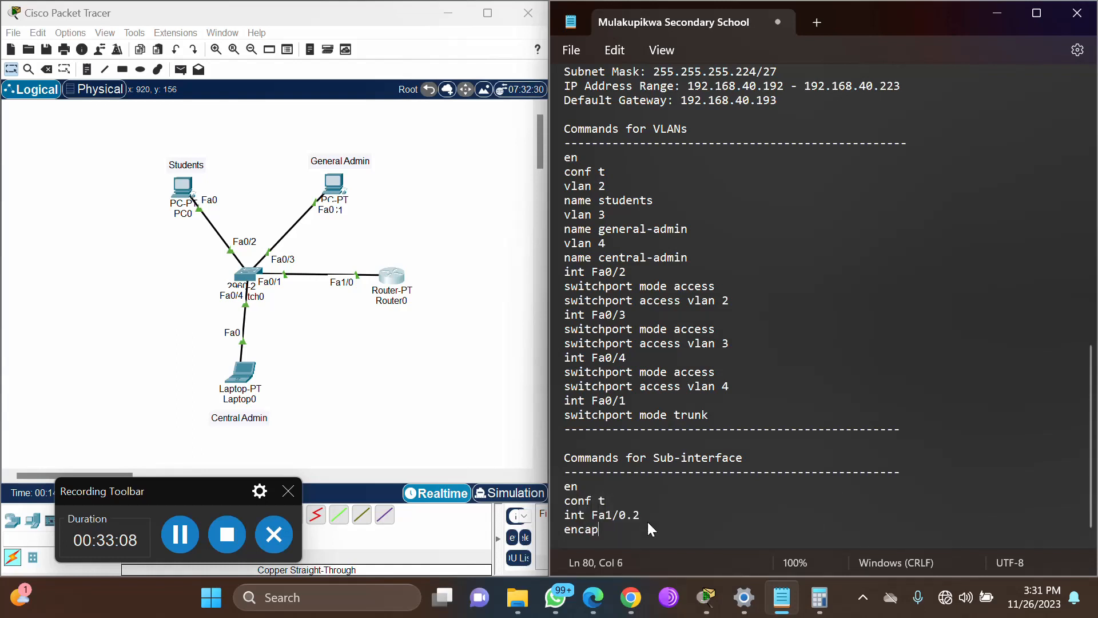
pyautogui.write('sul')
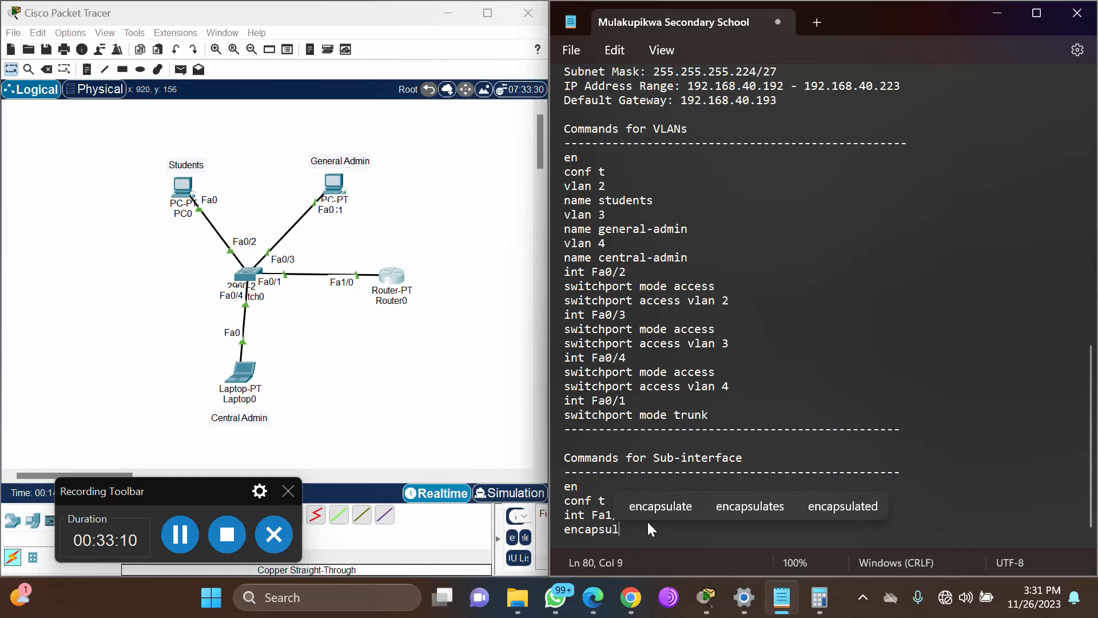
pyautogui.write('ation ')
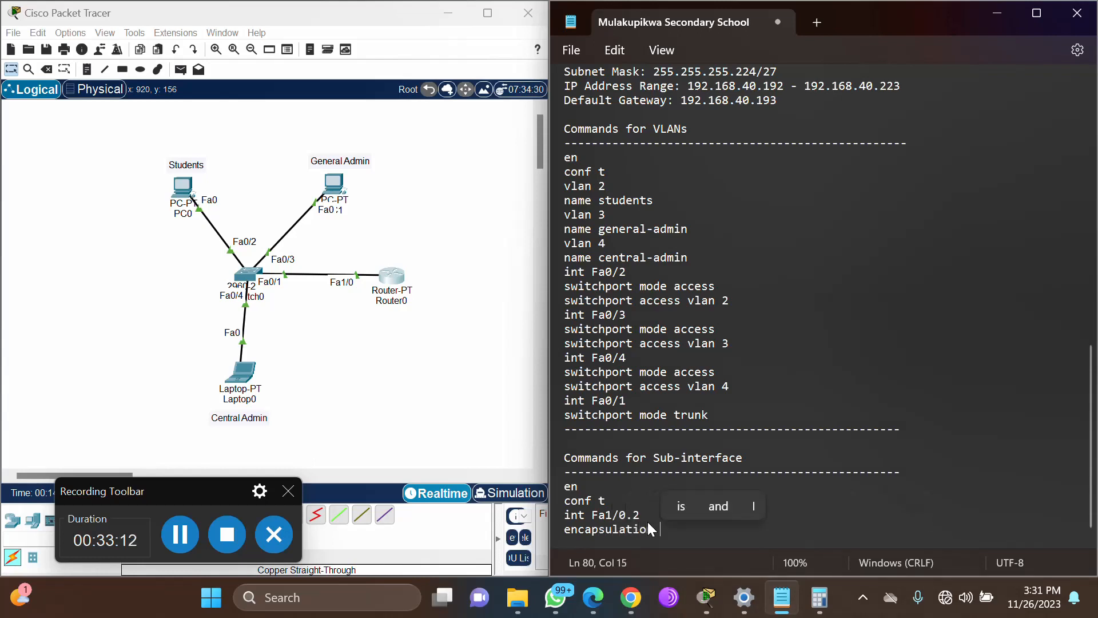
pyautogui.write('dot!')
pyautogui.write('Q')
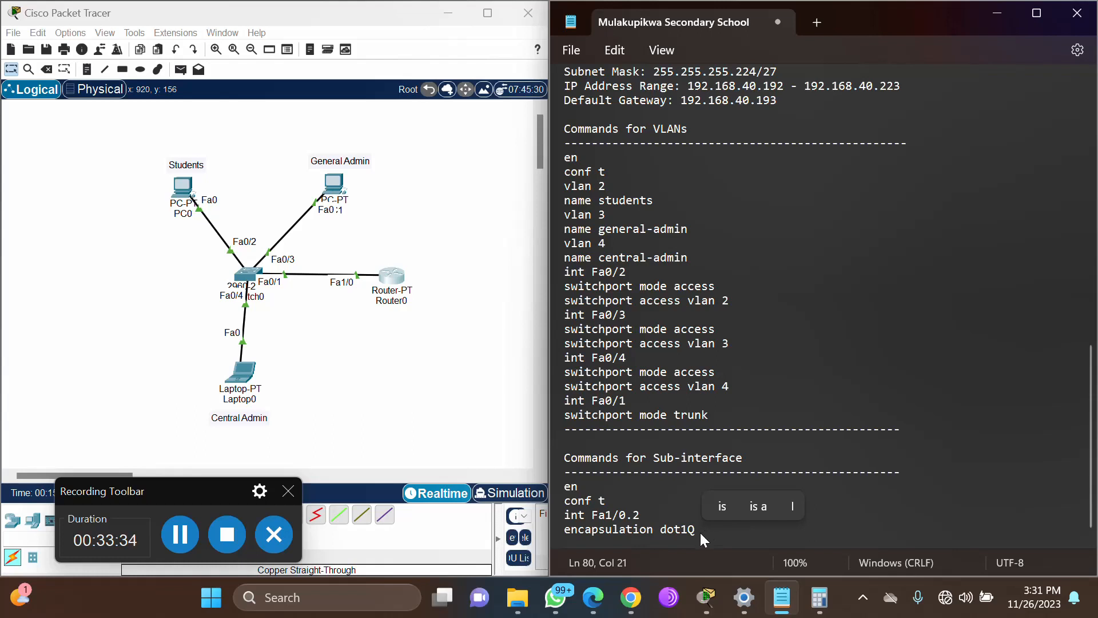
pyautogui.press('Left')
pyautogui.press('Left')
pyautogui.press('Left')
pyautogui.press('Left')
pyautogui.press('Left')
pyautogui.press('Left')
pyautogui.press('Left')
pyautogui.press('Left')
pyautogui.press('Right')
pyautogui.press('Right')
pyautogui.press('Right')
pyautogui.press('Right')
pyautogui.press('Right')
pyautogui.press('Right')
pyautogui.write('2')
pyautogui.press('Return')
# - Add an "ip address" line using the Students default gateway, 192.168.40.1, from the subnet notes
pyautogui.write('ip ')
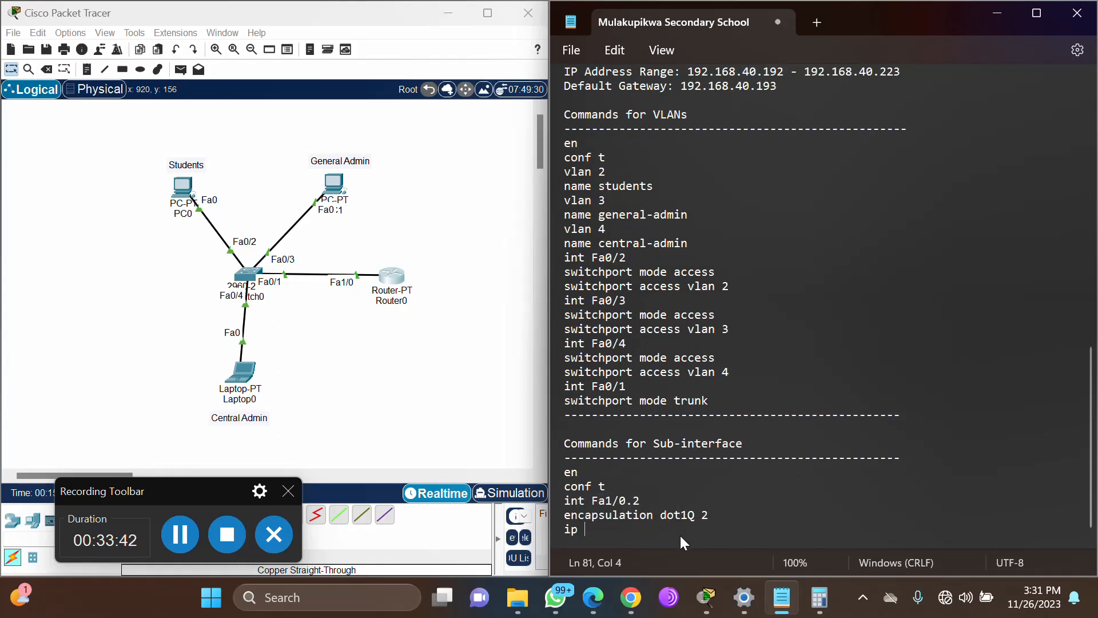
pyautogui.write('address')
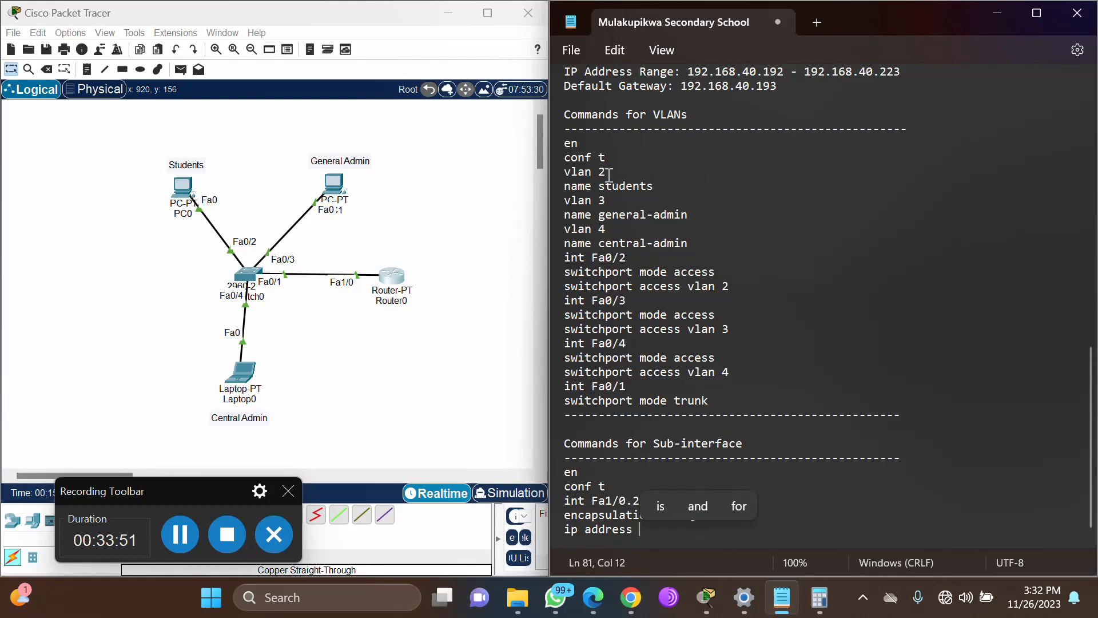
pyautogui.scroll(2, 1095, 383)
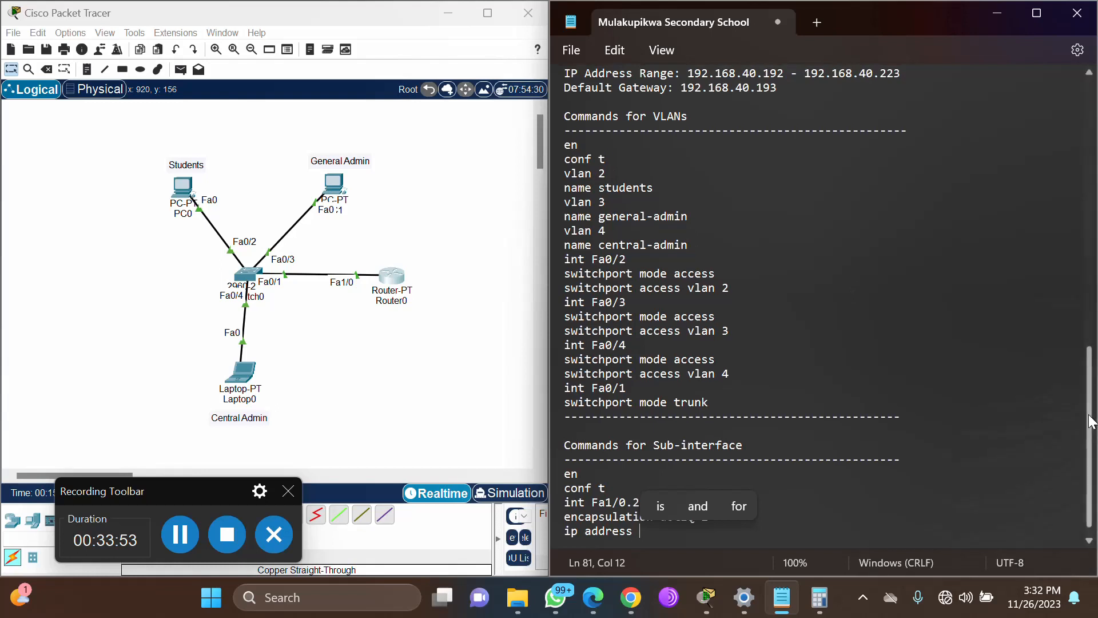
pyautogui.moveTo(1096, 379); pyautogui.dragTo(1093, 302)
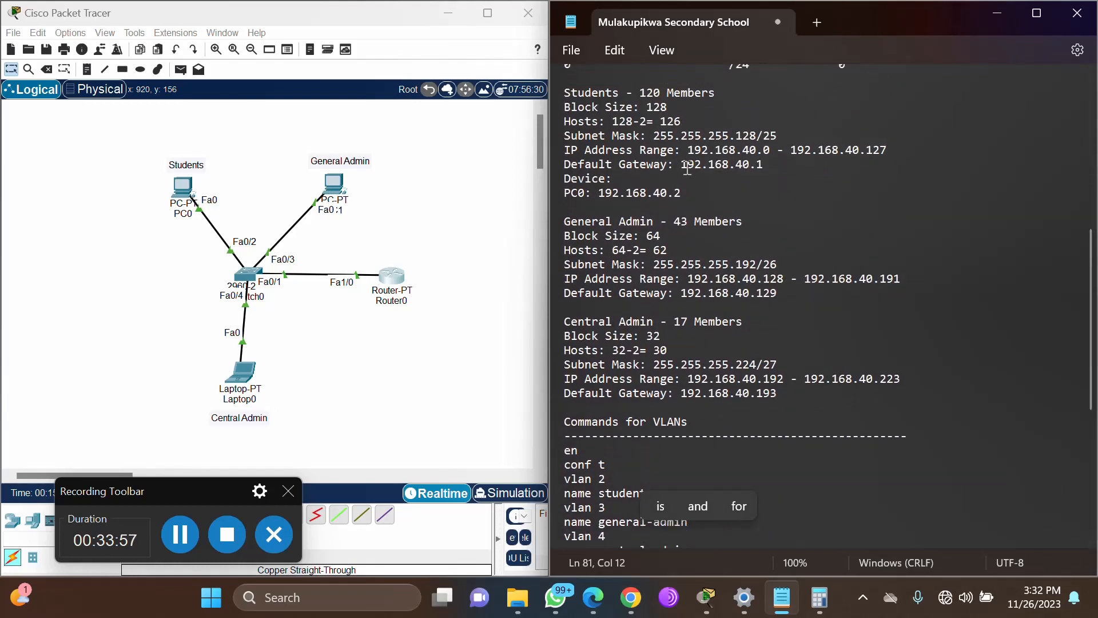
pyautogui.moveTo(681, 164); pyautogui.dragTo(794, 164)
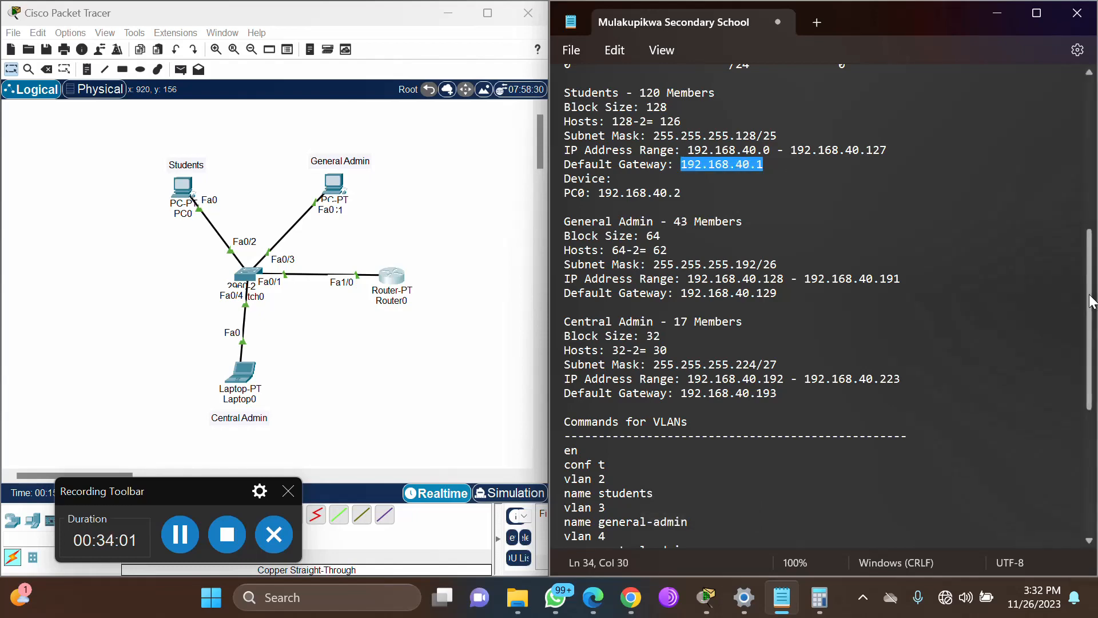
pyautogui.moveTo(1090, 299); pyautogui.dragTo(1092, 448)
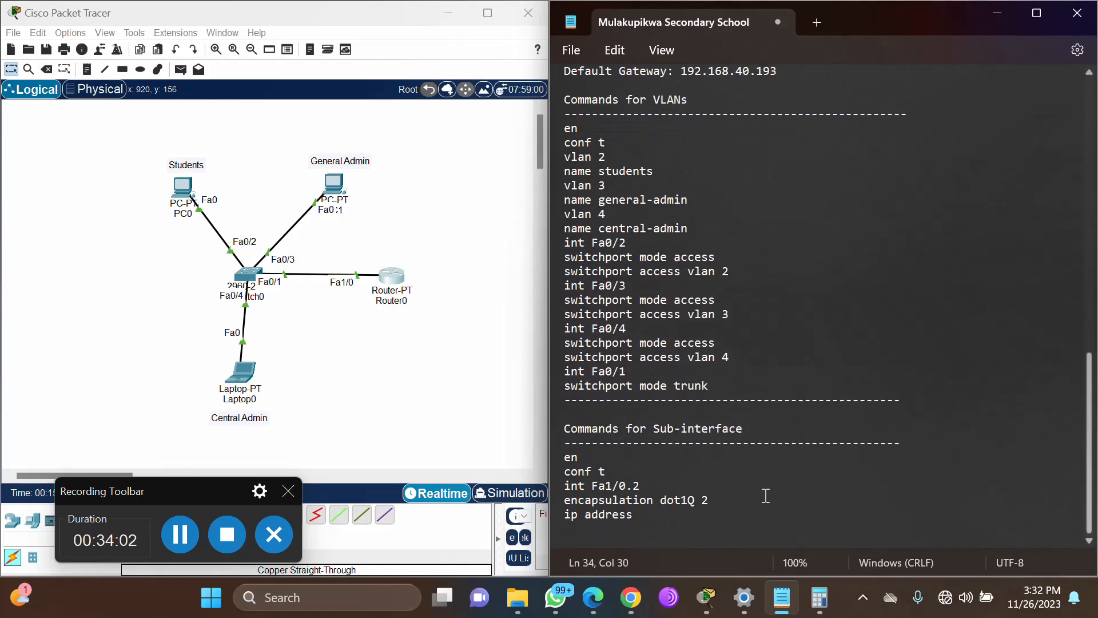
pyautogui.click(661, 515)
pyautogui.write('192.168.40.1')
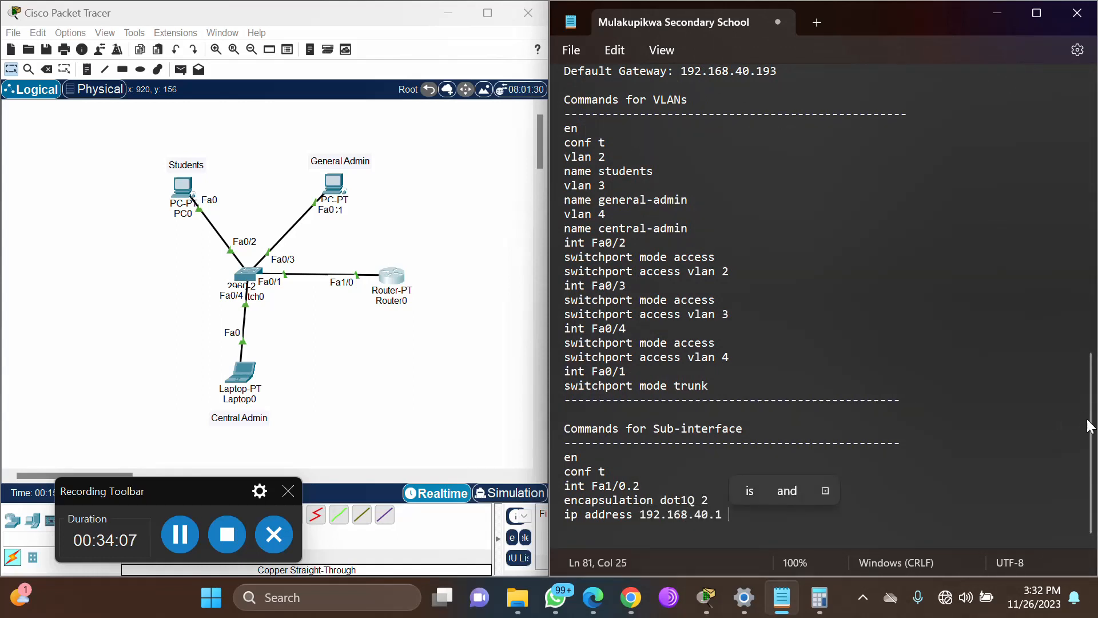
# - Copy the Students subnet mask 255.255.255.128, without the prefix length, to the end of the "ip address" line
pyautogui.moveTo(1091, 423); pyautogui.dragTo(1093, 275)
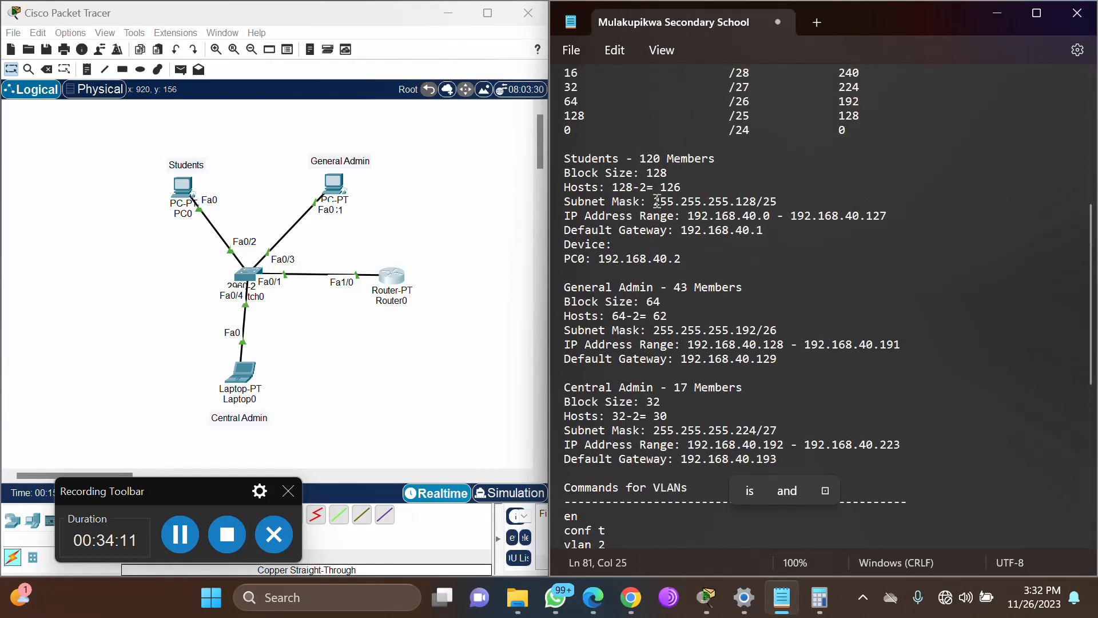
pyautogui.moveTo(654, 201); pyautogui.dragTo(758, 202)
pyautogui.hotkey('ctrl', 'c')
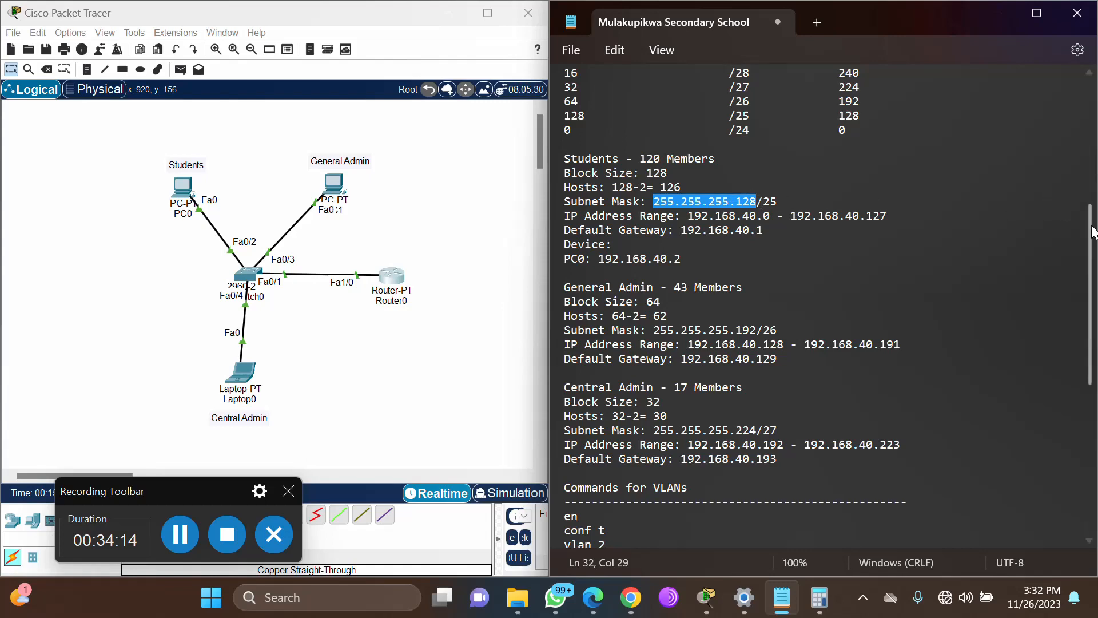
pyautogui.scroll(-2, 1093, 301)
pyautogui.scroll(-7, 1093, 301)
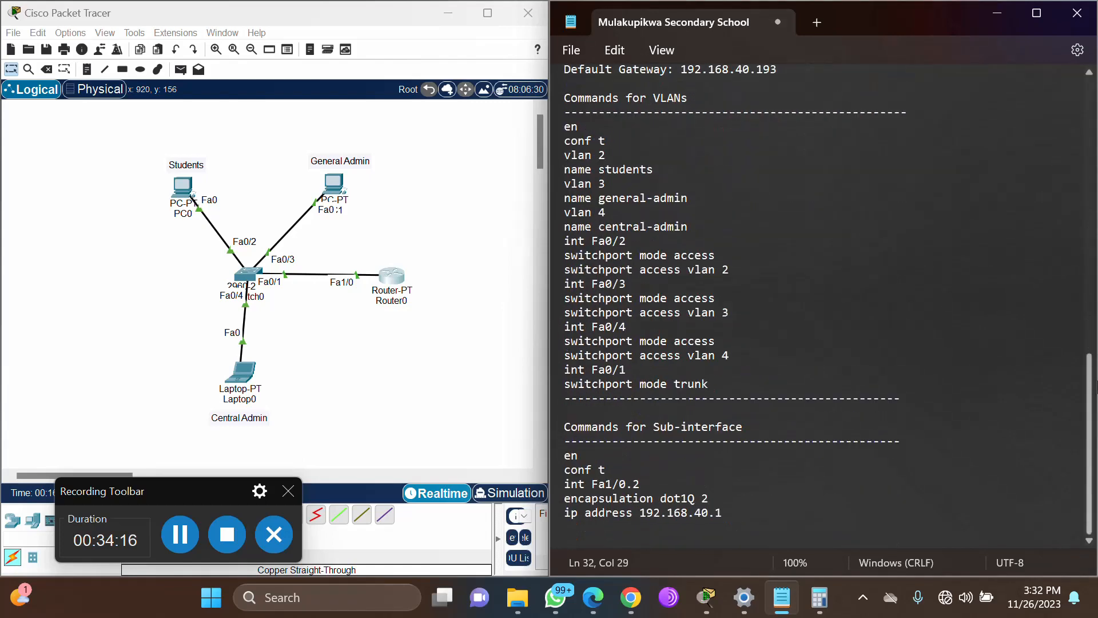
pyautogui.click(745, 515)
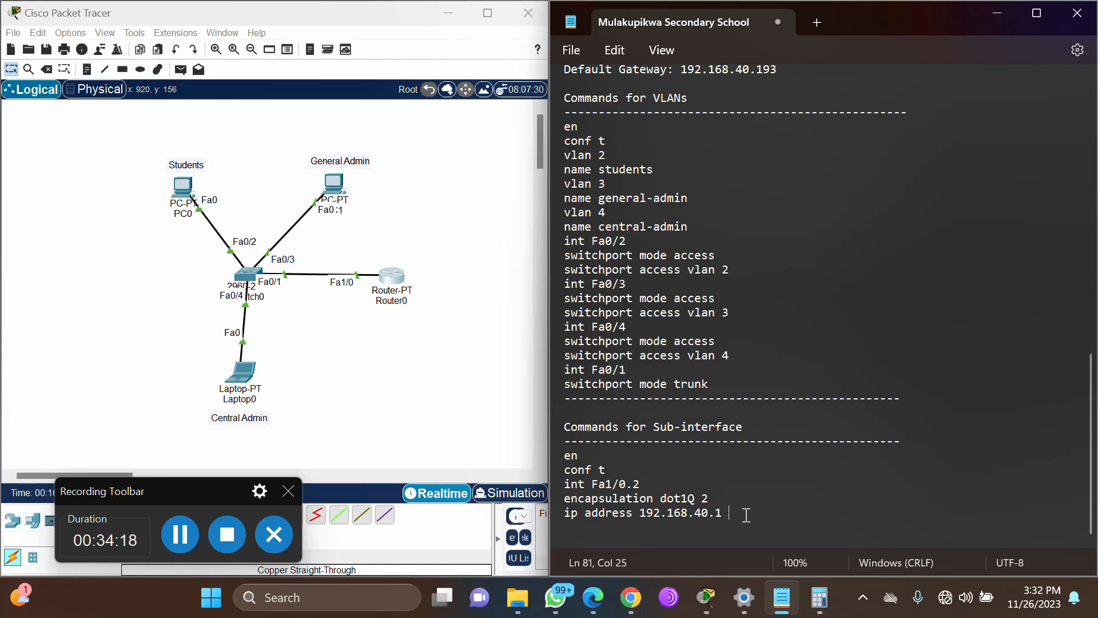
pyautogui.hotkey('ctrl', 'v')
# - Finish the Fa1/0.2 command block with the lines "end" and "wr"
pyautogui.press('Return')
pyautogui.write('end')
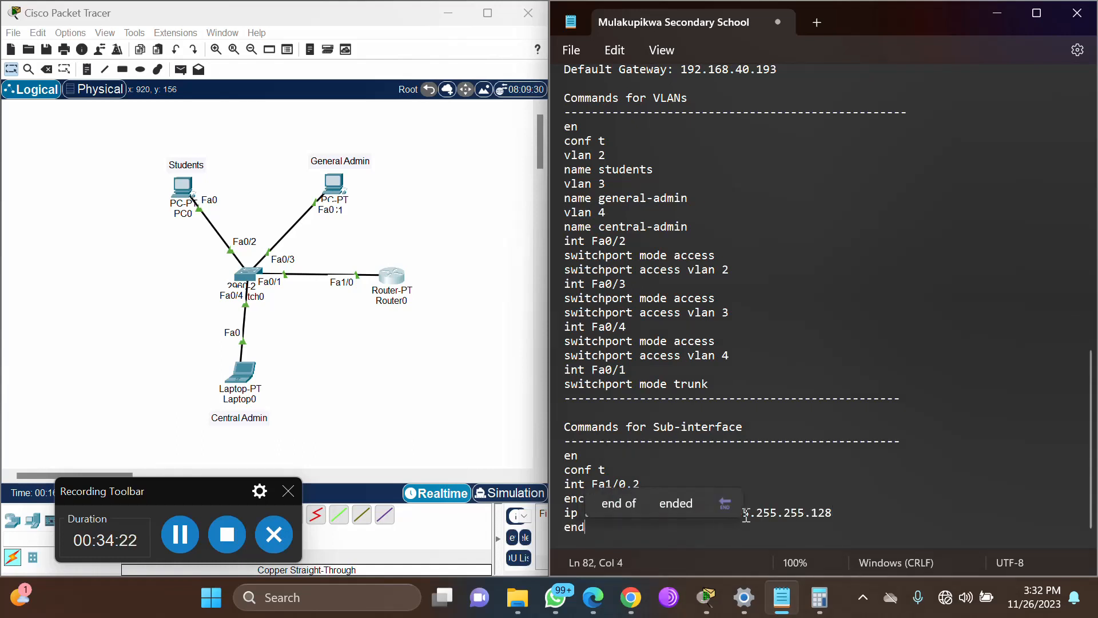
pyautogui.press('Return')
pyautogui.write('wr')
pyautogui.press('Return')
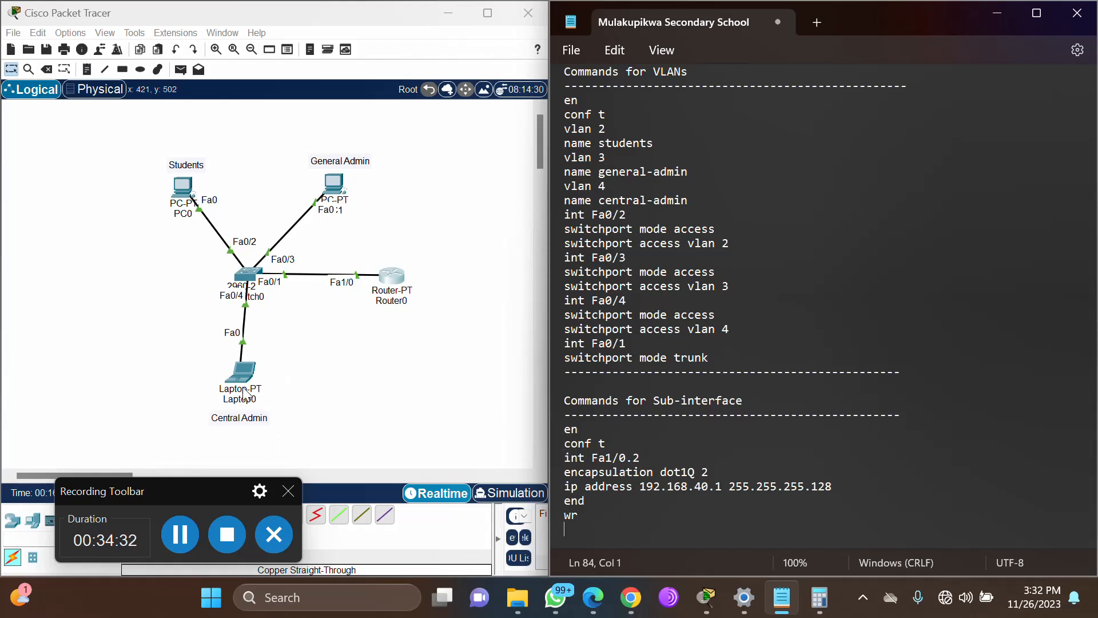
pyautogui.click(181, 536)
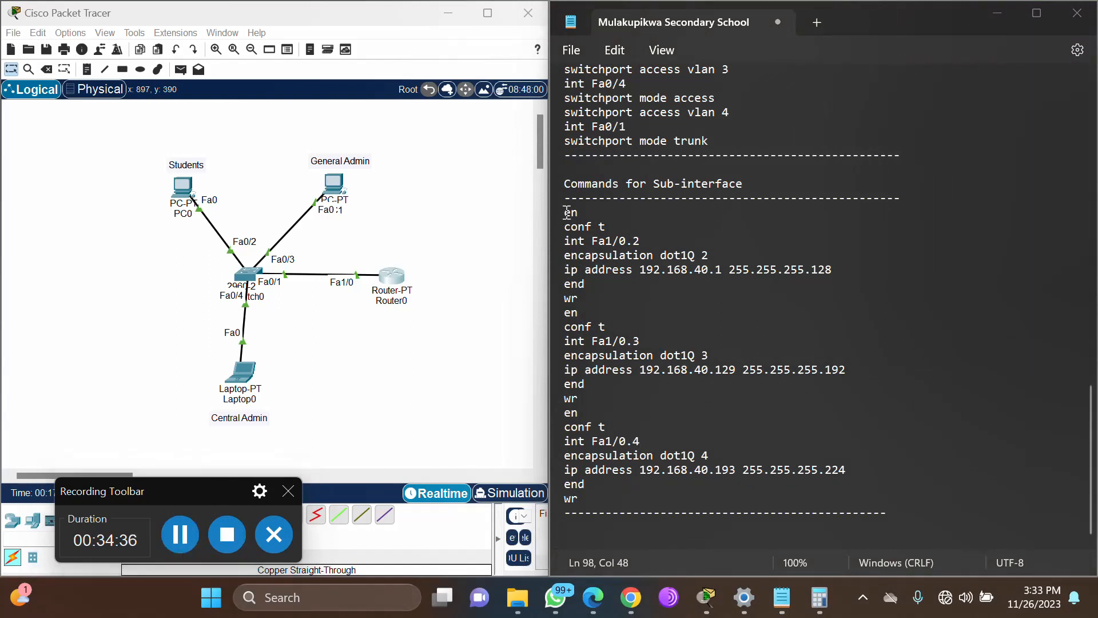
# - Copy the sub-interface commands for Fa1/0.2, Fa1/0.3 and Fa1/0.4, and open Router0's command line in Packet Tracer
pyautogui.moveTo(565, 212); pyautogui.dragTo(691, 500)
pyautogui.hotkey('ctrl', 'c')
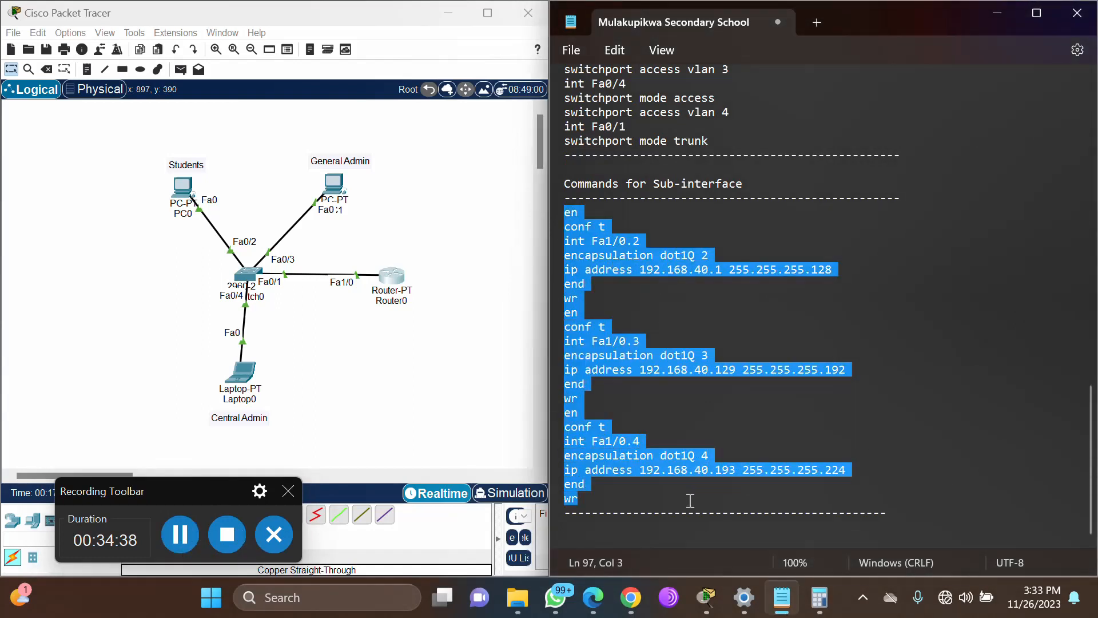
pyautogui.click(387, 281)
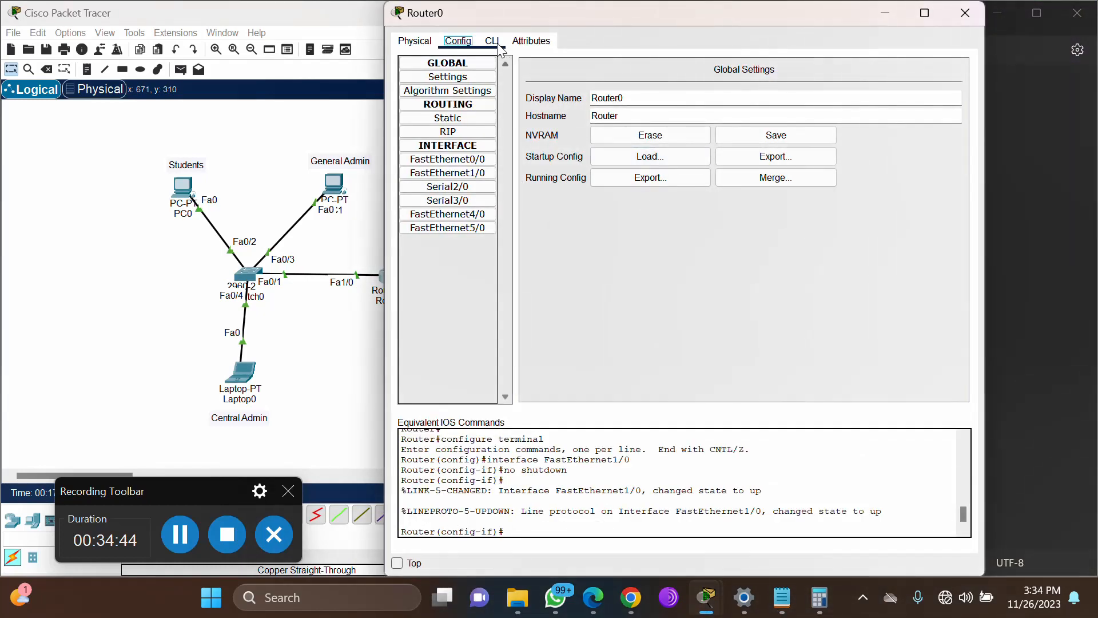
pyautogui.click(493, 42)
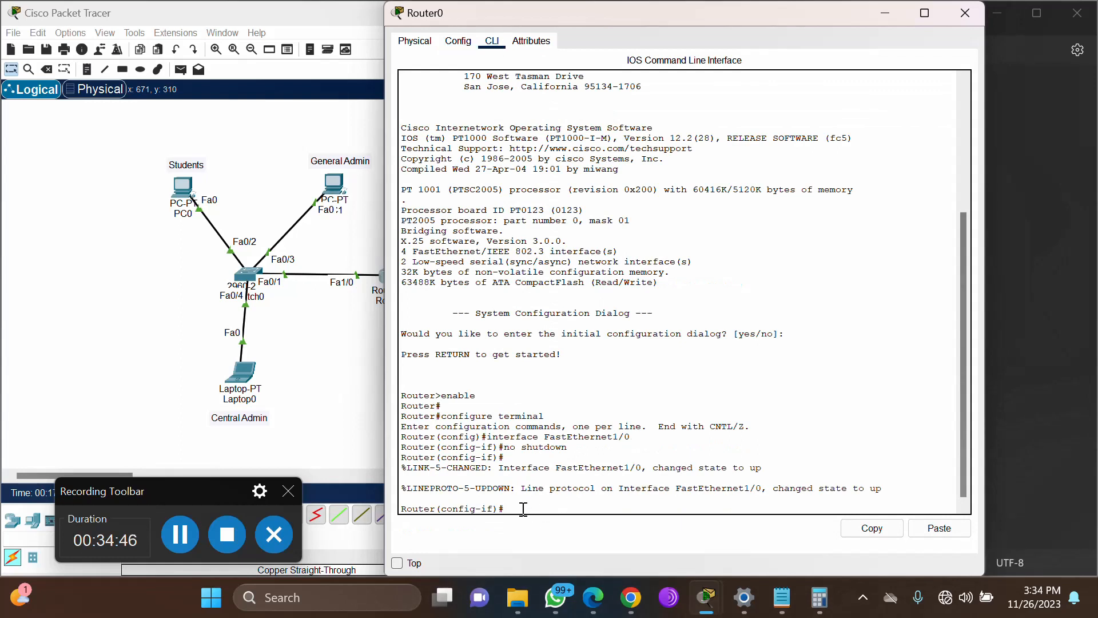
# - Exit to Router0's user-mode prompt, and run the copied sub-interface command block there before closing the router window
pyautogui.write('exit')
pyautogui.press('Return')
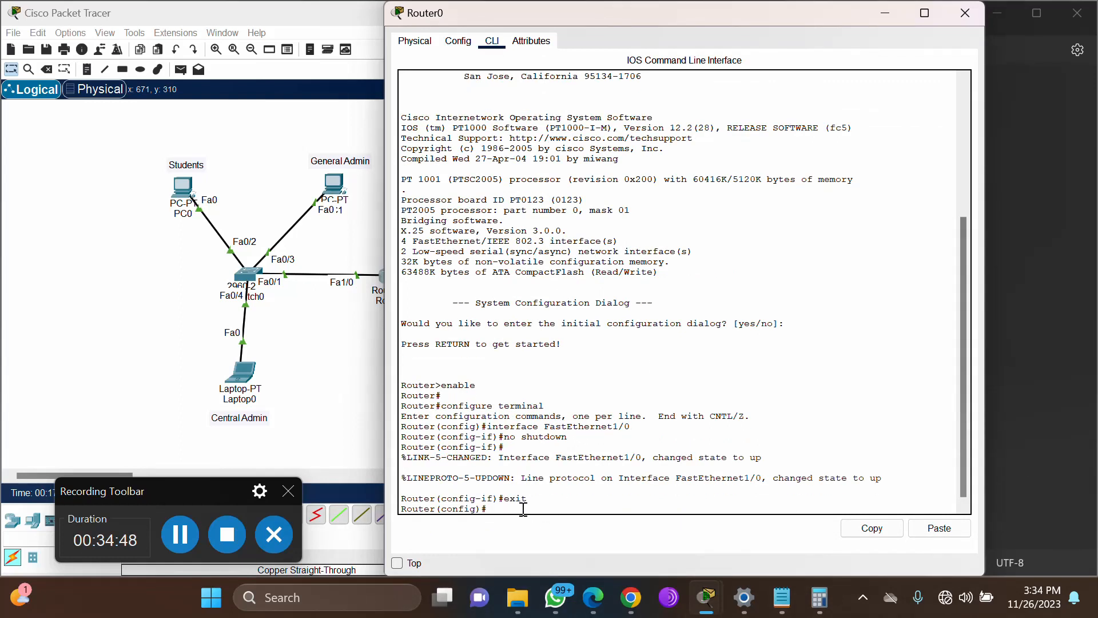
pyautogui.write('exit')
pyautogui.press('Return')
pyautogui.press('Return')
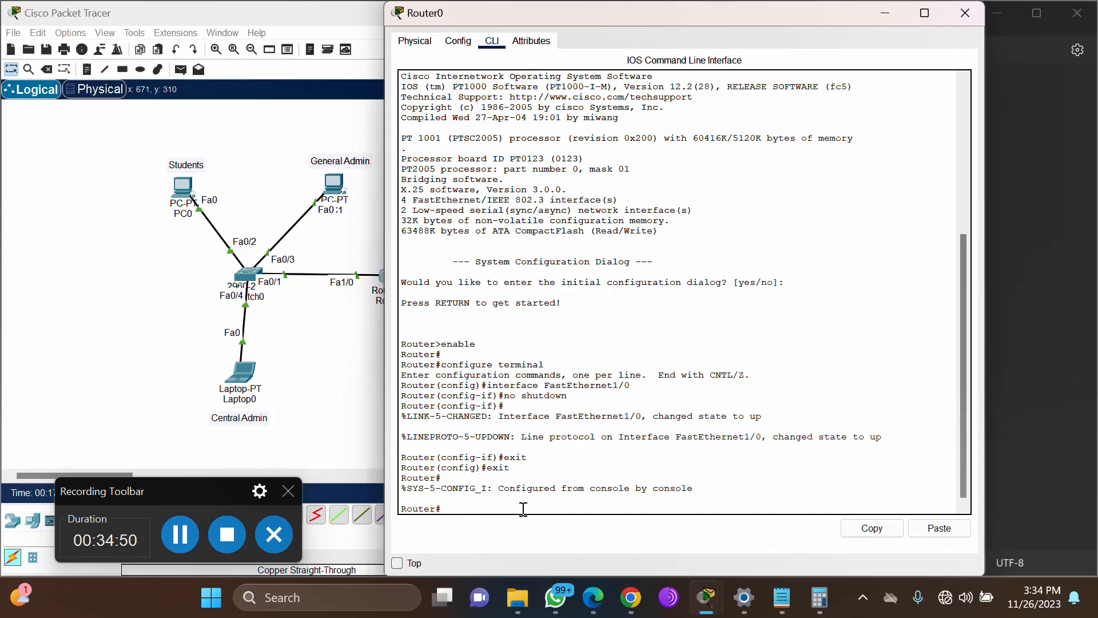
pyautogui.write('exit')
pyautogui.press('Return')
pyautogui.press('Return')
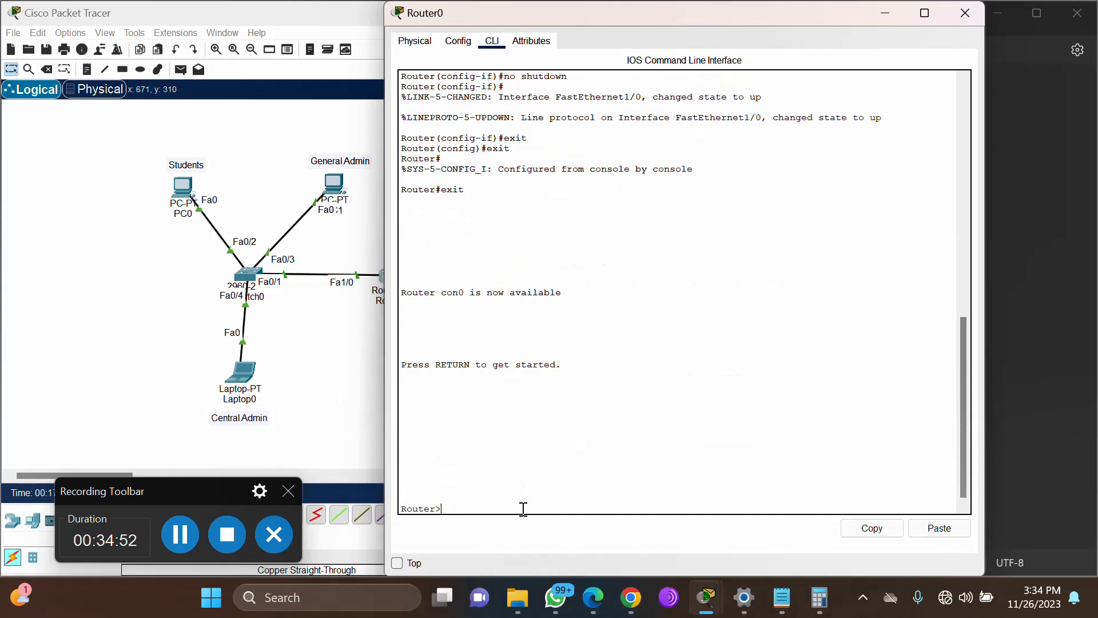
pyautogui.click(926, 528)
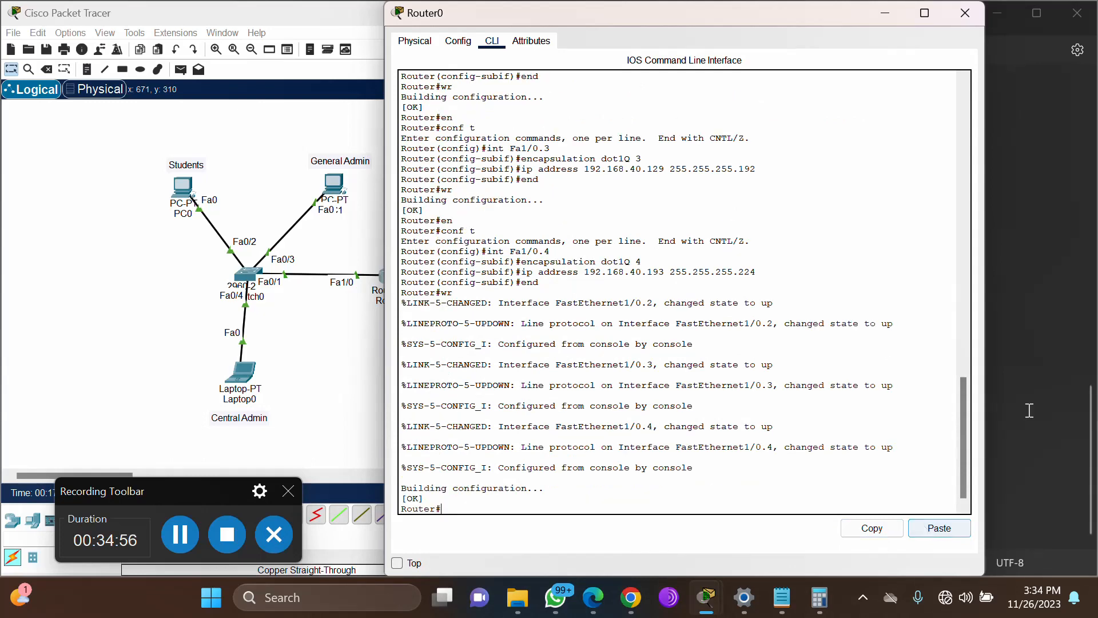
pyautogui.click(965, 15)
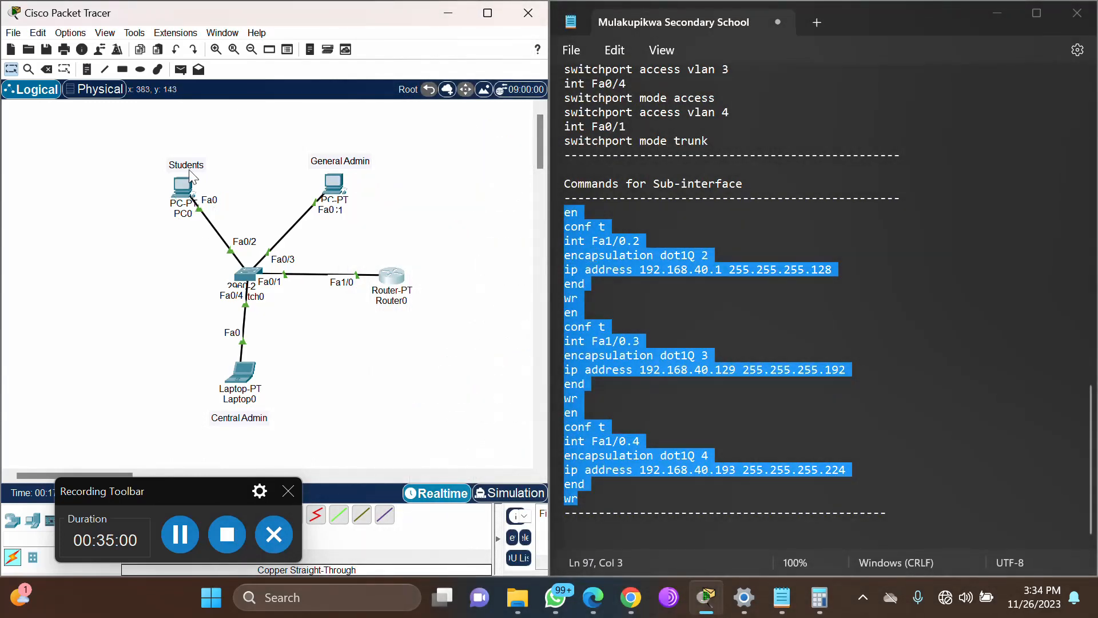
# - From the Students PC0's command prompt, ping the Central Admin laptop at 192.168.40.194 twice
pyautogui.click(183, 186)
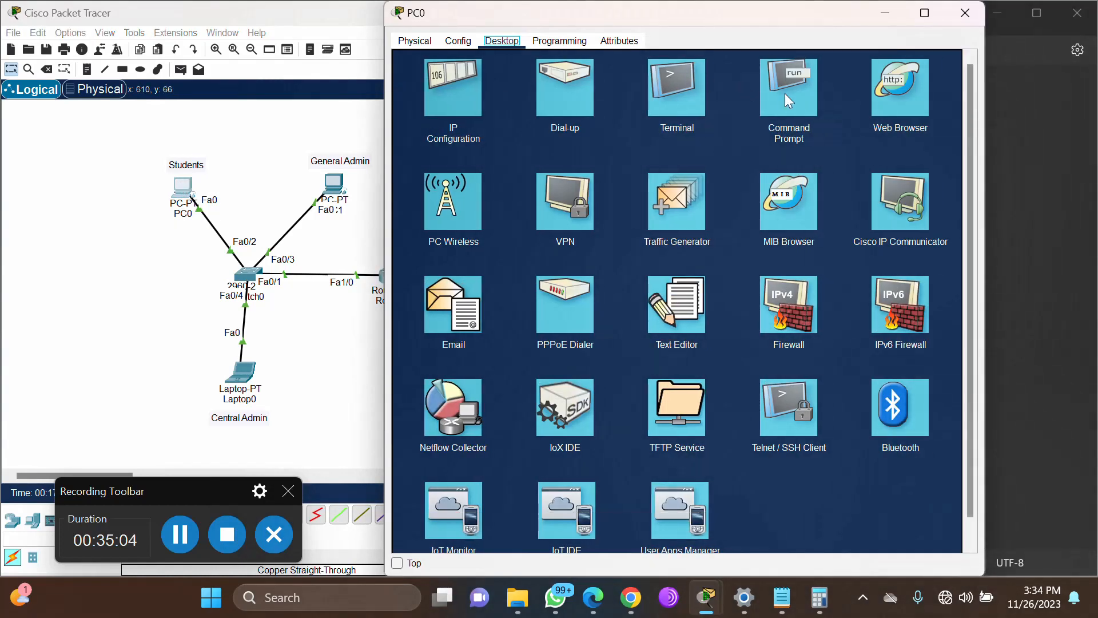
pyautogui.click(785, 94)
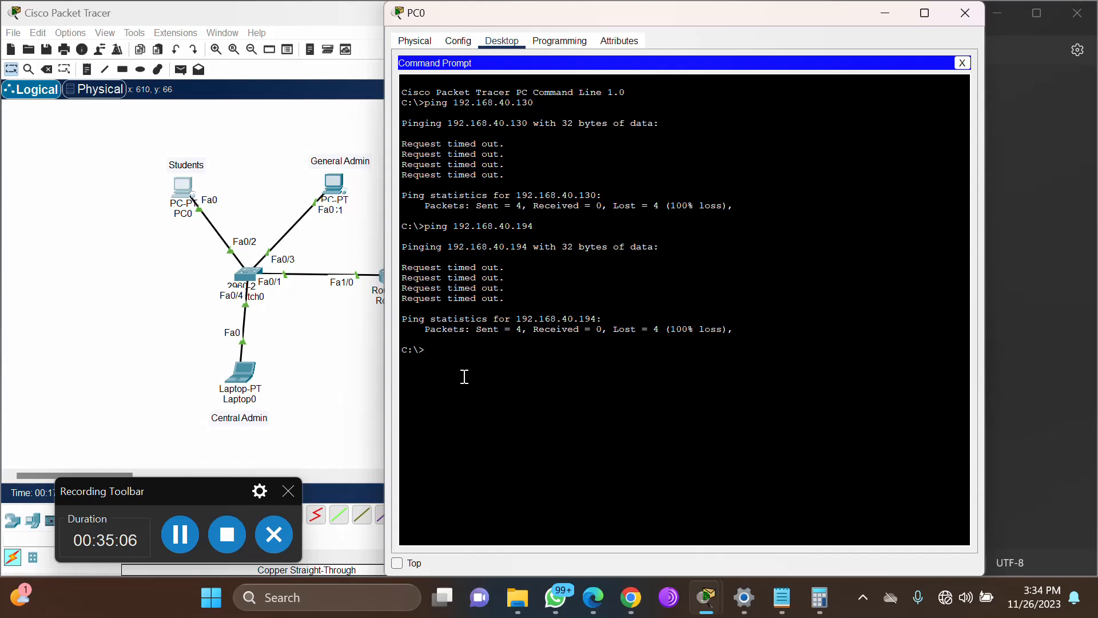
pyautogui.press('Up')
pyautogui.press('Return')
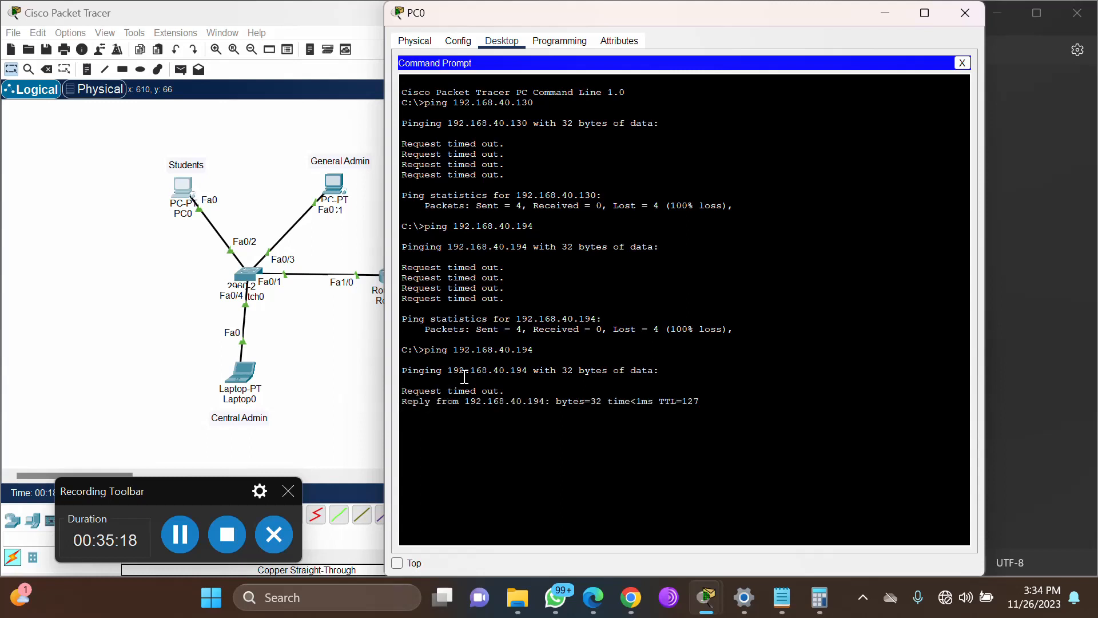
pyautogui.press('Up')
pyautogui.press('Return')
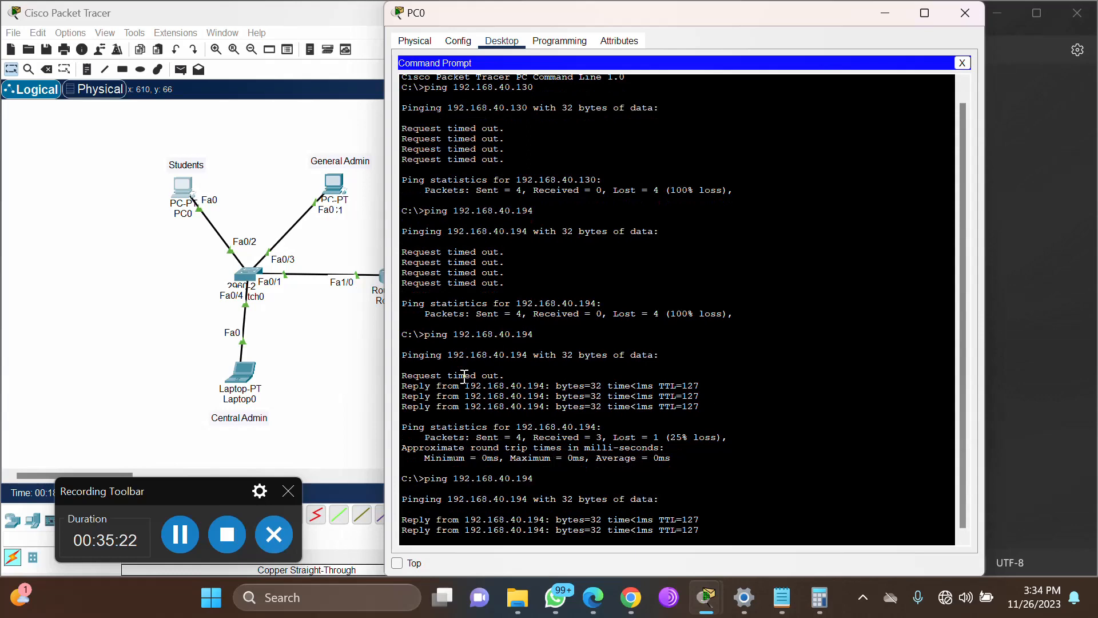
# - Ping the General Admin PC at 192.168.40.130 twice from PC0, and close PC0's window
pyautogui.press('Up')
pyautogui.press('Up')
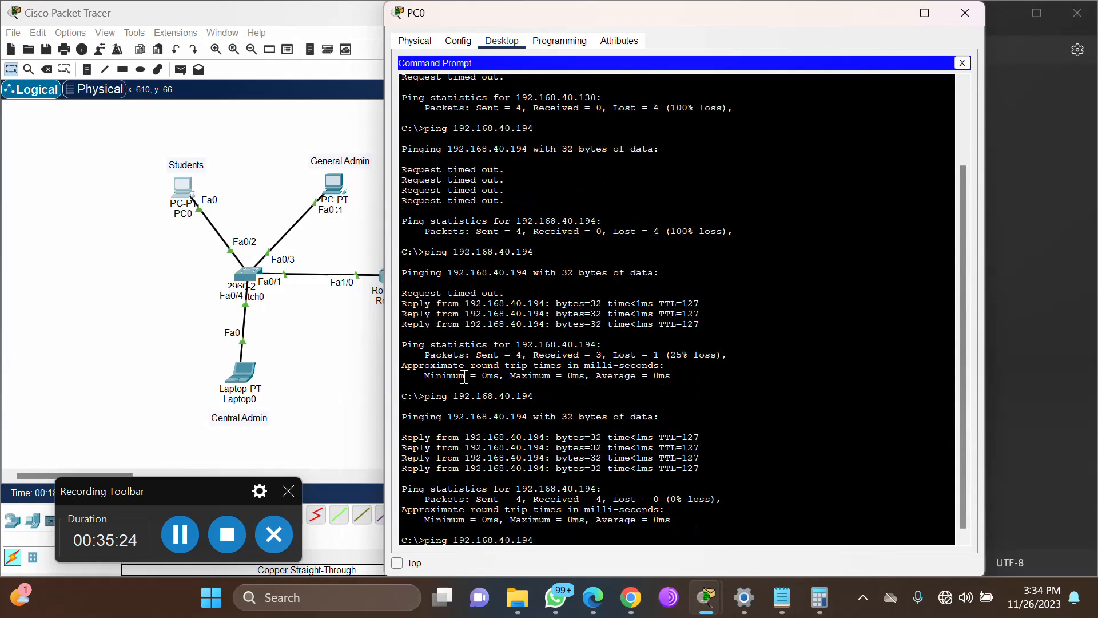
pyautogui.press('Return')
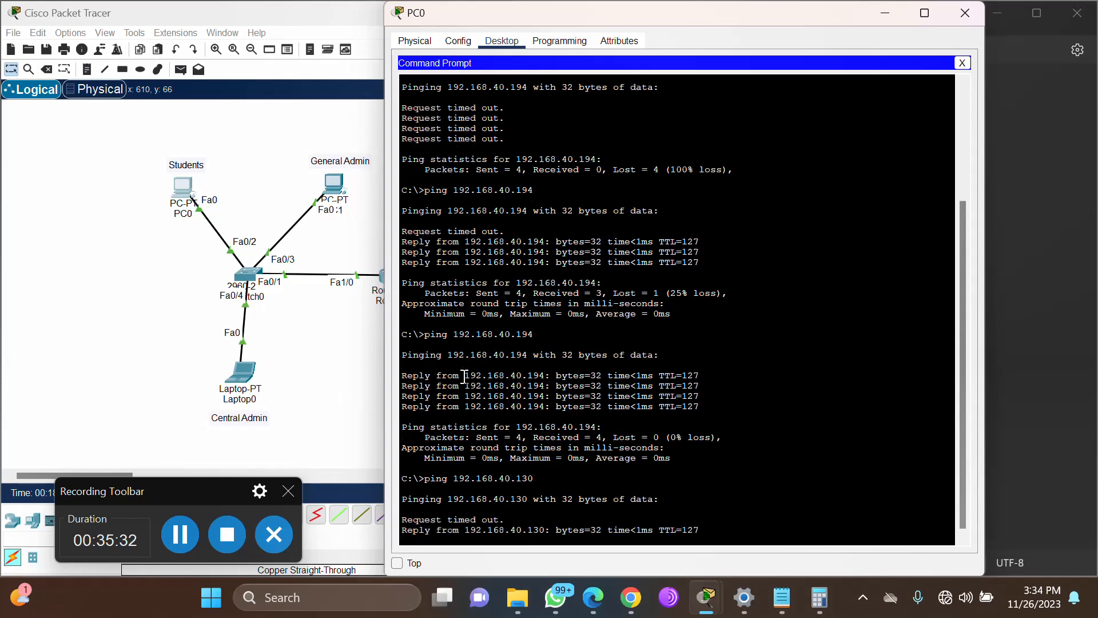
pyautogui.press('Up')
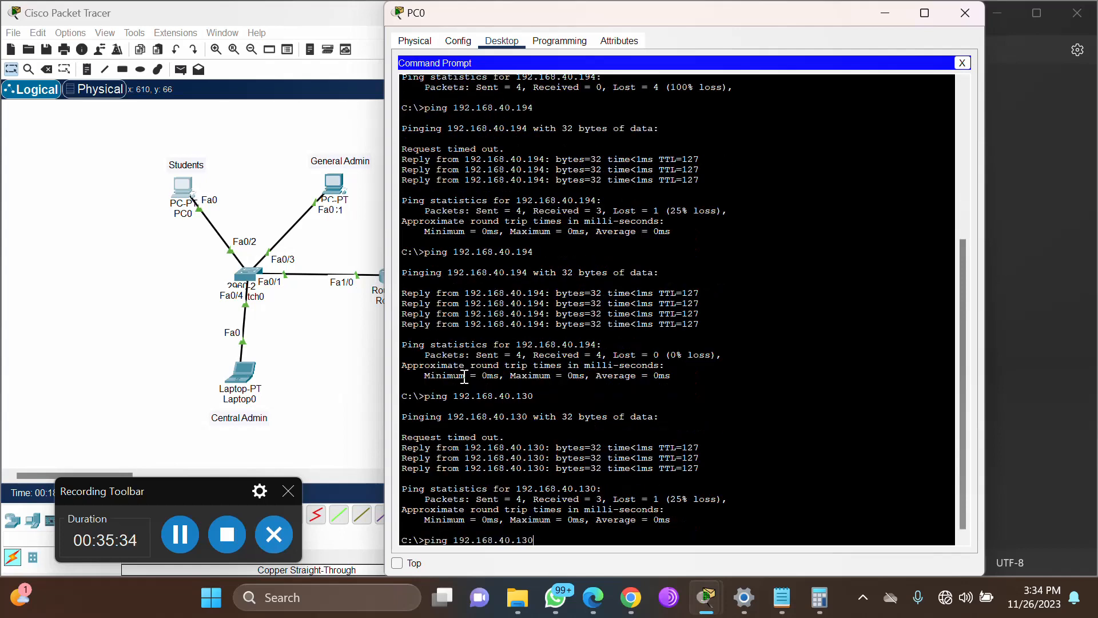
pyautogui.press('Return')
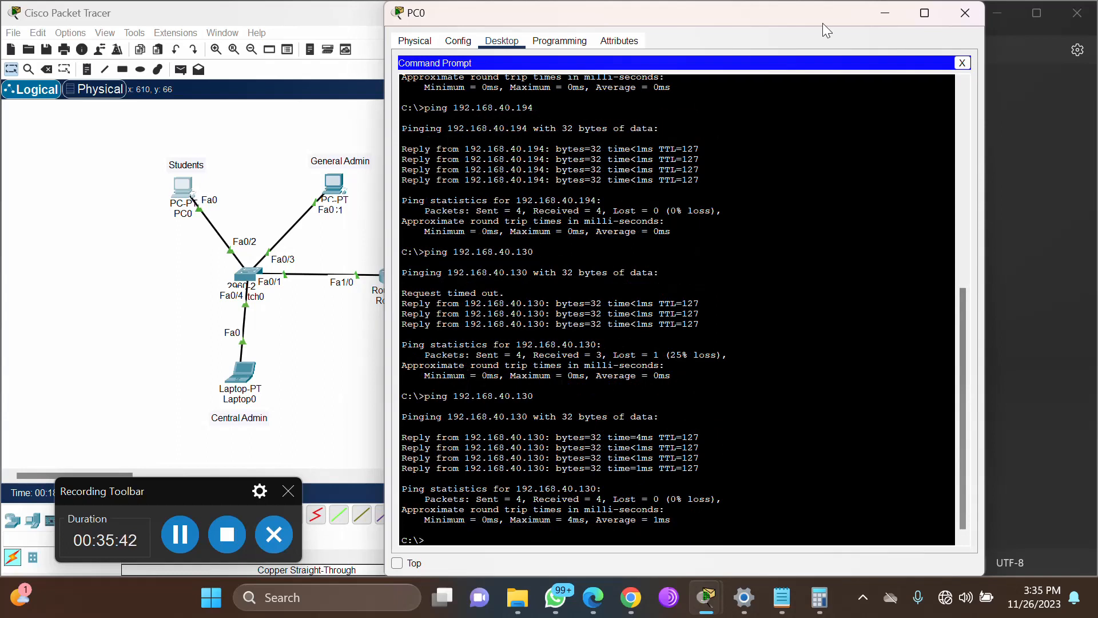
pyautogui.click(965, 14)
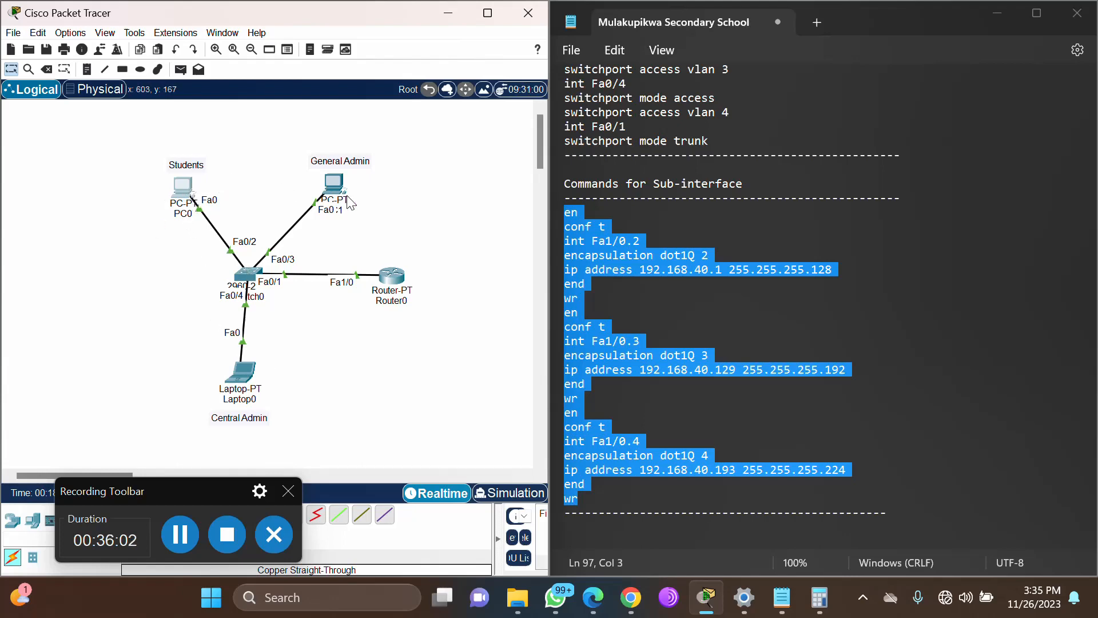
pyautogui.moveTo(256, 297)
pyautogui.click(180, 534)
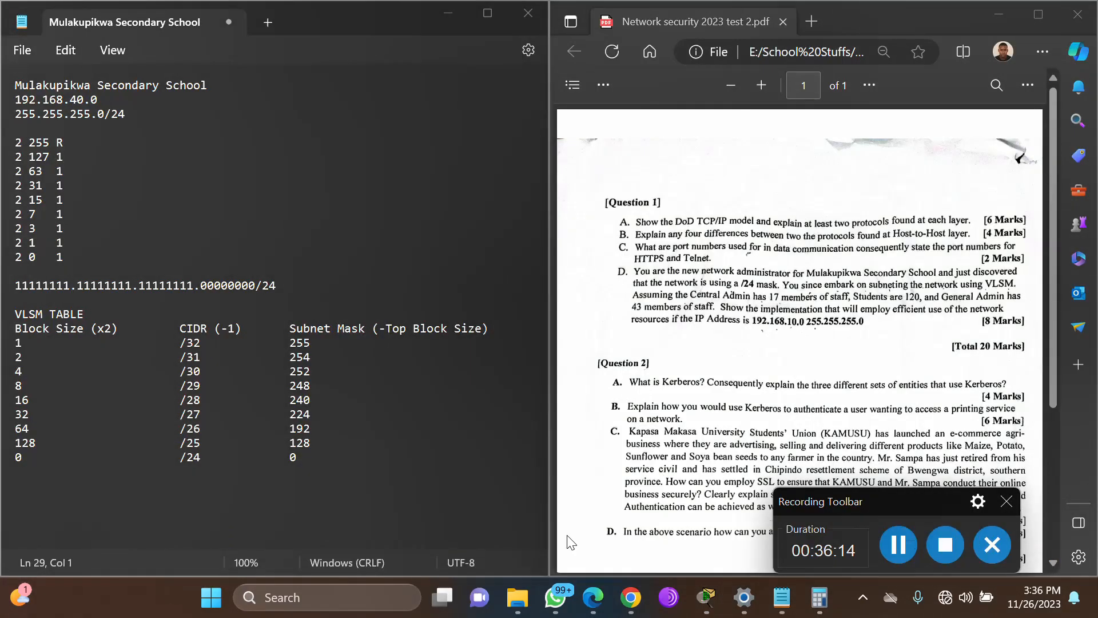
# - Below the VLSM table in the Notepad notes, add the heading "Subnet" and the line "2^x = reprents the number of 1s"
pyautogui.click(40, 489)
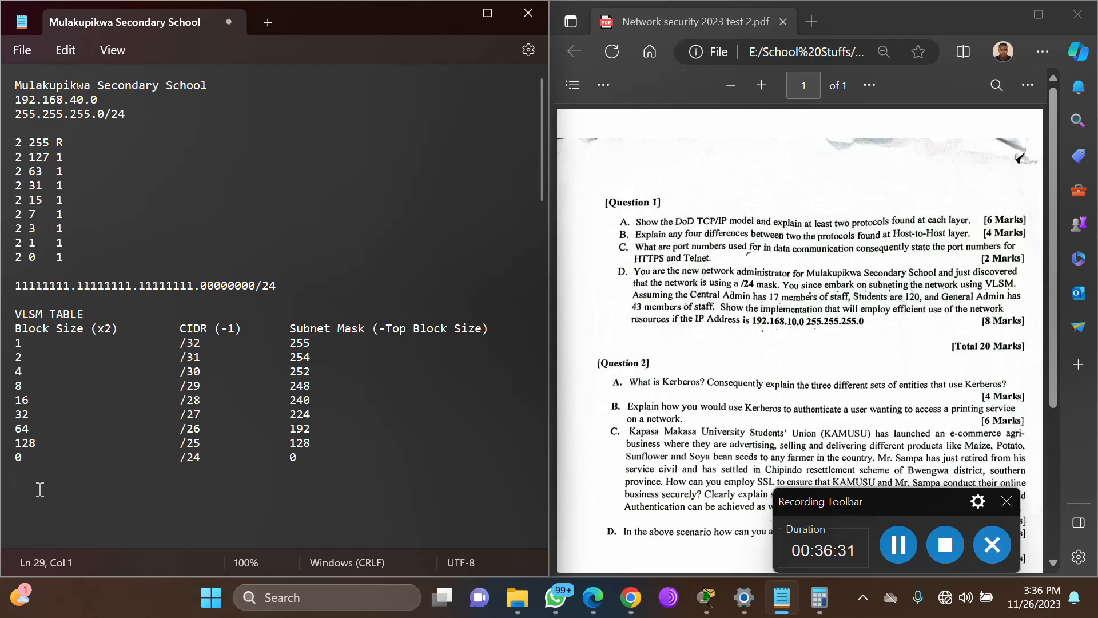
pyautogui.write('Subnet')
pyautogui.press('Return')
pyautogui.write('2^x')
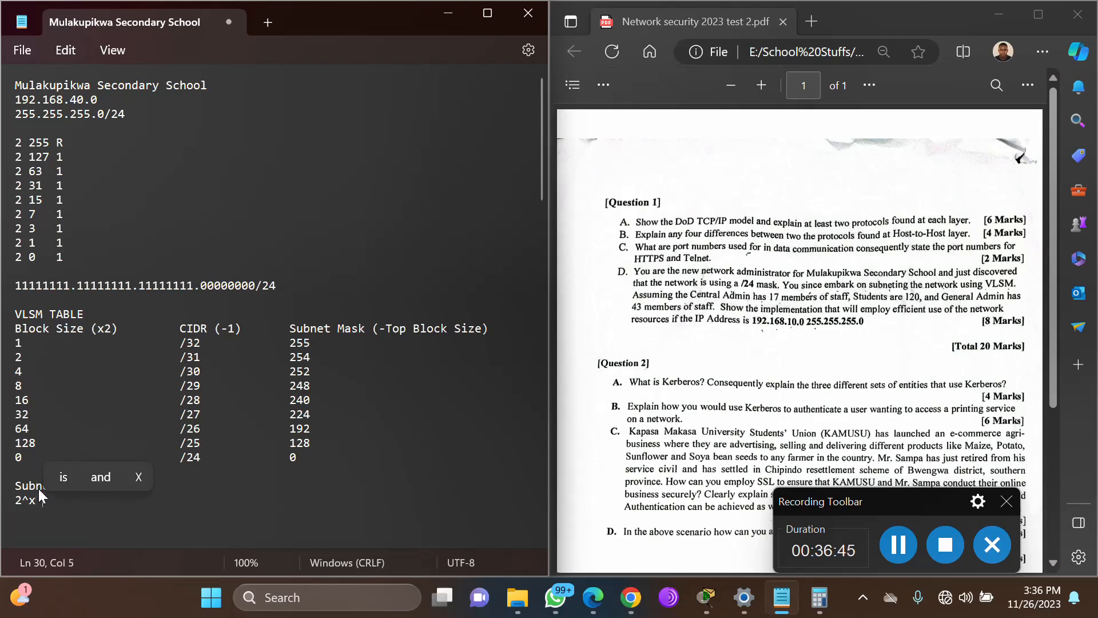
pyautogui.write(' = reprents')
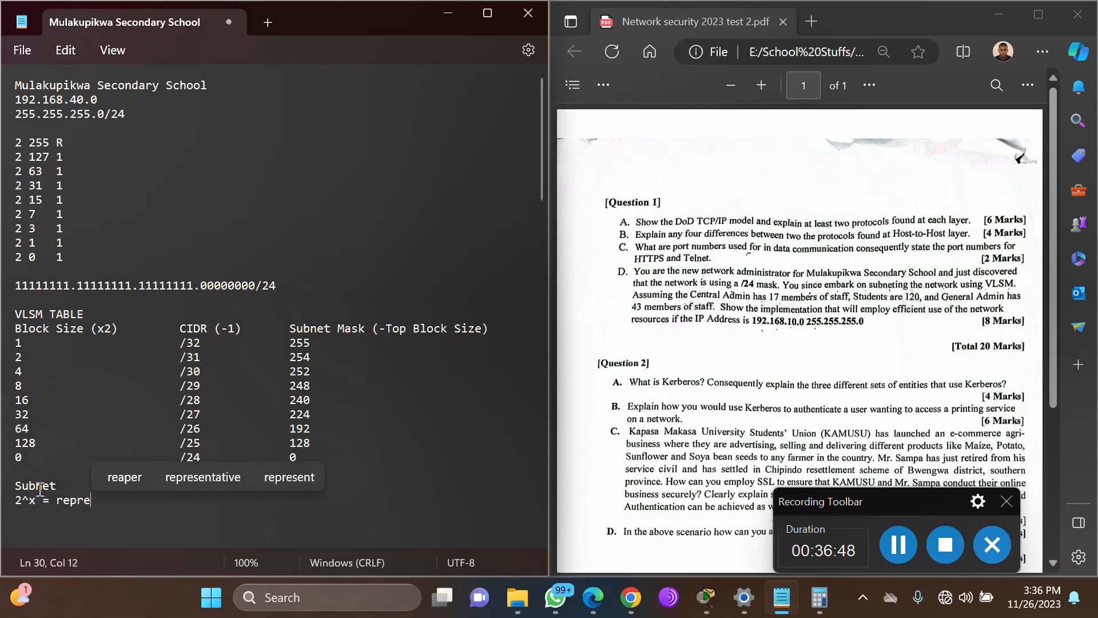
pyautogui.write('the')
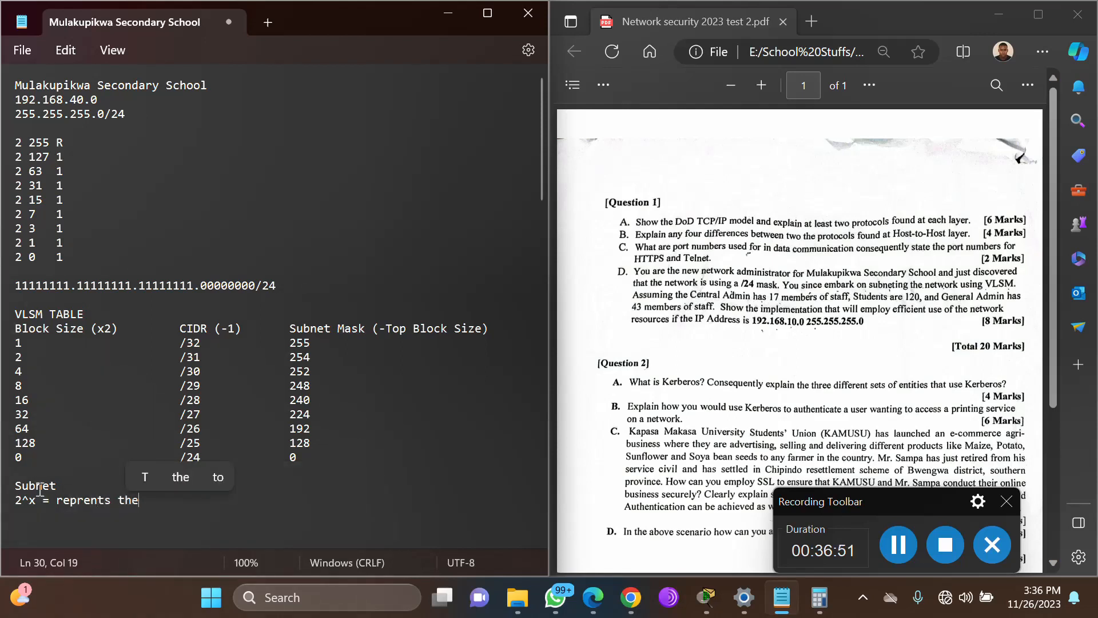
pyautogui.write(' numb')
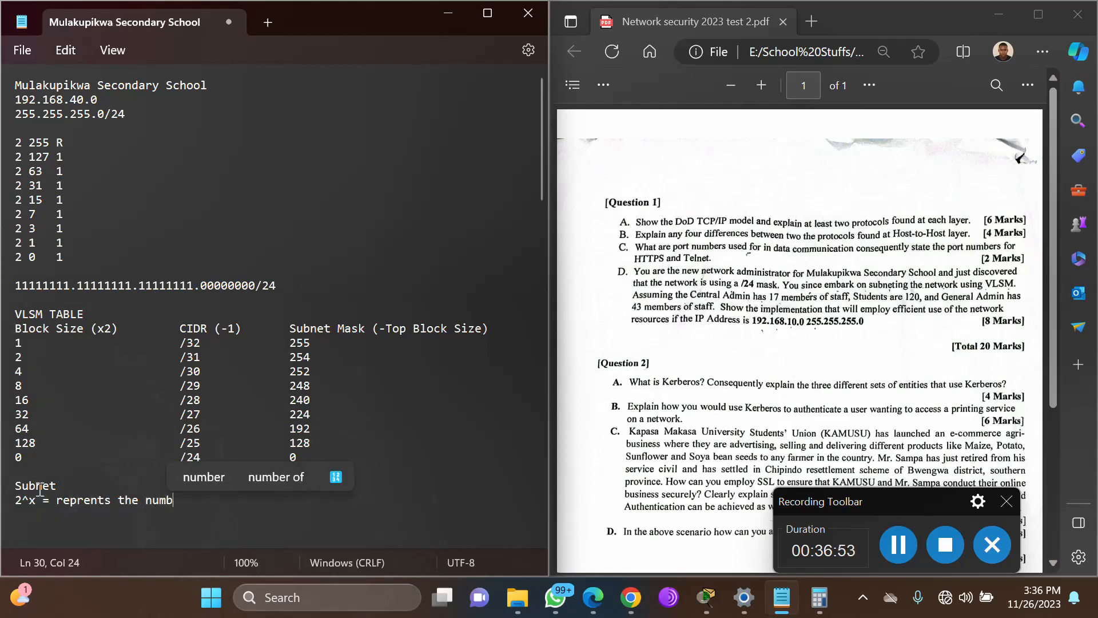
pyautogui.write('er of 1')
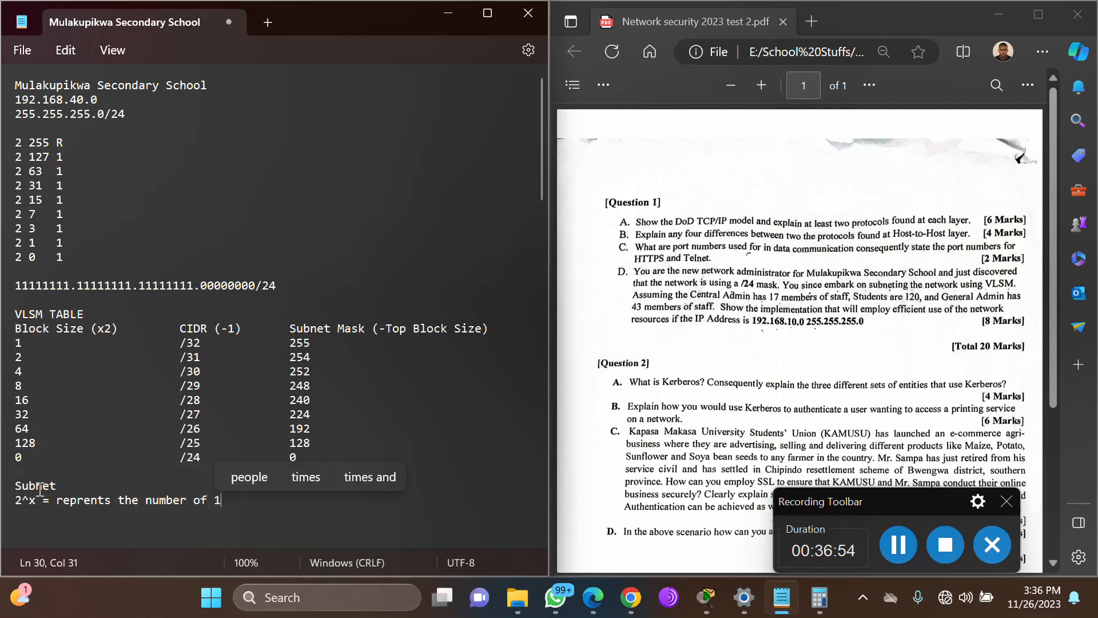
pyautogui.write('s')
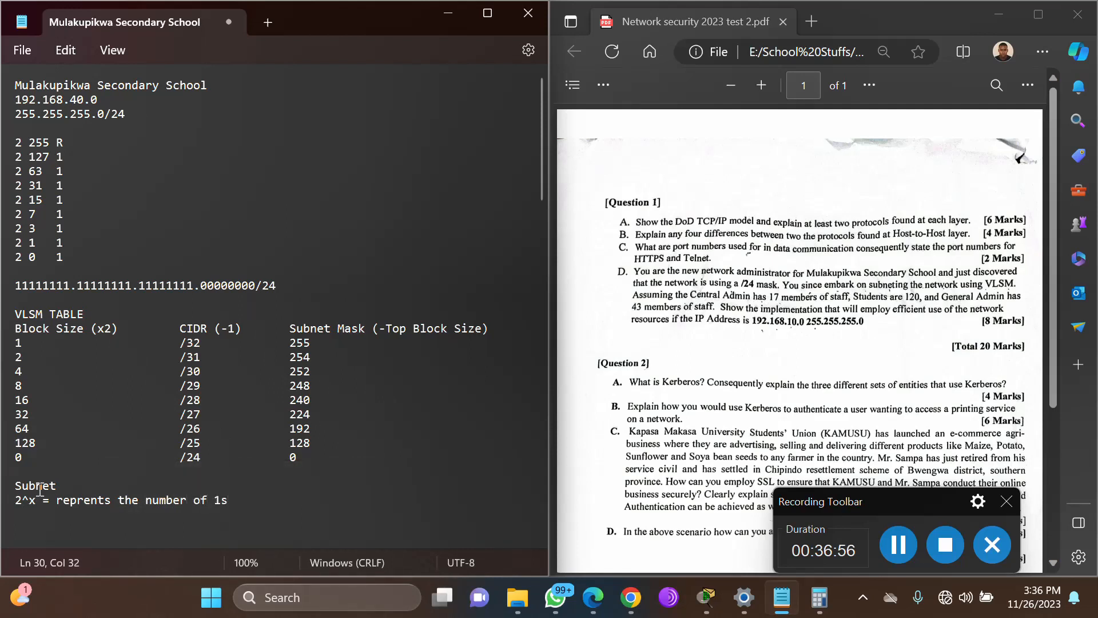
# - Add a "Hosts" heading below the Subnet formula after a blank line, followed by the start of its formula, "2^y-1 ="
pyautogui.press('Return')
pyautogui.press('Return')
pyautogui.write('Hosts')
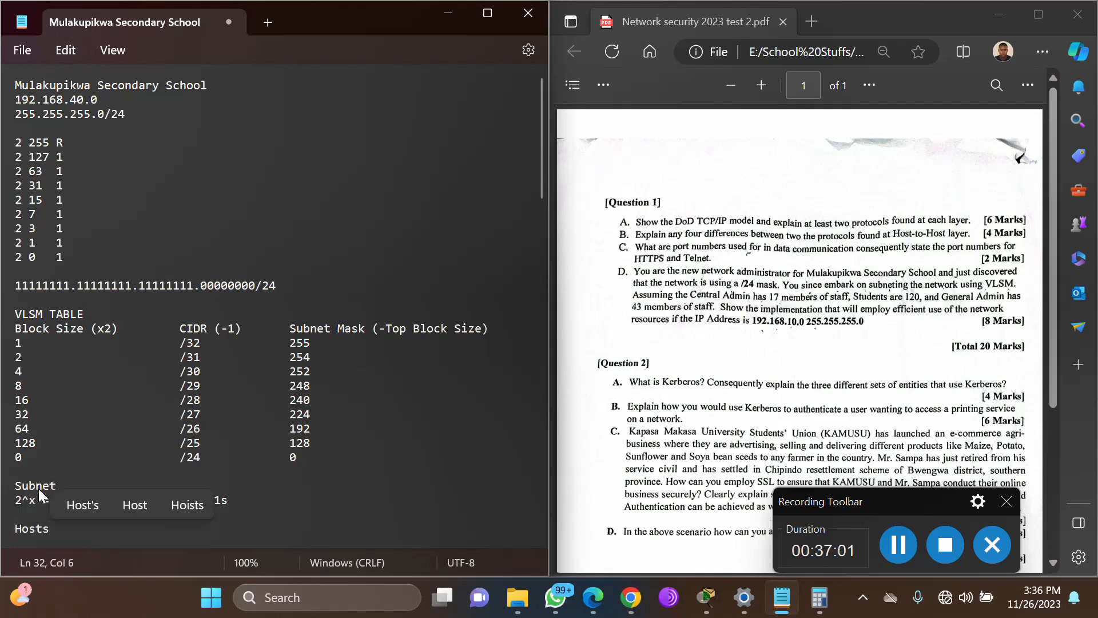
pyautogui.press('Return')
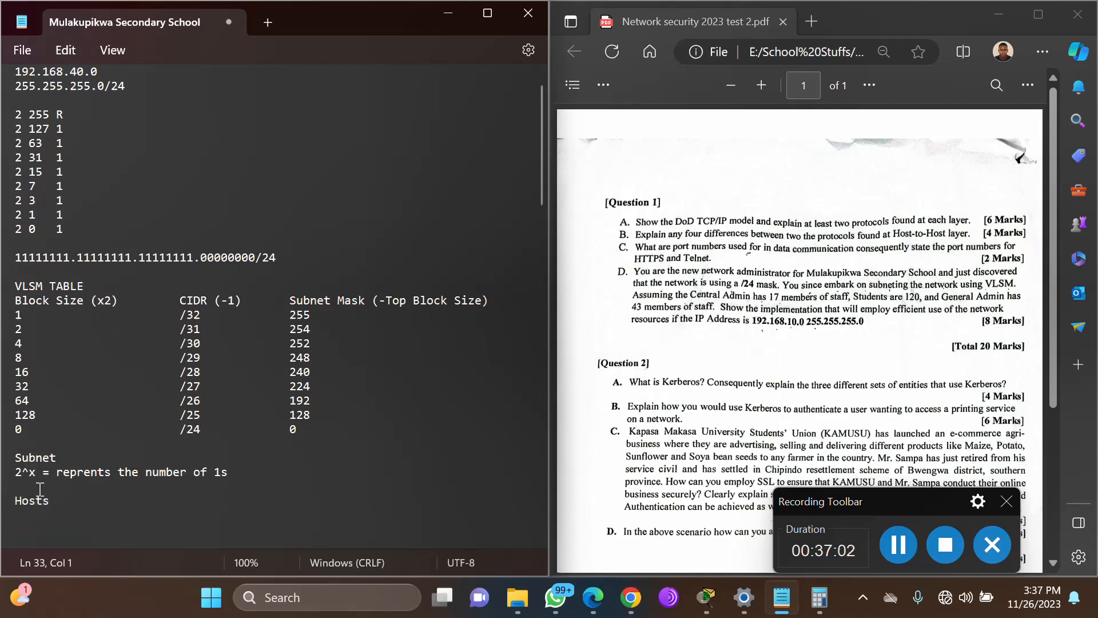
pyautogui.write('2^y-1 = re')
pyautogui.press('BackSpace')
pyautogui.press('BackSpace')
# - Copy the description from the Subnet formula to the end of the Hosts formula, changing "1s" to "0s"
pyautogui.moveTo(58, 474); pyautogui.dragTo(242, 473)
pyautogui.hotkey('ctrl', 'c')
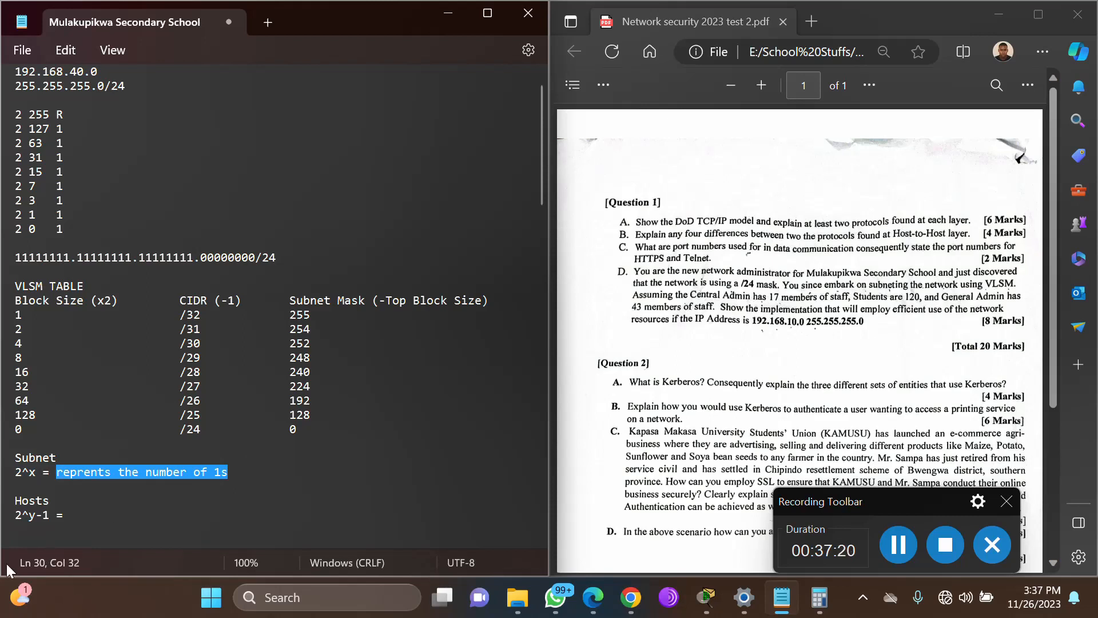
pyautogui.click(84, 516)
pyautogui.hotkey('ctrl', 'v')
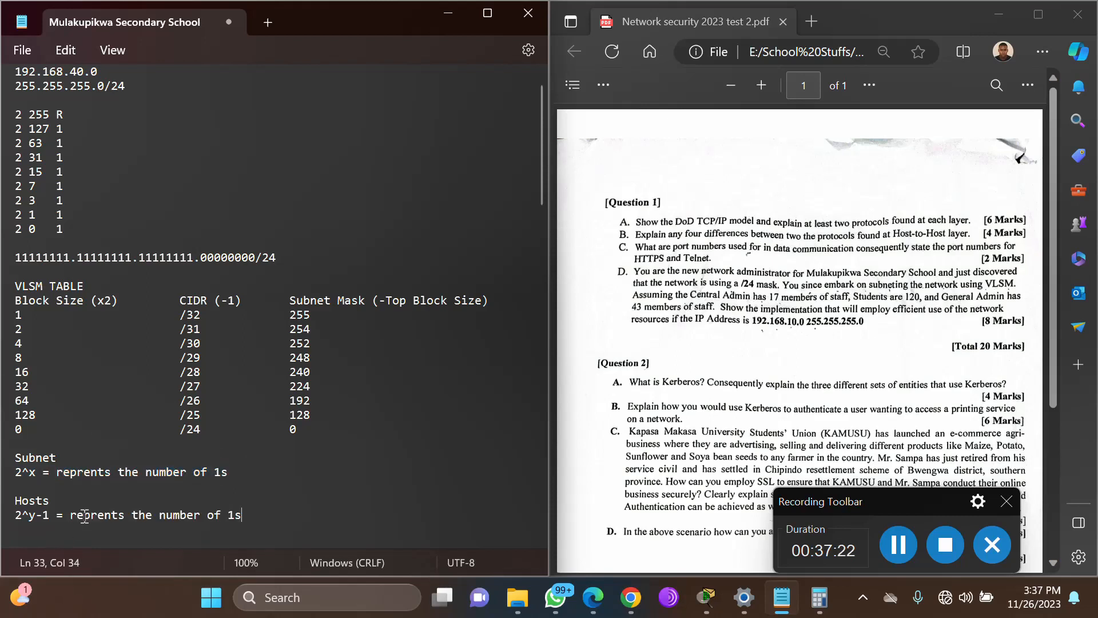
pyautogui.press('BackSpace')
pyautogui.write('0')
# - Add a "Block Size" heading below the Hosts formula after a blank line, with the line "256-Subnet Mask" under it
pyautogui.press('Return')
pyautogui.press('Return')
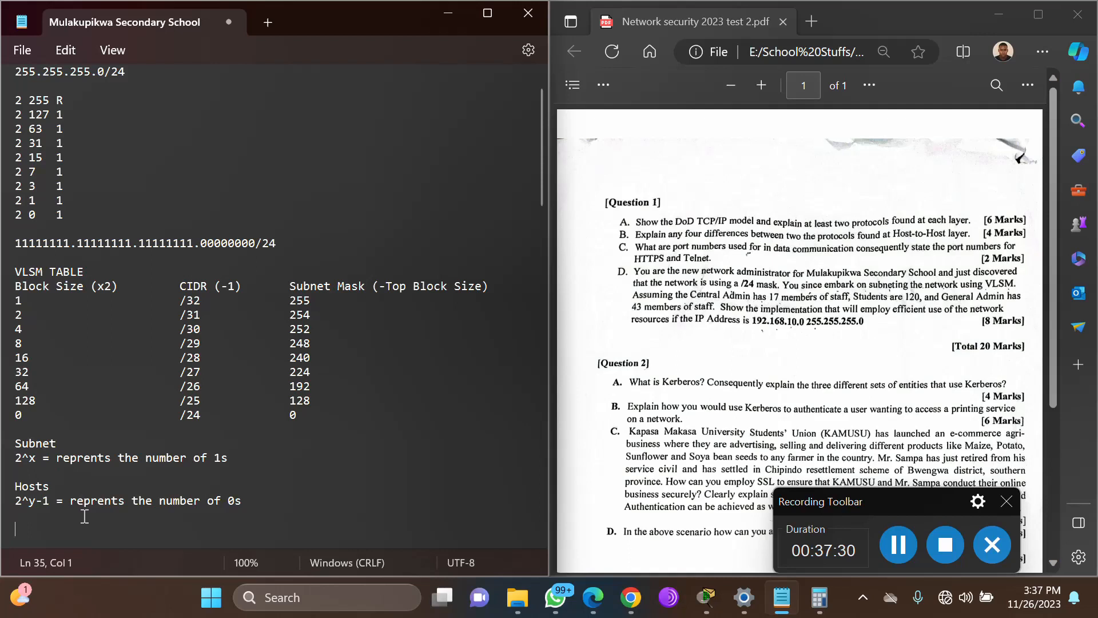
pyautogui.write('Block Size')
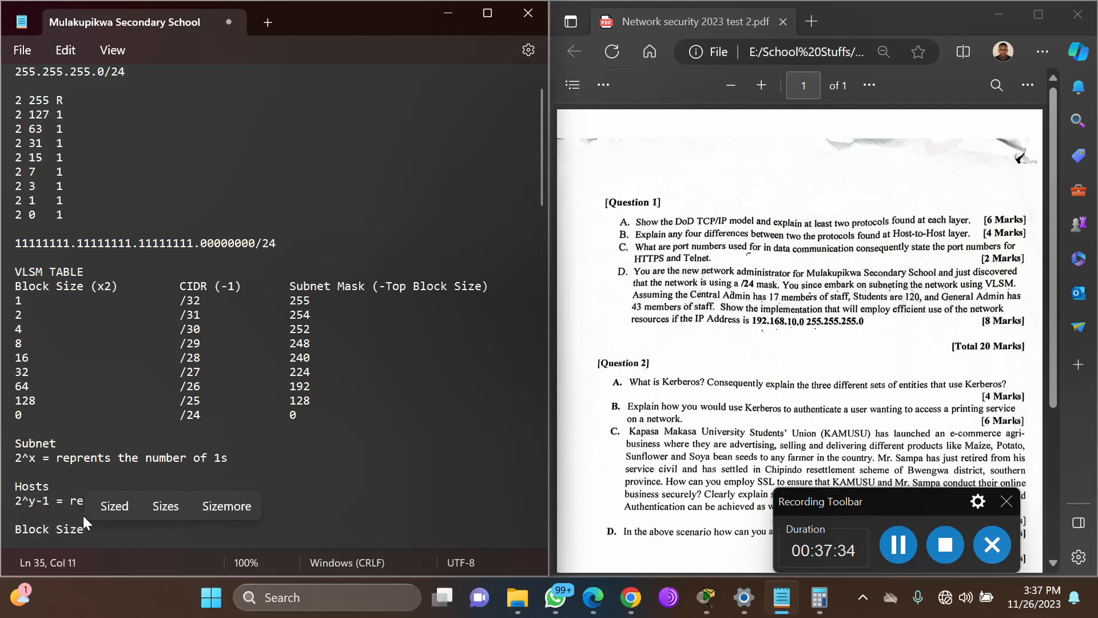
pyautogui.press('Return')
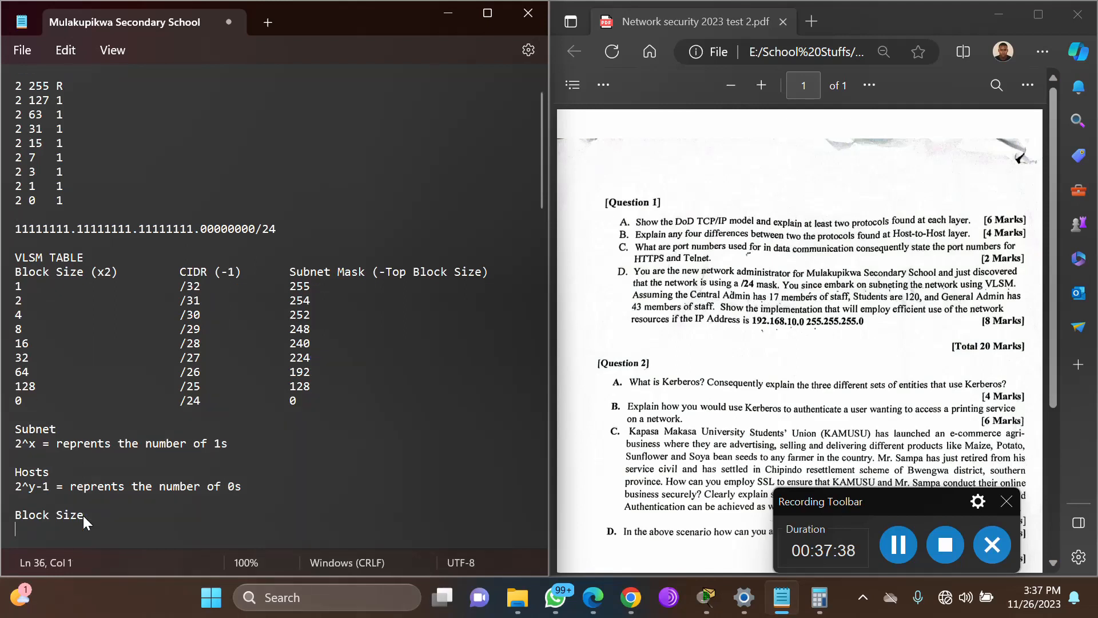
pyautogui.write('256-Subnet m')
pyautogui.press('BackSpace')
pyautogui.write('M')
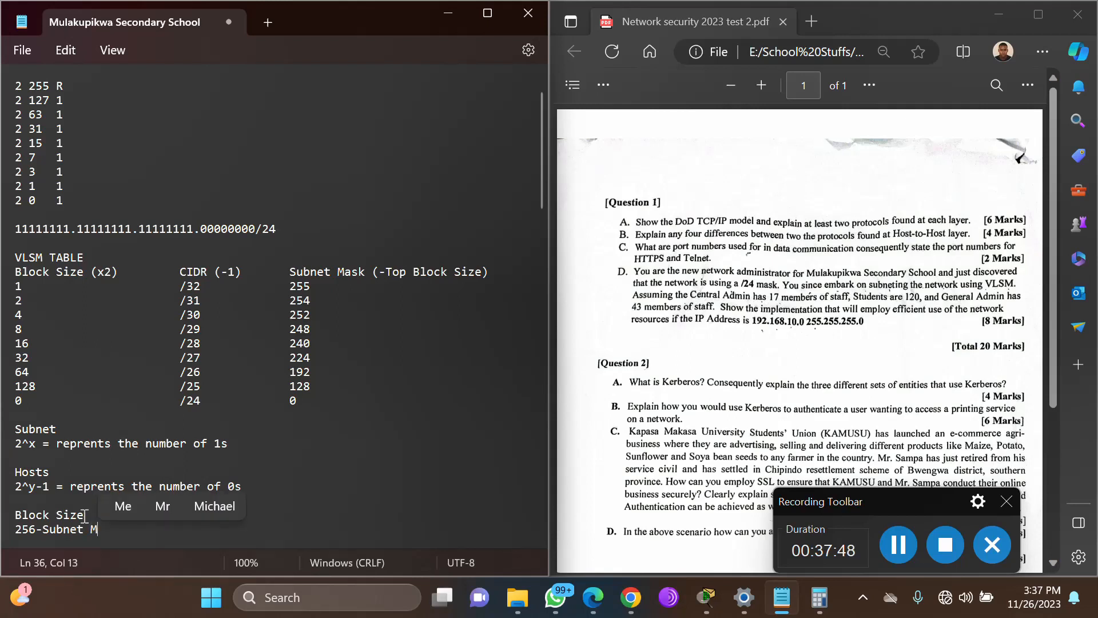
pyautogui.write('ask')
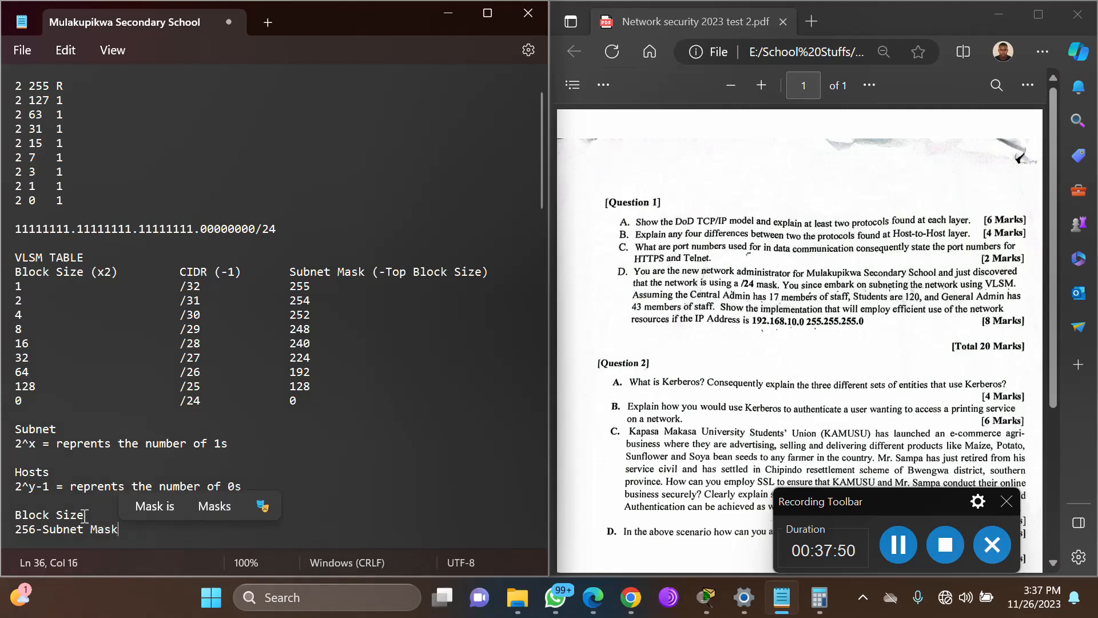
# - Add the example subnet mask "255.255.255.240/28" below the Block Size formula, separated by a blank line
pyautogui.press('Return')
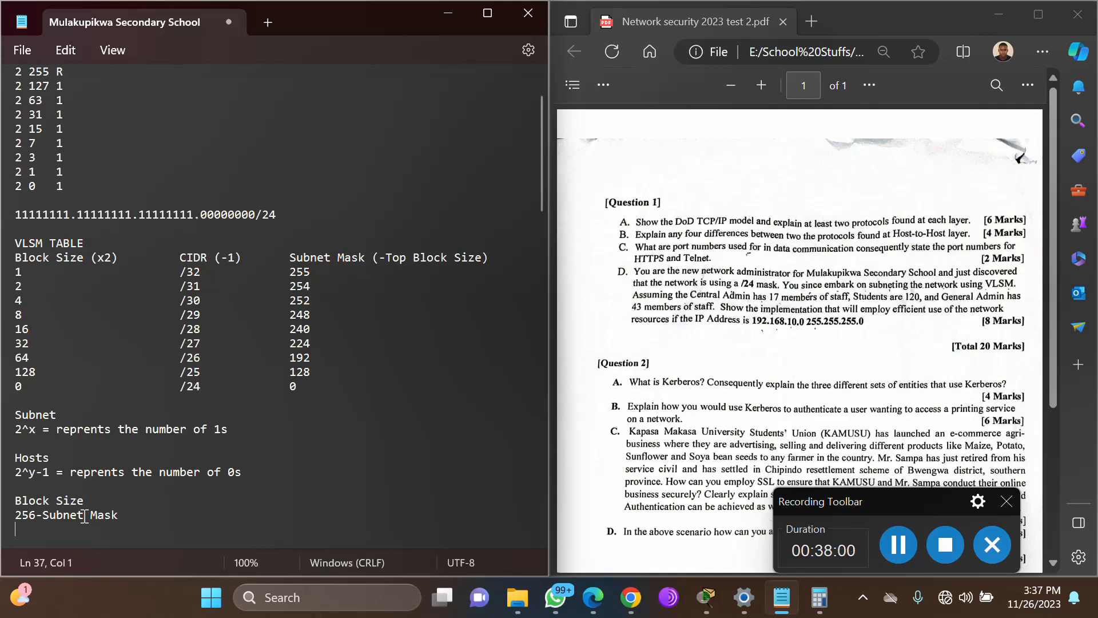
pyautogui.press('Return')
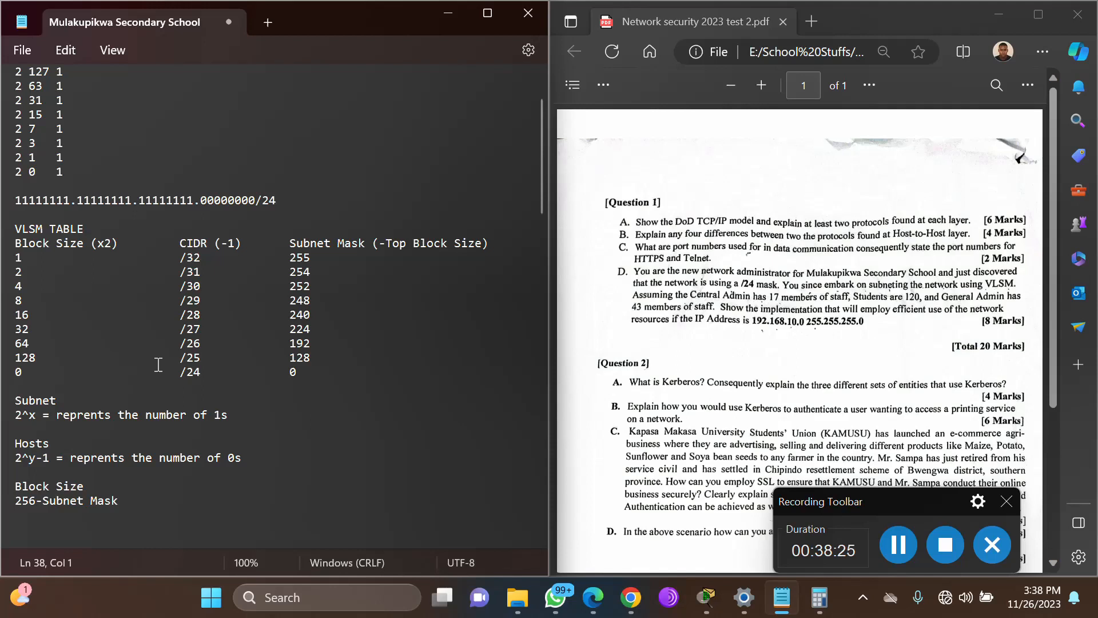
pyautogui.write('255.255.255.240/28')
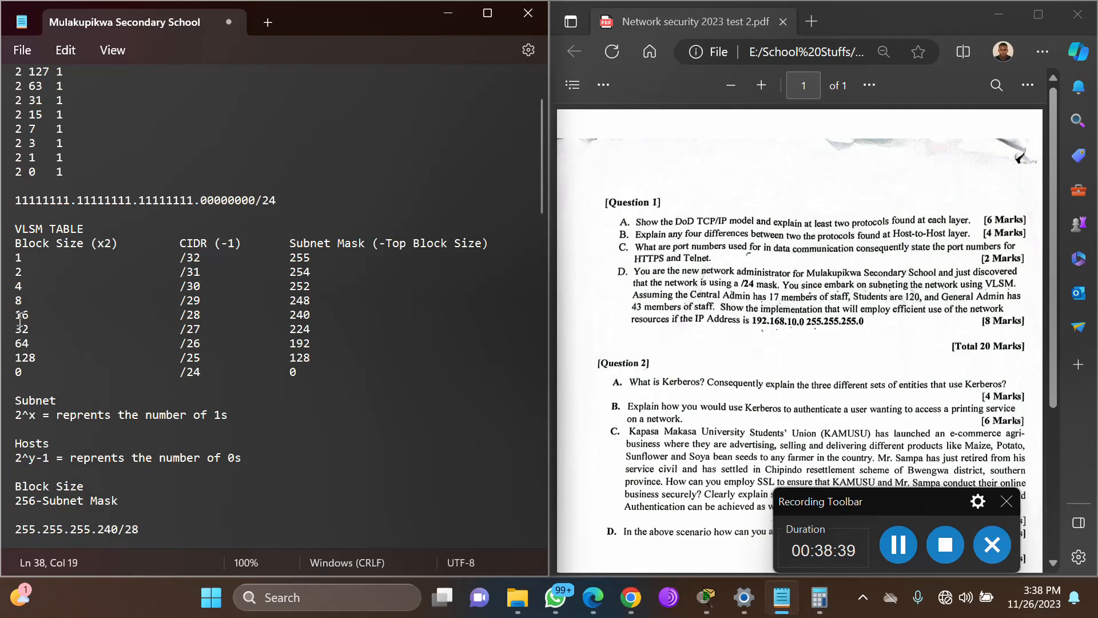
# - Highlight in turn the VLSM table's /28 row, the example mask's /28 prefix and first three octets, and the 2^x Subnet formula
pyautogui.moveTo(17, 314); pyautogui.dragTo(339, 315)
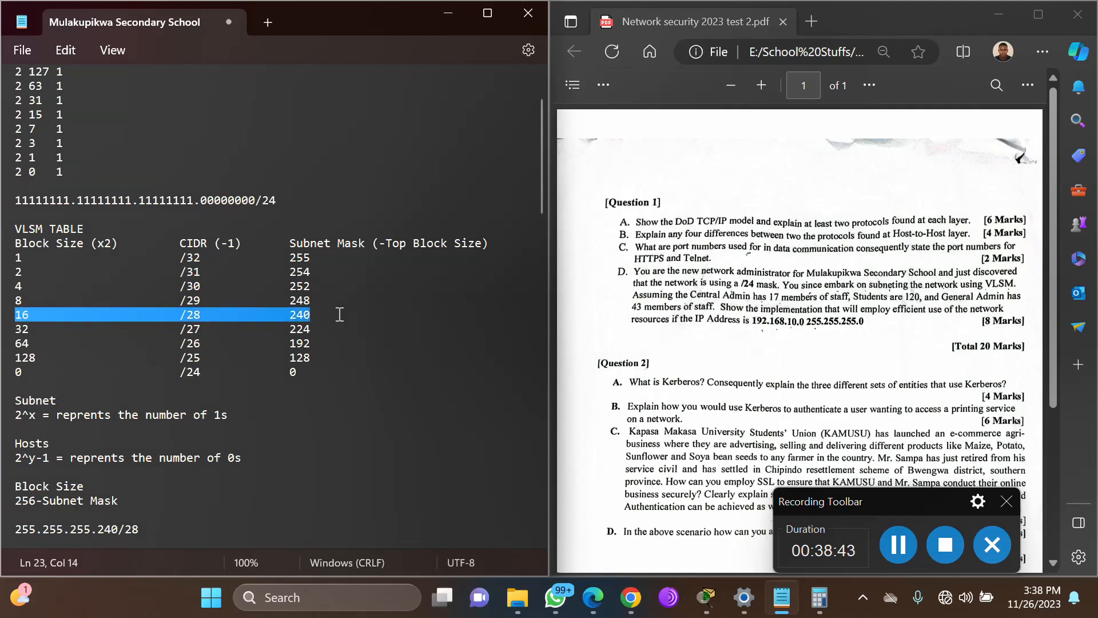
pyautogui.click(150, 534)
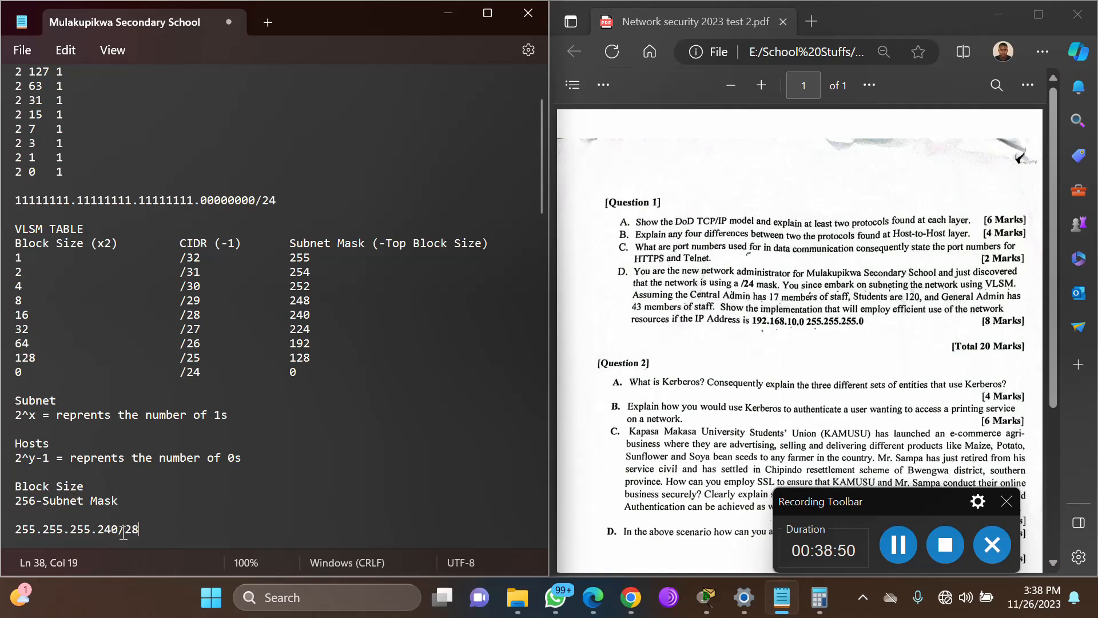
pyautogui.moveTo(119, 529); pyautogui.dragTo(146, 526)
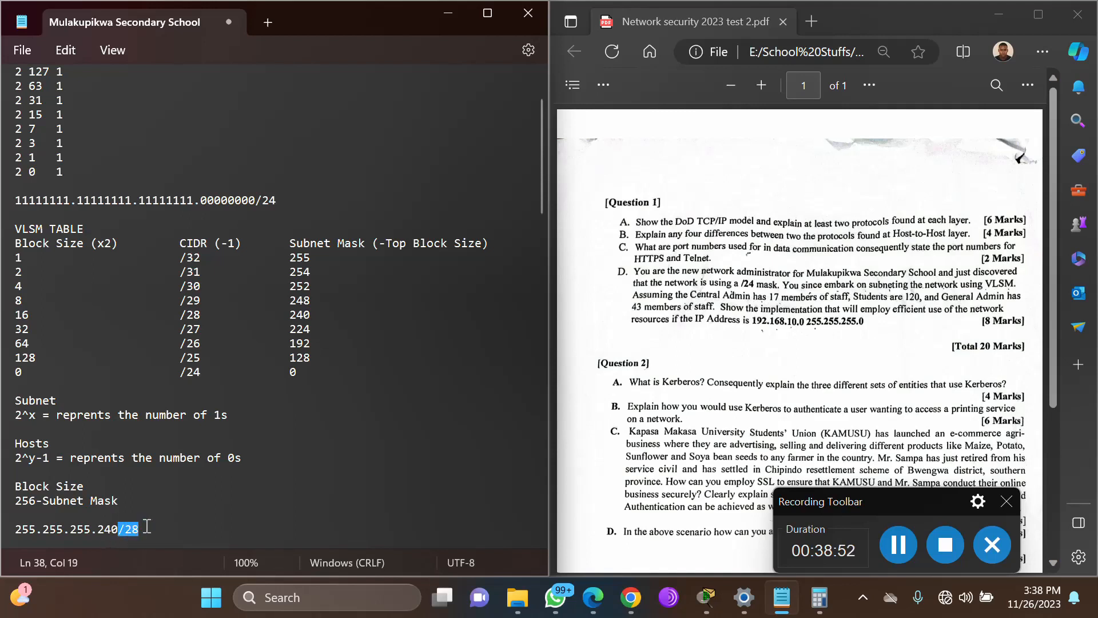
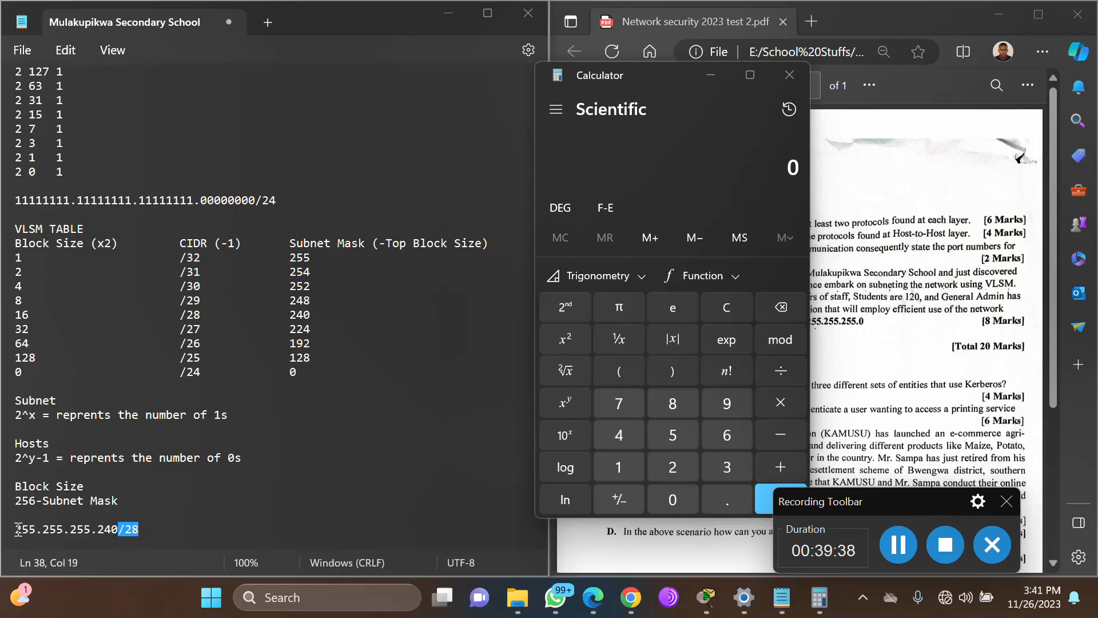
pyautogui.moveTo(17, 529); pyautogui.dragTo(90, 528)
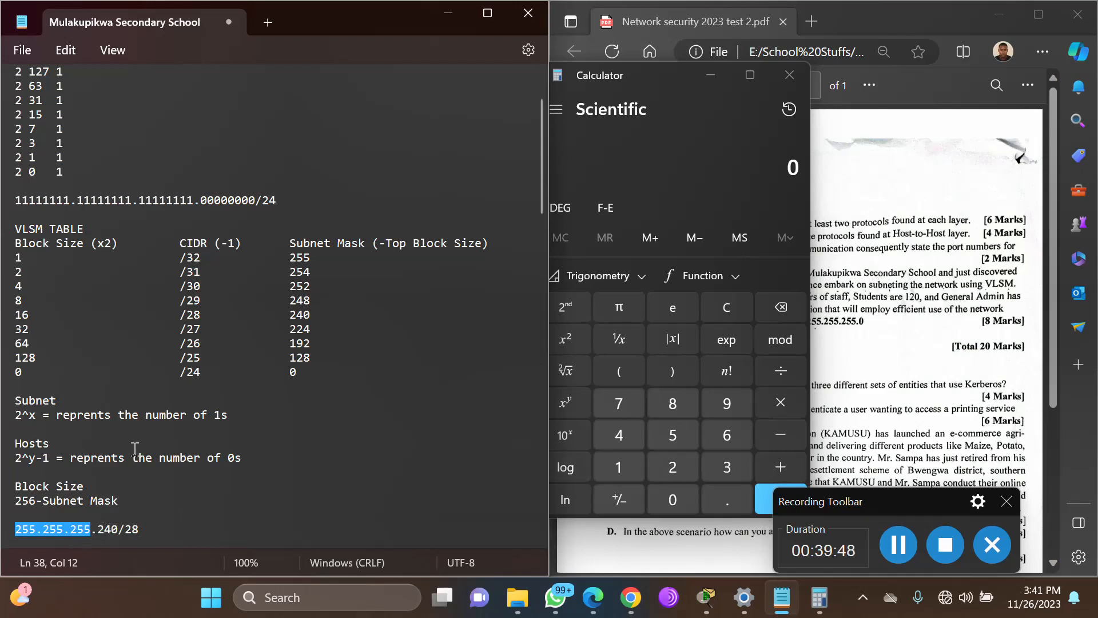
pyautogui.click(10, 418)
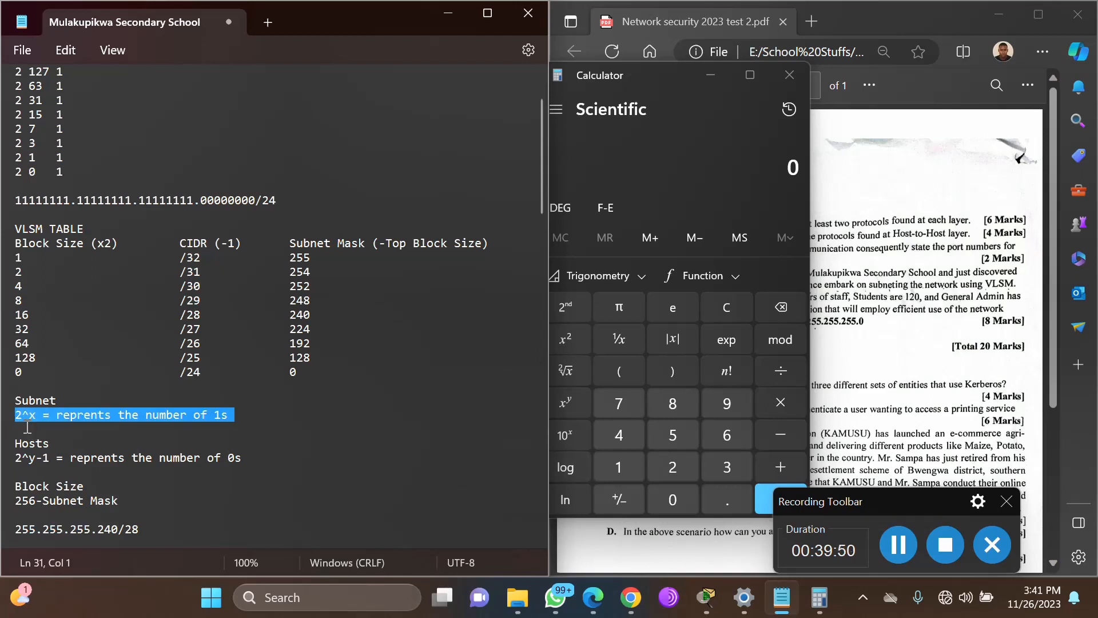
# - Switch to Calculator and calculate 2 to the power of 4 for the Subnet formula
pyautogui.click(27, 426)
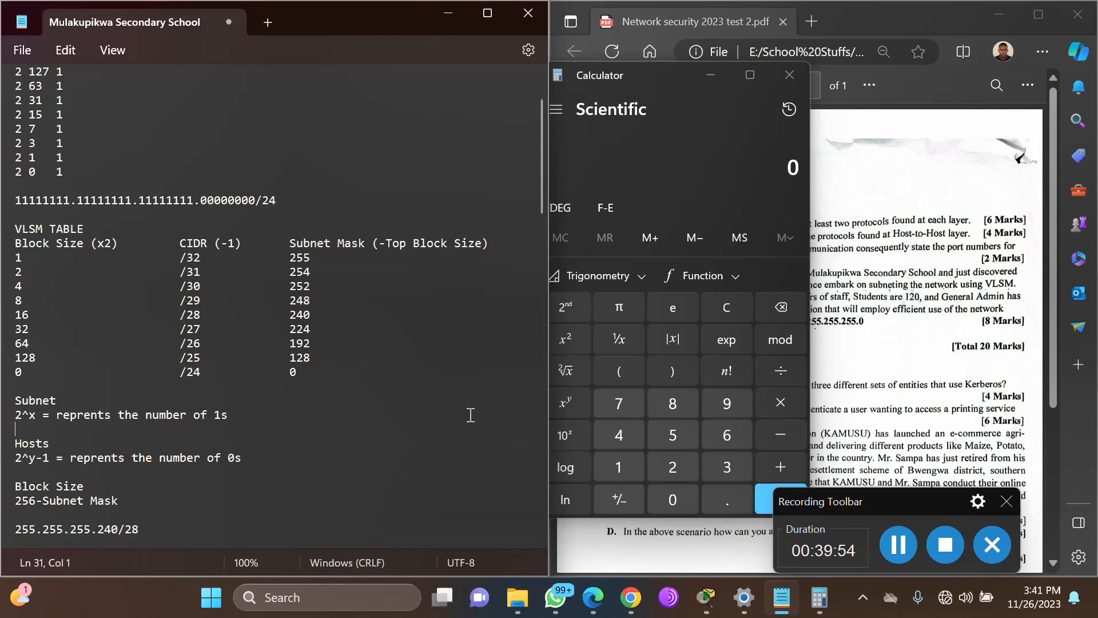
pyautogui.click(668, 466)
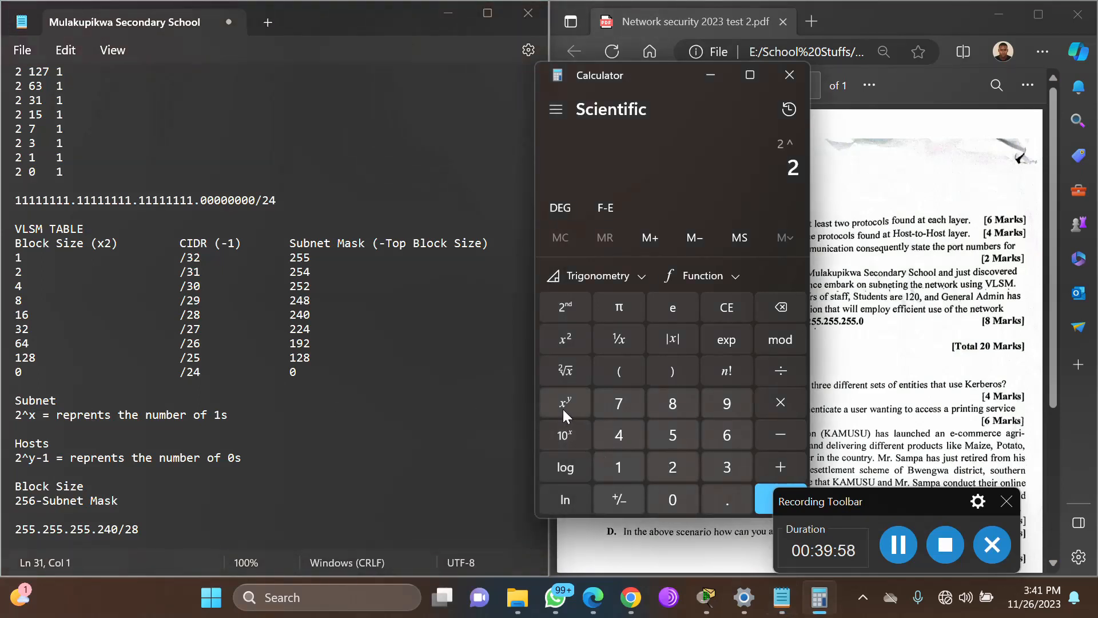
pyautogui.click(618, 434)
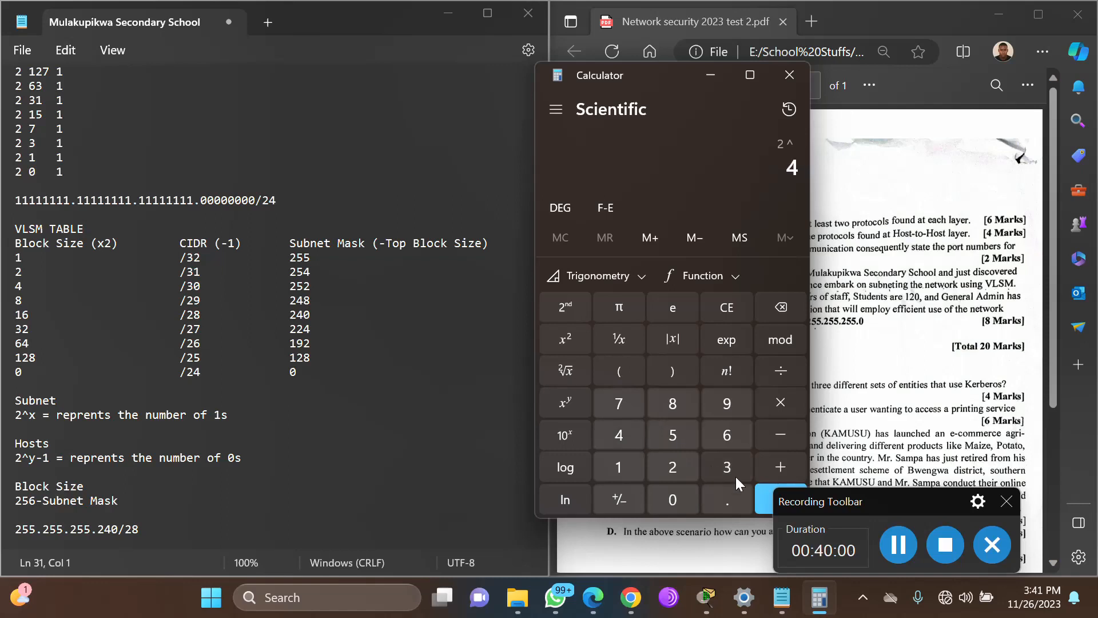
pyautogui.click(763, 502)
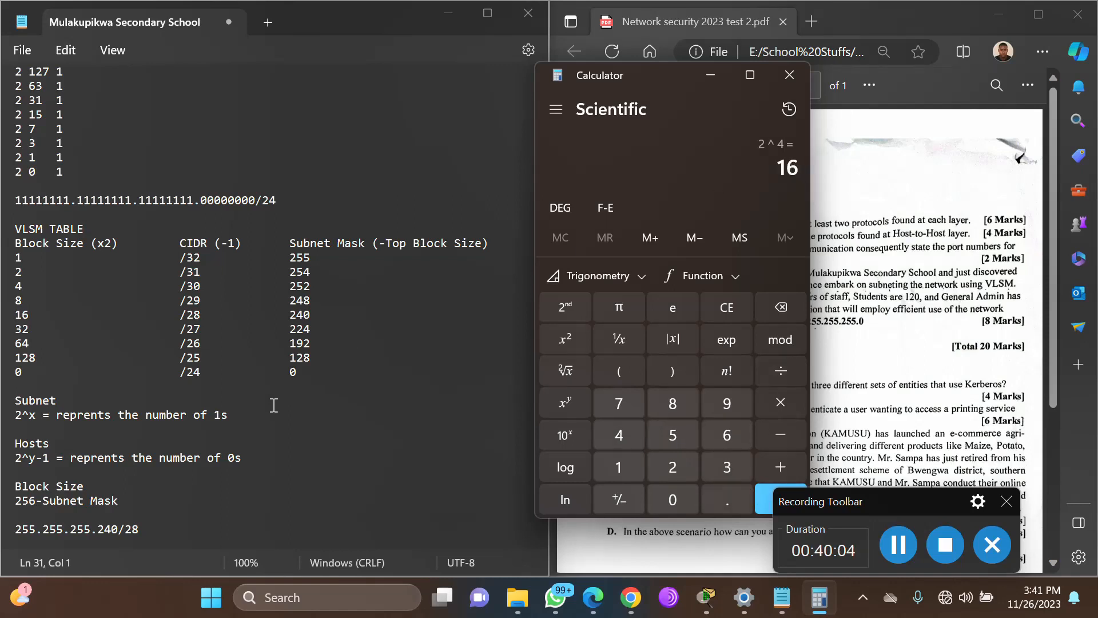
# - Switch back to Notepad and add the line "Subnet= 16" directly below the example subnet mask, ending with a new line
pyautogui.click(249, 415)
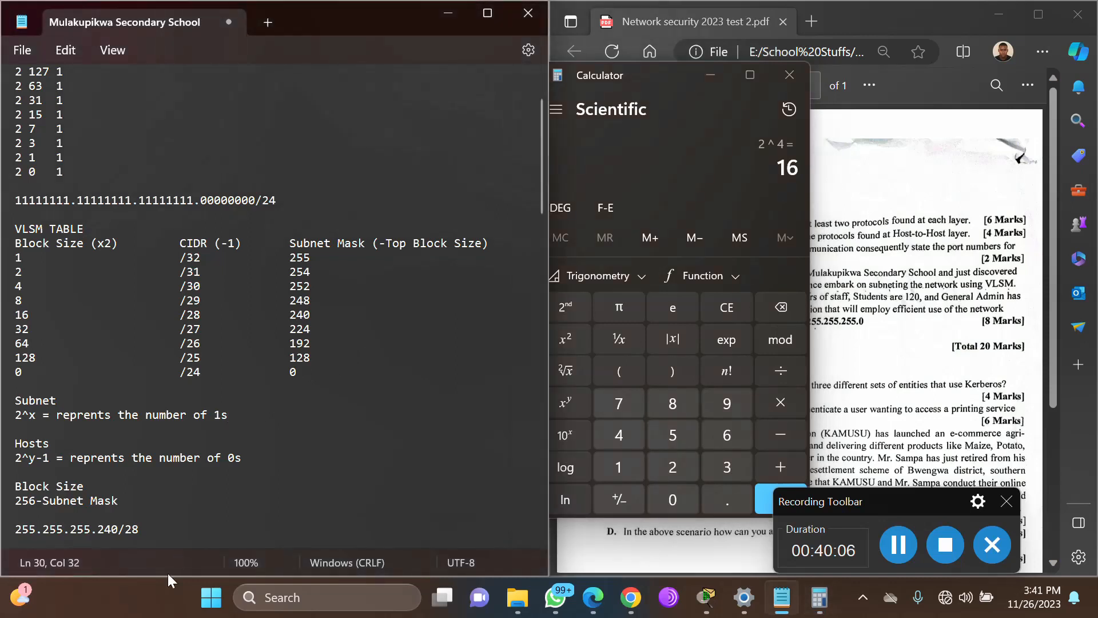
pyautogui.click(148, 529)
pyautogui.press('Return')
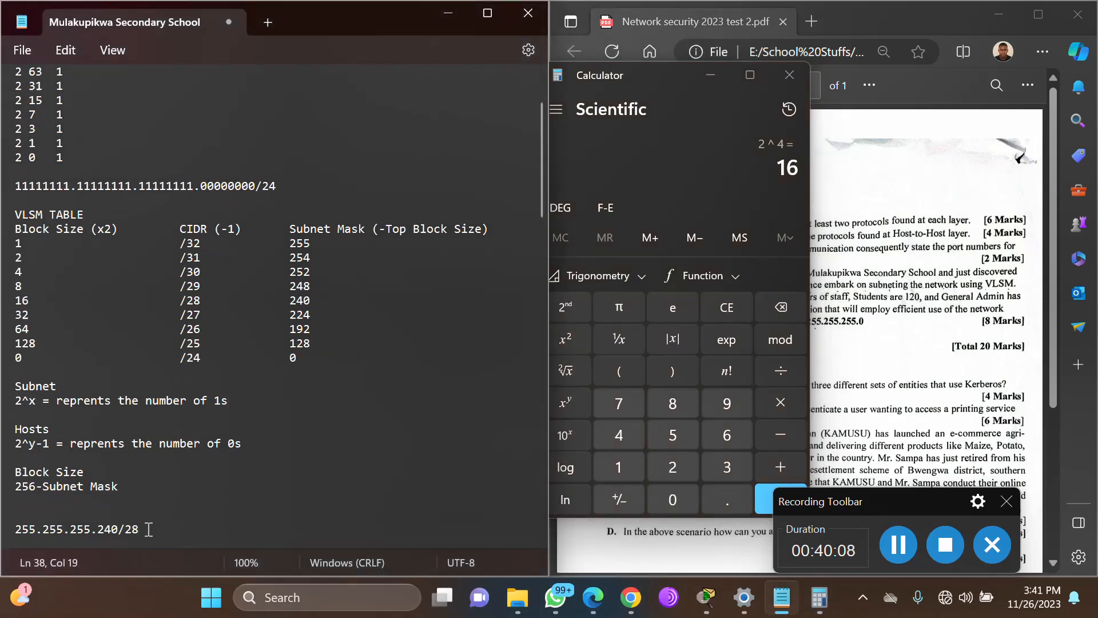
pyautogui.write('ubn')
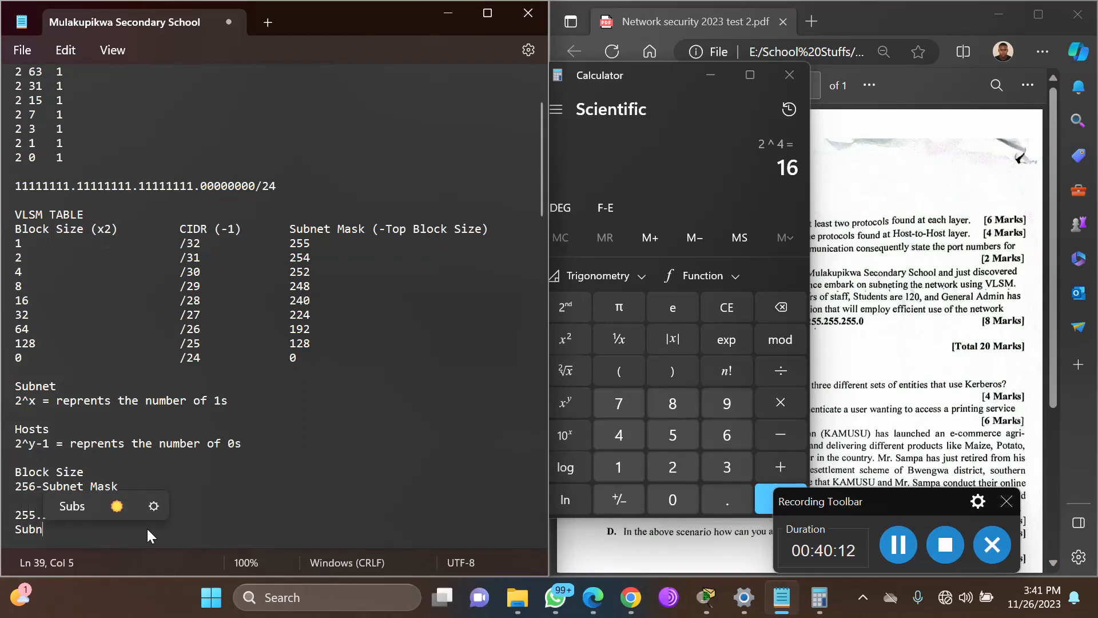
pyautogui.write('et=')
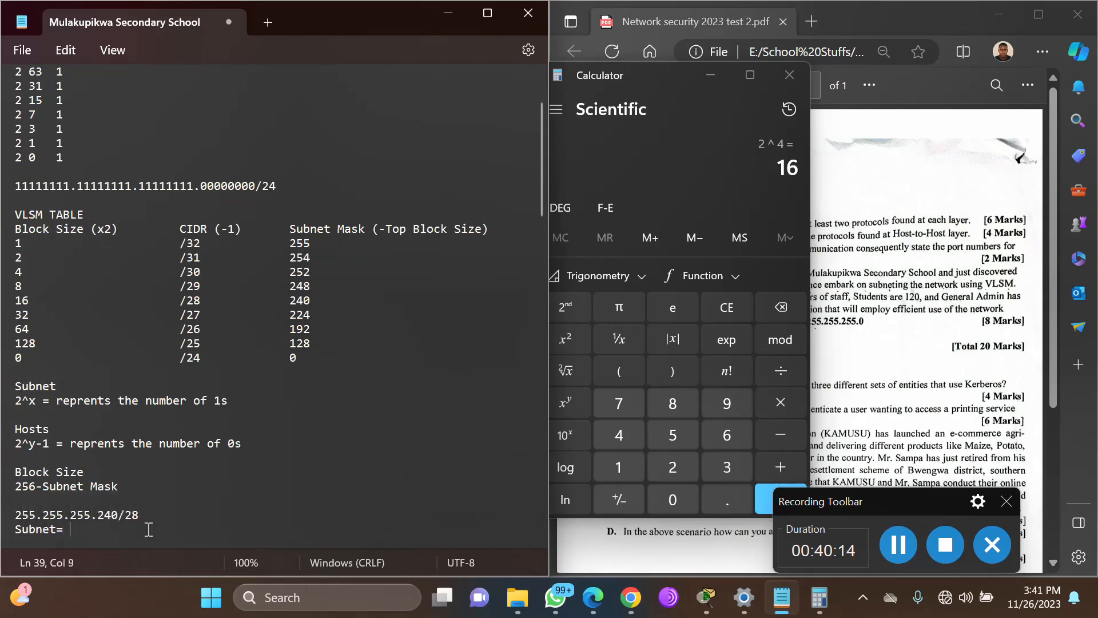
pyautogui.write(' 16')
pyautogui.press('Return')
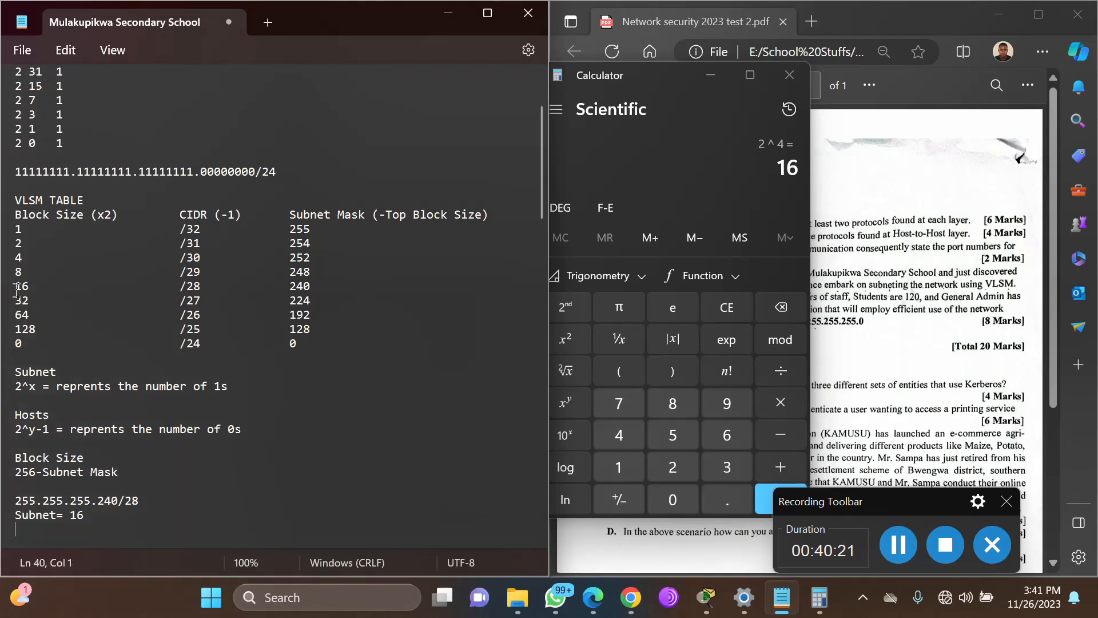
# - Highlight the VLSM table's /28 row in the notes, clear the selection, and divide 256 by 16 in Calculator
pyautogui.moveTo(17, 291); pyautogui.dragTo(335, 289)
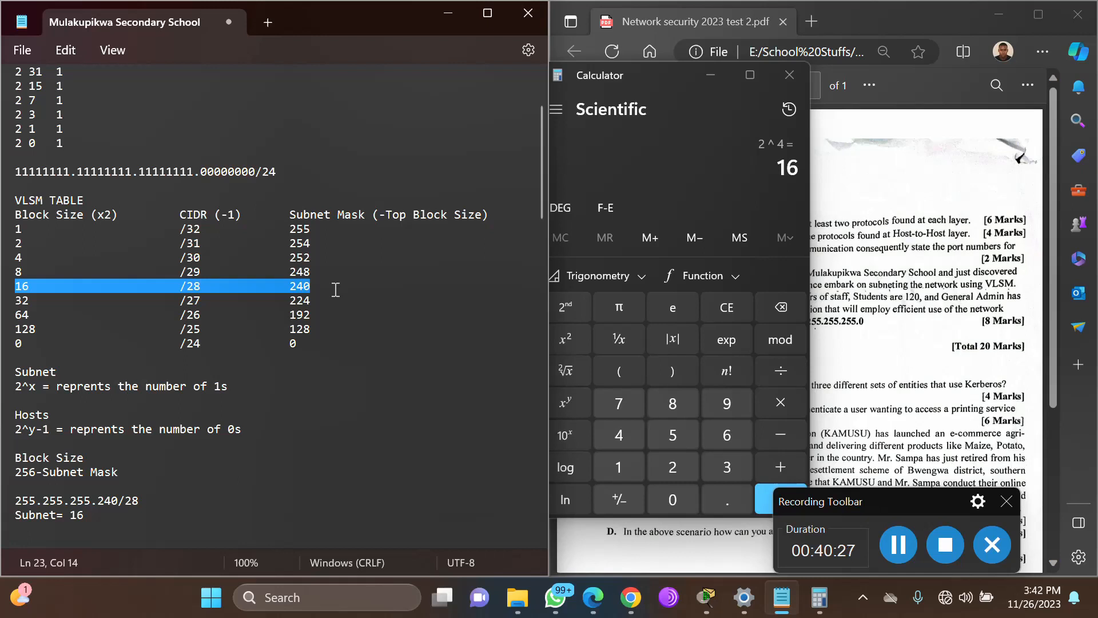
pyautogui.click(92, 524)
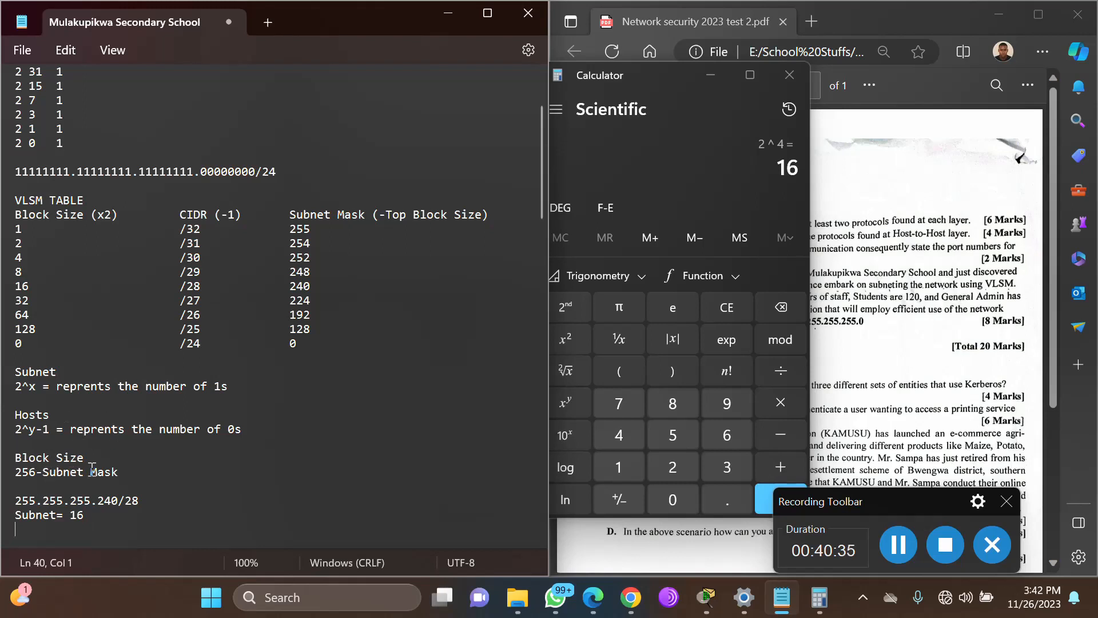
pyautogui.click(719, 311)
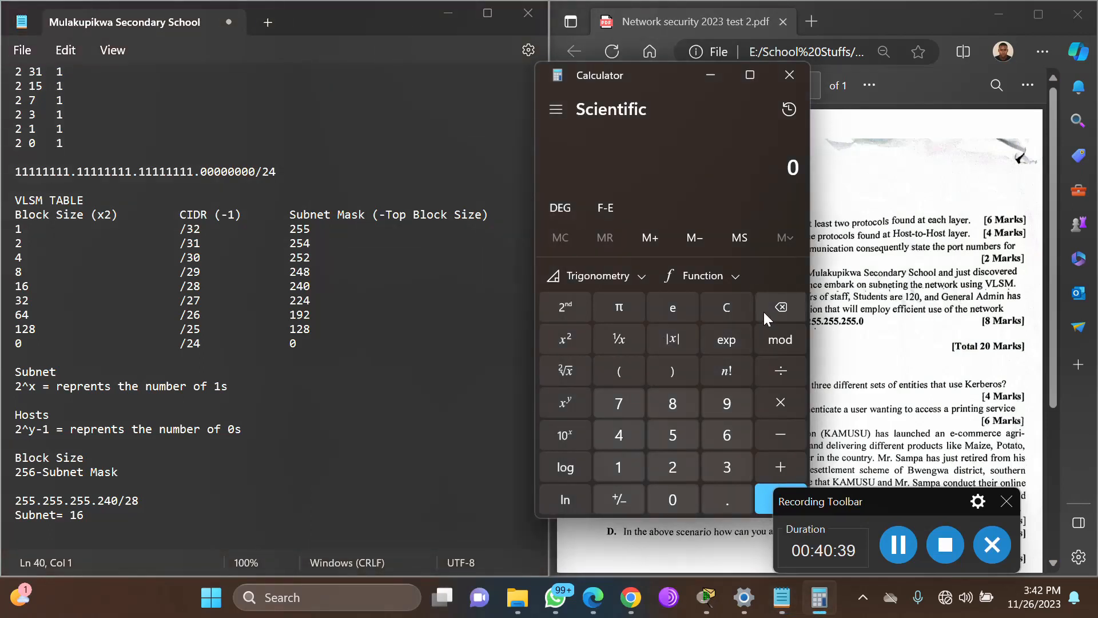
pyautogui.click(673, 468)
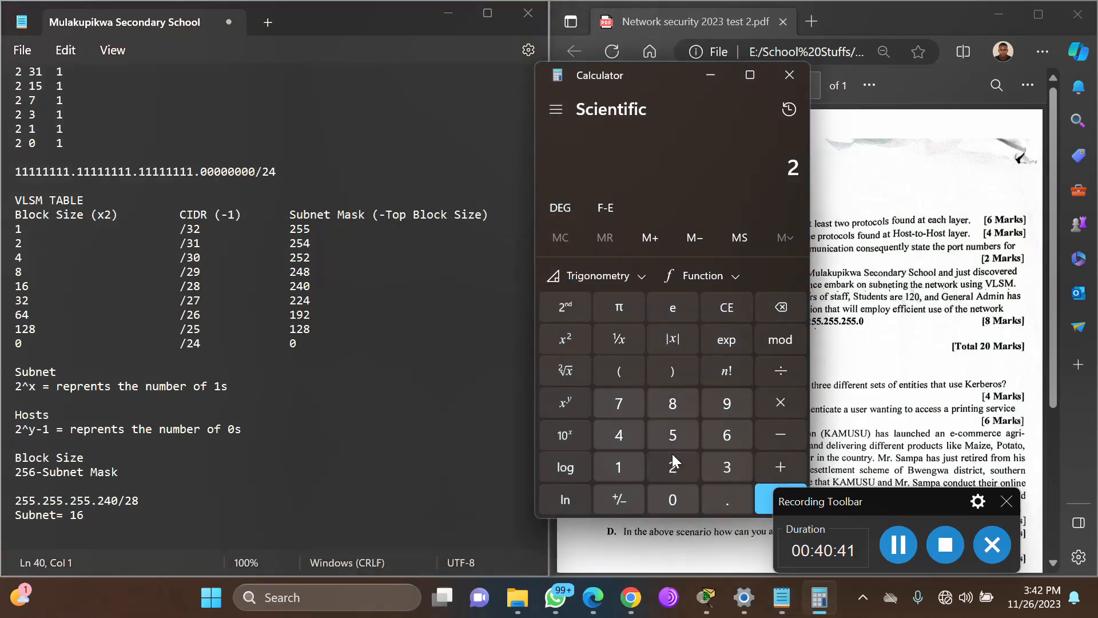
pyautogui.click(666, 432)
pyautogui.click(717, 434)
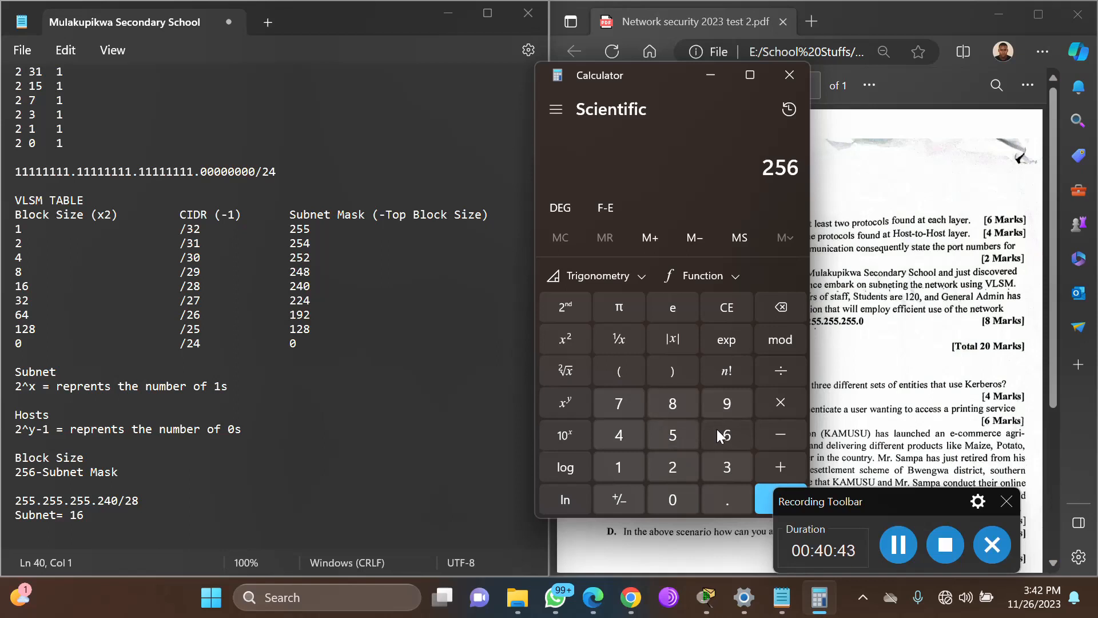
pyautogui.click(774, 367)
pyautogui.click(613, 465)
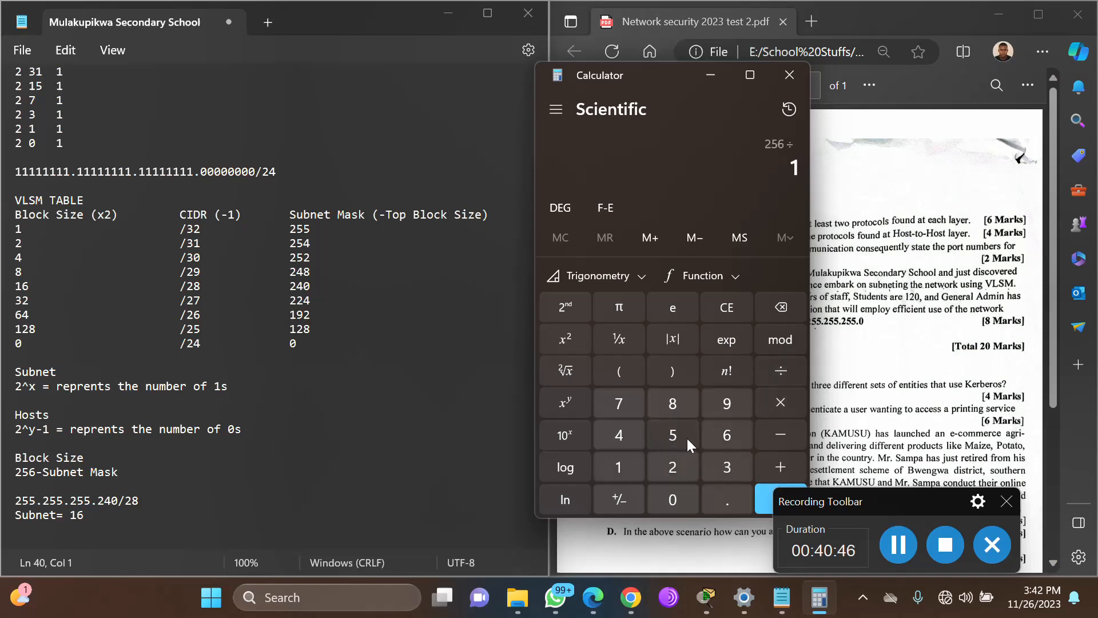
pyautogui.click(713, 432)
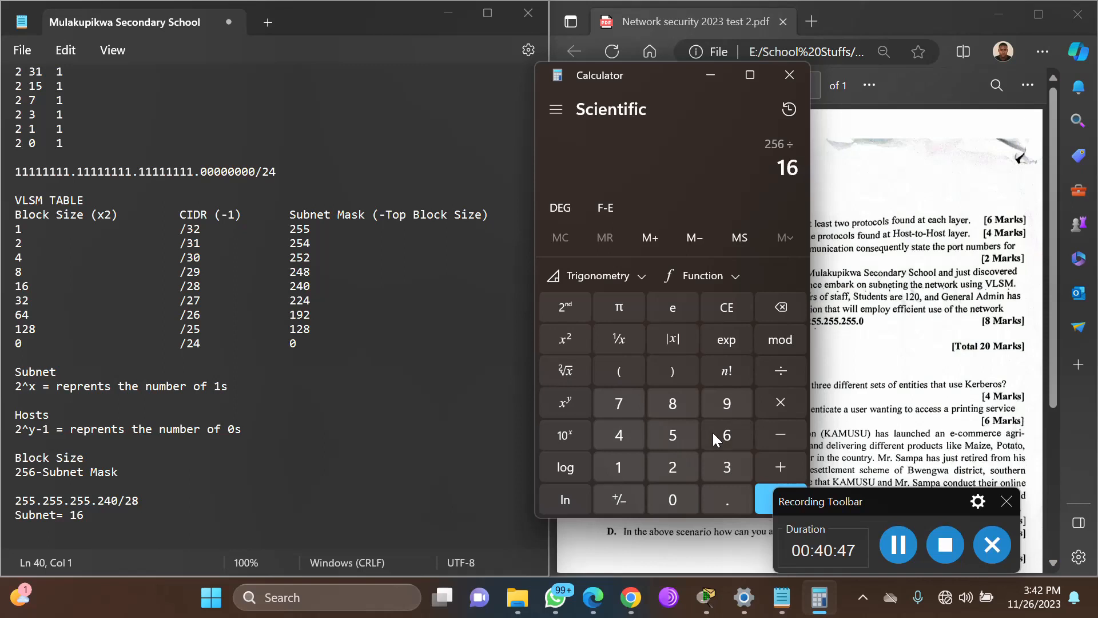
pyautogui.click(767, 500)
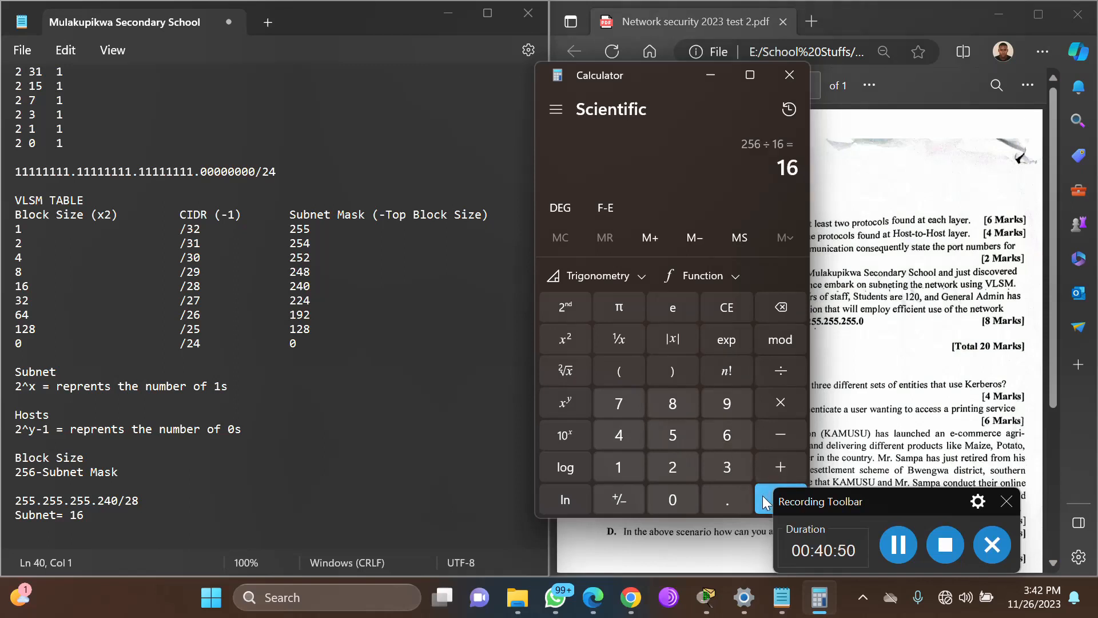
pyautogui.click(764, 502)
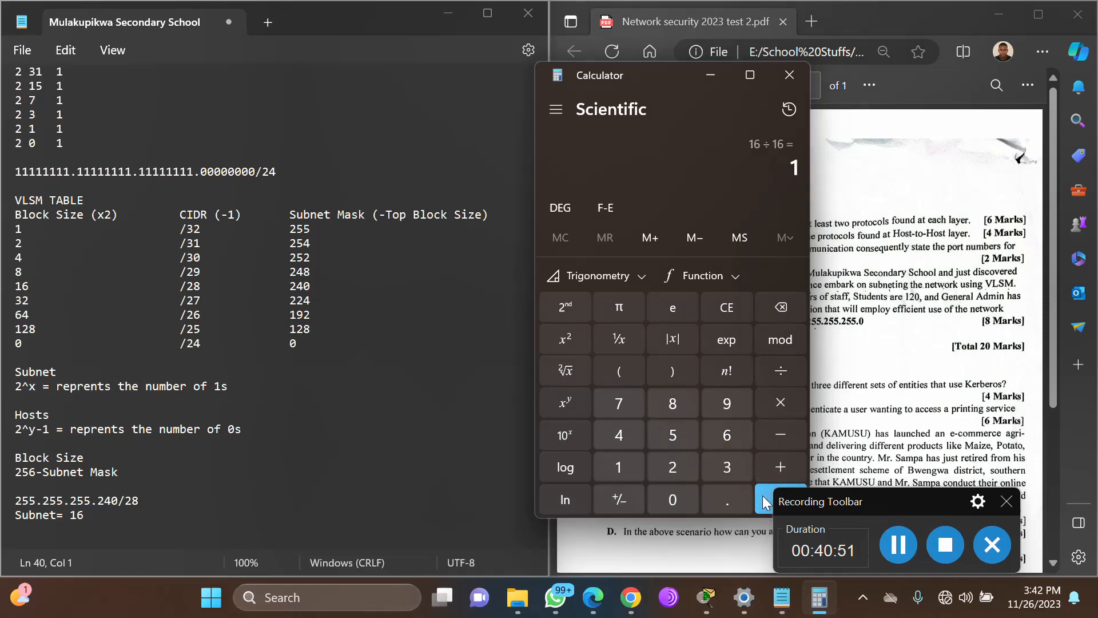
# - Clear Calculator and divide 256 by 16 again, evaluating it only once
pyautogui.click(718, 301)
pyautogui.click(676, 464)
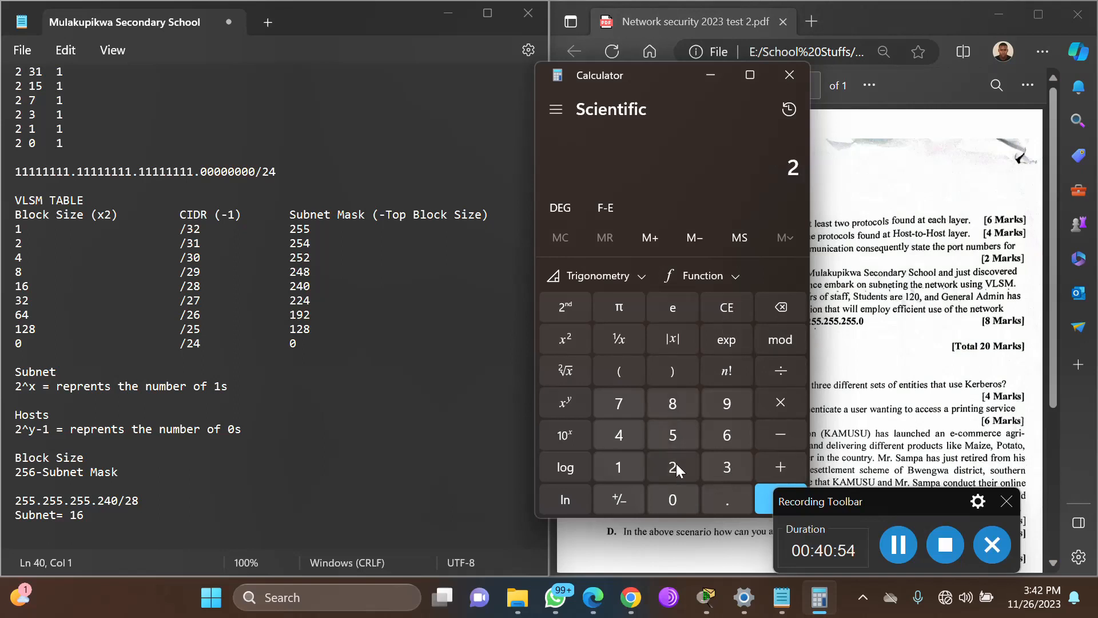
pyautogui.click(664, 434)
pyautogui.click(726, 435)
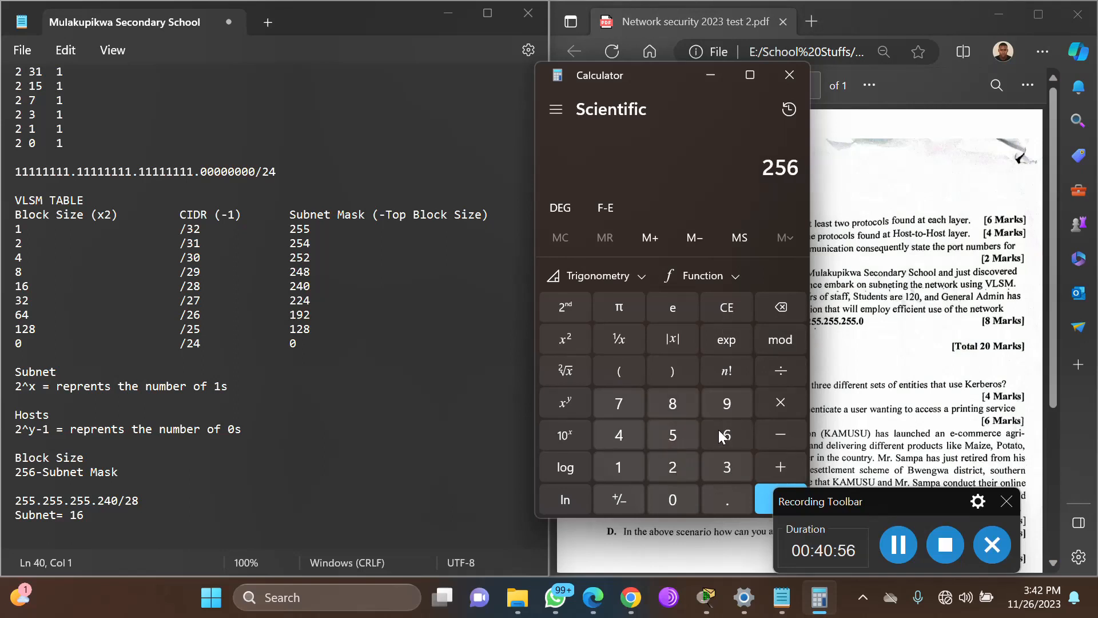
pyautogui.click(774, 372)
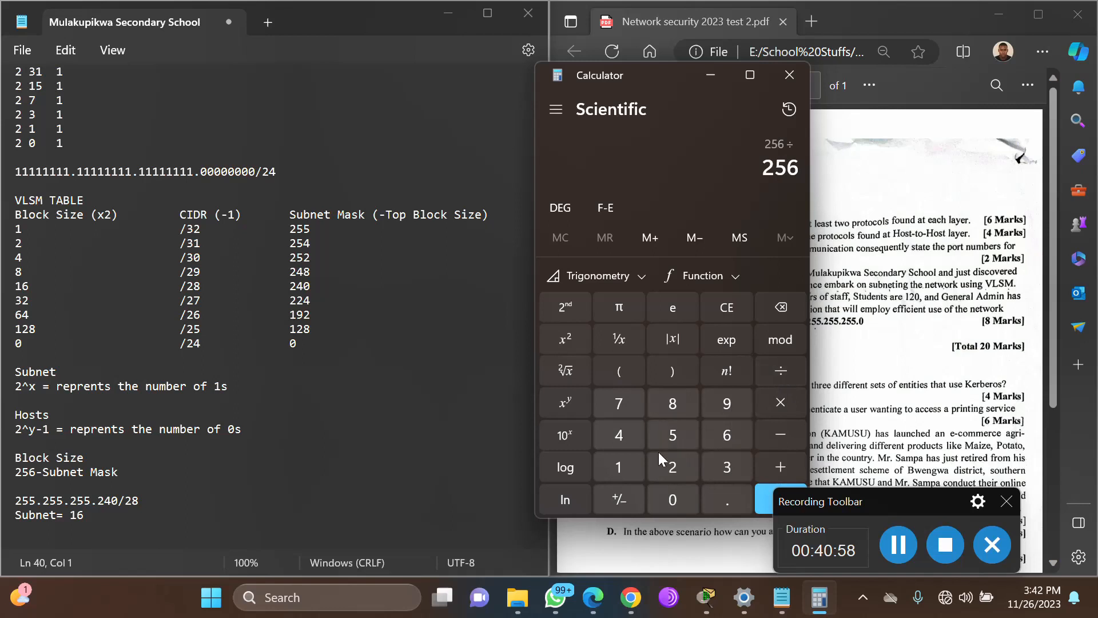
pyautogui.click(619, 464)
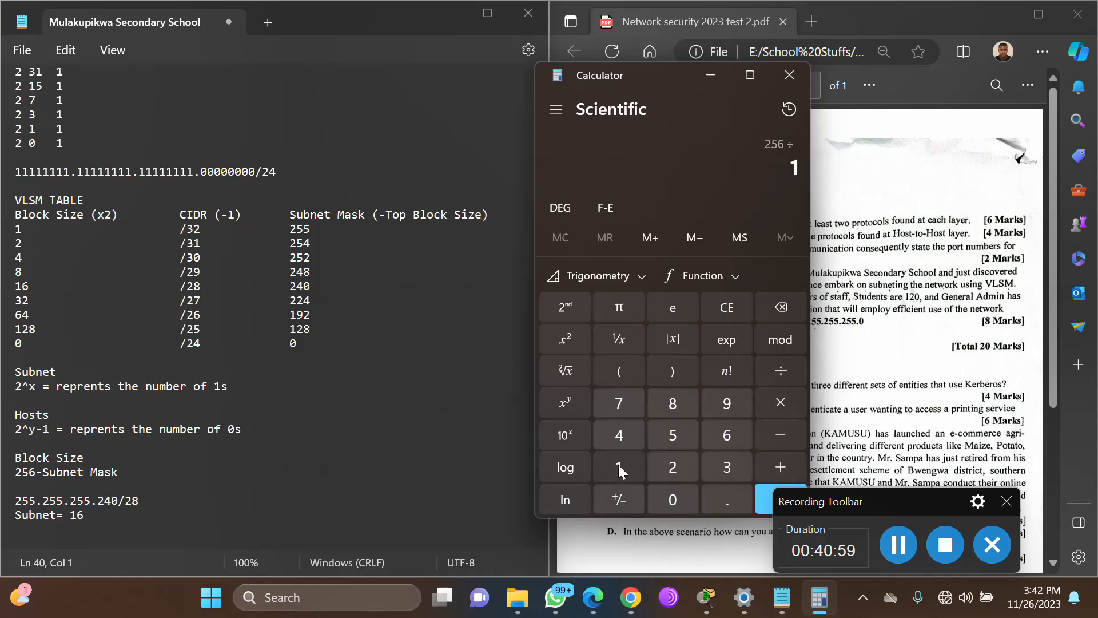
pyautogui.click(714, 435)
pyautogui.click(766, 504)
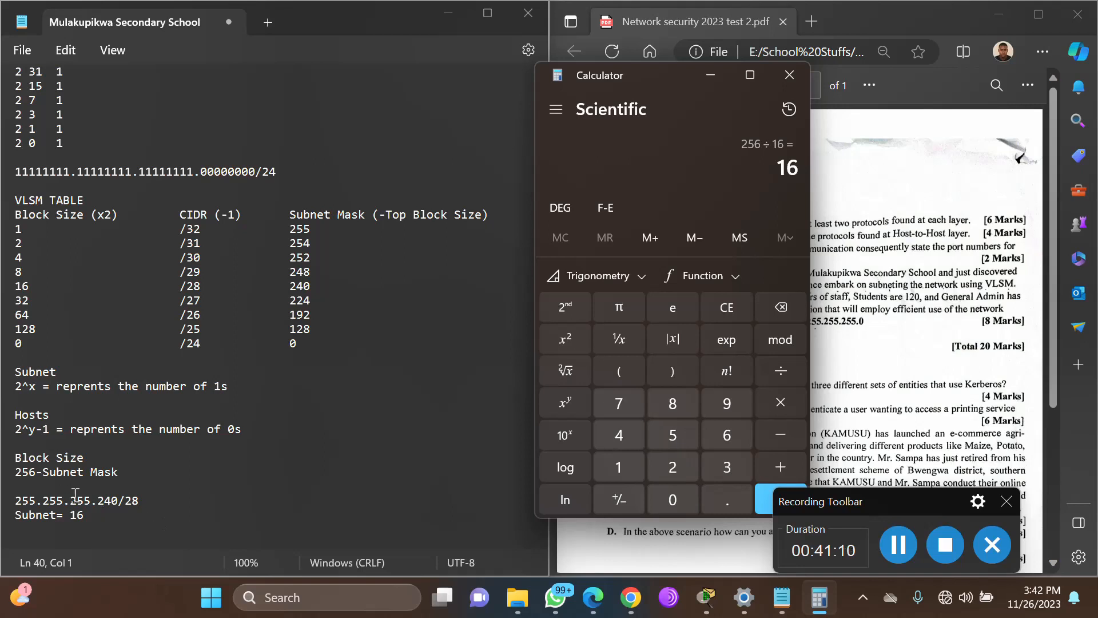
# - Highlight the example mask's last octet in Notepad and subtract 240 from 256 in Calculator
pyautogui.moveTo(97, 501); pyautogui.dragTo(124, 502)
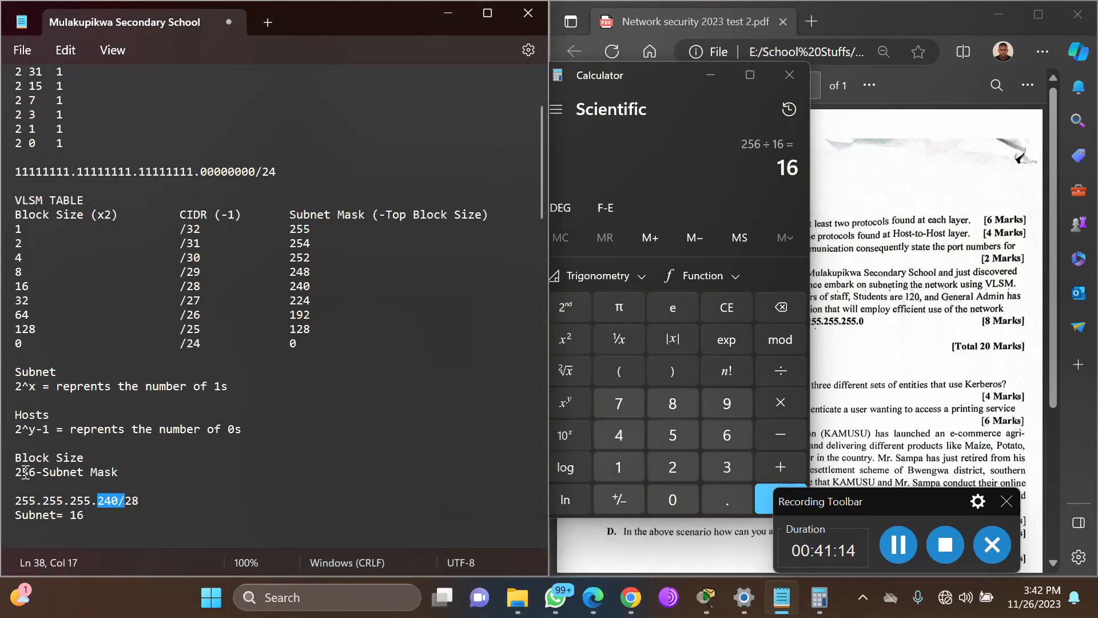
pyautogui.click(728, 310)
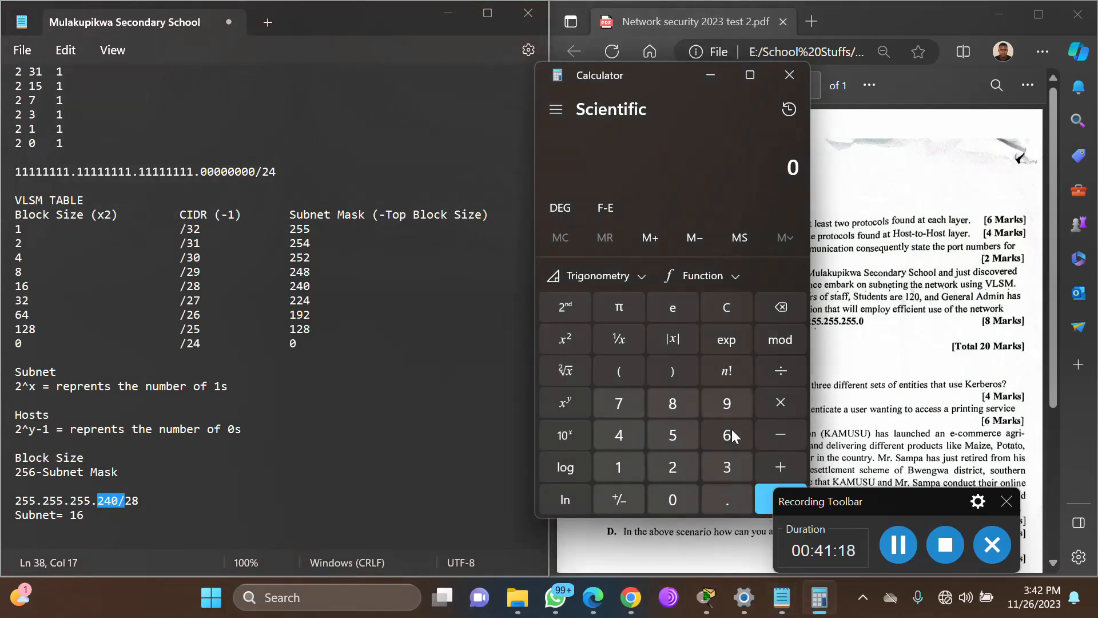
pyautogui.click(673, 464)
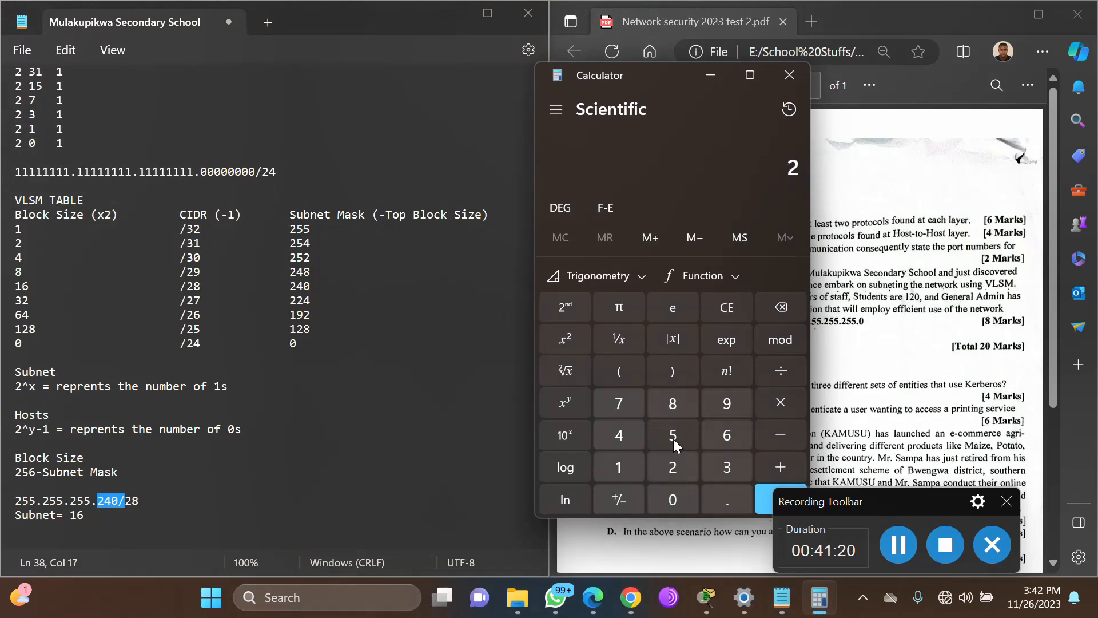
pyautogui.click(672, 436)
pyautogui.click(726, 437)
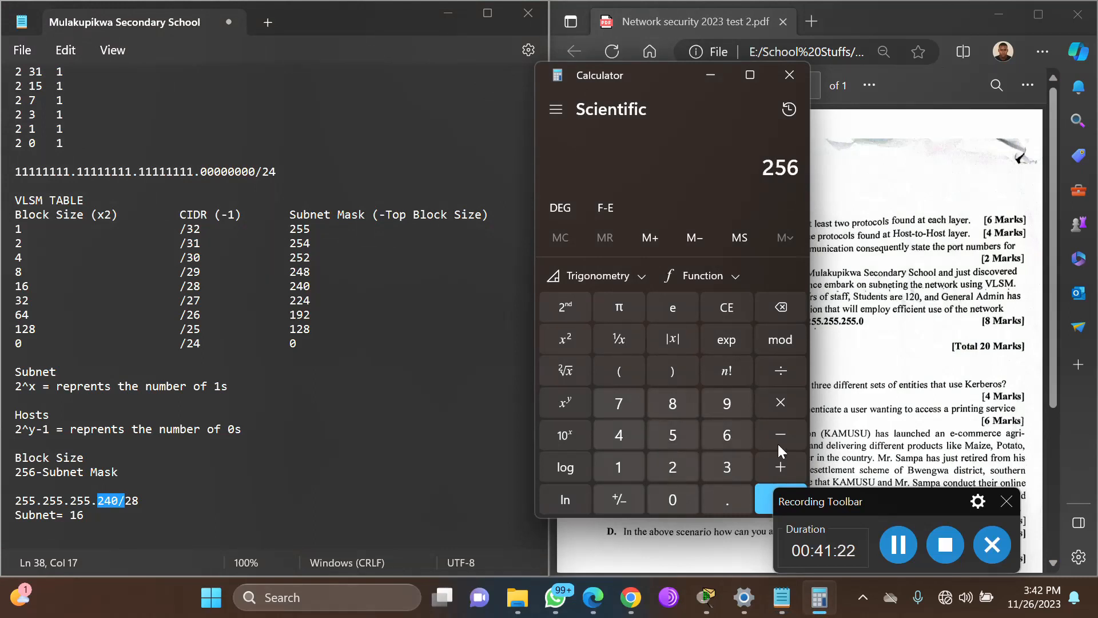
pyautogui.click(779, 433)
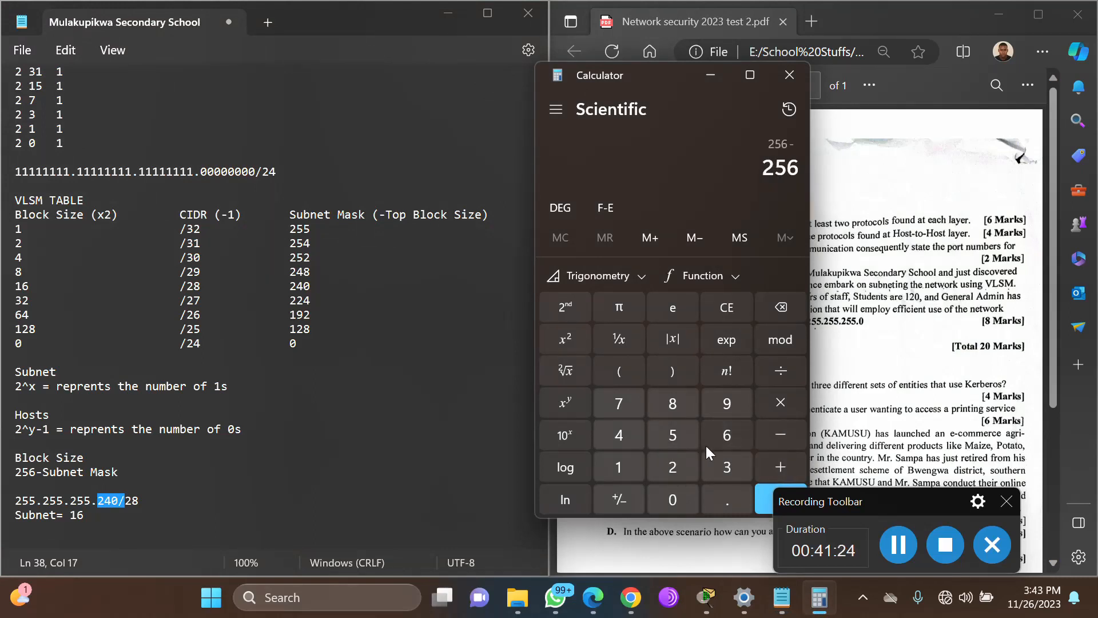
pyautogui.click(672, 468)
pyautogui.click(616, 436)
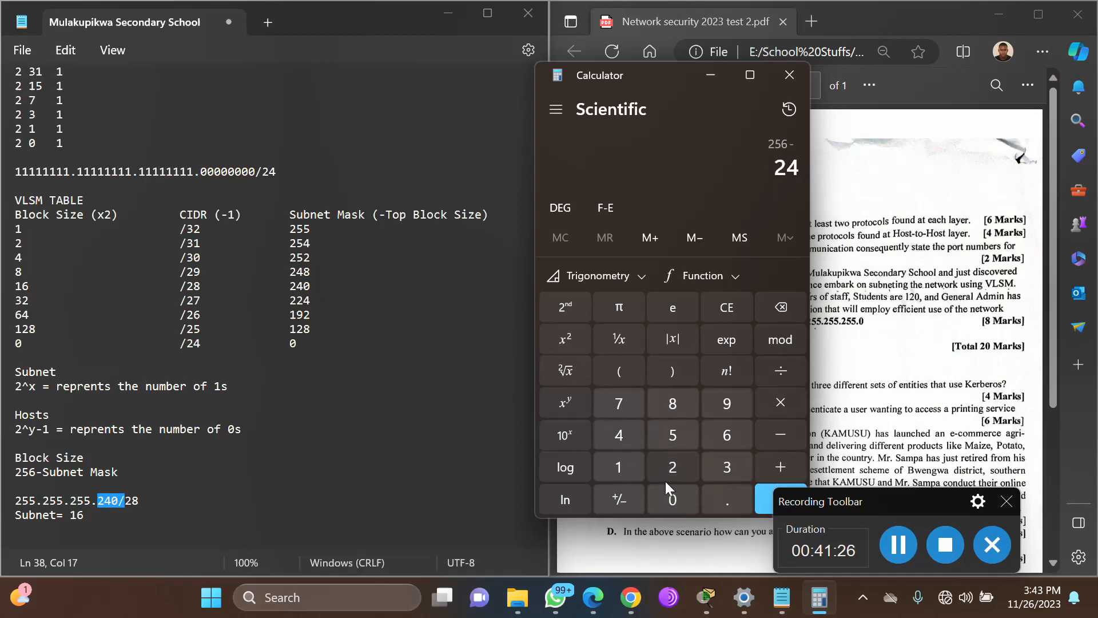
pyautogui.click(663, 502)
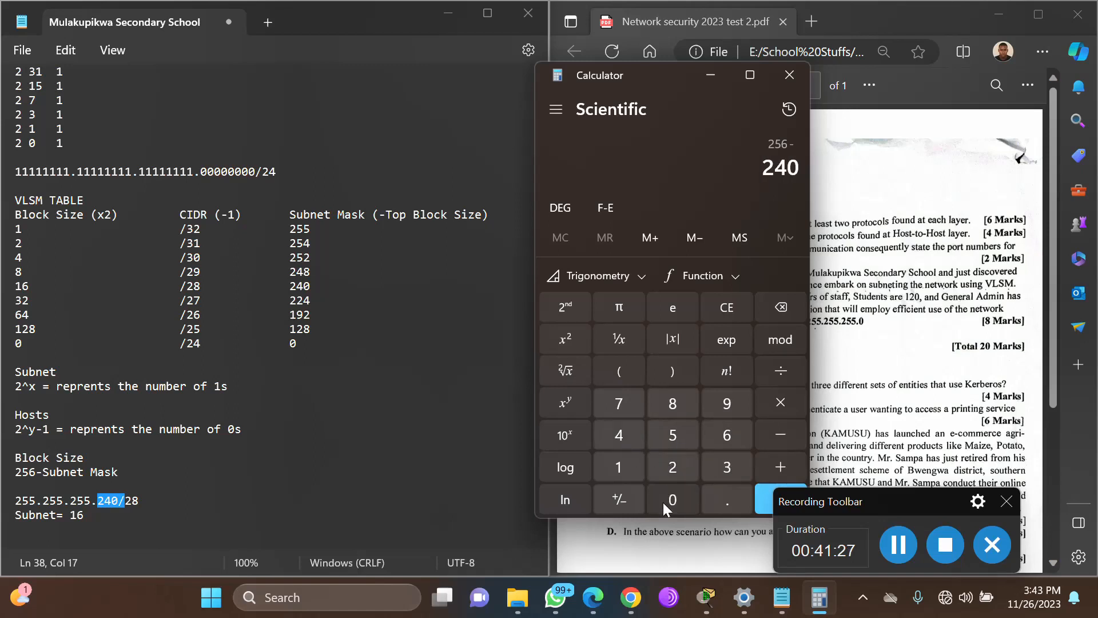
pyautogui.click(759, 500)
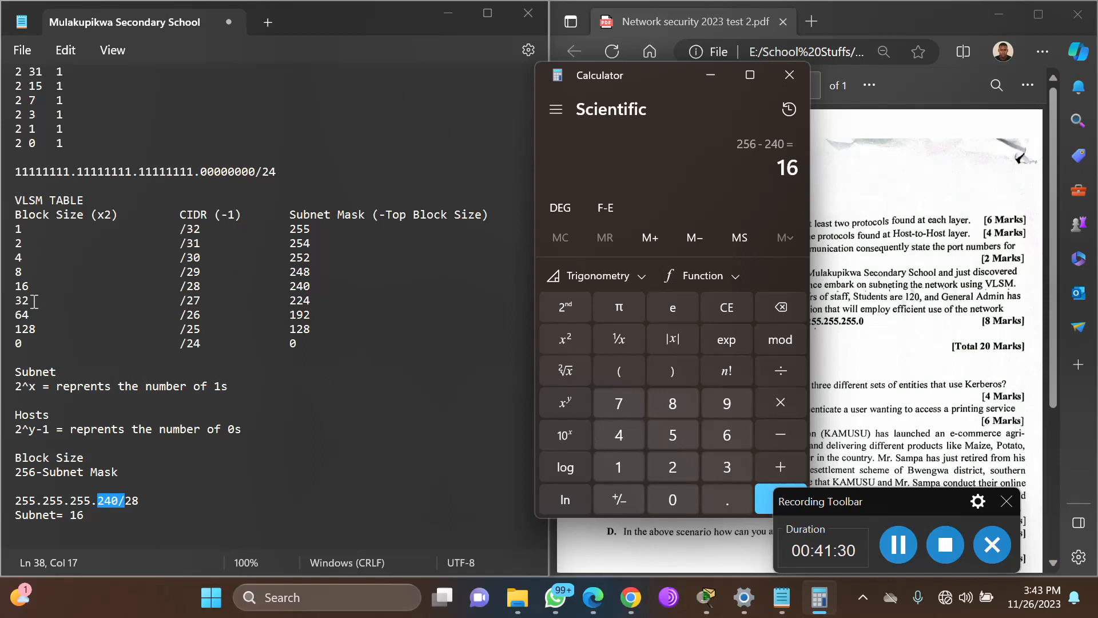
# - Highlight the VLSM table's /28 row in Notepad, divide 256 by 16 in Calculator, and clear the calculation
pyautogui.moveTo(16, 286); pyautogui.dragTo(328, 283)
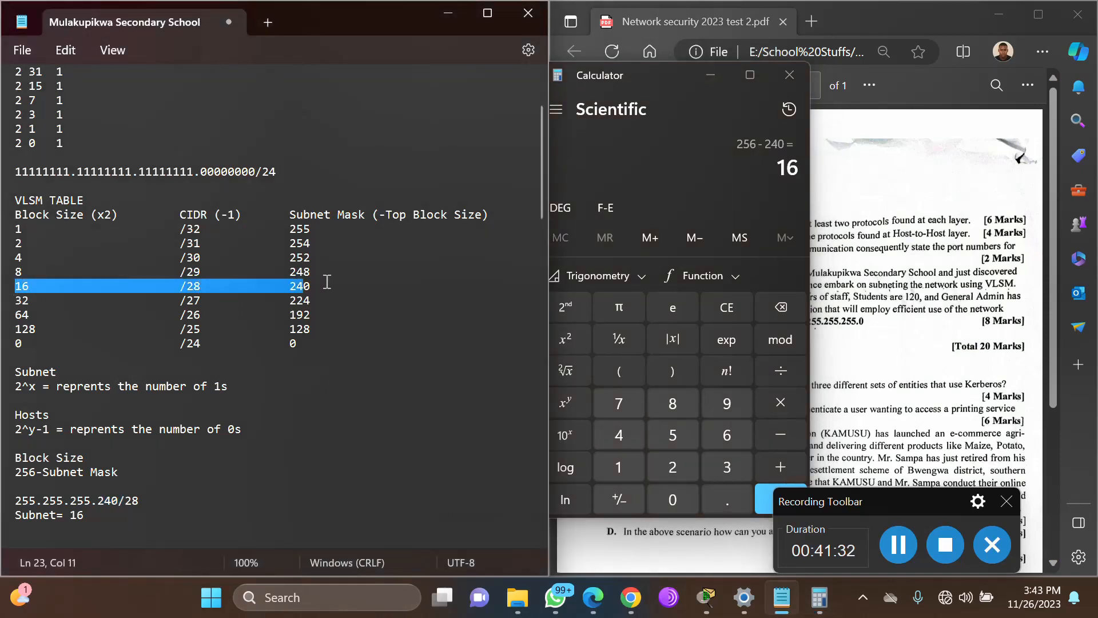
pyautogui.click(731, 307)
pyautogui.click(675, 463)
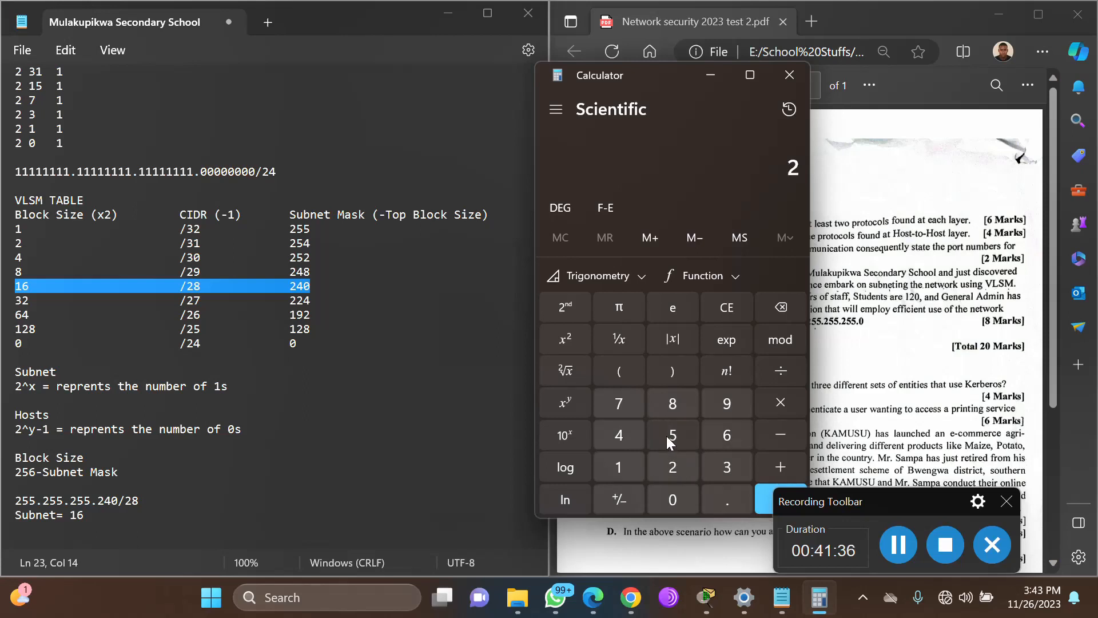
pyautogui.click(667, 436)
pyautogui.click(729, 435)
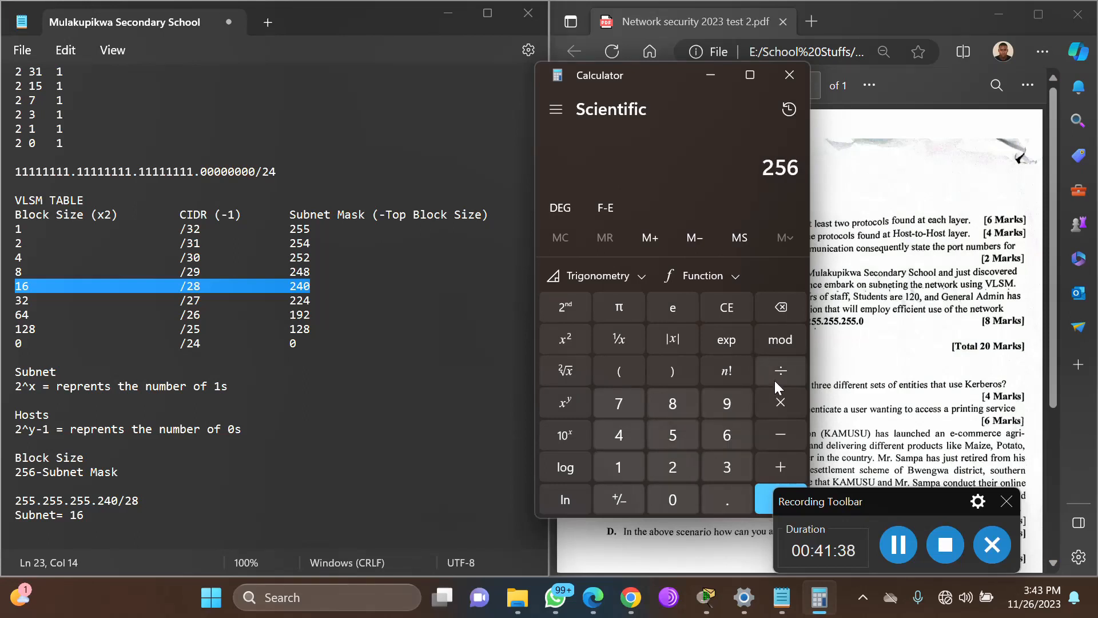
pyautogui.click(775, 374)
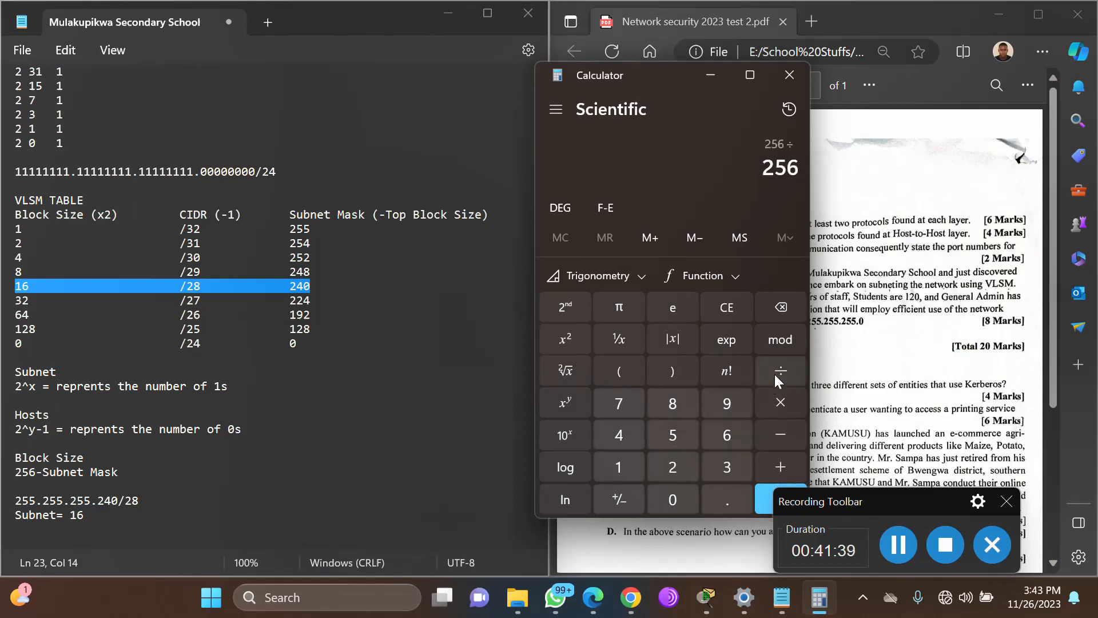
pyautogui.click(619, 469)
pyautogui.click(724, 436)
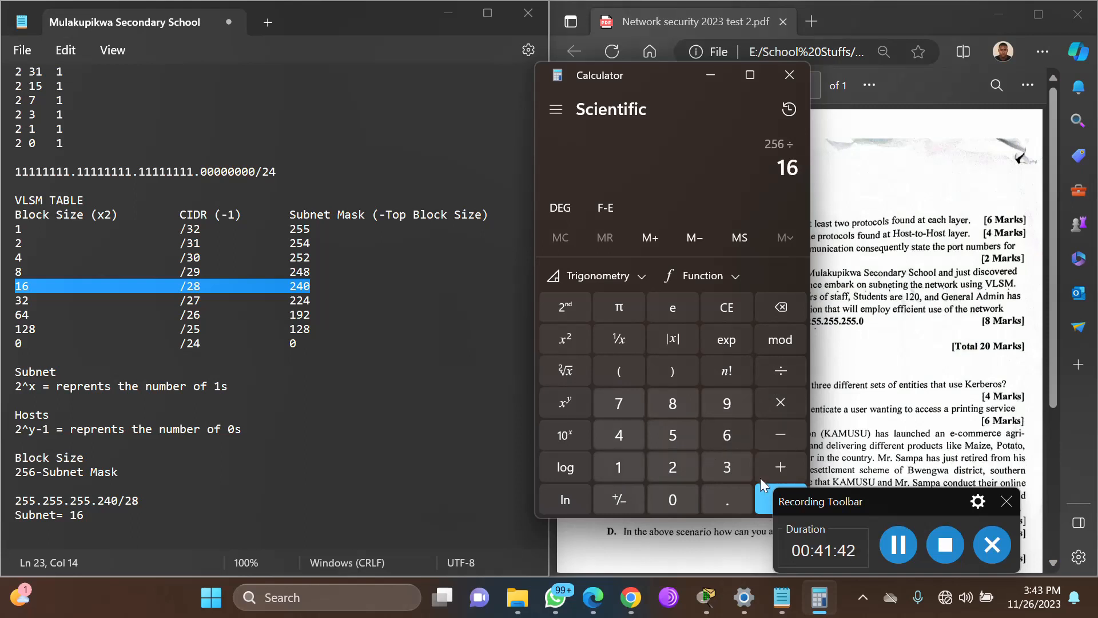
pyautogui.click(760, 497)
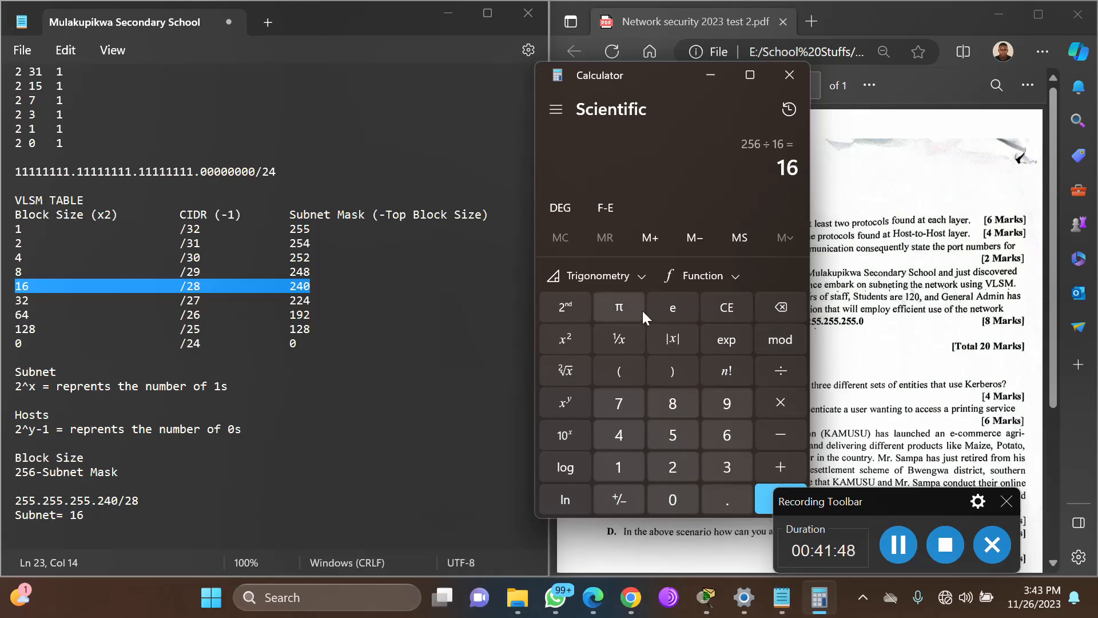
pyautogui.click(714, 307)
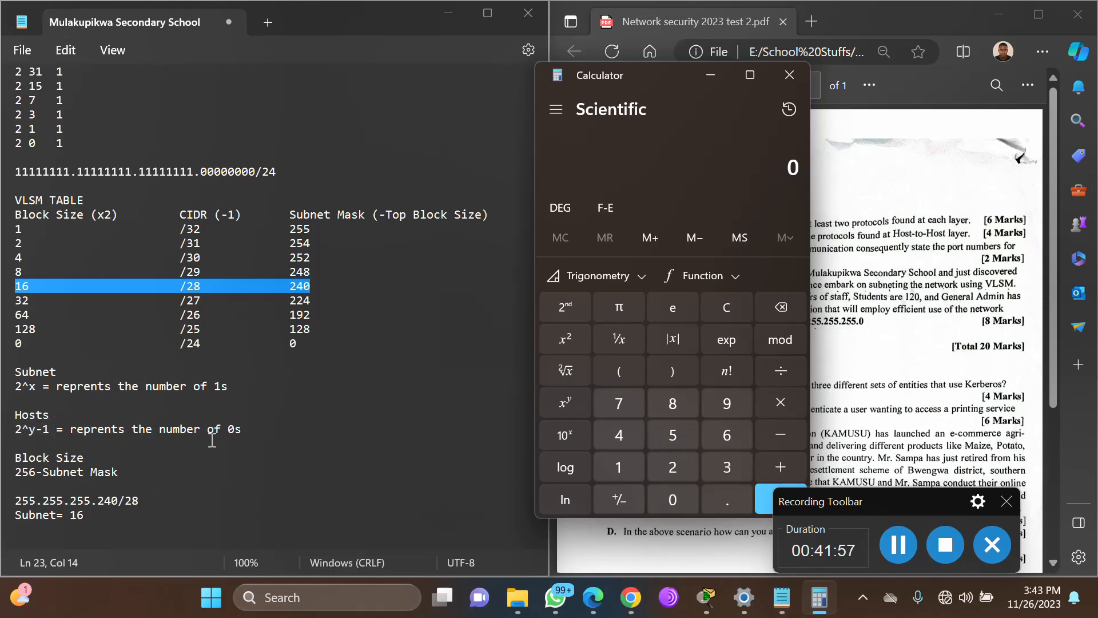
# - Copy the binary mask from the /24 line, without its prefix, and paste it below "Subnet= 16" with one blank line between
pyautogui.click(96, 520)
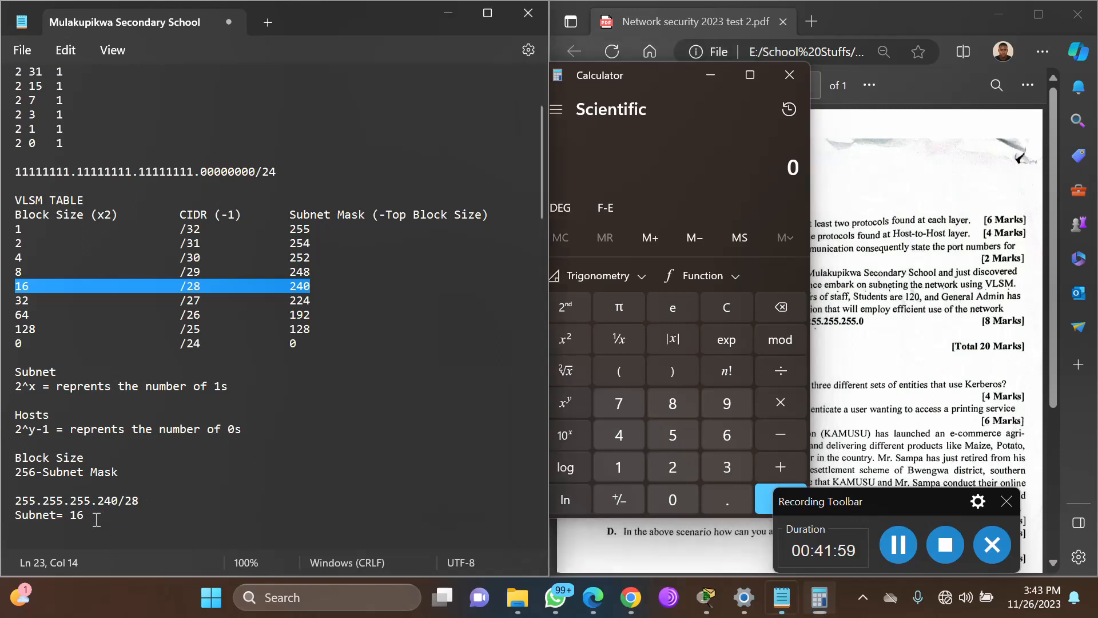
pyautogui.press('Return')
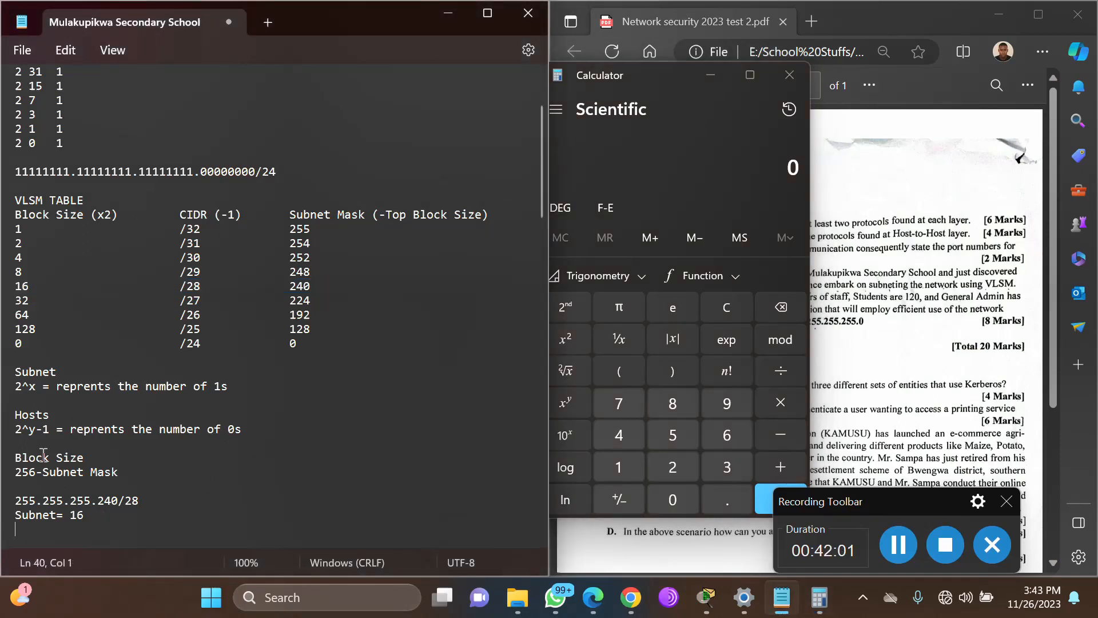
pyautogui.moveTo(18, 171); pyautogui.dragTo(261, 171)
pyautogui.hotkey('ctrl', 'c')
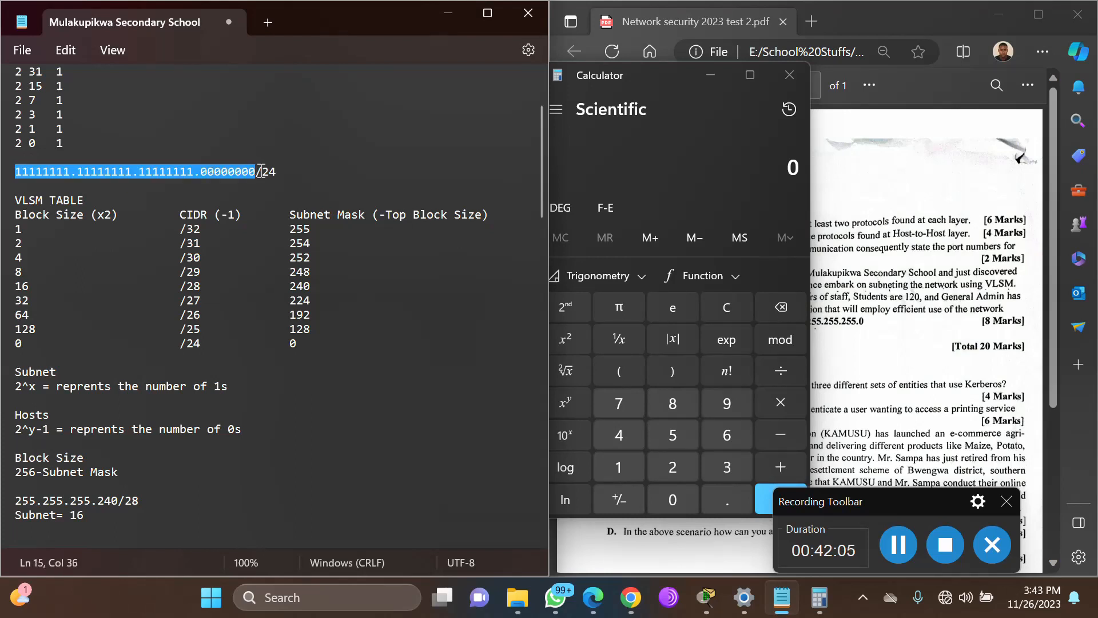
pyautogui.click(101, 538)
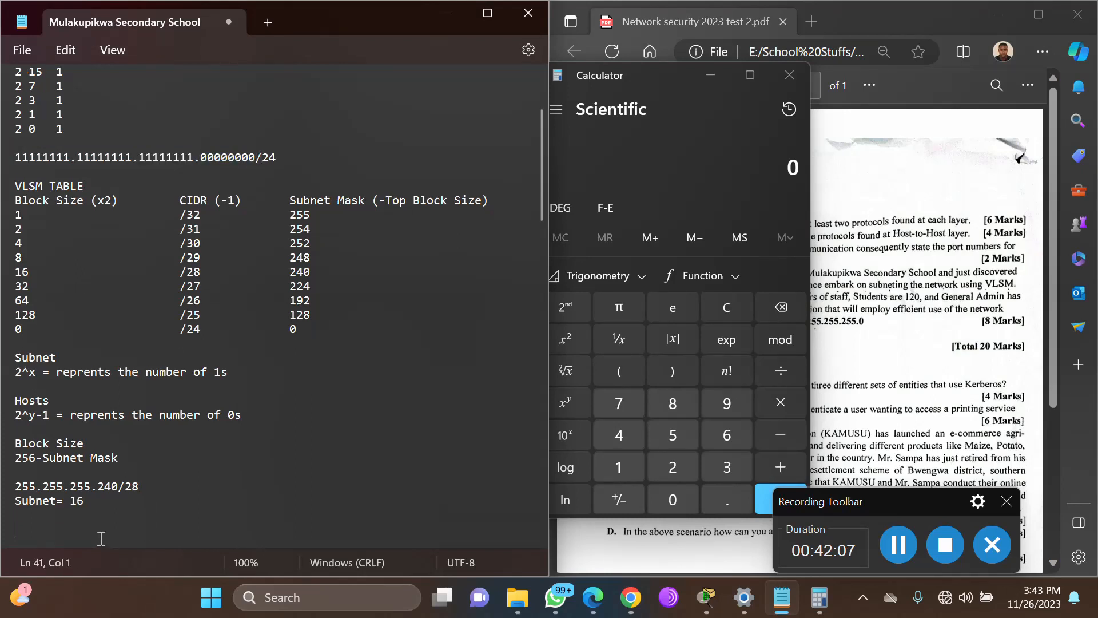
pyautogui.hotkey('ctrl', 'v')
# - Replace the pasted binary mask's last octet with 11110000, highlighting the mask's leading ones along the way
pyautogui.press('BackSpace')
pyautogui.press('BackSpace')
pyautogui.press('BackSpace')
pyautogui.press('BackSpace')
pyautogui.press('BackSpace')
pyautogui.press('BackSpace')
pyautogui.press('BackSpace')
pyautogui.press('BackSpace')
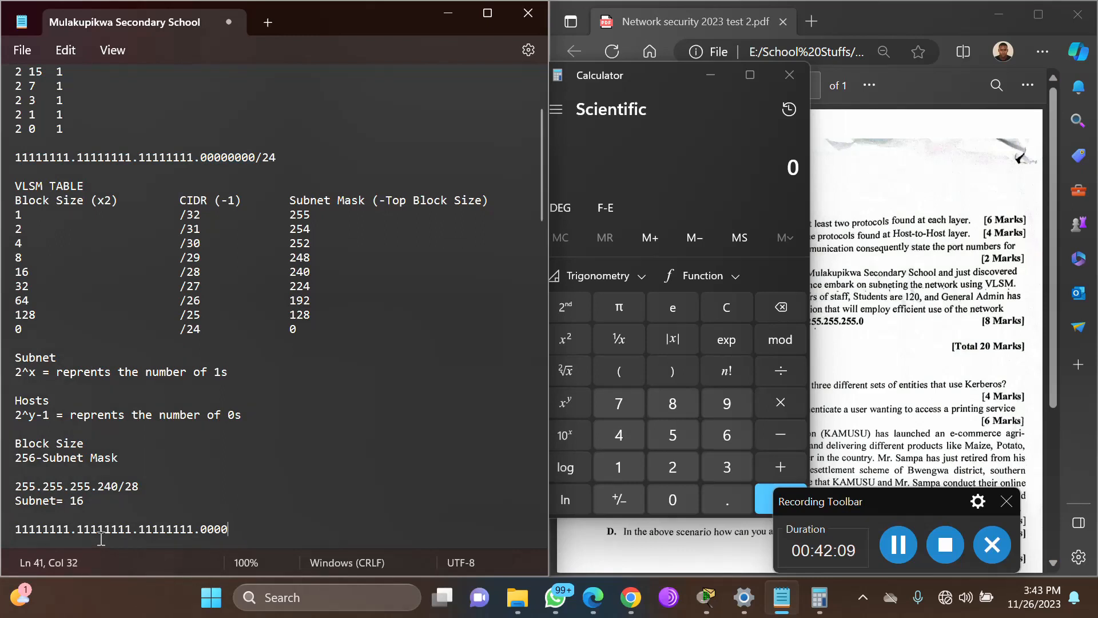
pyautogui.write('1111000')
pyautogui.moveTo(18, 529); pyautogui.dragTo(228, 528)
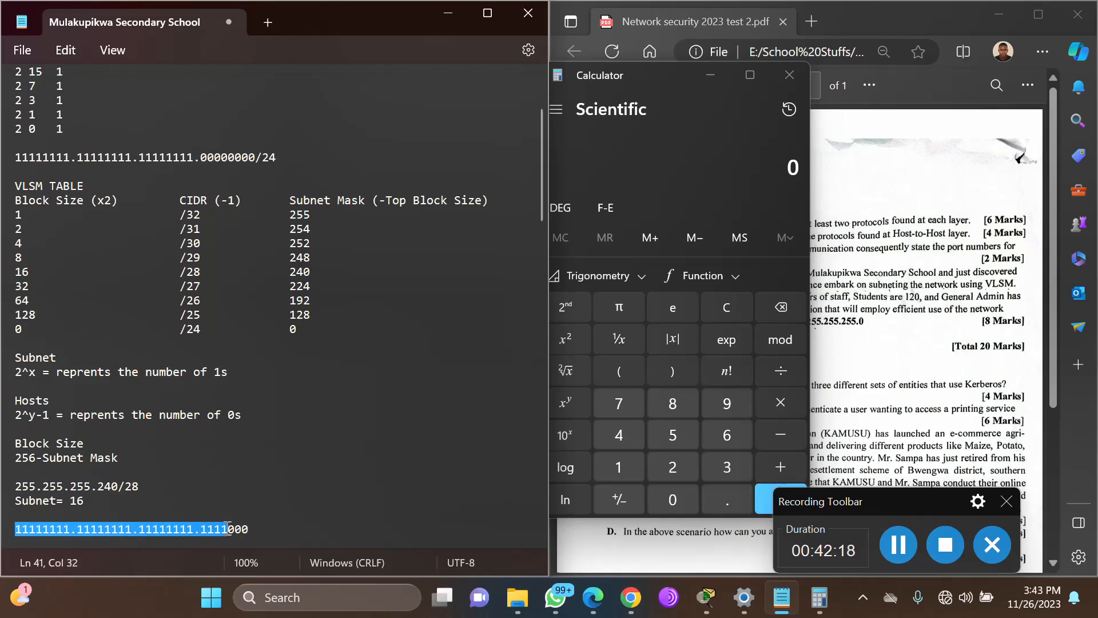
pyautogui.click(258, 530)
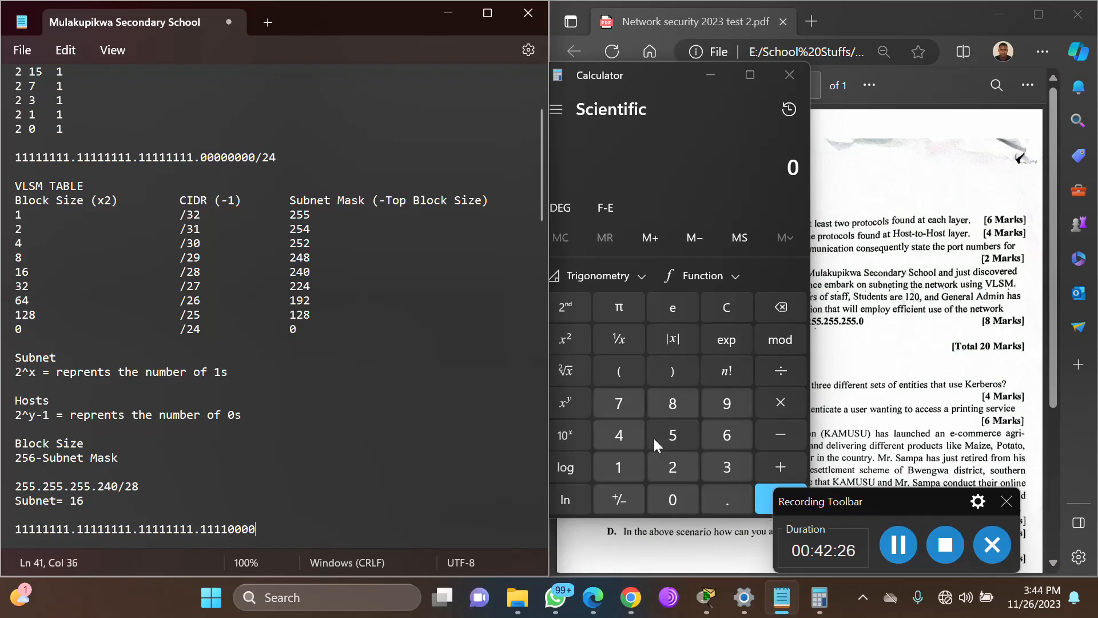
# - Raise 2 to the power of 4 in Calculator and start a subtraction from the result
pyautogui.click(671, 462)
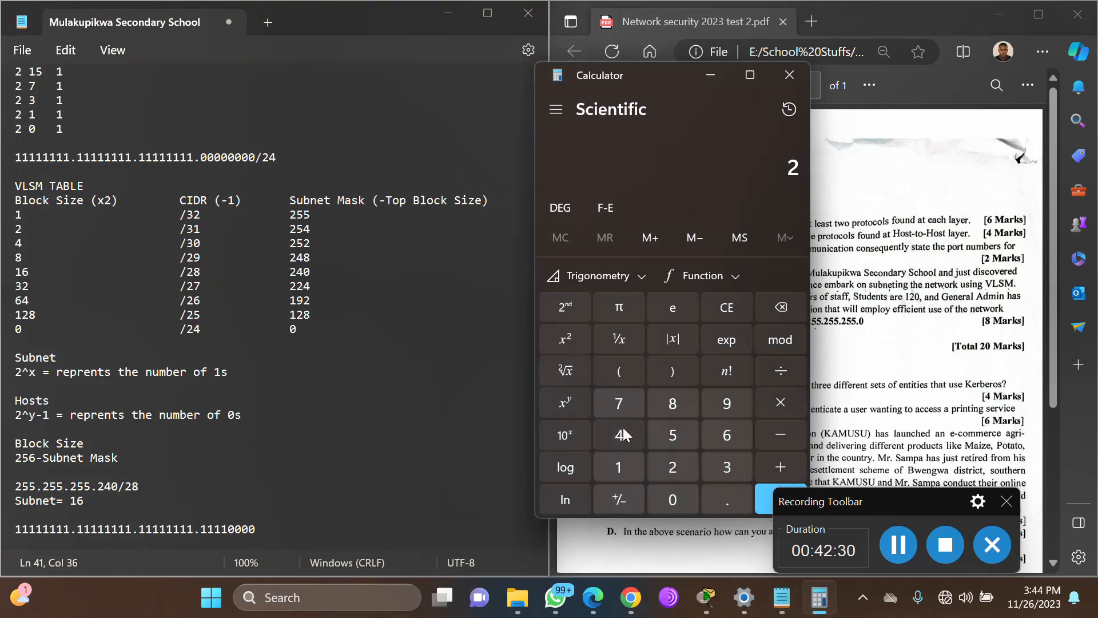
pyautogui.click(571, 402)
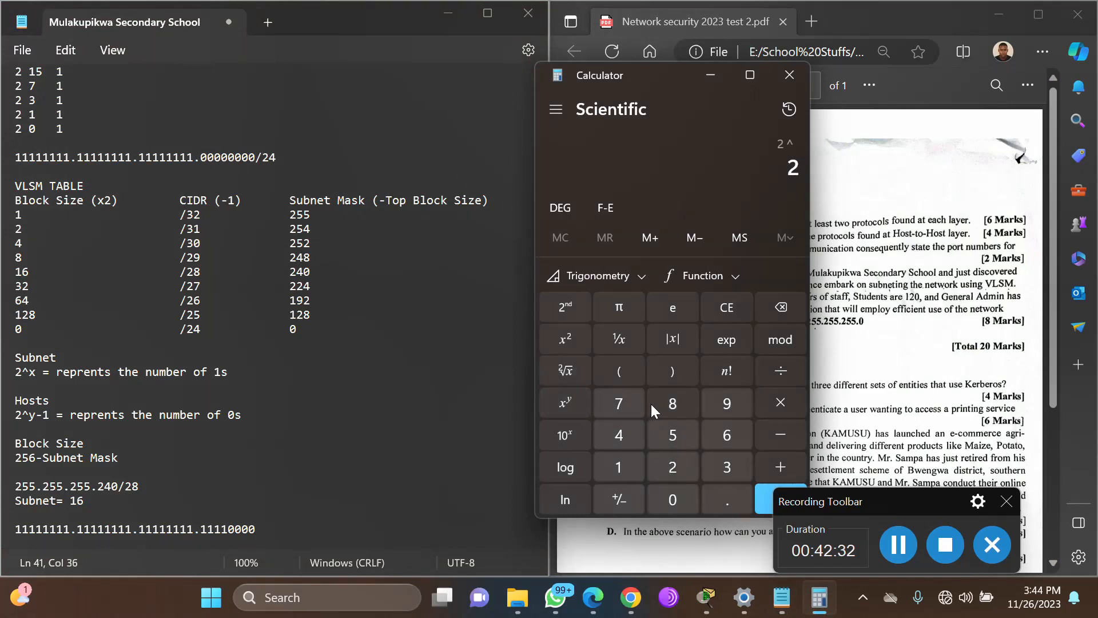
pyautogui.click(634, 429)
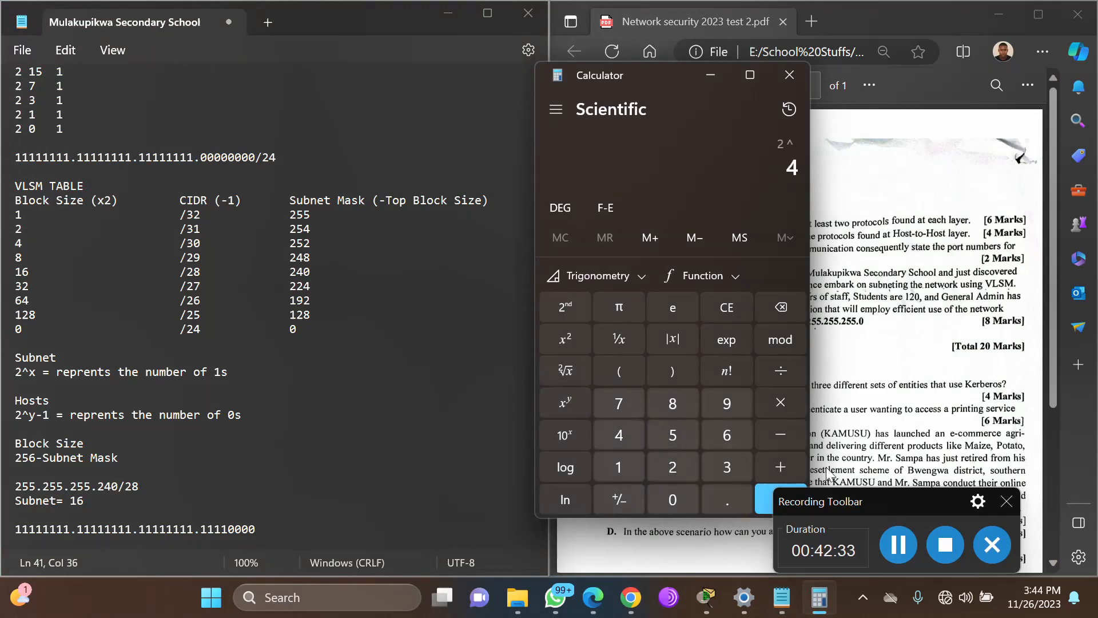
pyautogui.click(765, 501)
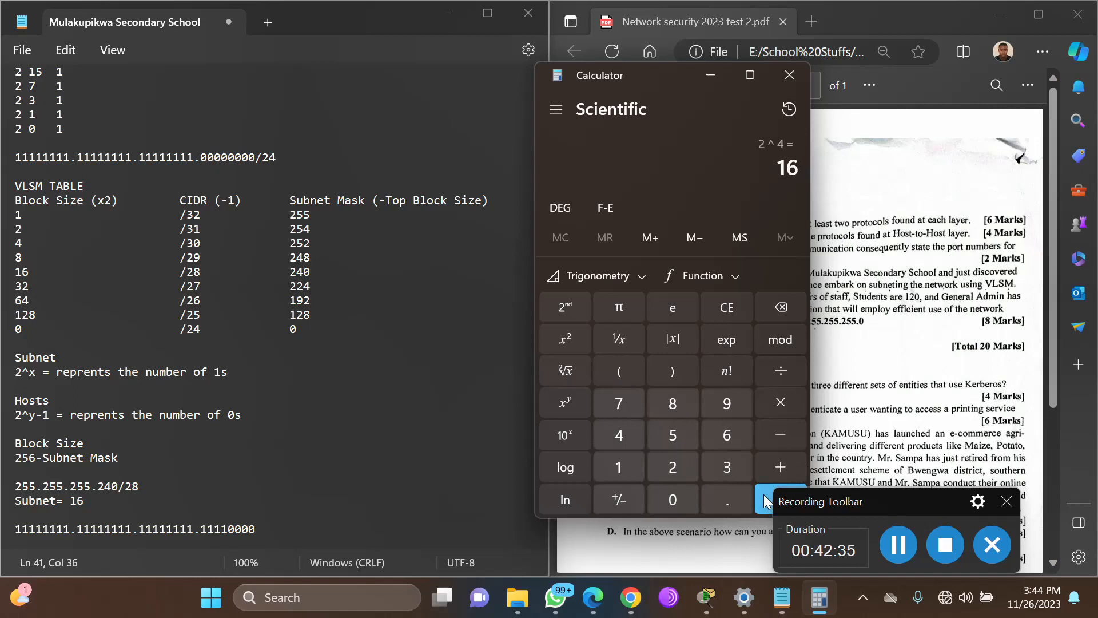
pyautogui.click(770, 432)
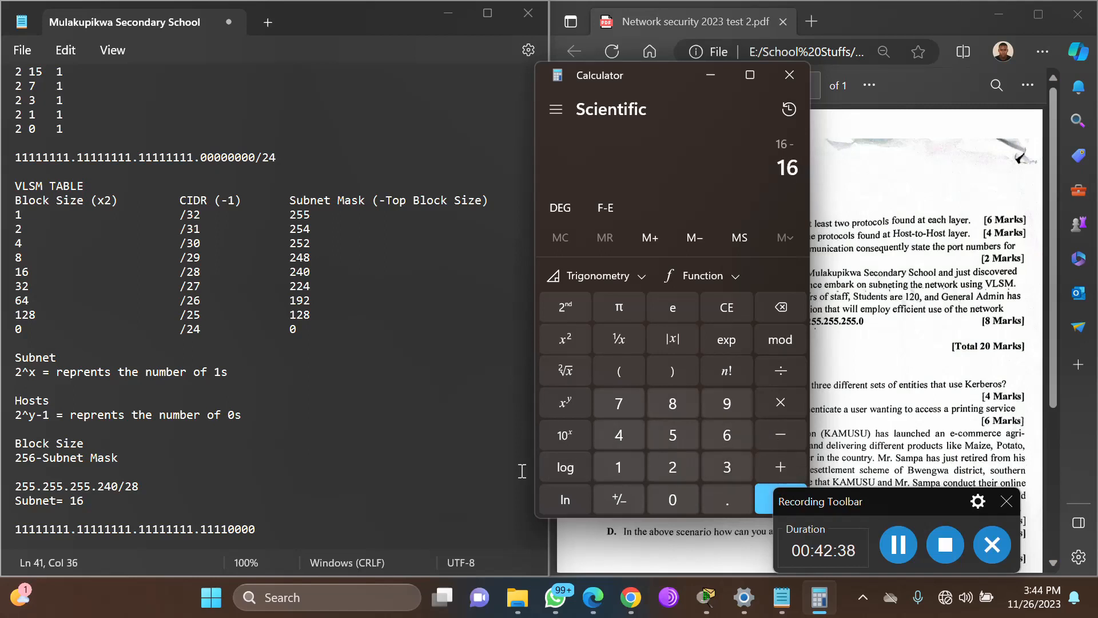
# - Correct the Hosts formula in Notepad to 2^y-2
pyautogui.click(53, 421)
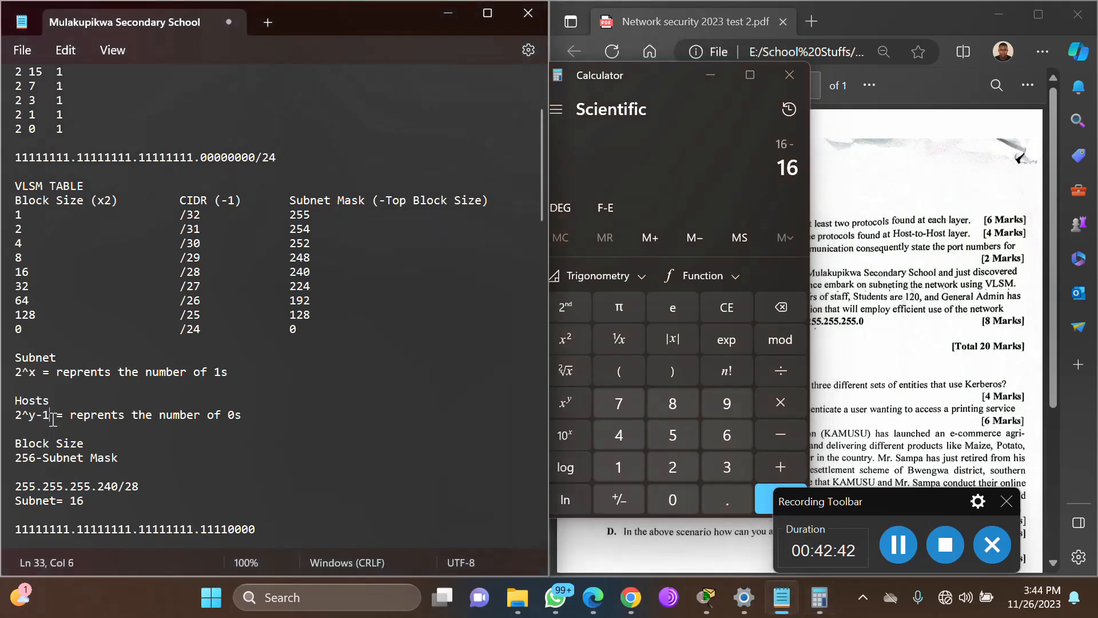
pyautogui.press('BackSpace')
pyautogui.write('2')
# - Complete the pending Calculator subtraction with 2, and highlight the VLSM table's /28 row in Notepad
pyautogui.click(673, 462)
pyautogui.click(674, 462)
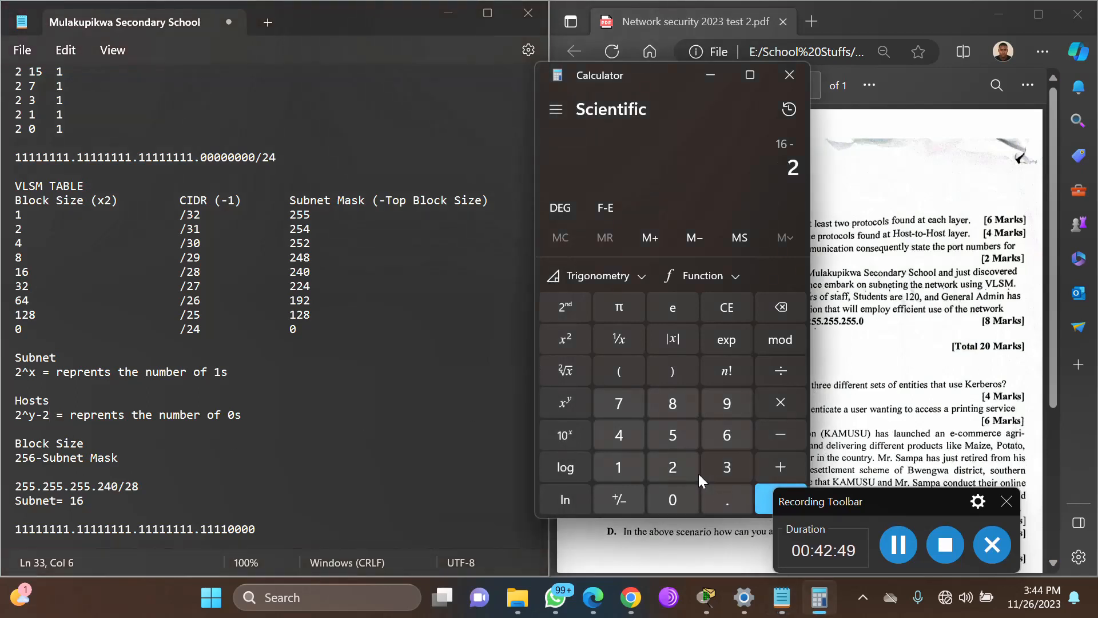
pyautogui.click(764, 499)
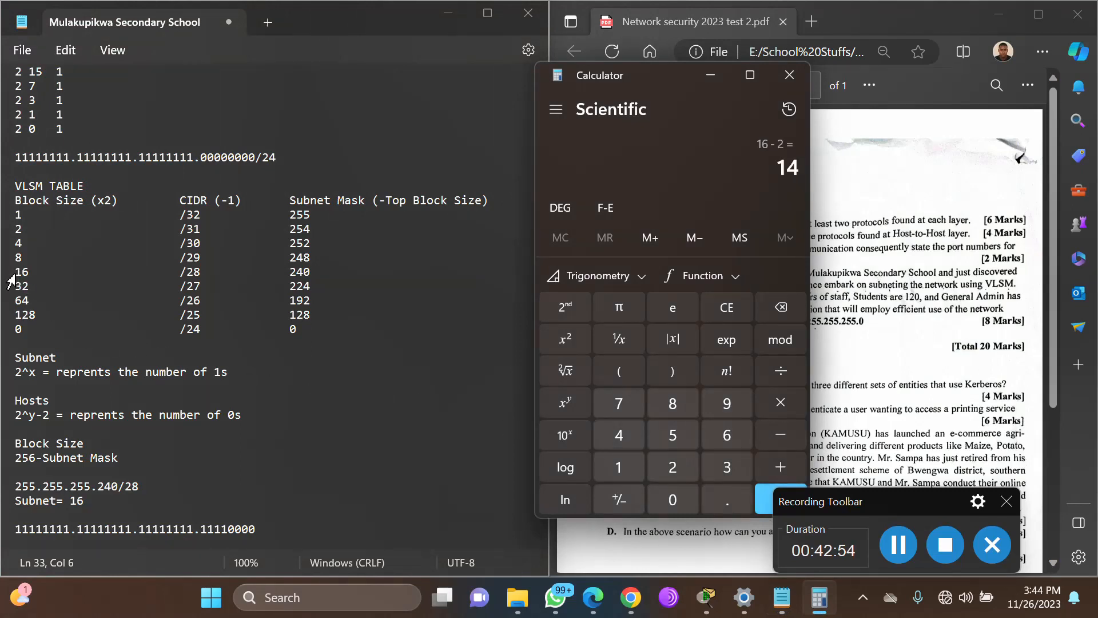
pyautogui.moveTo(13, 272); pyautogui.dragTo(324, 269)
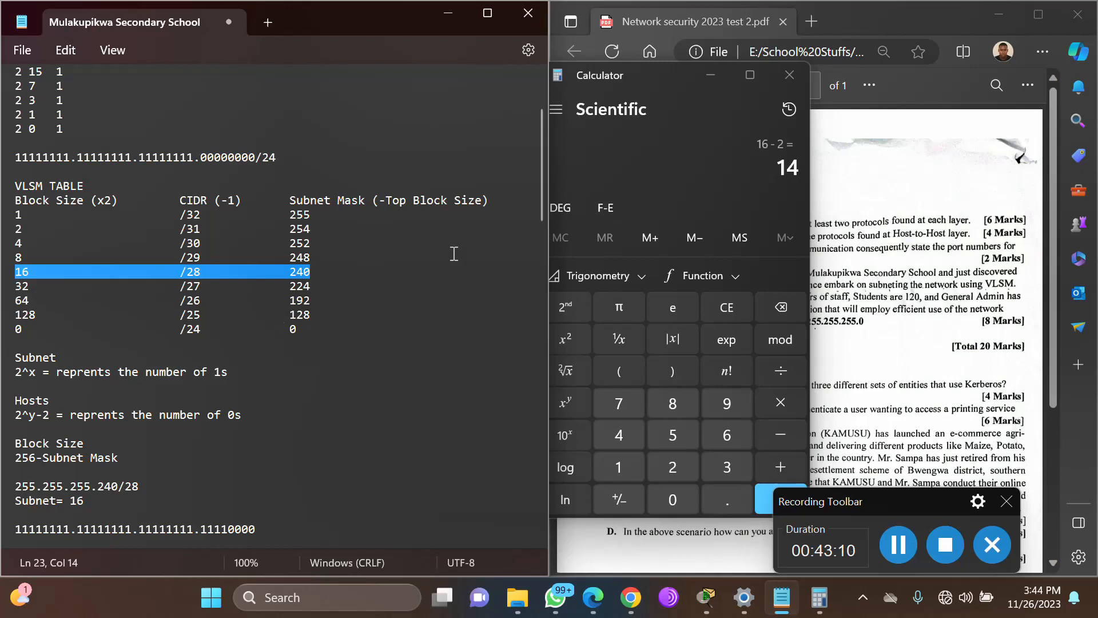
# - Close Notepad and Calculator to return to the Packet Tracer topology and the test PDF
pyautogui.click(529, 19)
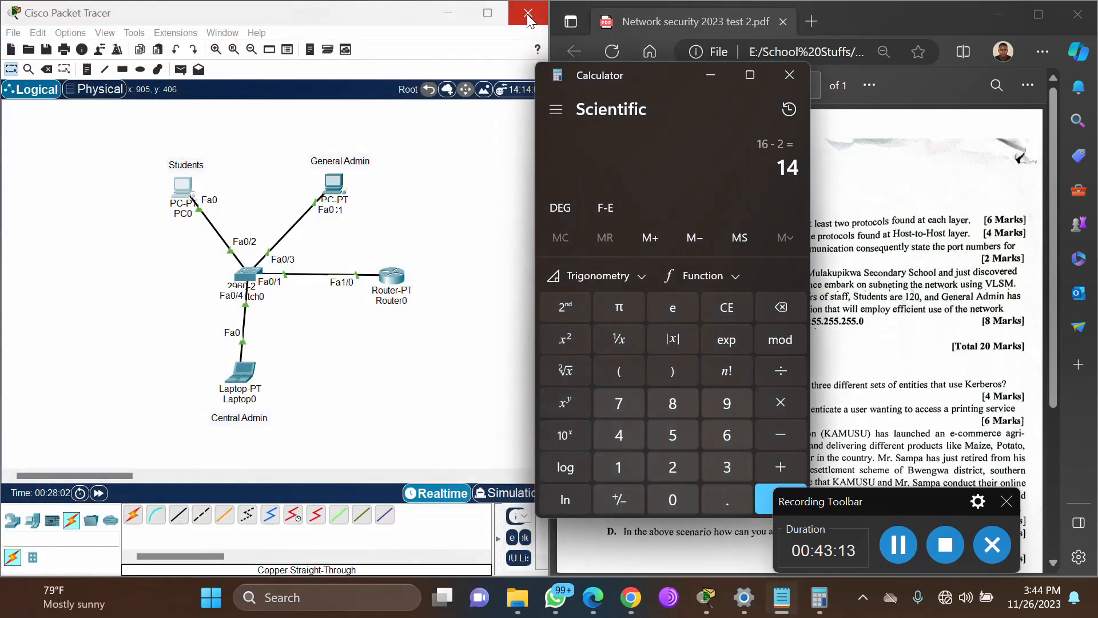
pyautogui.click(777, 81)
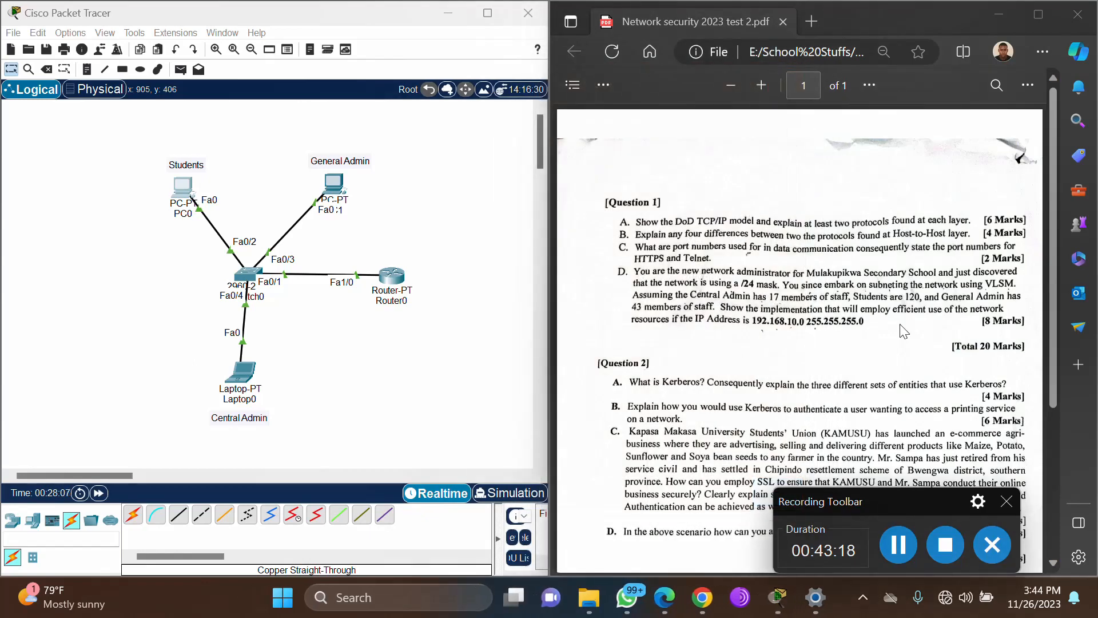